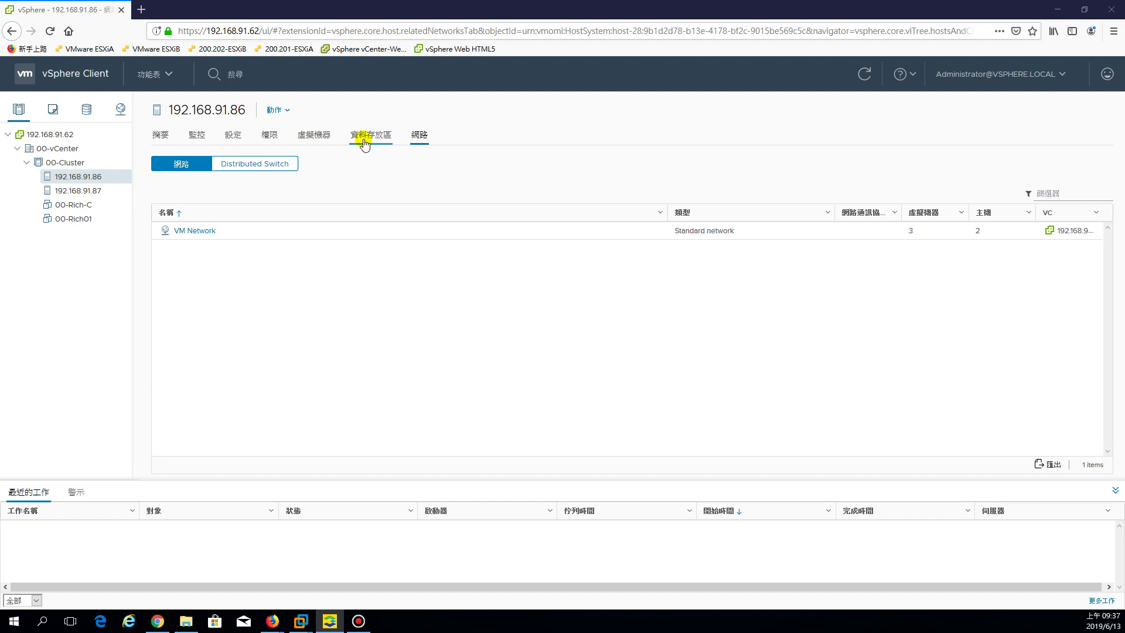
Review the datastores and networks of host 192.168.91.86, and the networks of host 192.168.91.87
{"action": "left_click", "coordinate": [363, 136]}
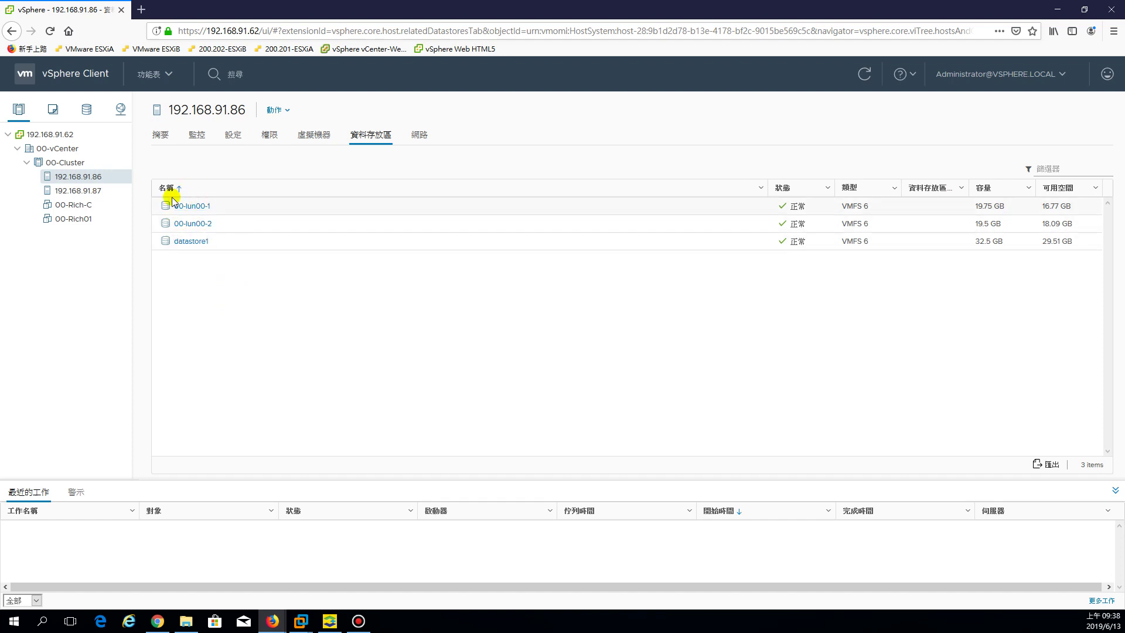
{"action": "right_click", "coordinate": [74, 178]}
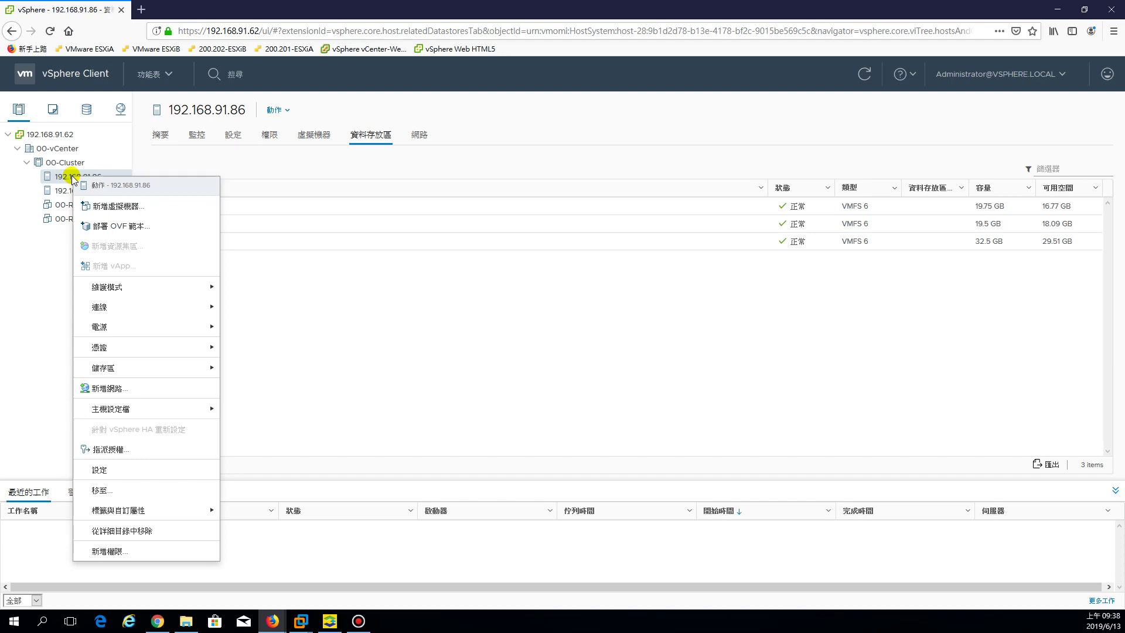
{"action": "left_click", "coordinate": [53, 292]}
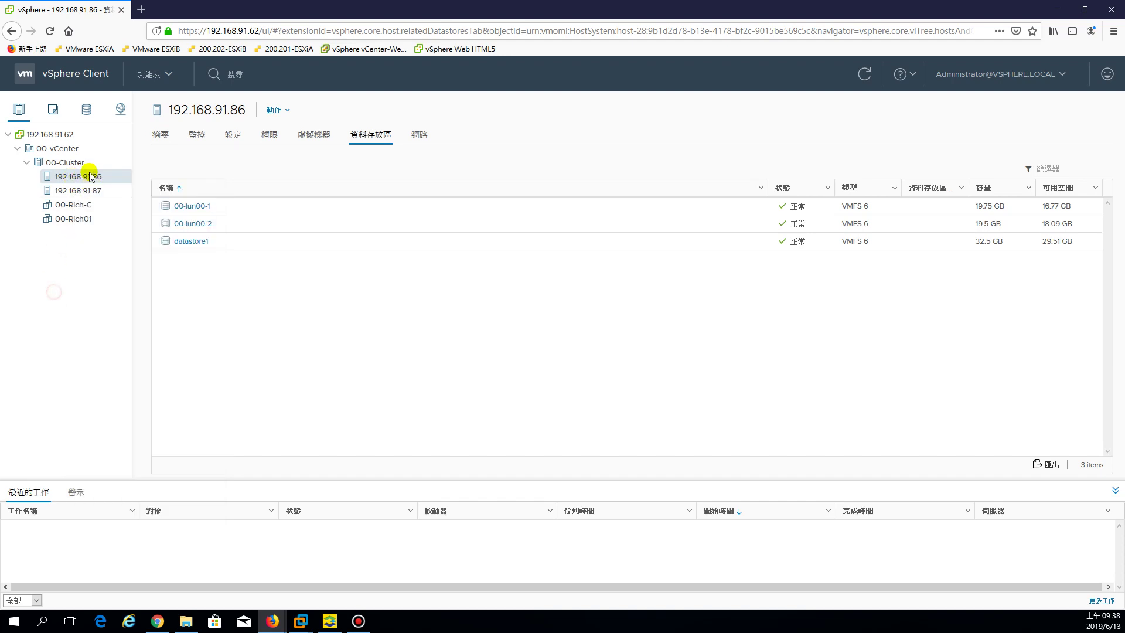
{"action": "left_click", "coordinate": [420, 135]}
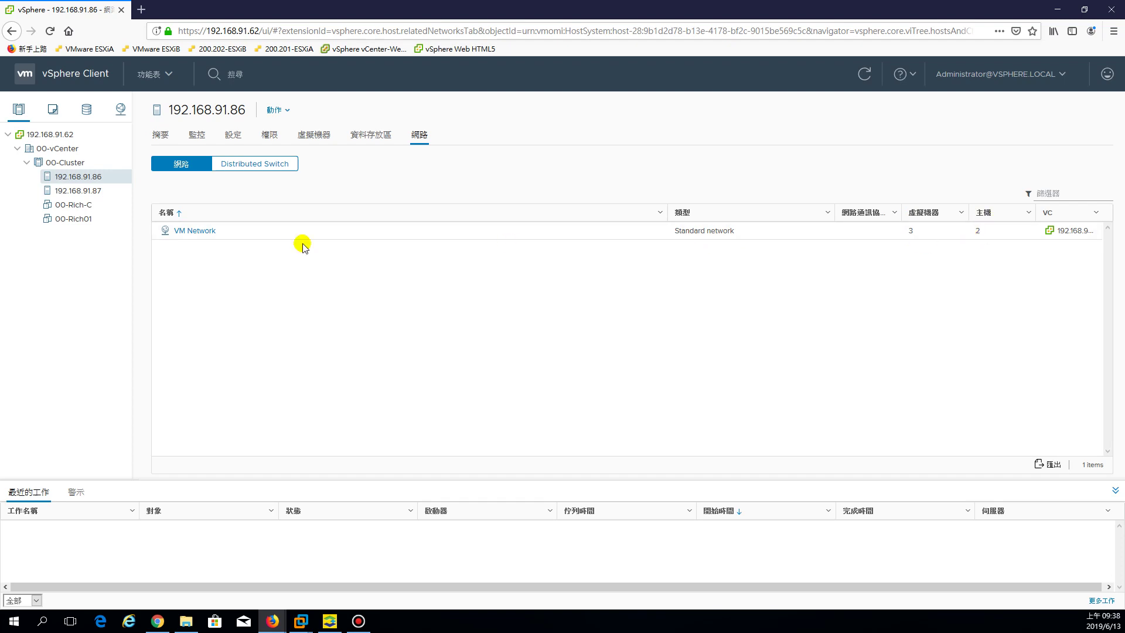
{"action": "left_click", "coordinate": [74, 192]}
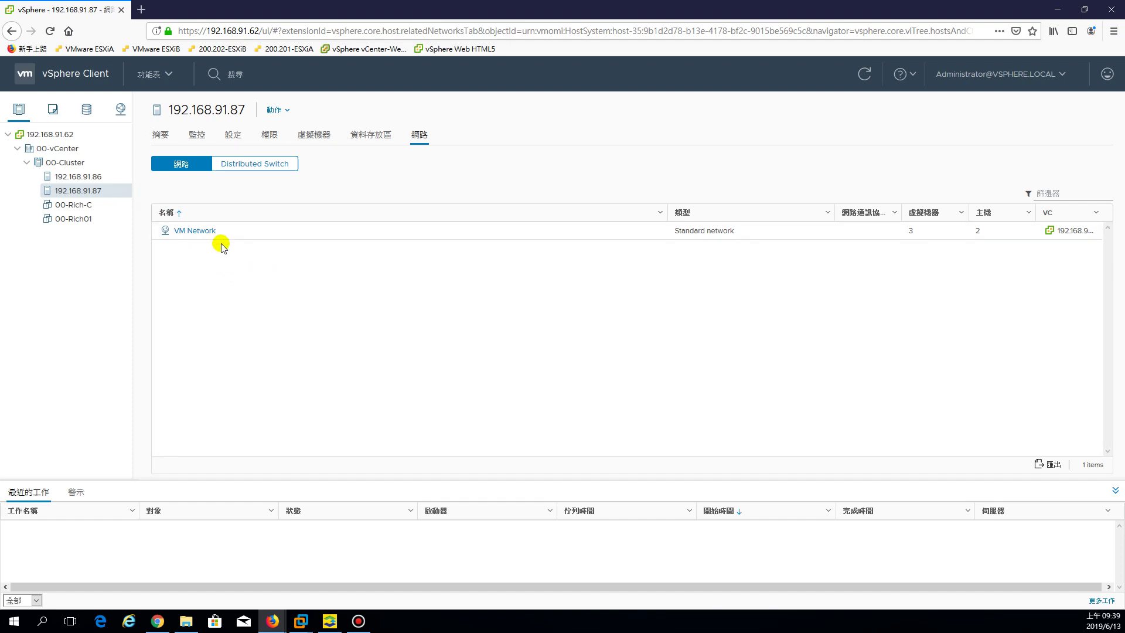
Open VM Network and review its monitoring page, its connected hosts and its virtual machines
{"action": "left_click", "coordinate": [183, 231]}
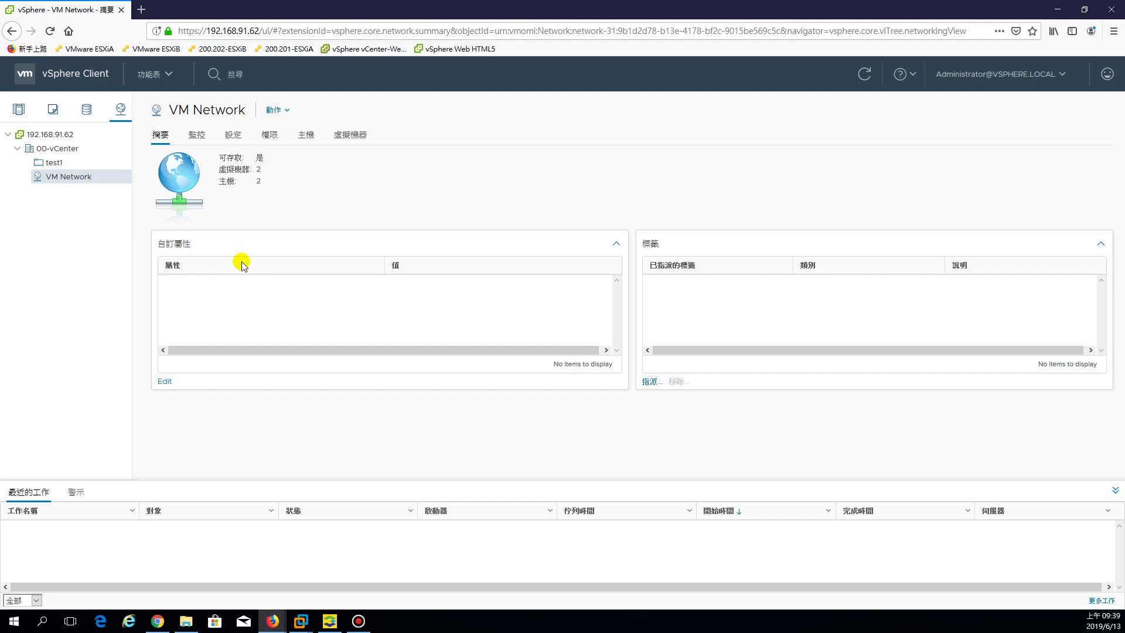
{"action": "left_click", "coordinate": [198, 136]}
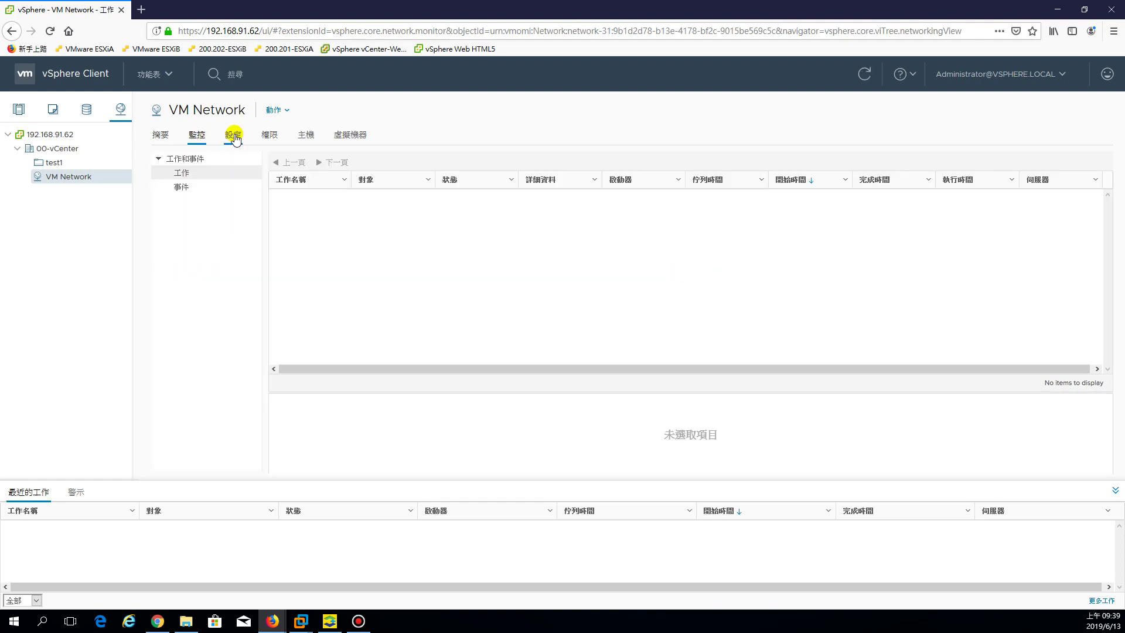
{"action": "left_click", "coordinate": [304, 135]}
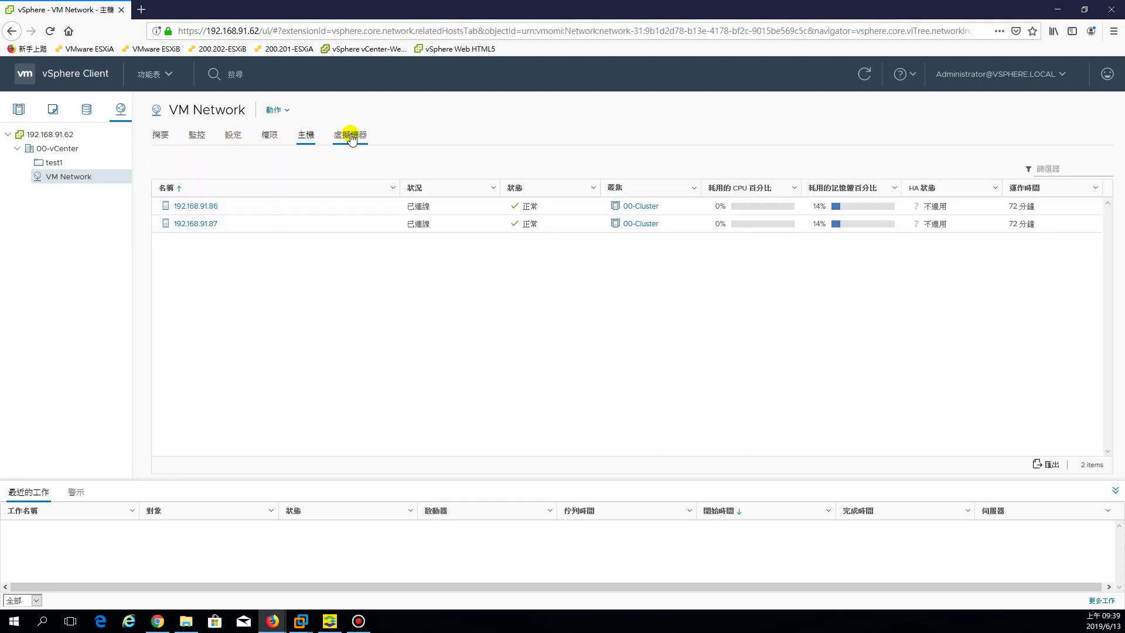
{"action": "left_click", "coordinate": [350, 135]}
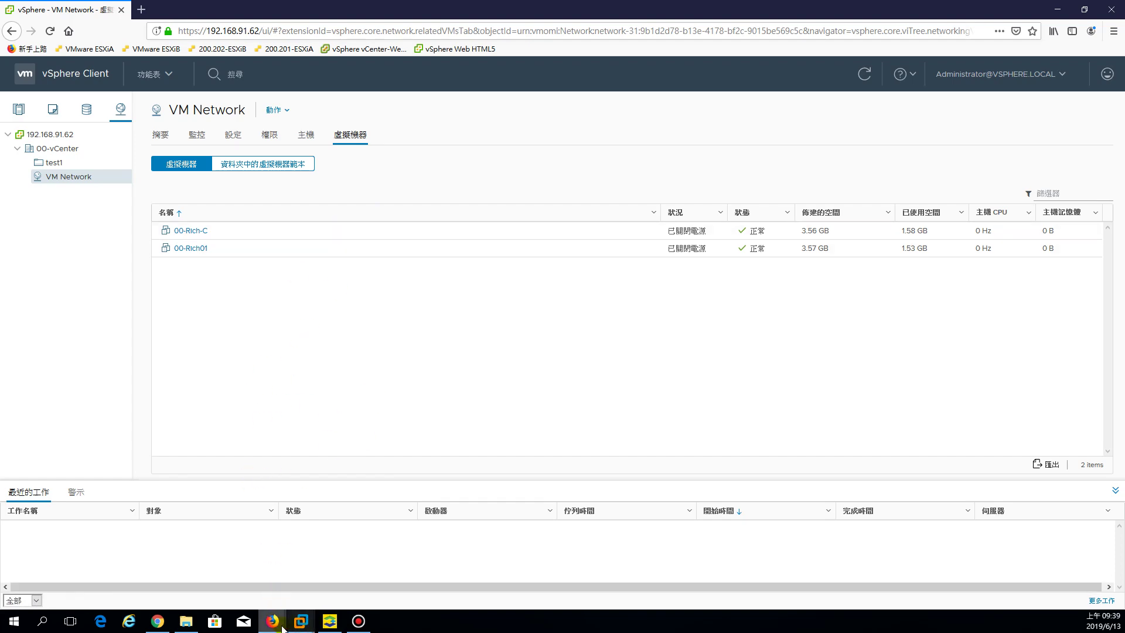
Switch to the vSphere Web Client window and select VM Network in the vCenter's network list
{"action": "mouse_move", "coordinate": [272, 620]}
{"action": "left_click", "coordinate": [339, 579]}
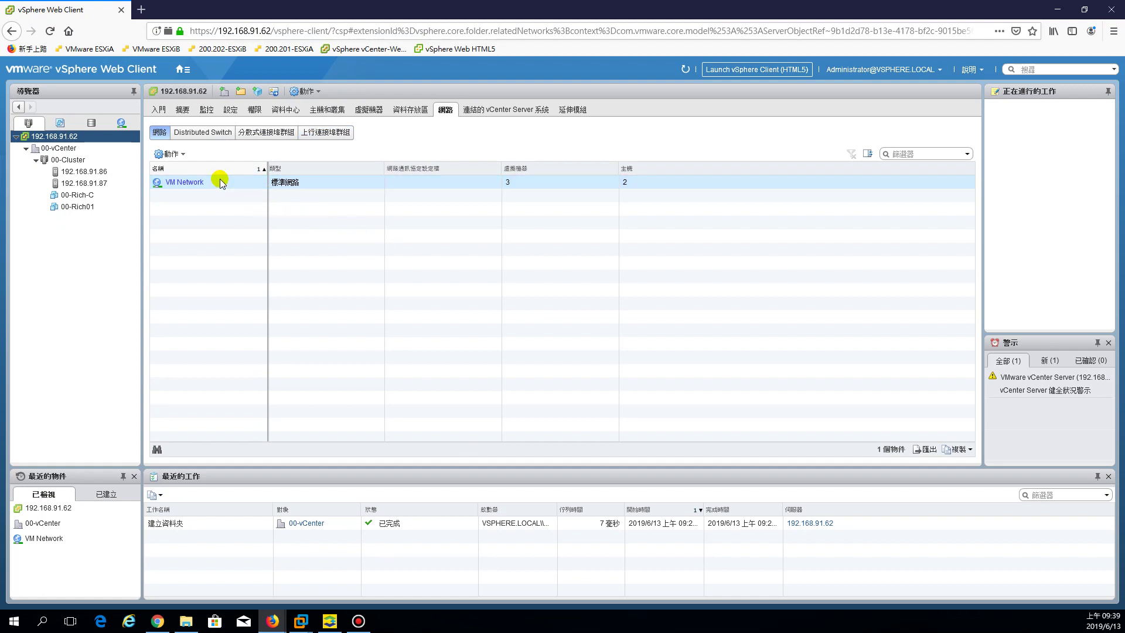
{"action": "left_click", "coordinate": [199, 182]}
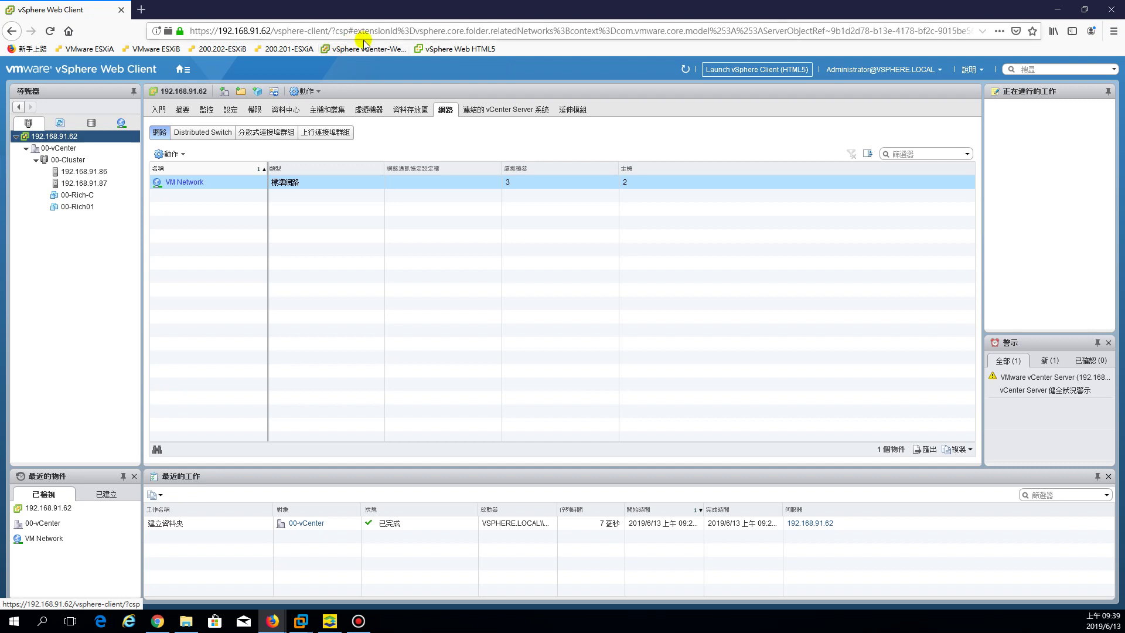
{"action": "left_click", "coordinate": [529, 182]}
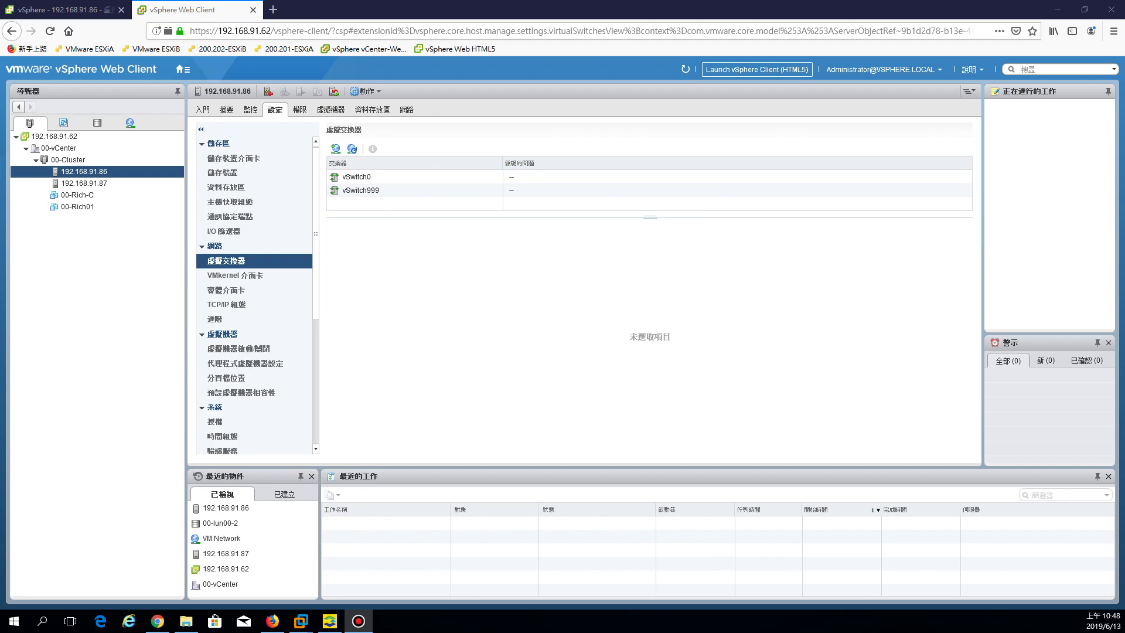
Switch to the HP 3PAR Management Console and compare the virtual volumes vm-lun-00-2 and vm-lun-00-3
{"action": "left_click", "coordinate": [329, 621]}
{"action": "left_click", "coordinate": [502, 226]}
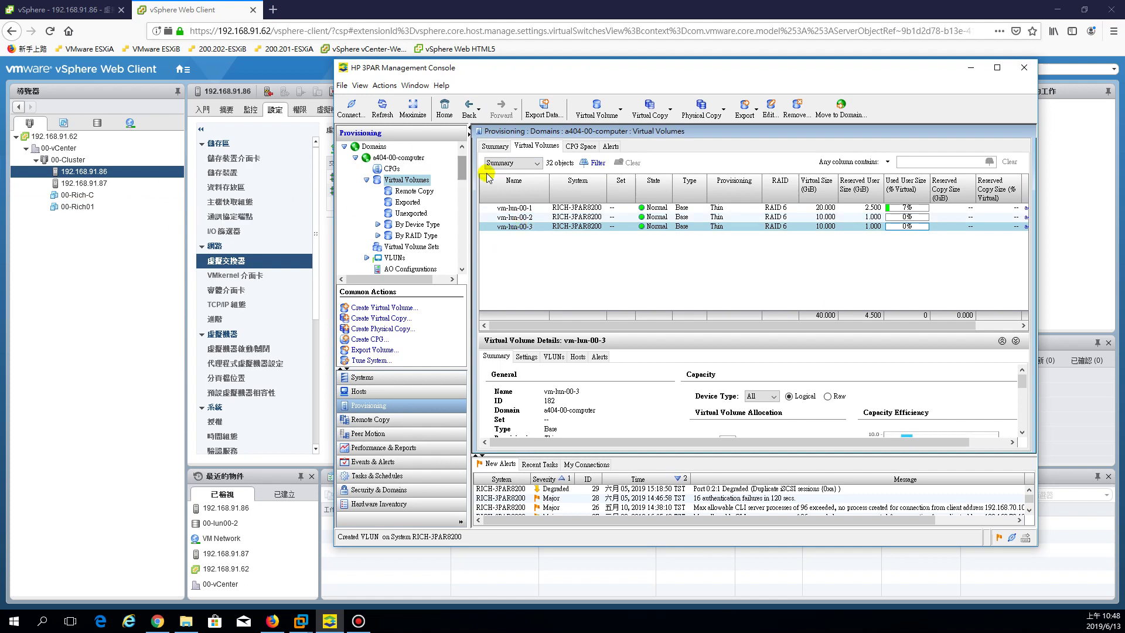
{"action": "left_click", "coordinate": [622, 218]}
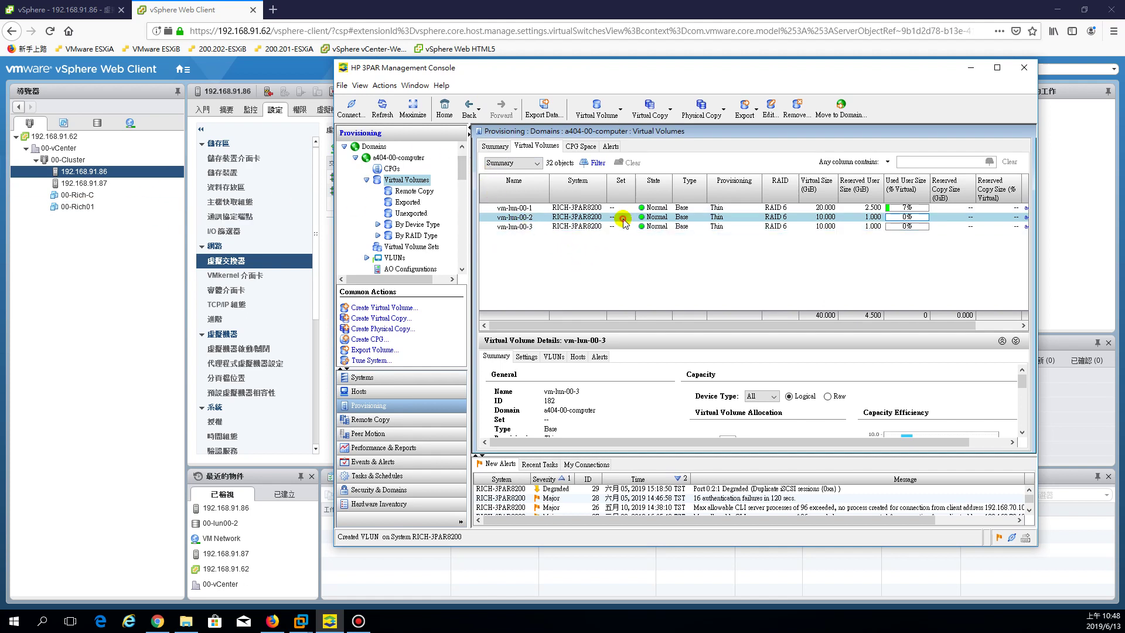
{"action": "left_click", "coordinate": [622, 226]}
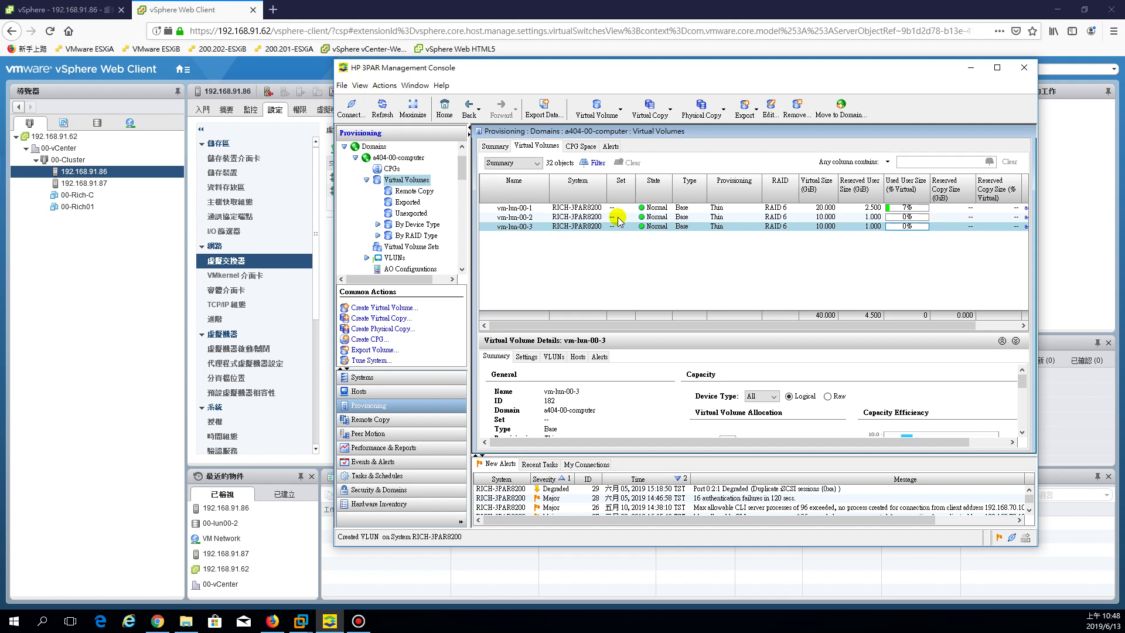
{"action": "left_click", "coordinate": [617, 217]}
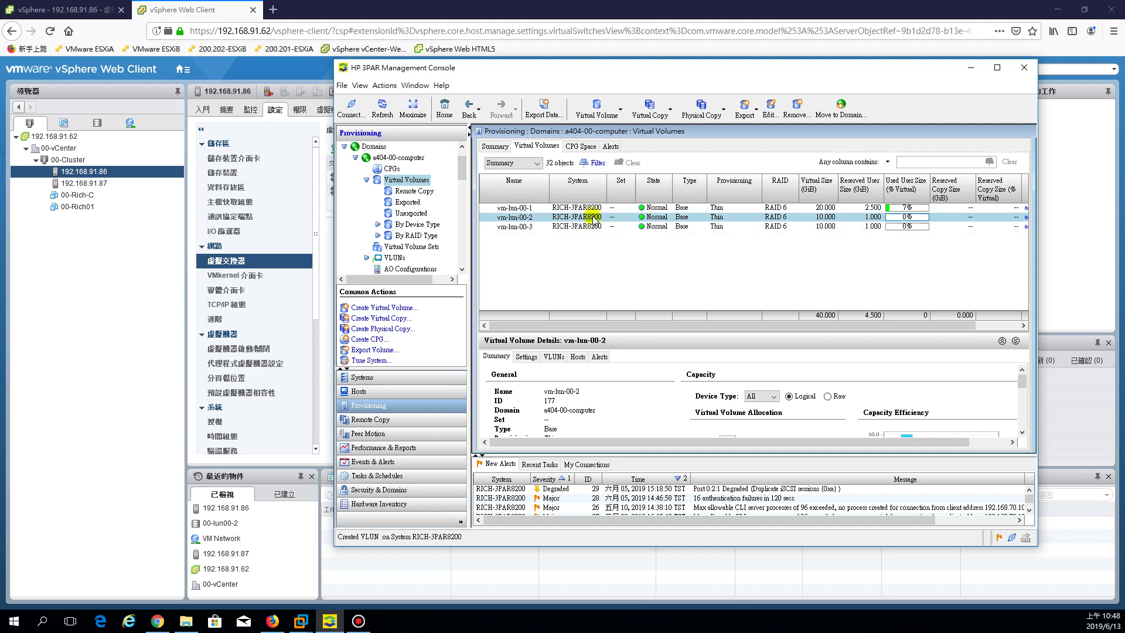
{"action": "left_click", "coordinate": [592, 227]}
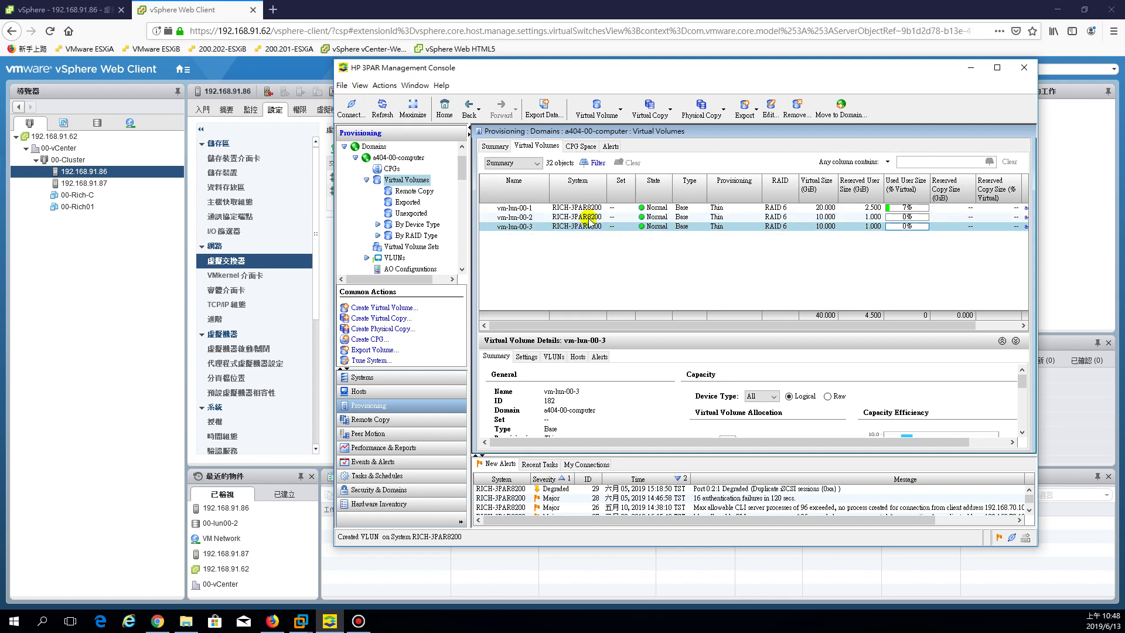
{"action": "left_click", "coordinate": [612, 216]}
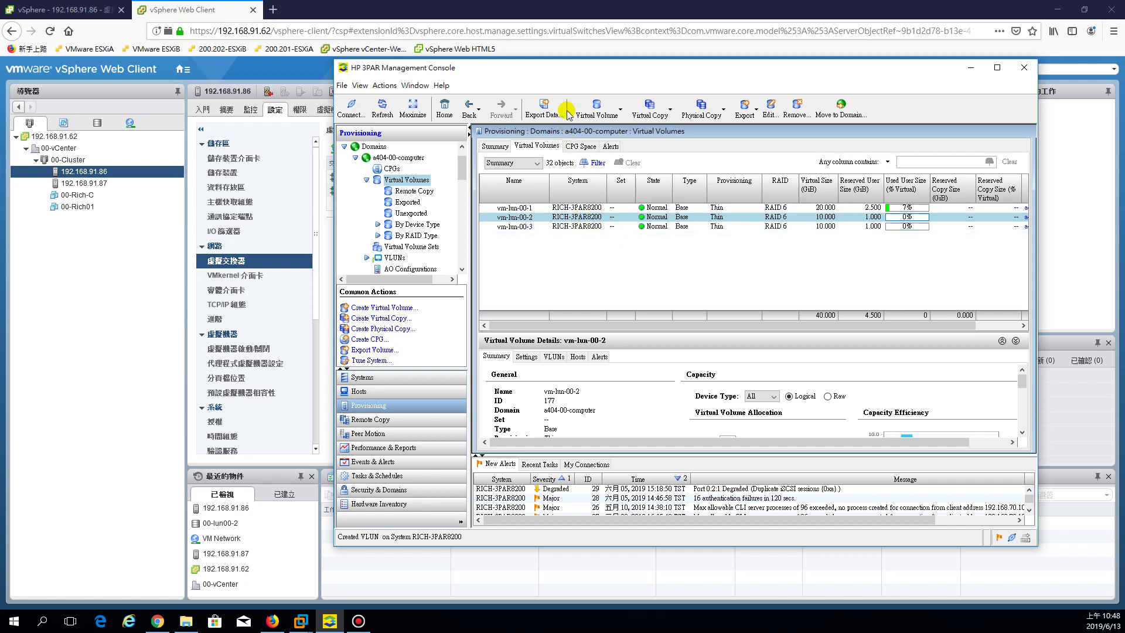
{"action": "left_click_drag", "start_coordinate": [442, 81], "coordinate": [490, 83]}
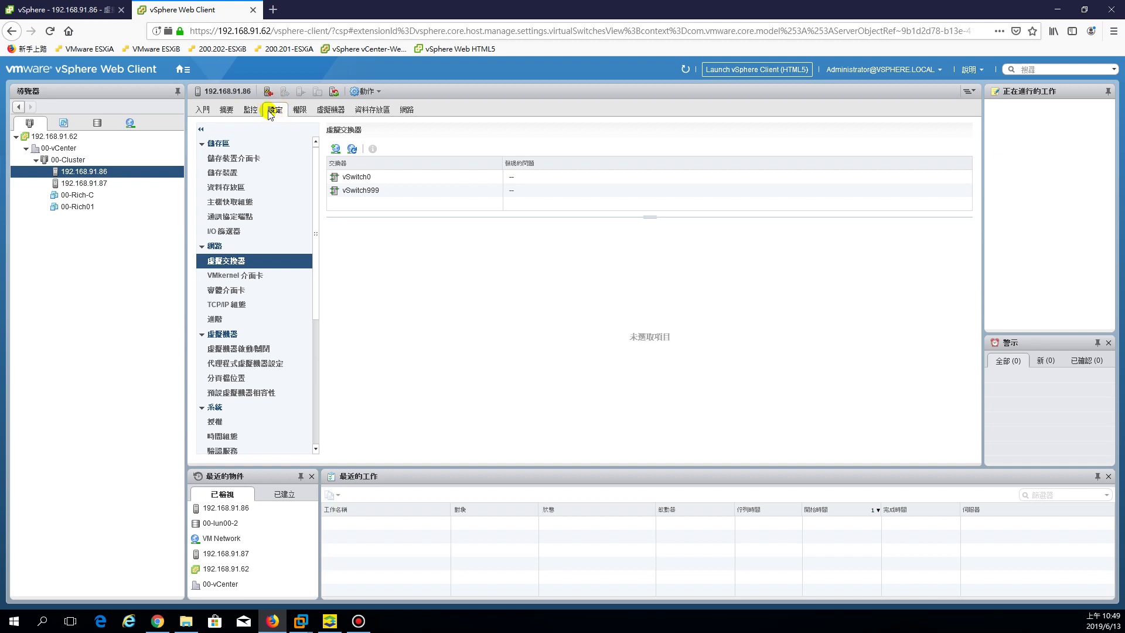
In the HTML5 vSphere Client, inspect host 192.168.91.86's vSwitch0 and its Management Network and VM Network port groups
{"action": "left_click", "coordinate": [43, 11]}
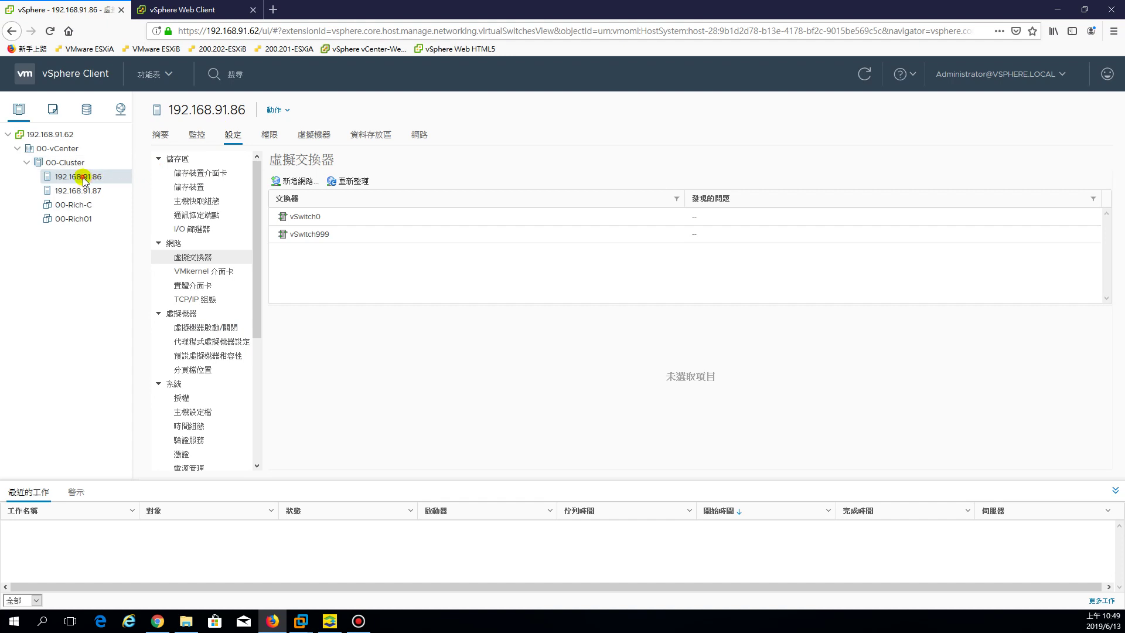
{"action": "left_click", "coordinate": [233, 138]}
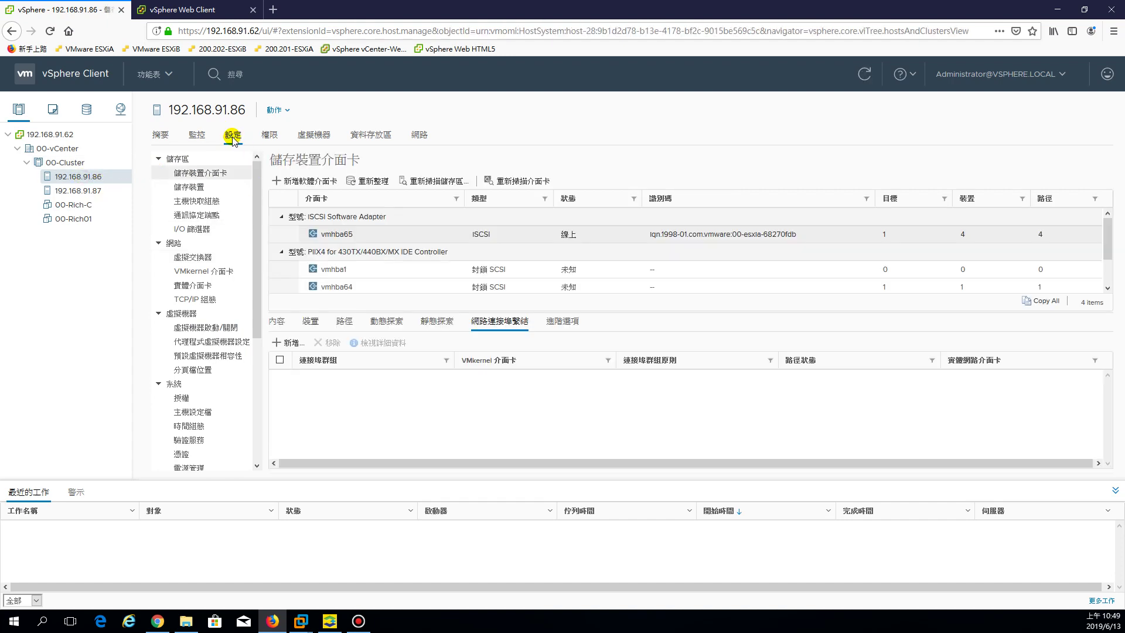
{"action": "left_click", "coordinate": [185, 259]}
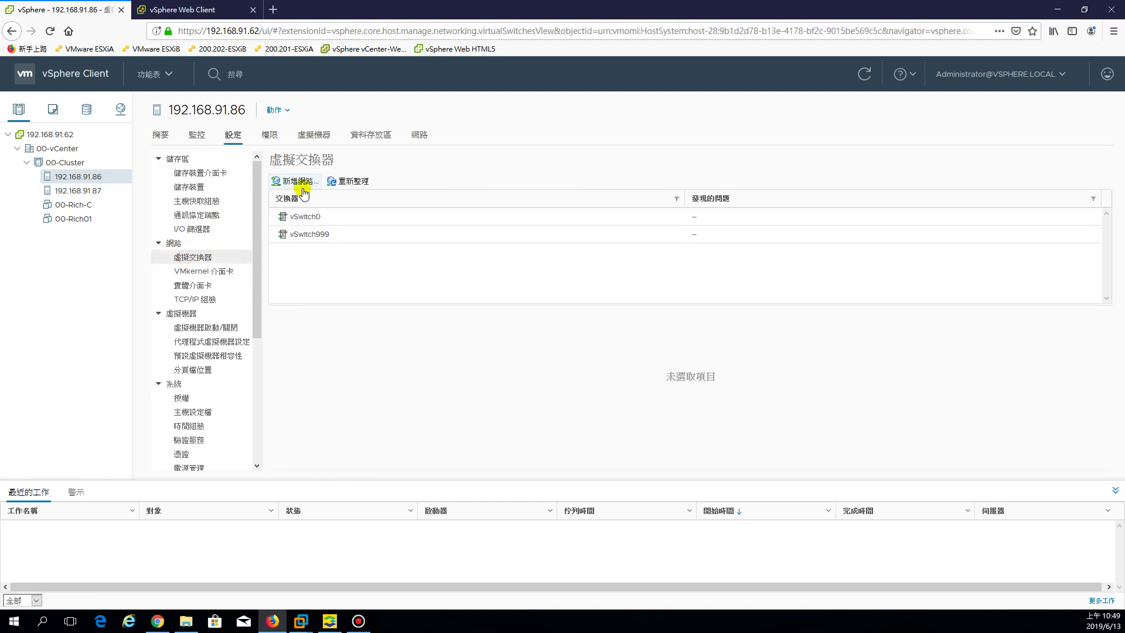
{"action": "left_click_drag", "start_coordinate": [294, 160], "coordinate": [339, 160]}
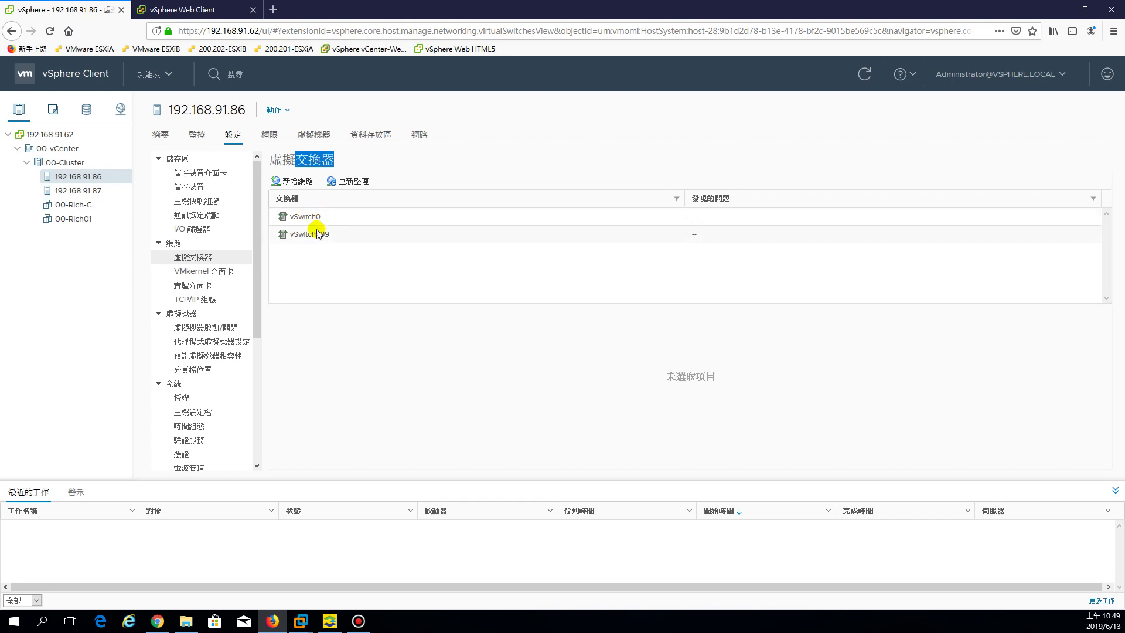
{"action": "left_click", "coordinate": [301, 218]}
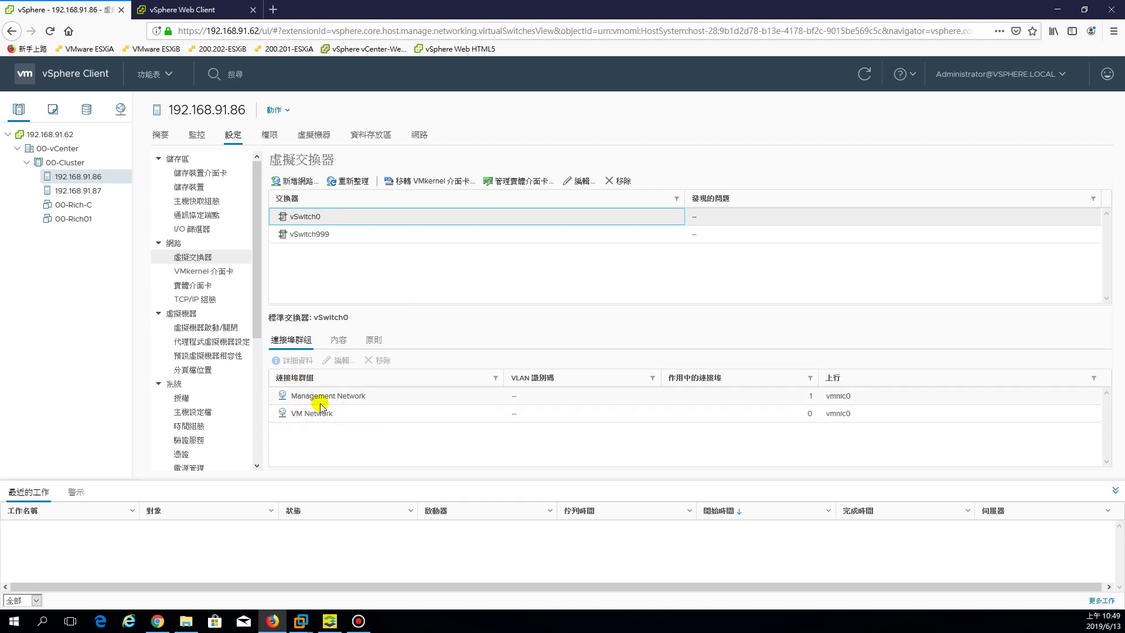
{"action": "left_click", "coordinate": [403, 397]}
{"action": "left_click", "coordinate": [359, 415]}
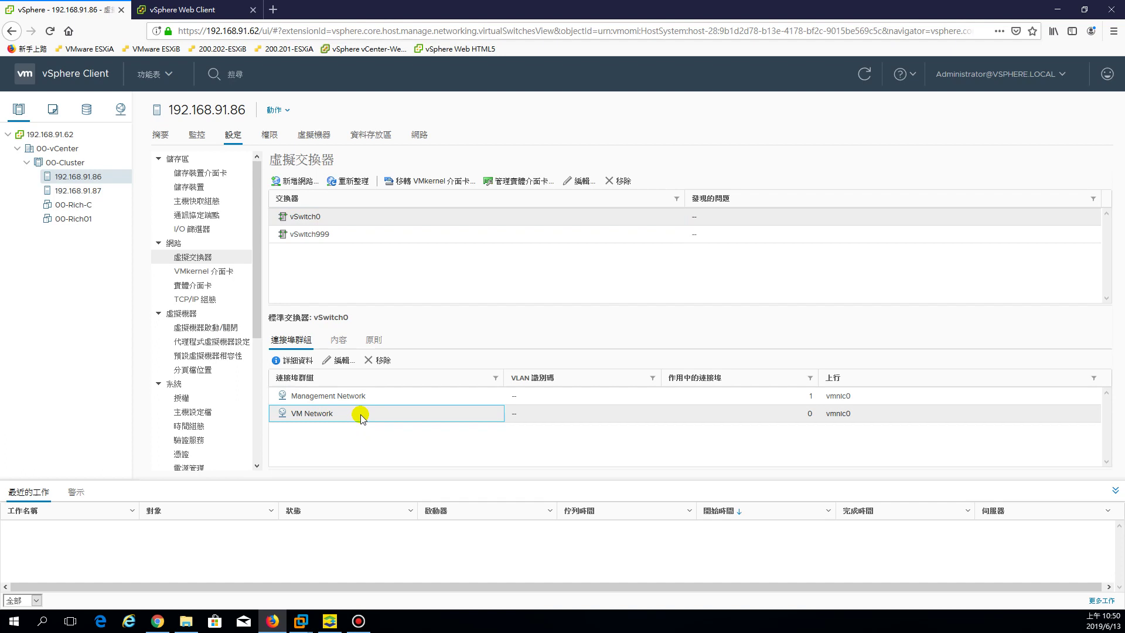
{"action": "left_click", "coordinate": [394, 397]}
{"action": "left_click", "coordinate": [354, 417]}
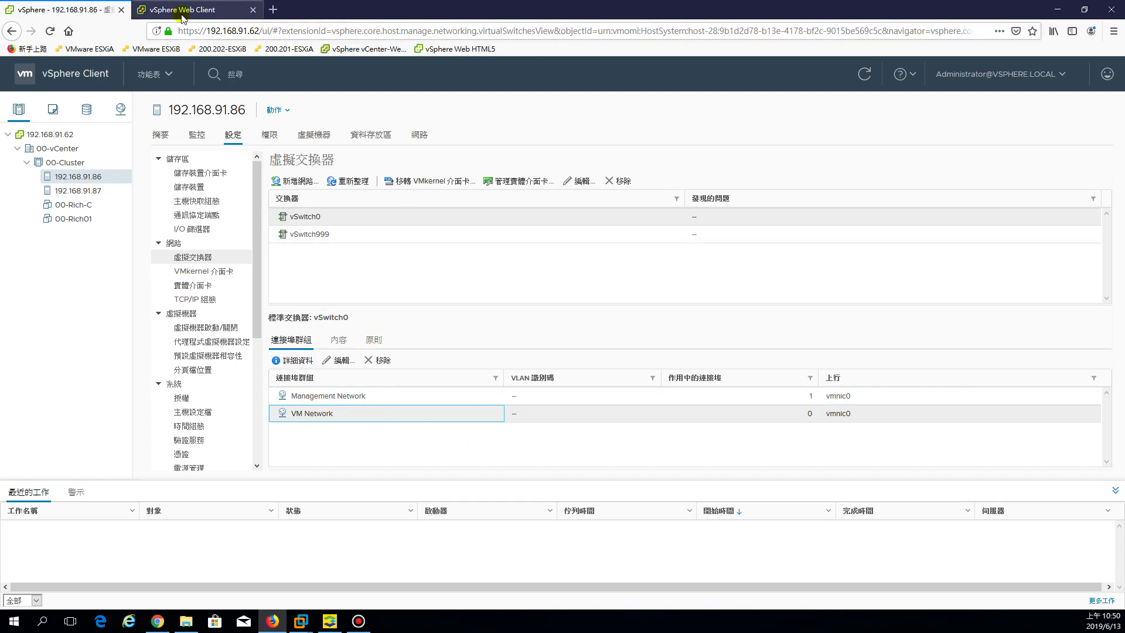
In the vSphere Web Client, examine the vSwitch0 diagram, expanding VM Network's virtual machines and selecting Management Network's vmk0 port
{"action": "left_click", "coordinate": [180, 11]}
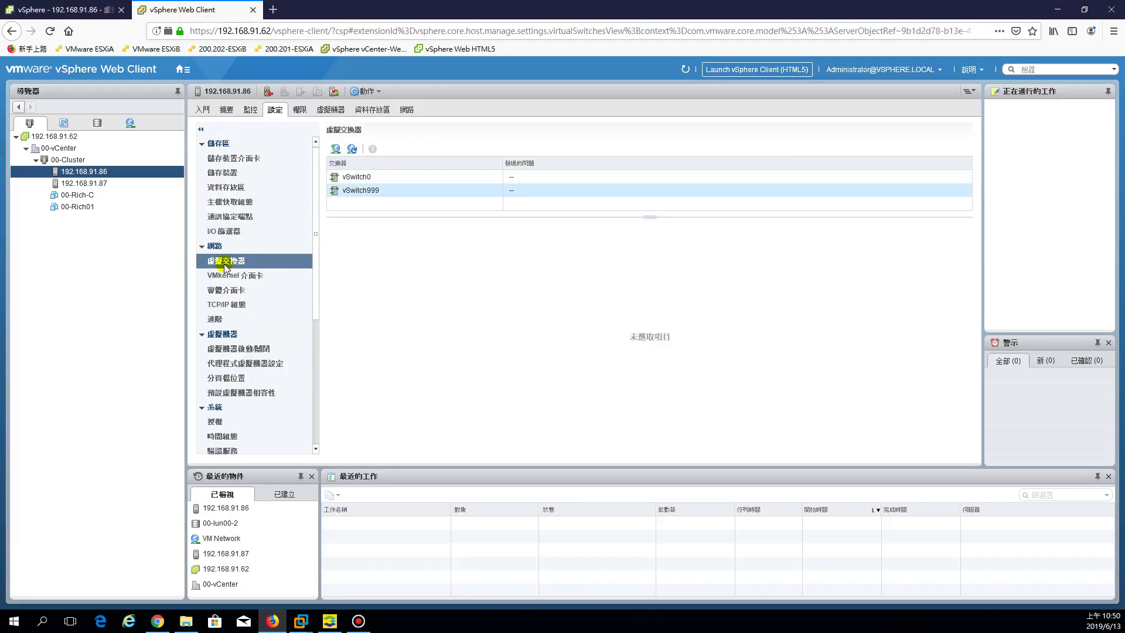
{"action": "left_click", "coordinate": [367, 179]}
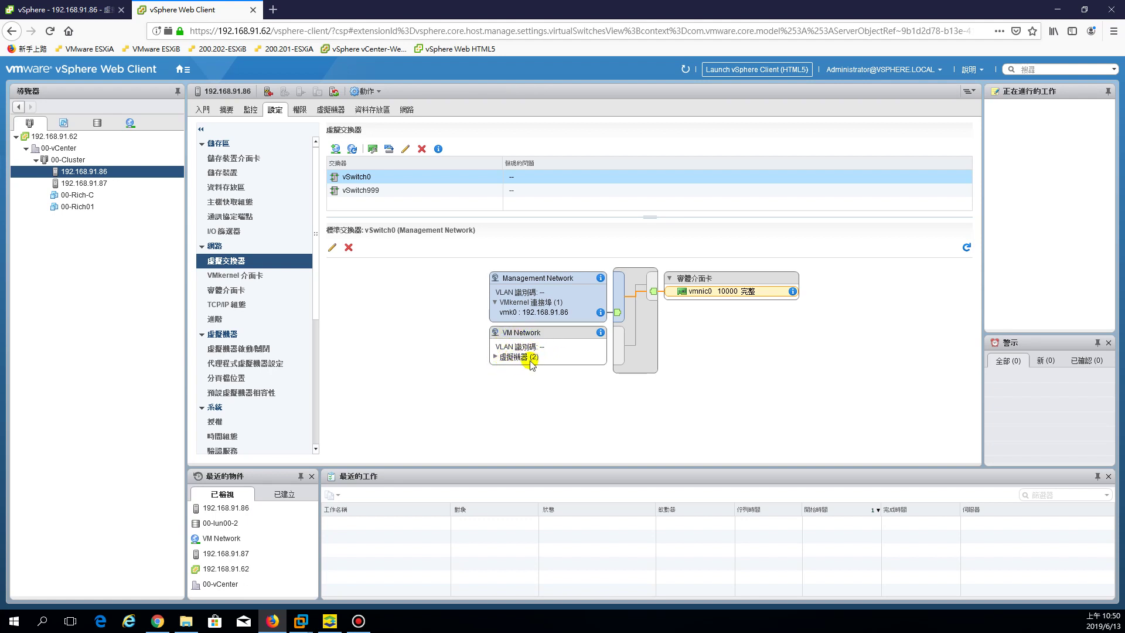
{"action": "left_click", "coordinate": [495, 356]}
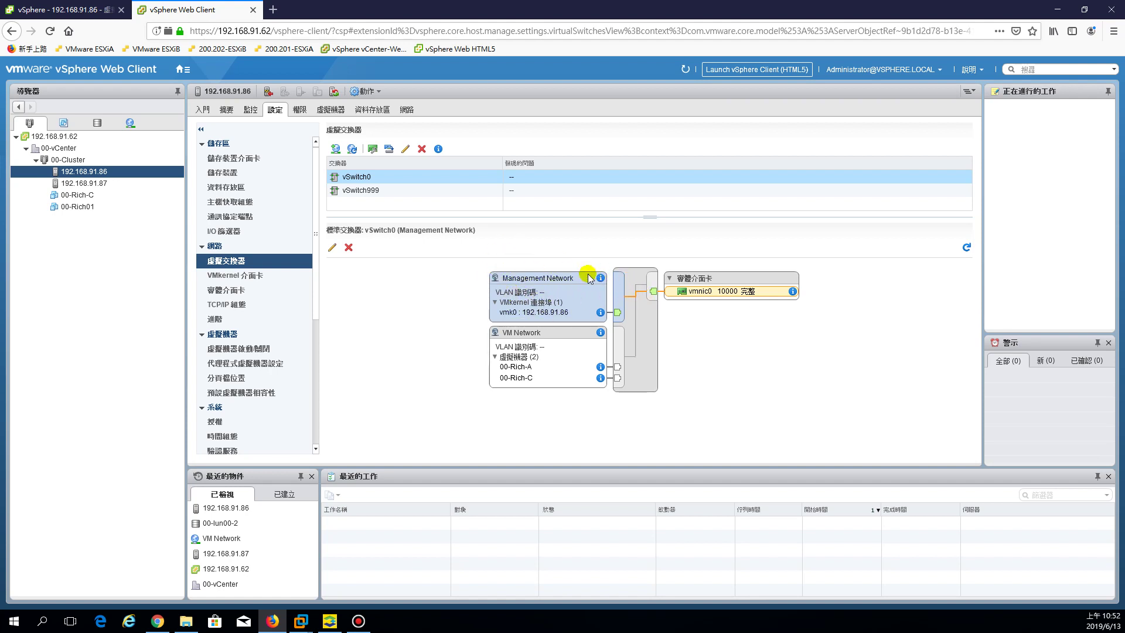
{"action": "left_click", "coordinate": [531, 277]}
{"action": "left_click", "coordinate": [543, 313]}
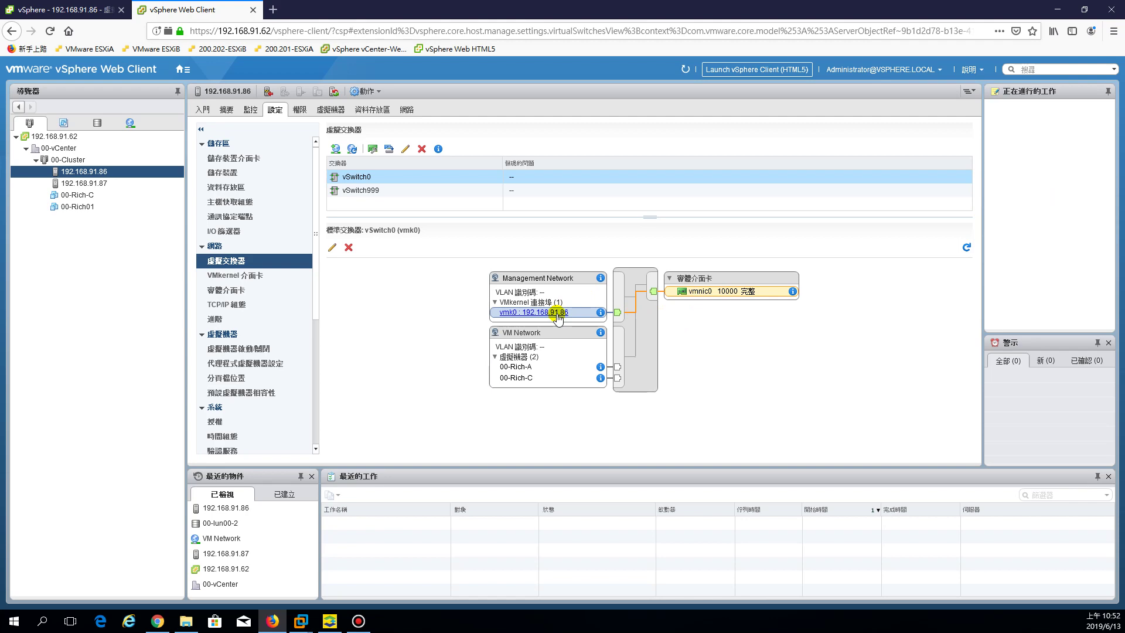
View the VMkernel adapters of host 192.168.91.86 in the vSphere Web Client, show vmk0's details and widen the network label column
{"action": "key", "text": "alt+Tab"}
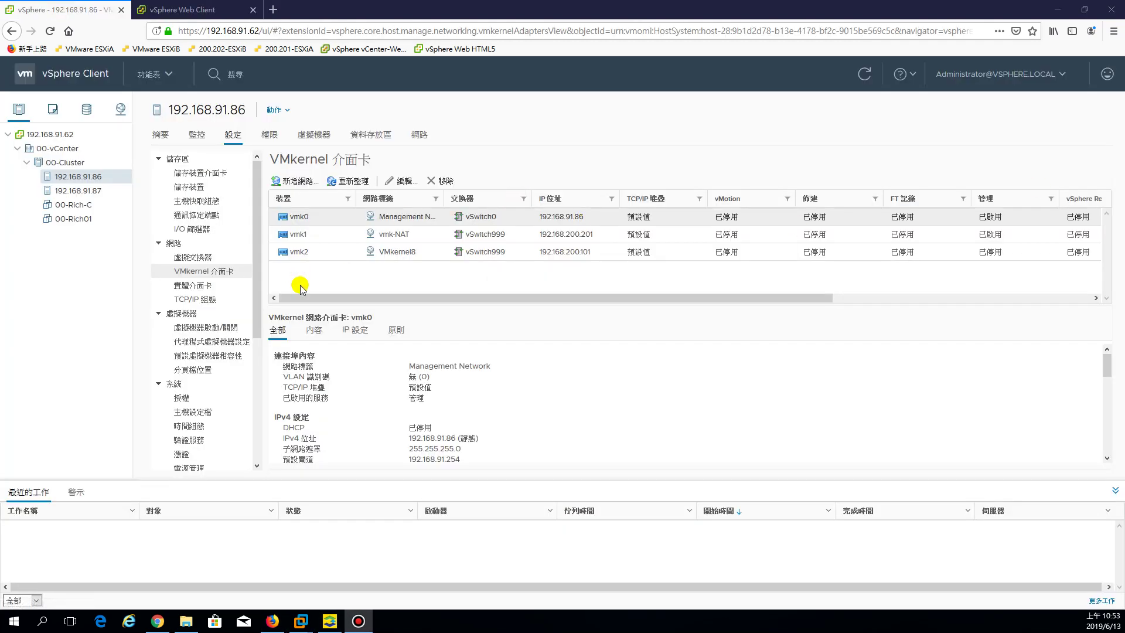
{"action": "left_click", "coordinate": [193, 10]}
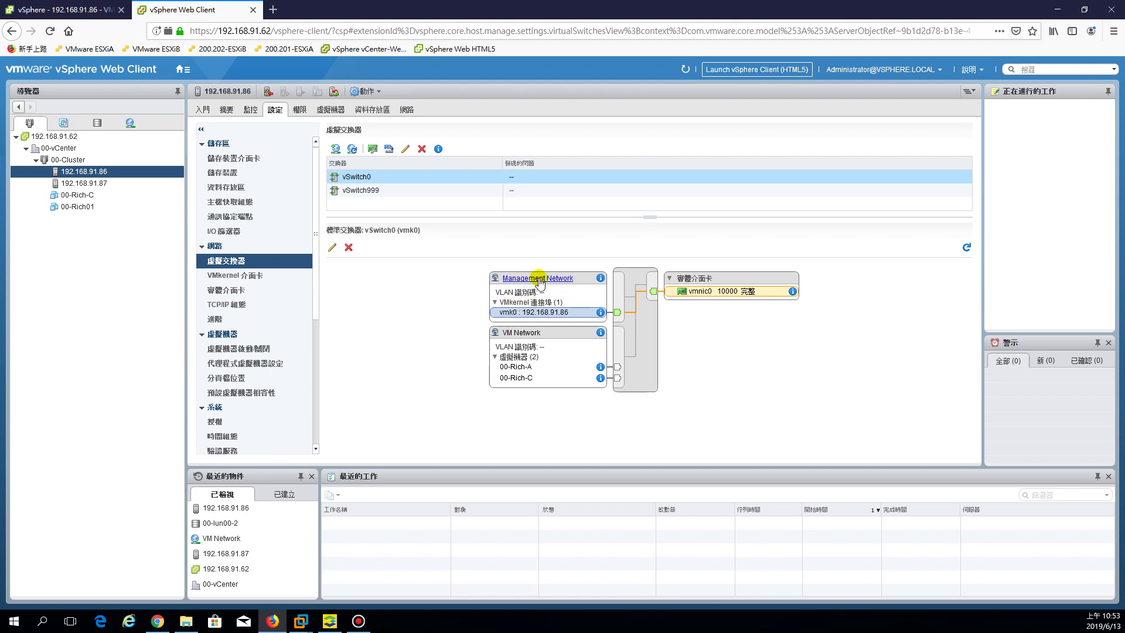
{"action": "left_click", "coordinate": [508, 304]}
{"action": "left_click", "coordinate": [230, 276]}
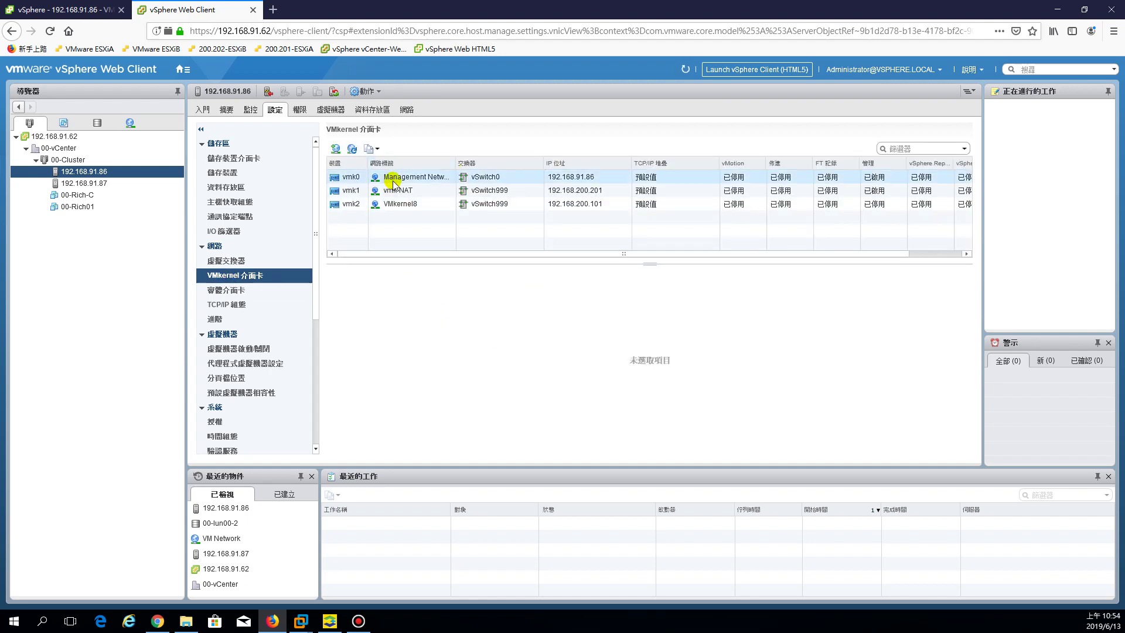
{"action": "left_click", "coordinate": [391, 179]}
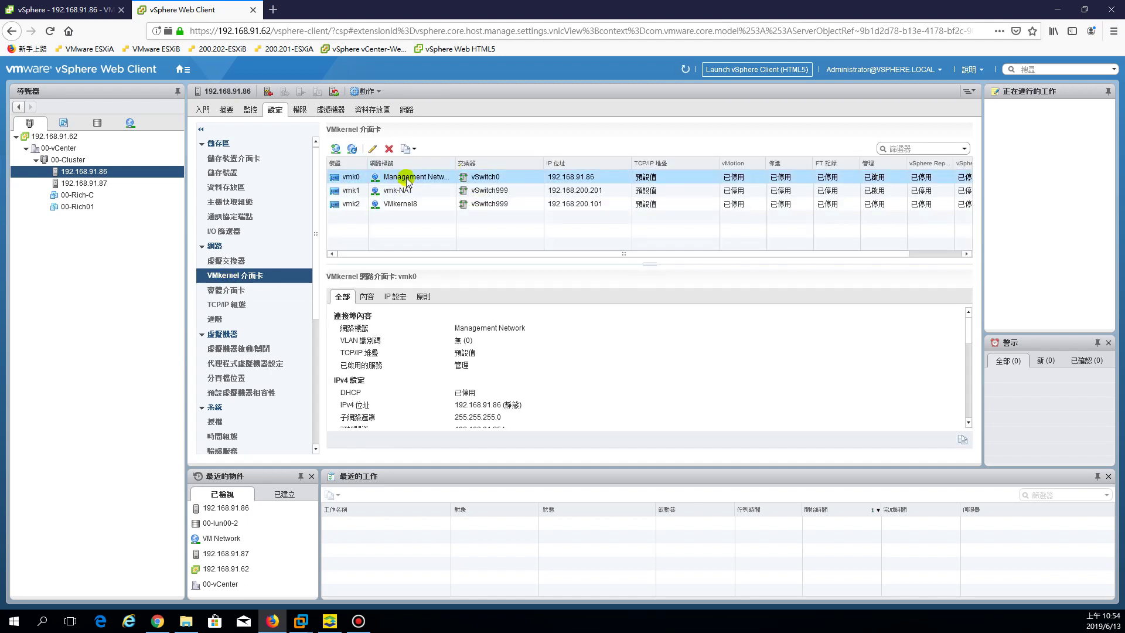
{"action": "left_click_drag", "start_coordinate": [455, 166], "coordinate": [496, 166]}
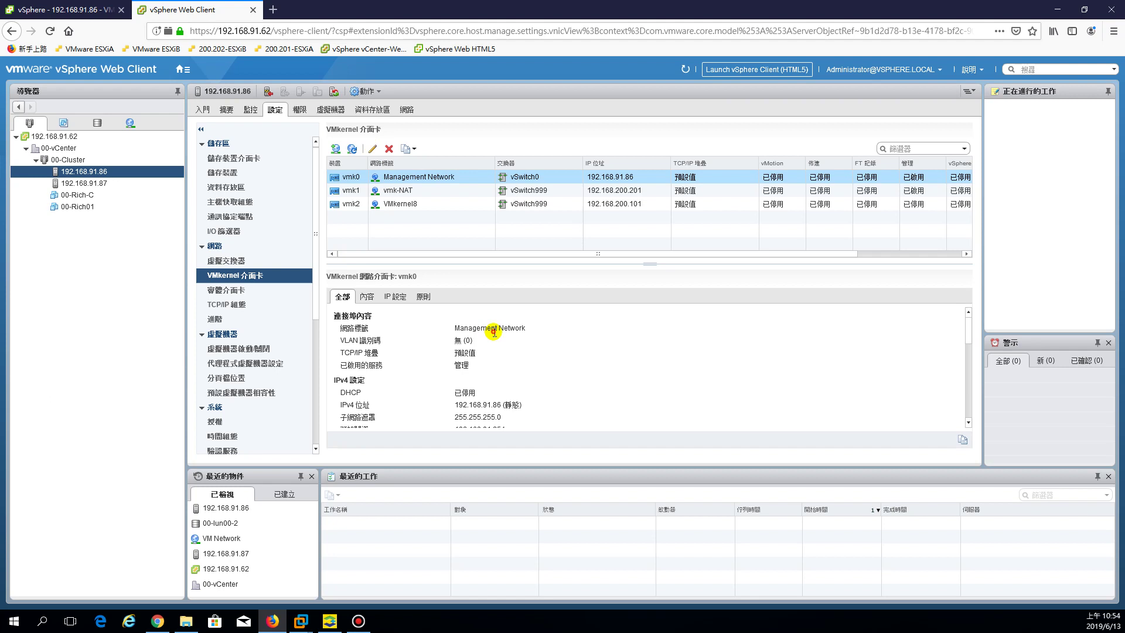
Review vmk0's complete details, followed by its properties, IP settings and policies, including security, traffic shaping and teaming and failover
{"action": "scroll", "coordinate": [505, 334], "scroll_direction": "down", "scroll_amount": 1}
{"action": "scroll", "coordinate": [505, 335], "scroll_direction": "down", "scroll_amount": 5}
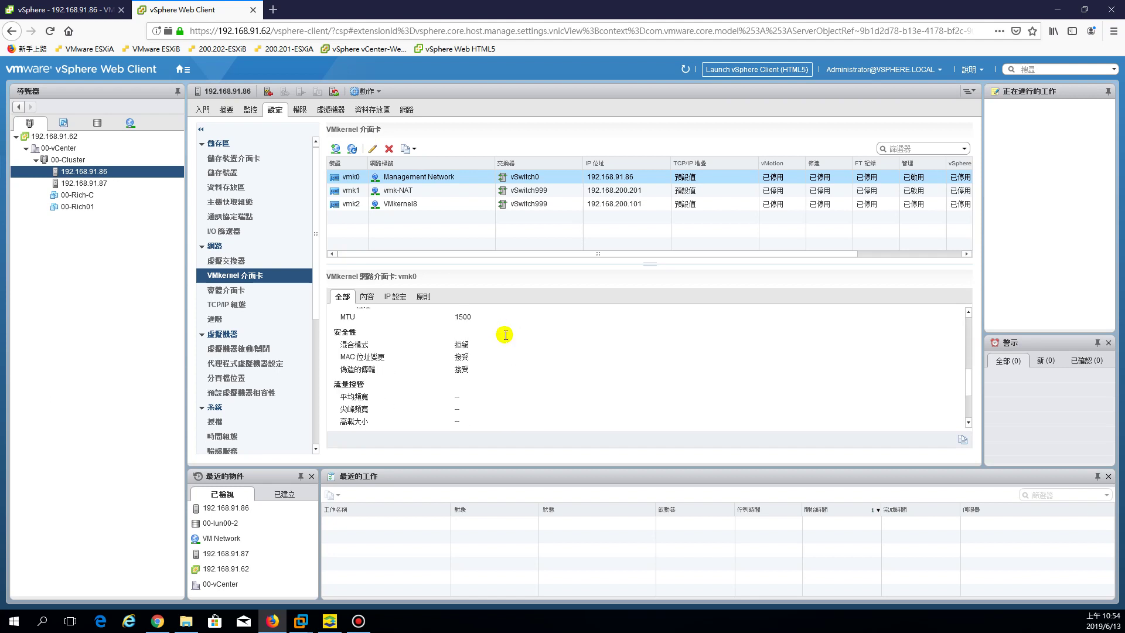
{"action": "scroll", "coordinate": [505, 334], "scroll_direction": "down", "scroll_amount": 1}
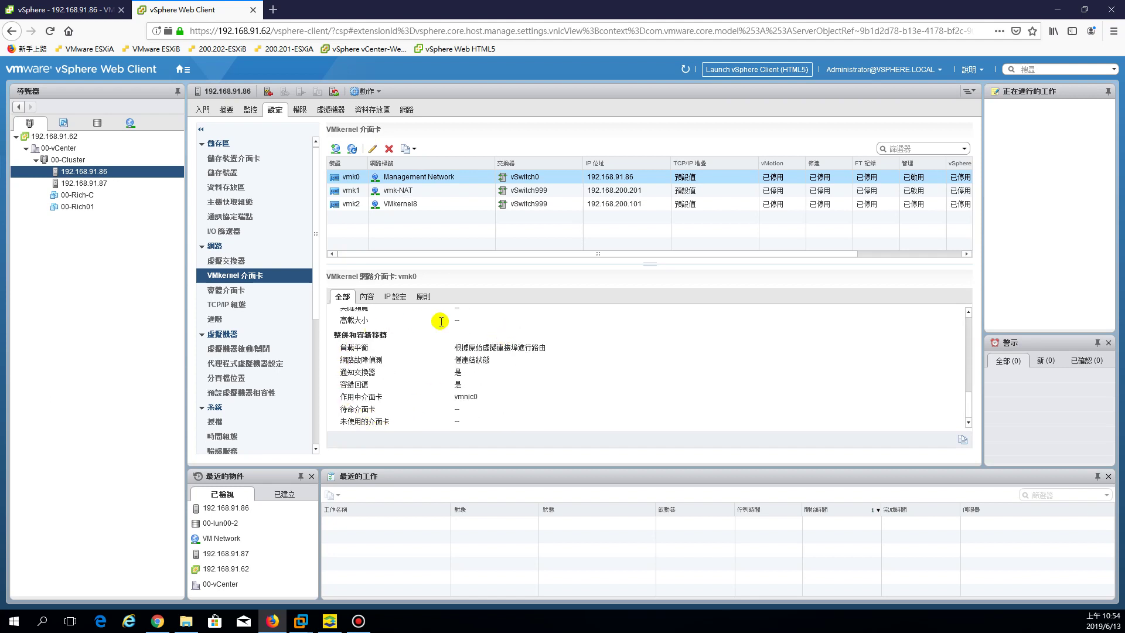
{"action": "scroll", "coordinate": [457, 363], "scroll_direction": "up", "scroll_amount": 7}
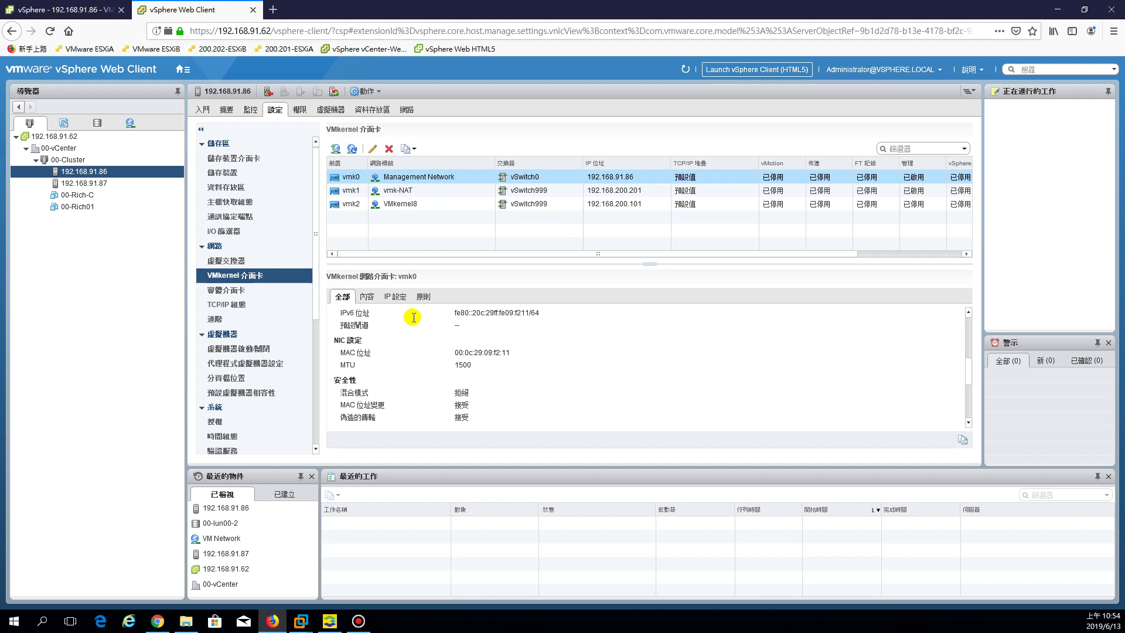
{"action": "left_click", "coordinate": [366, 297]}
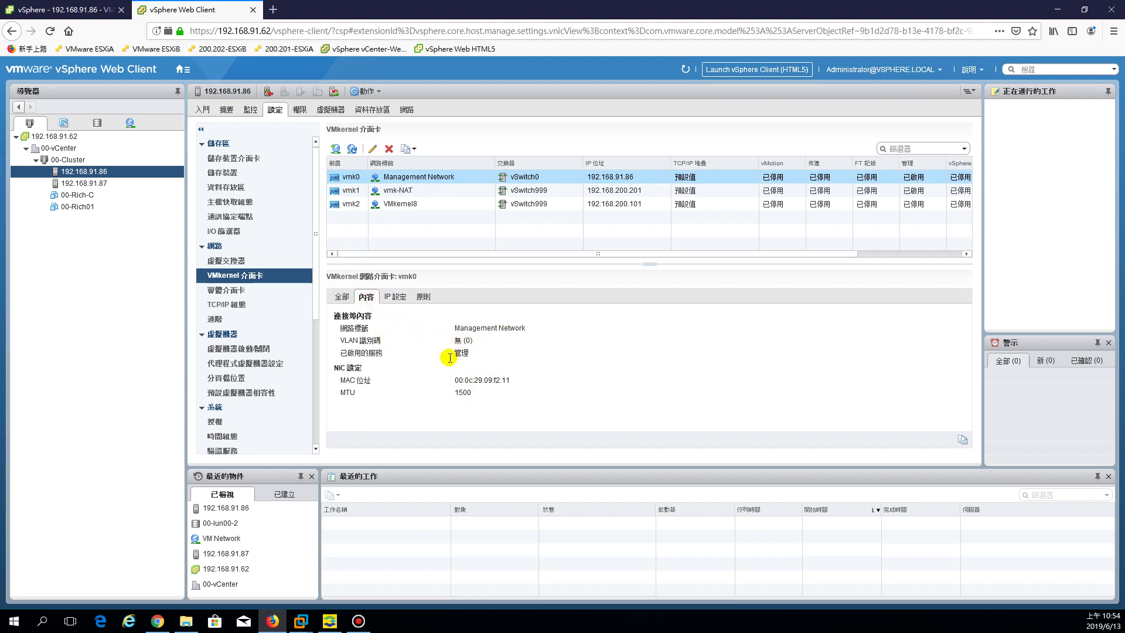
{"action": "left_click", "coordinate": [396, 299]}
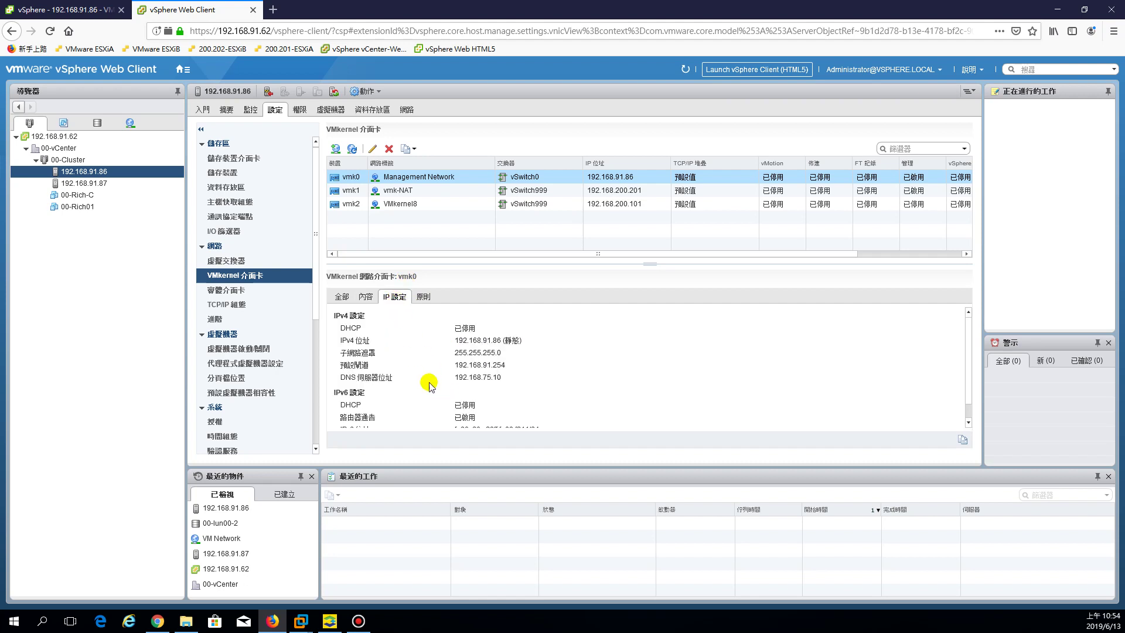
{"action": "scroll", "coordinate": [484, 398], "scroll_direction": "down", "scroll_amount": 1}
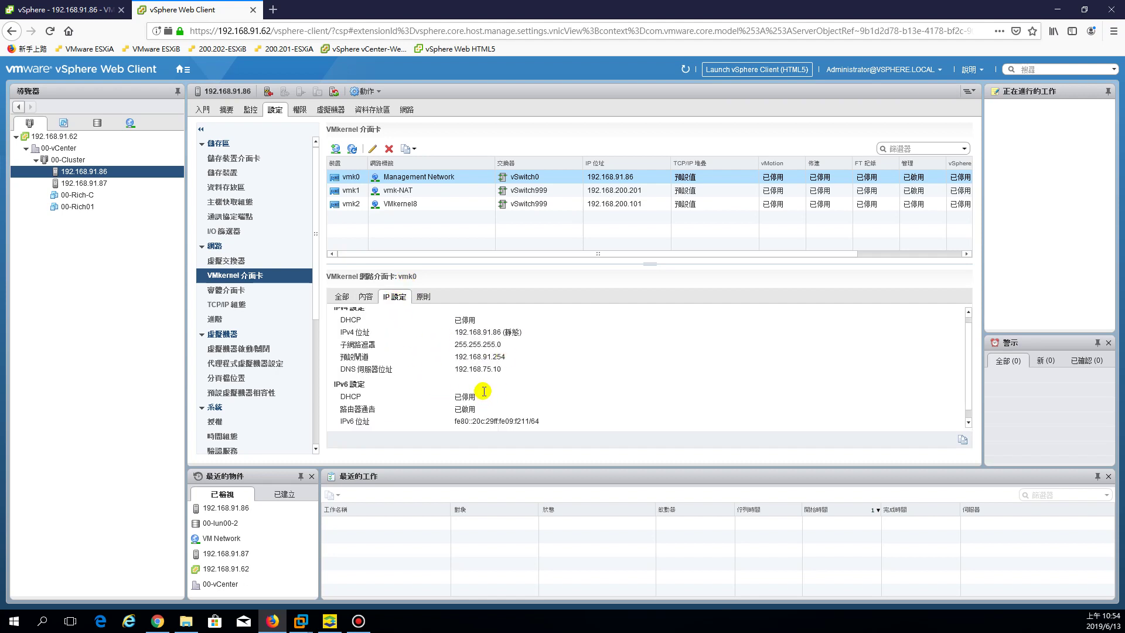
{"action": "left_click", "coordinate": [424, 297]}
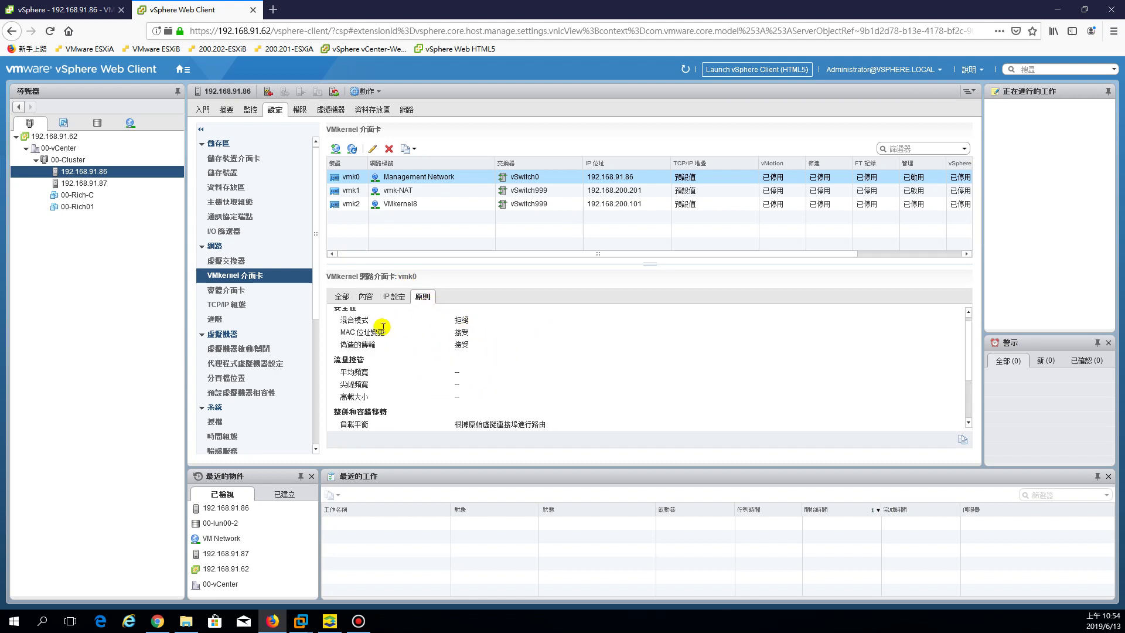
{"action": "scroll", "coordinate": [553, 393], "scroll_direction": "down", "scroll_amount": 2}
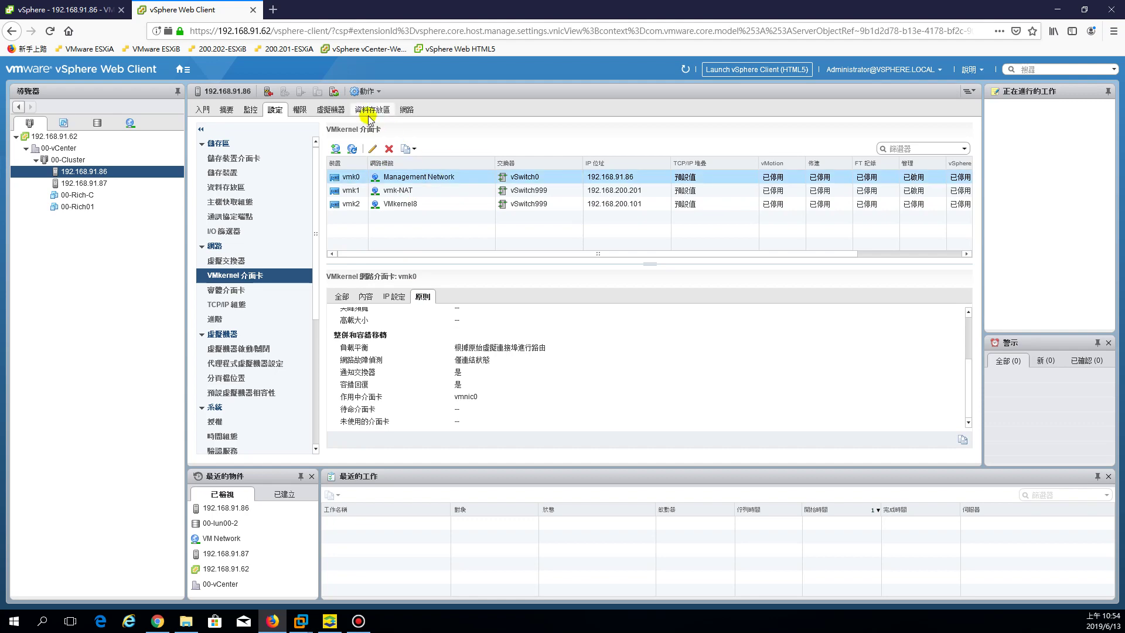
Open vmk0's edit settings to examine the available VMkernel services, and close them without changes
{"action": "left_click", "coordinate": [373, 149]}
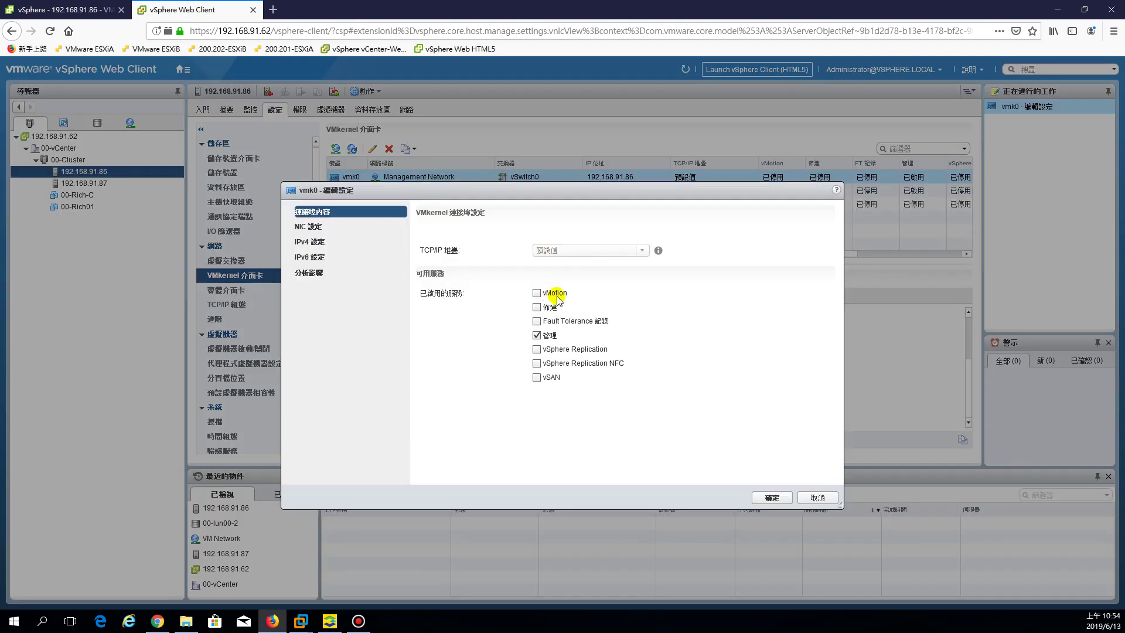
{"action": "left_click_drag", "start_coordinate": [469, 191], "coordinate": [487, 220]}
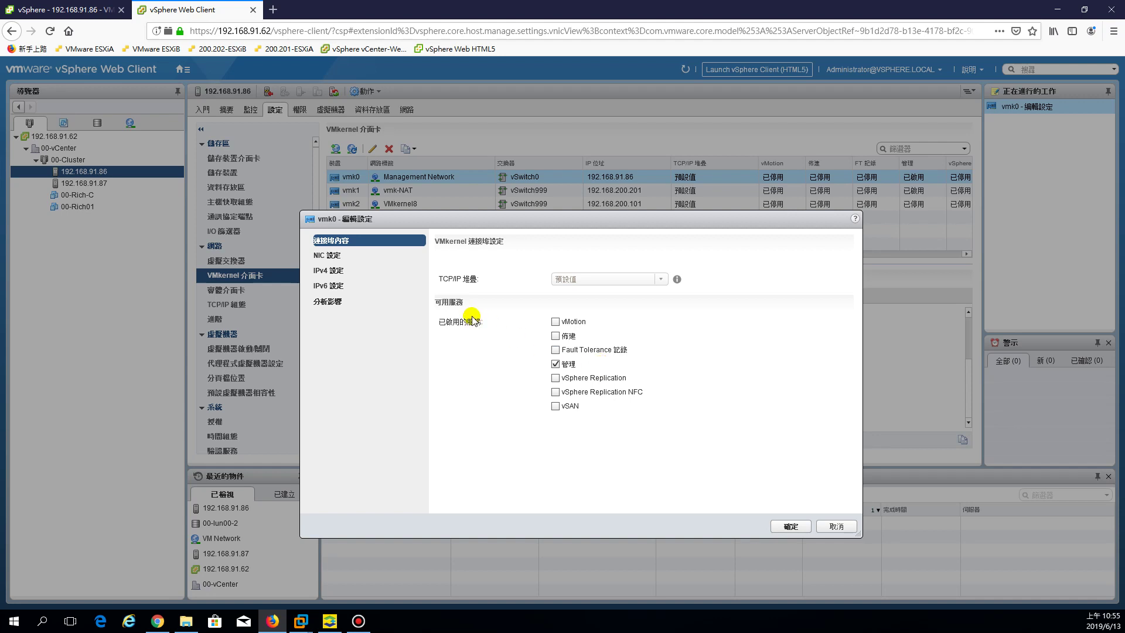
{"action": "left_click", "coordinate": [835, 526]}
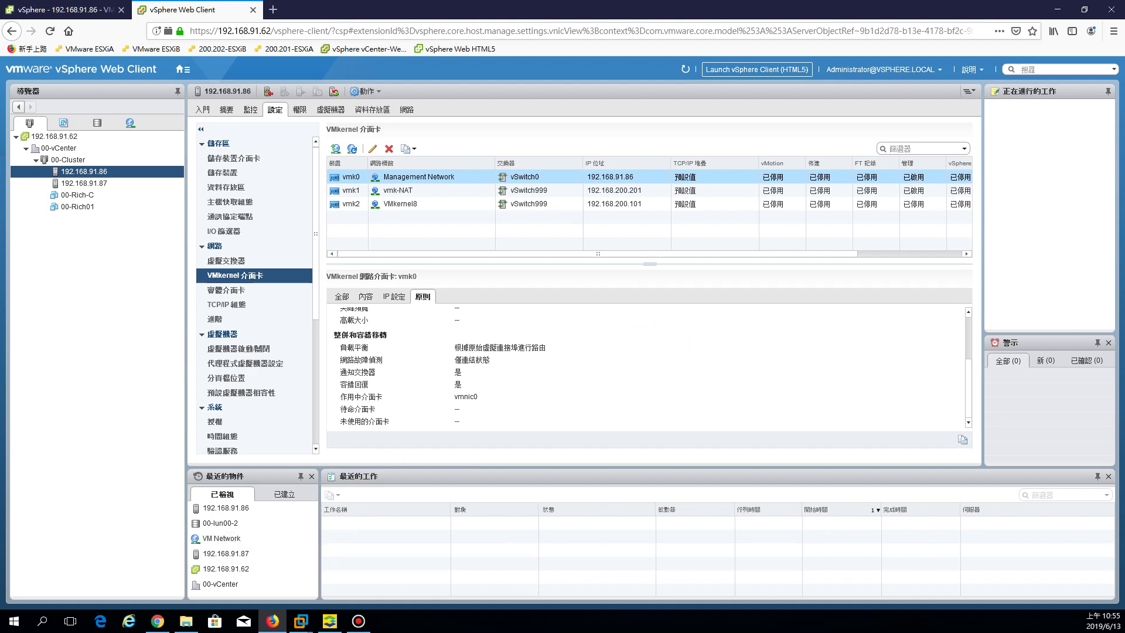
{"action": "key", "text": "alt+Tab"}
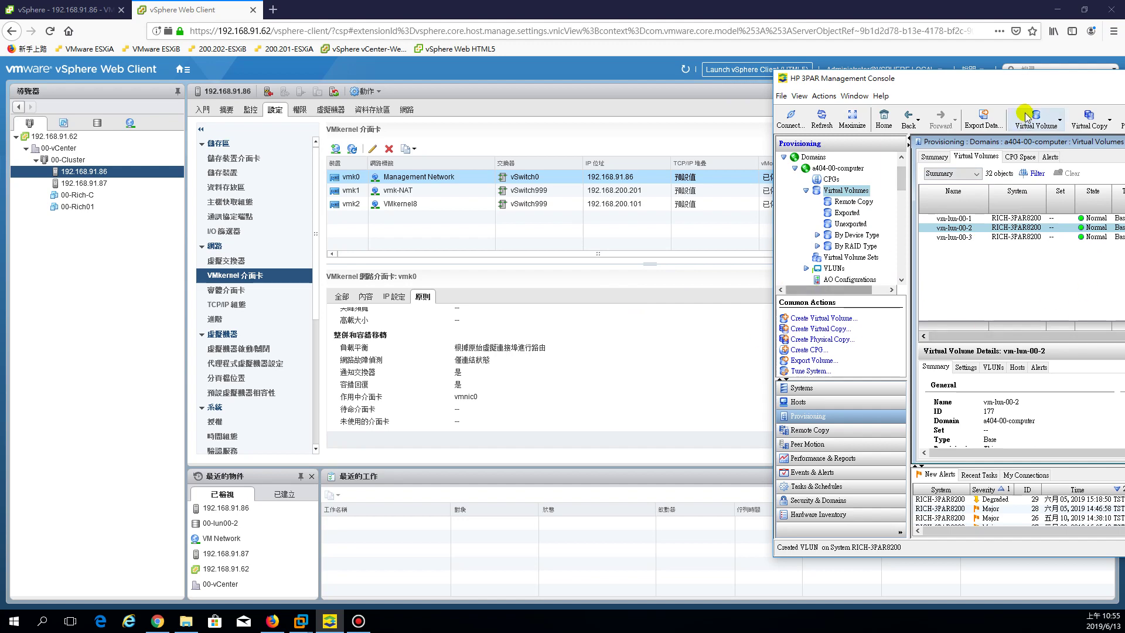
{"action": "left_click_drag", "start_coordinate": [956, 82], "coordinate": [887, 94]}
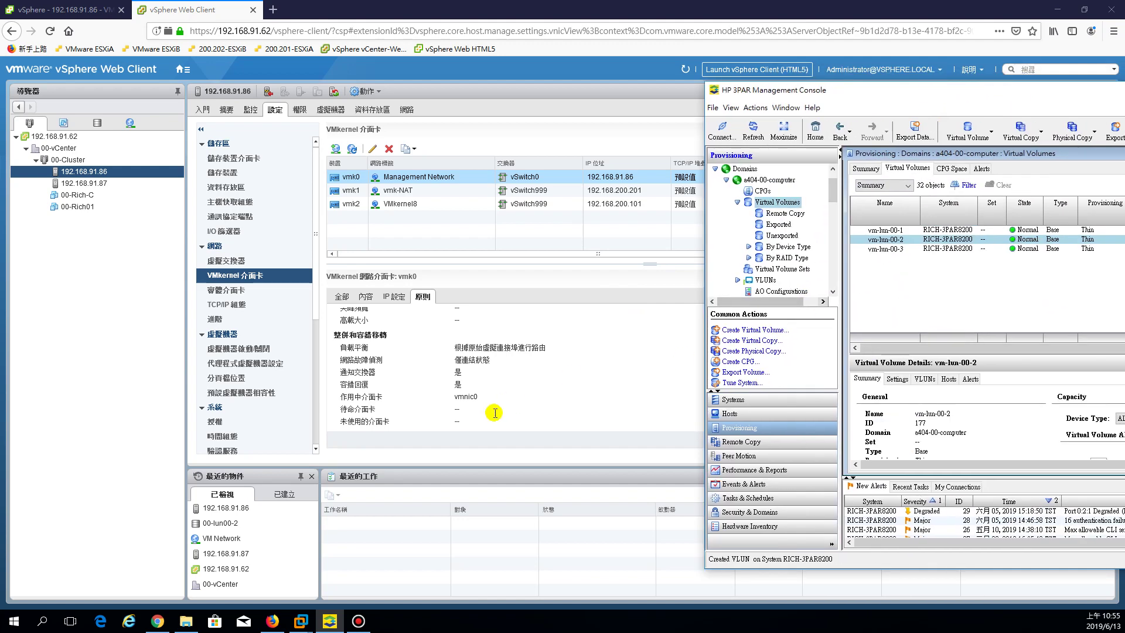
{"action": "left_click", "coordinate": [910, 91]}
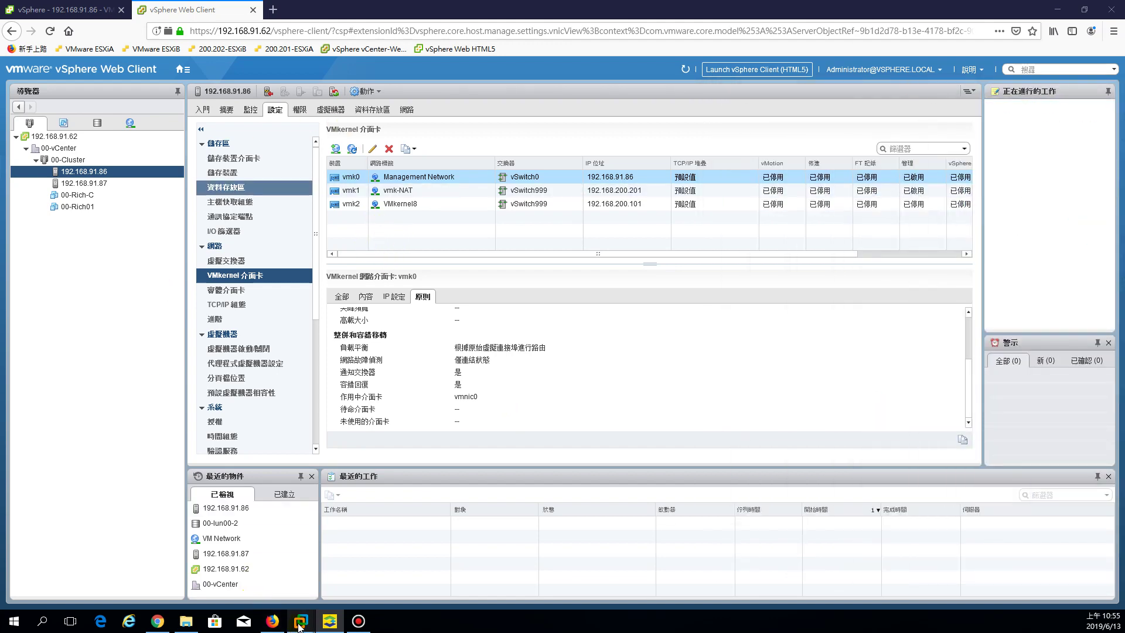
Switch to VMware Workstation and add a network adapter to the 00-ESXiA virtual machine, bridged directly to the physical network
{"action": "mouse_move", "coordinate": [299, 625]}
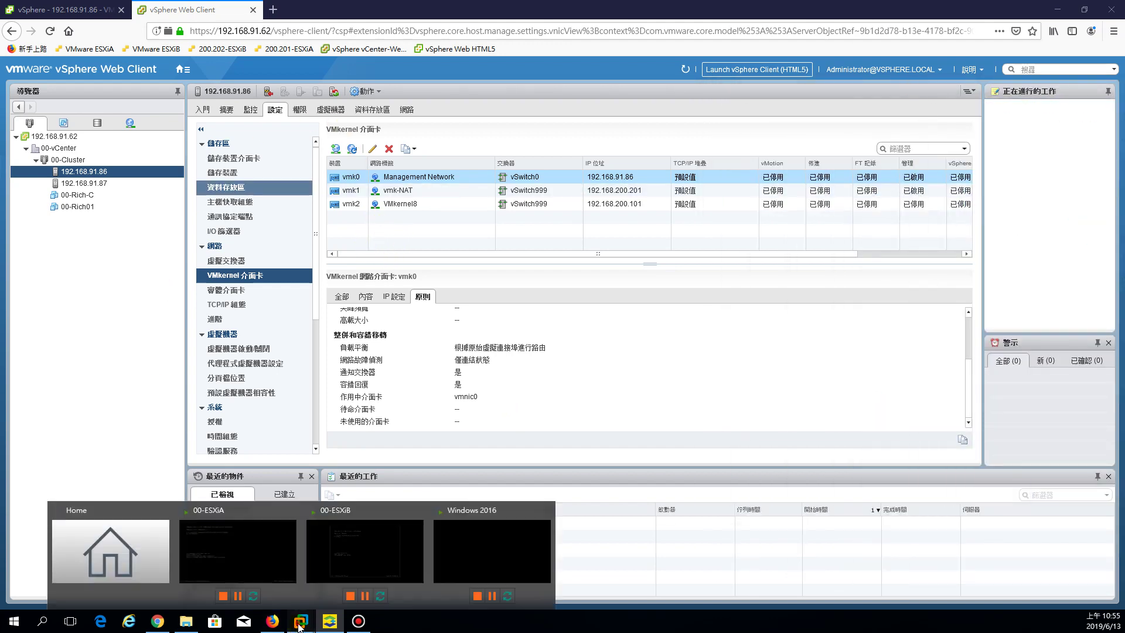
{"action": "left_click", "coordinate": [226, 549]}
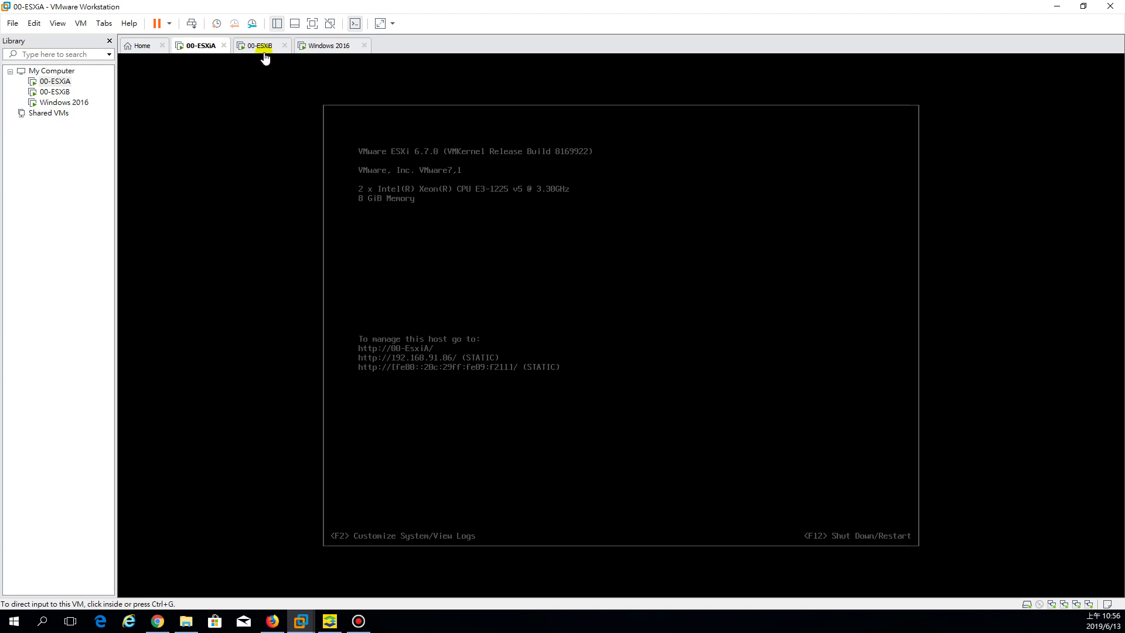
{"action": "right_click", "coordinate": [197, 47]}
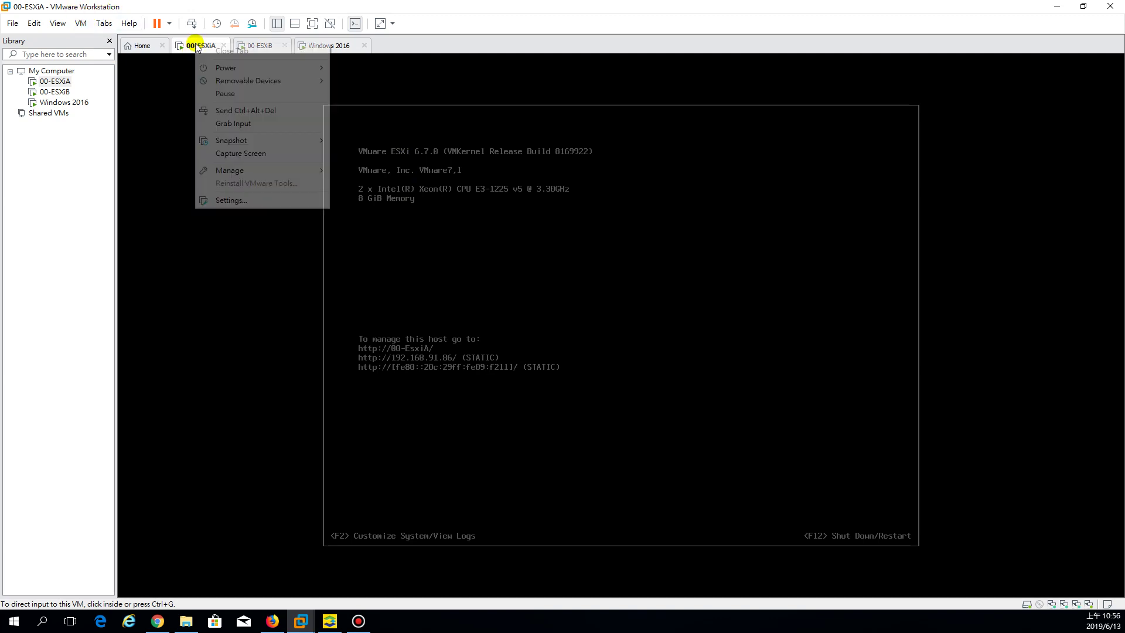
{"action": "left_click", "coordinate": [247, 201]}
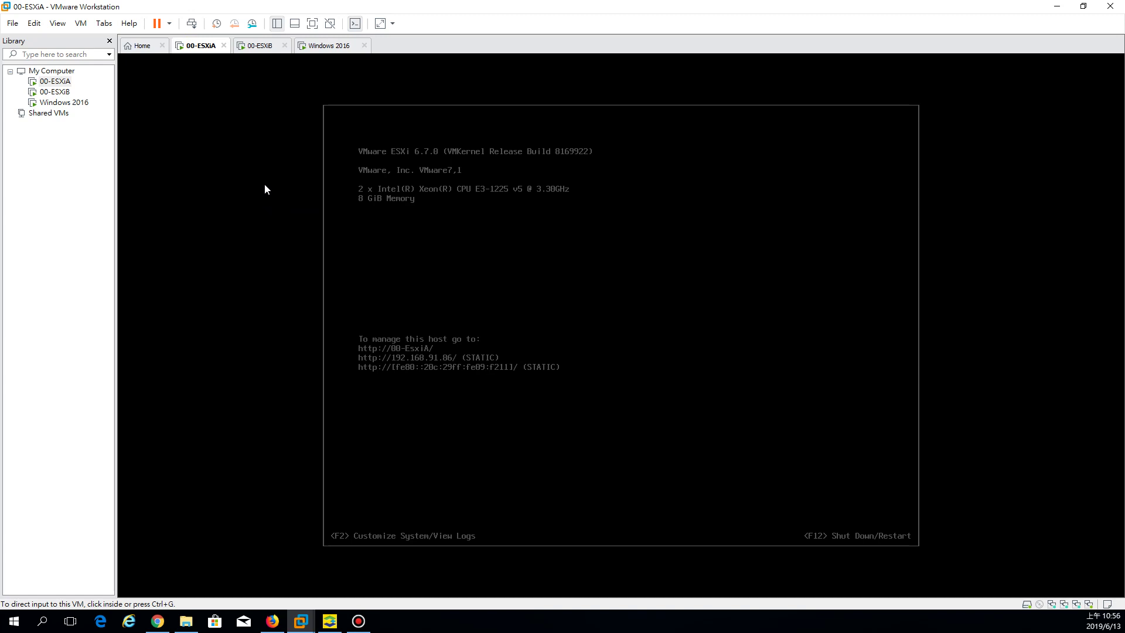
{"action": "left_click", "coordinate": [440, 272]}
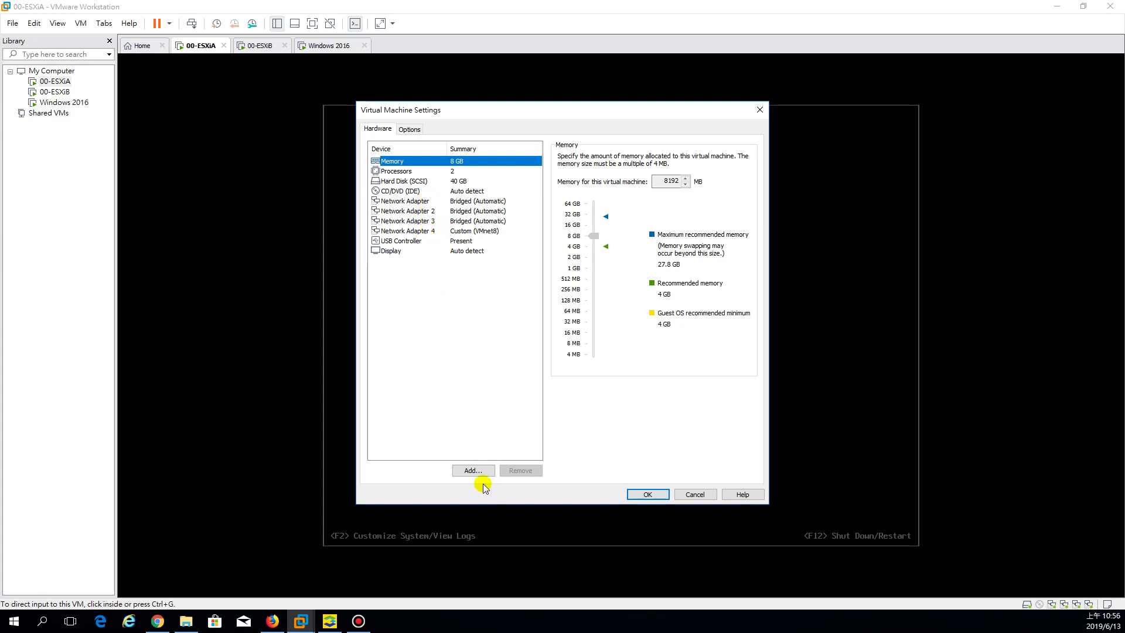
{"action": "left_click", "coordinate": [473, 471]}
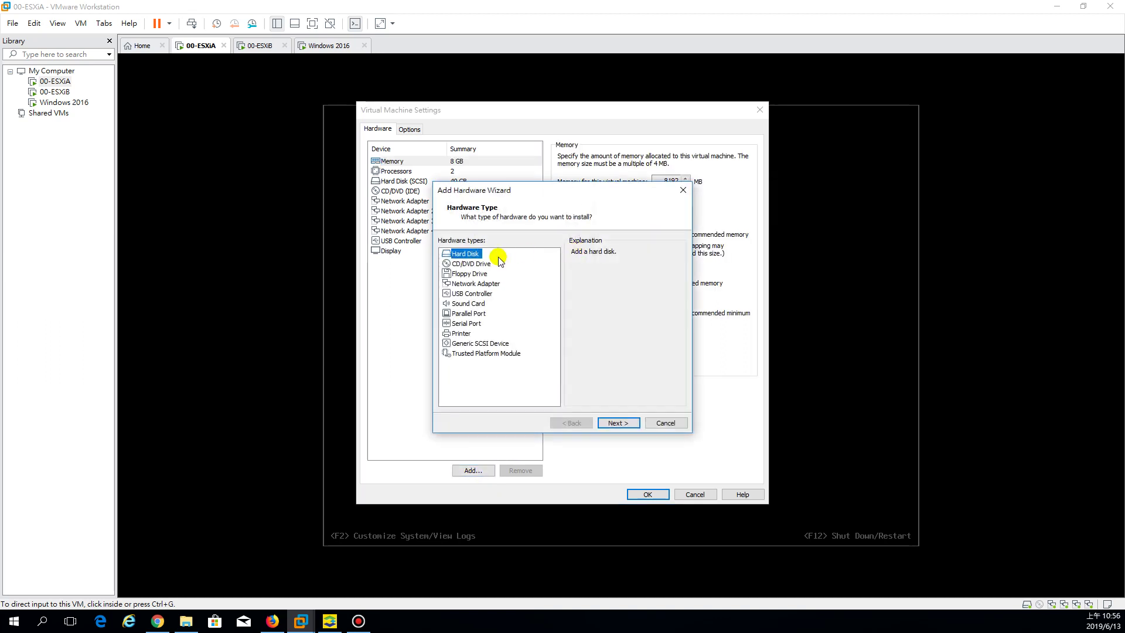
{"action": "left_click", "coordinate": [467, 285]}
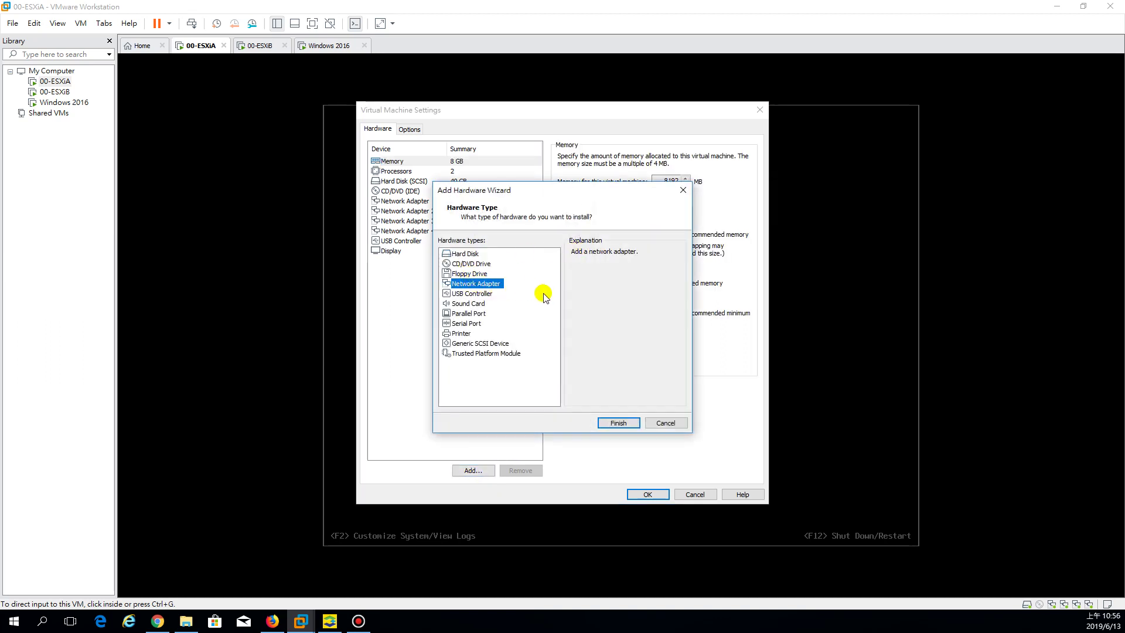
{"action": "left_click", "coordinate": [615, 423]}
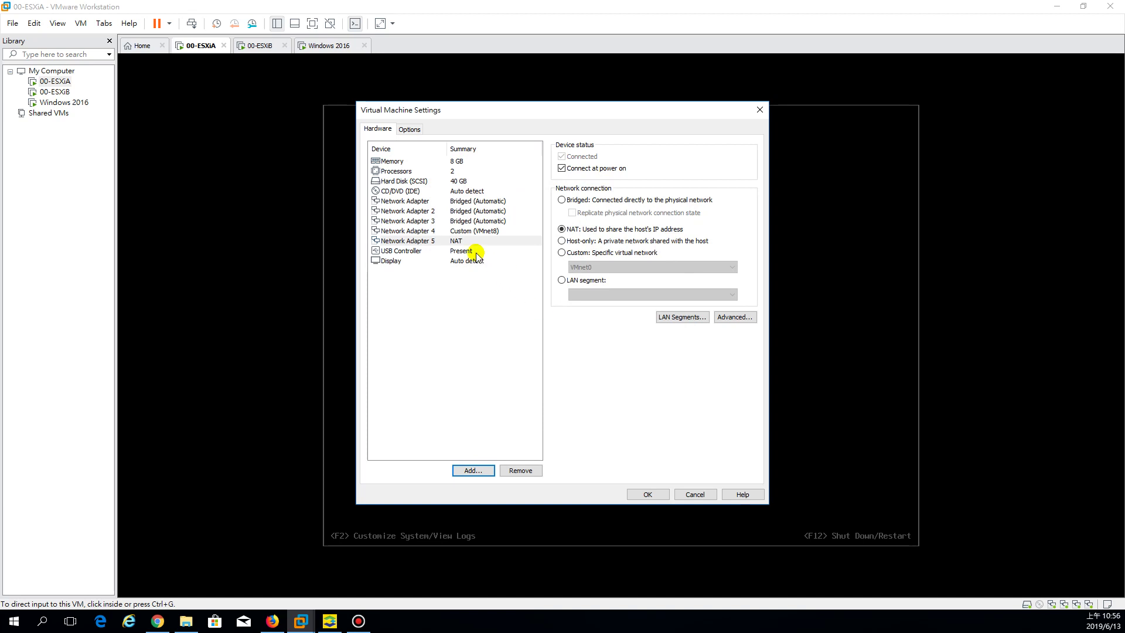
{"action": "left_click", "coordinate": [455, 241]}
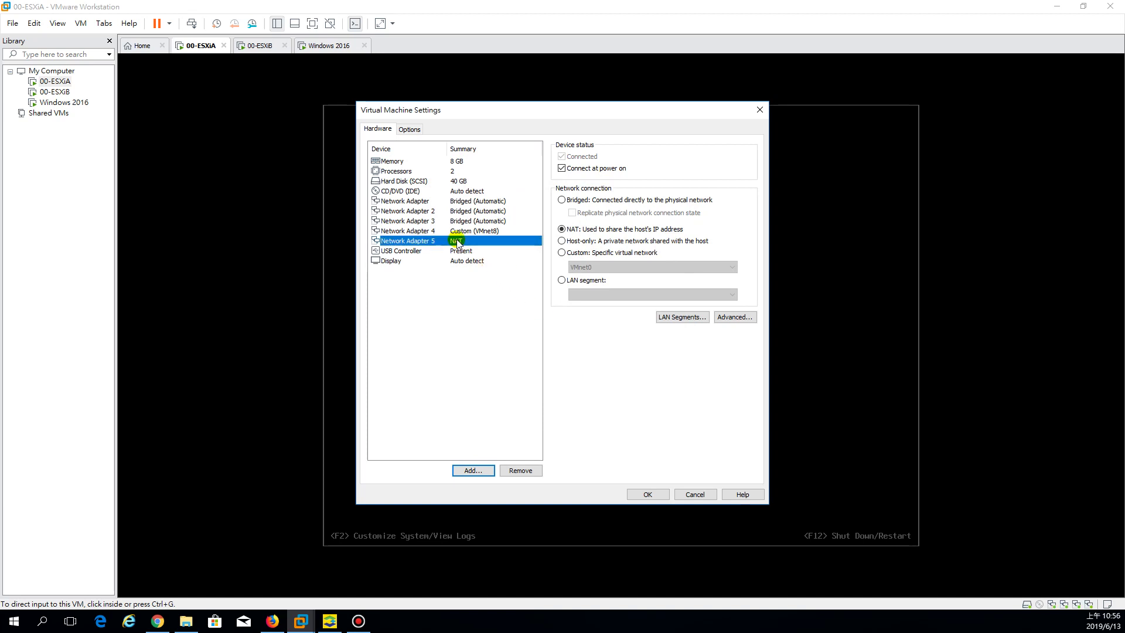
{"action": "left_click", "coordinate": [562, 201]}
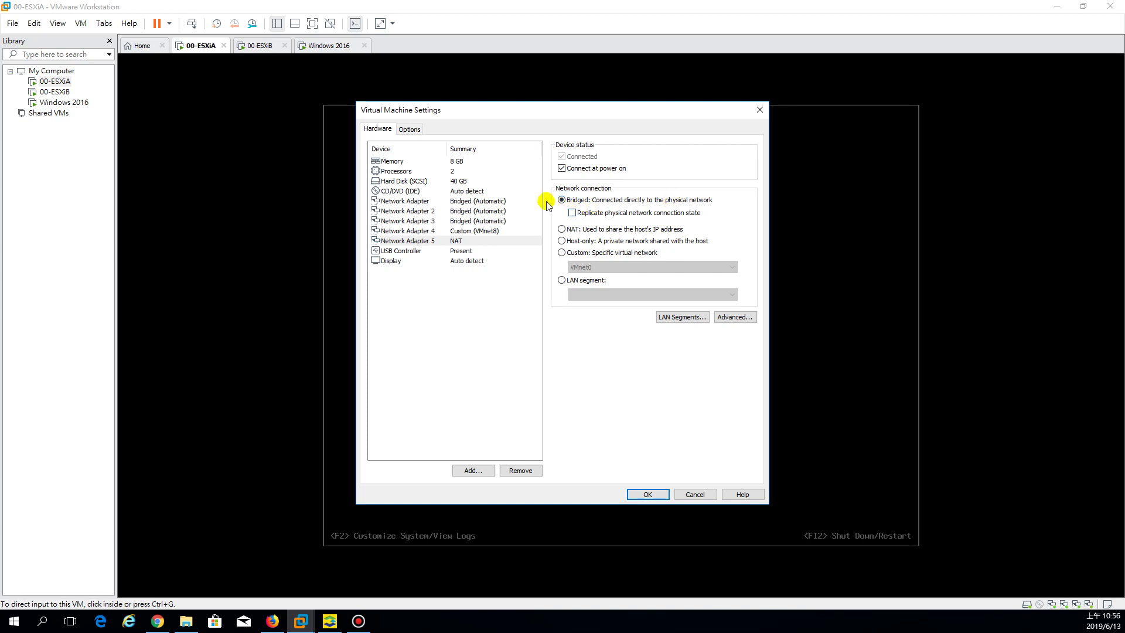
{"action": "left_click", "coordinate": [654, 493]}
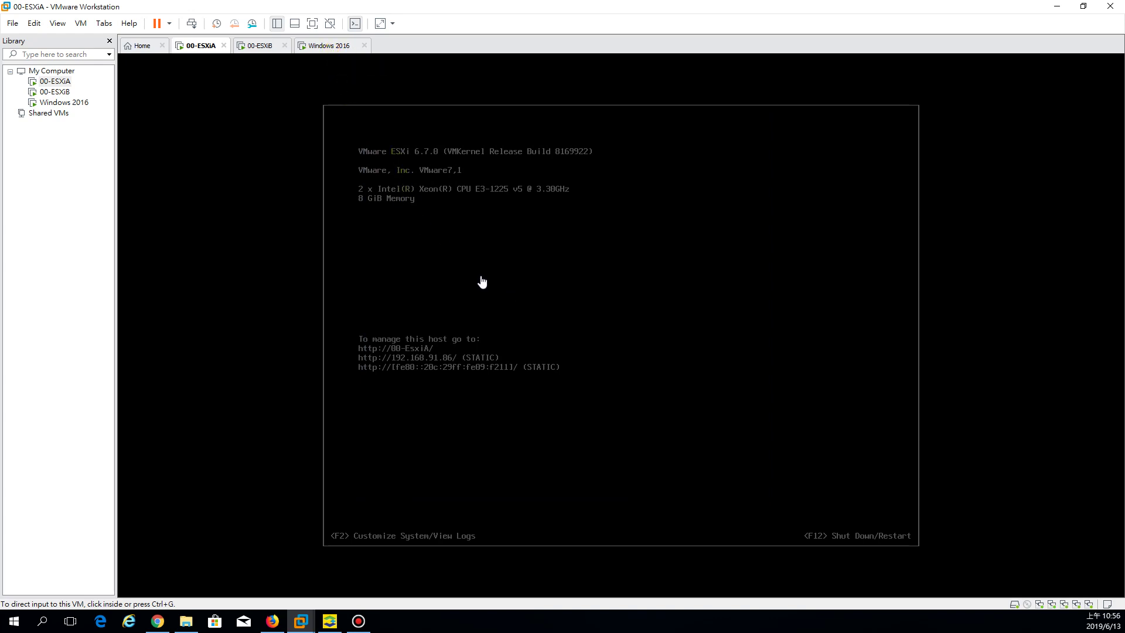
Add a network adapter to the 00-ESXiB virtual machine as well, using the Bridged connection
{"action": "left_click", "coordinate": [260, 48]}
{"action": "right_click", "coordinate": [260, 48]}
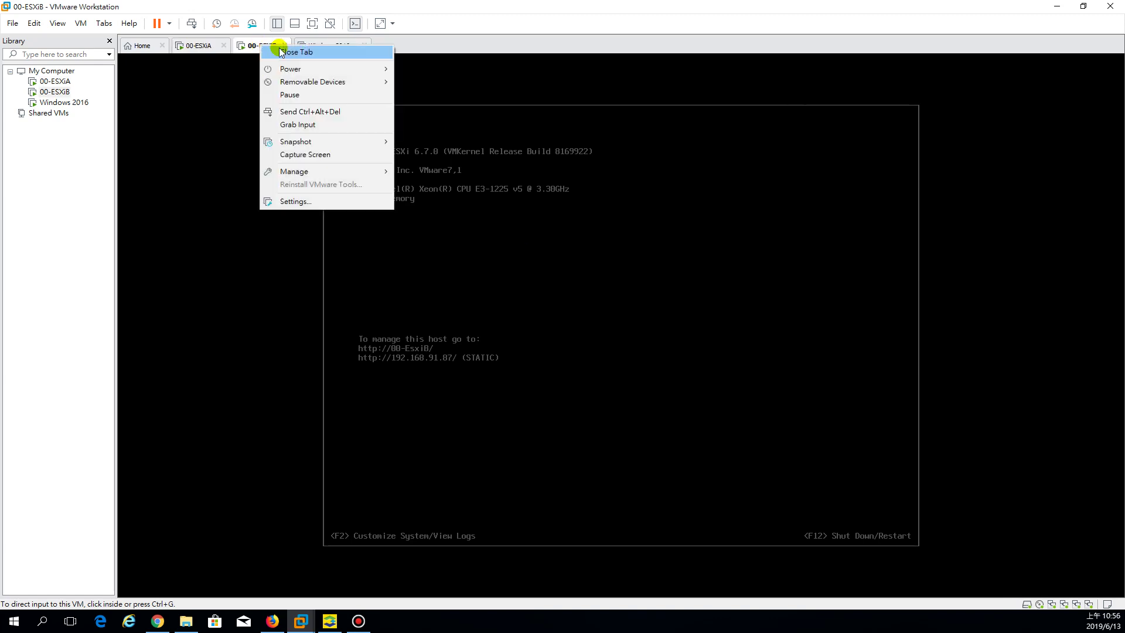
{"action": "left_click", "coordinate": [316, 202]}
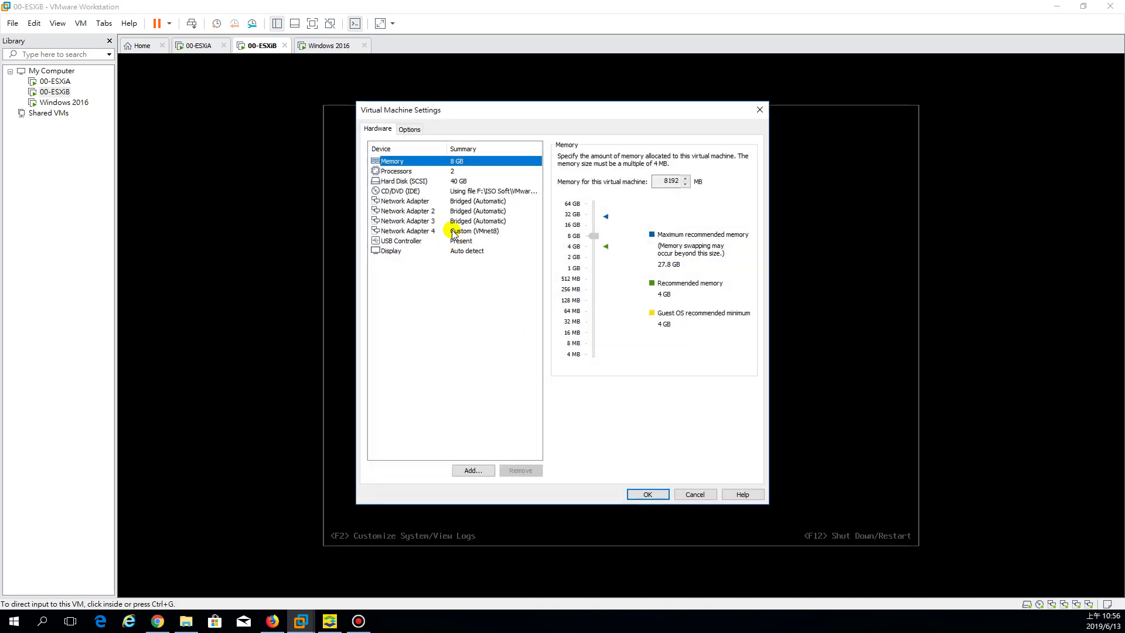
{"action": "left_click", "coordinate": [473, 470]}
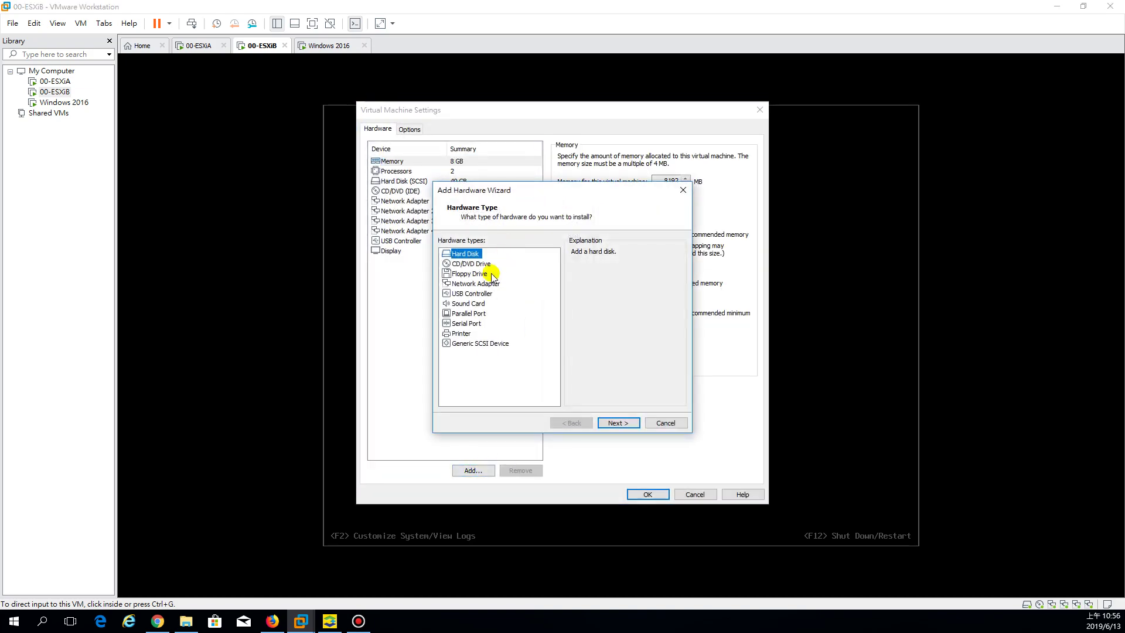
{"action": "left_click", "coordinate": [476, 283]}
{"action": "left_click", "coordinate": [611, 424]}
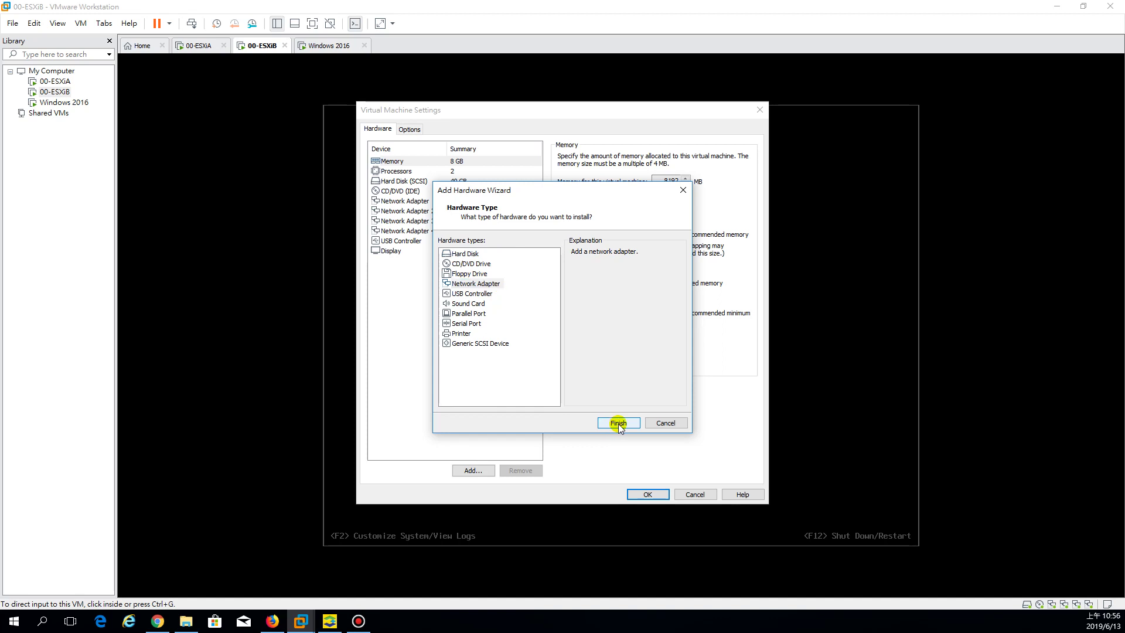
{"action": "left_click", "coordinate": [561, 200]}
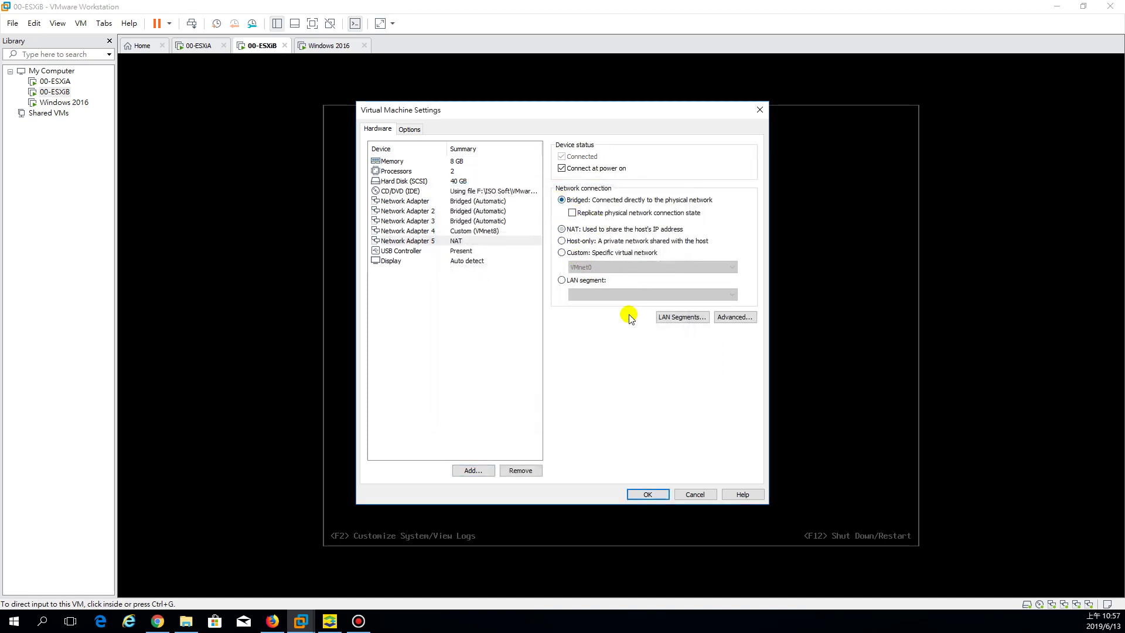
{"action": "left_click", "coordinate": [647, 494]}
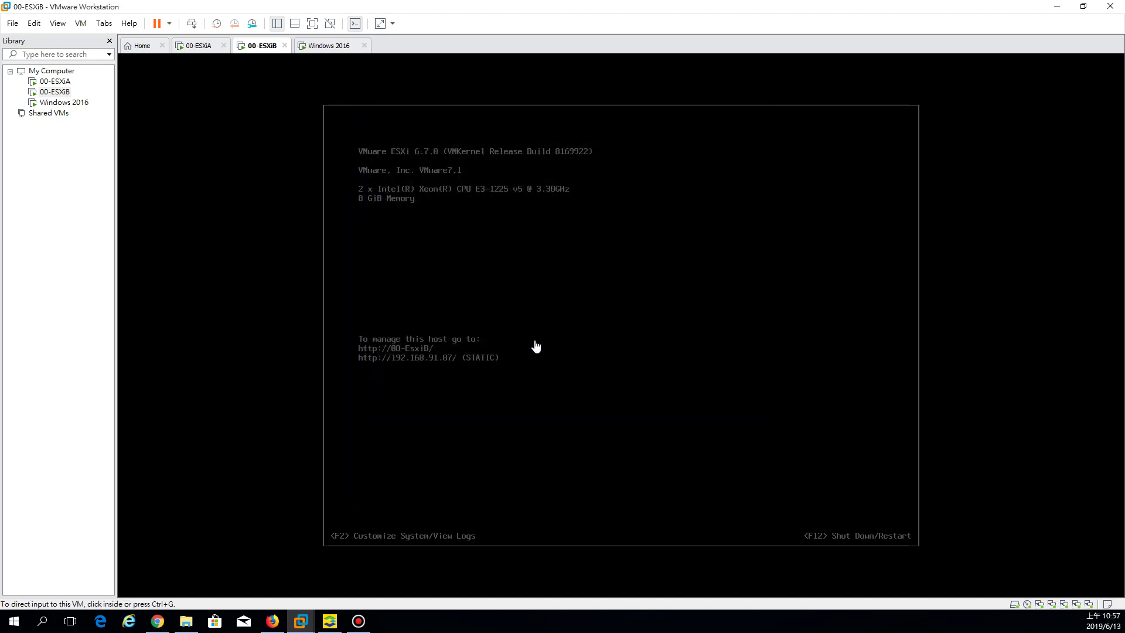
Switch back to Firefox and view host 192.168.91.86's physical adapters, refreshing their list in the HTML5 vSphere Client
{"action": "left_click", "coordinate": [272, 621]}
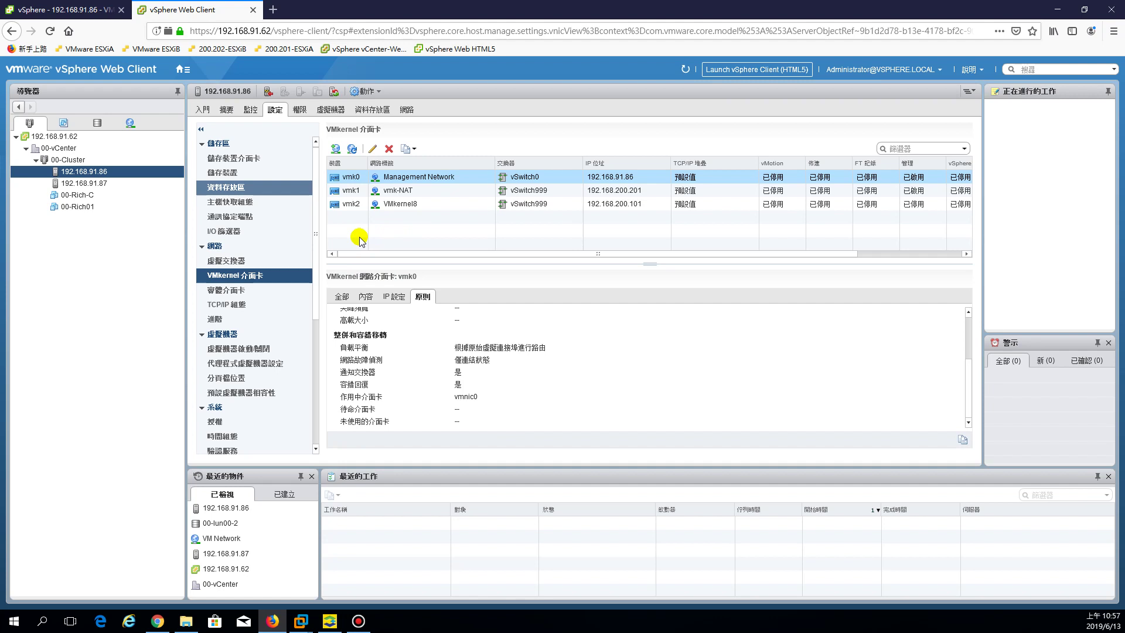
{"action": "left_click", "coordinate": [225, 290]}
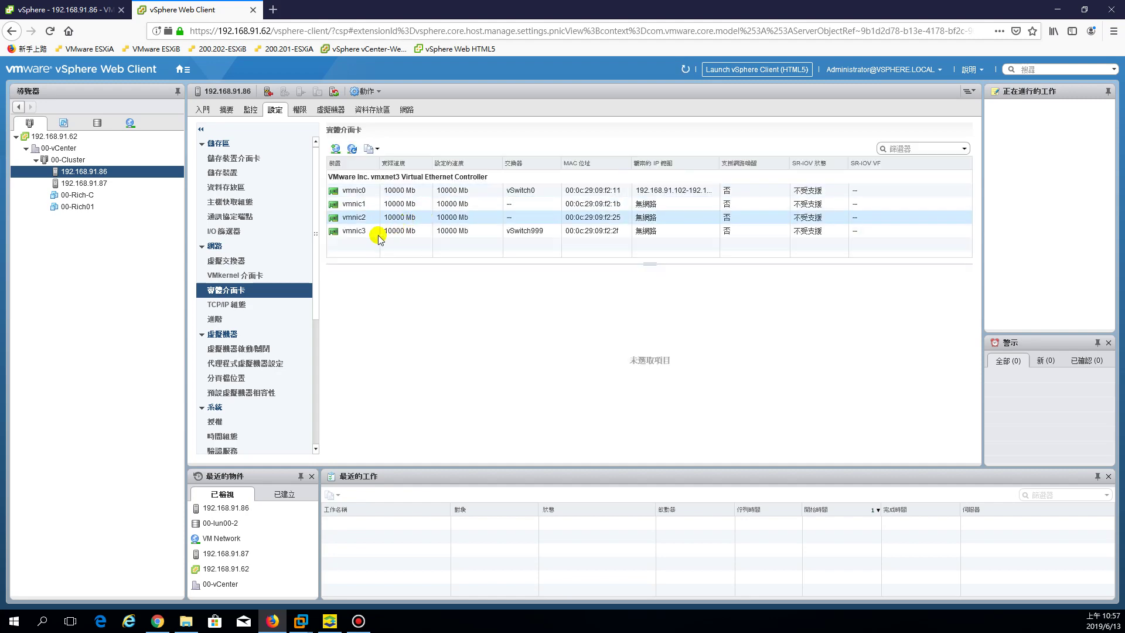
{"action": "right_click", "coordinate": [164, 53]}
{"action": "left_click", "coordinate": [88, 10]}
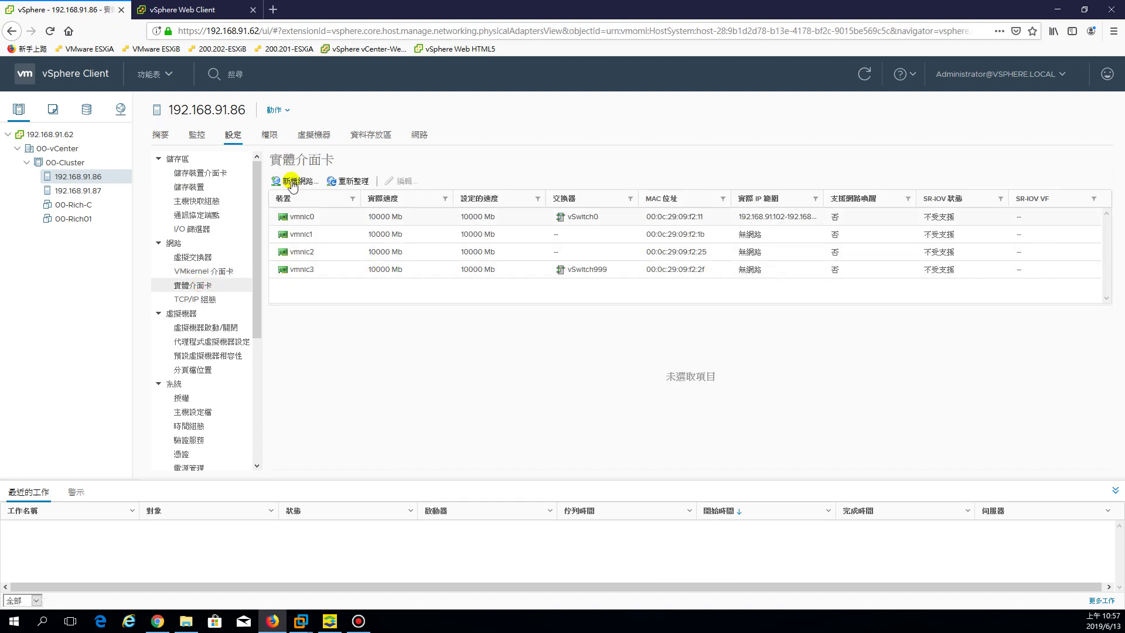
{"action": "left_click", "coordinate": [343, 181]}
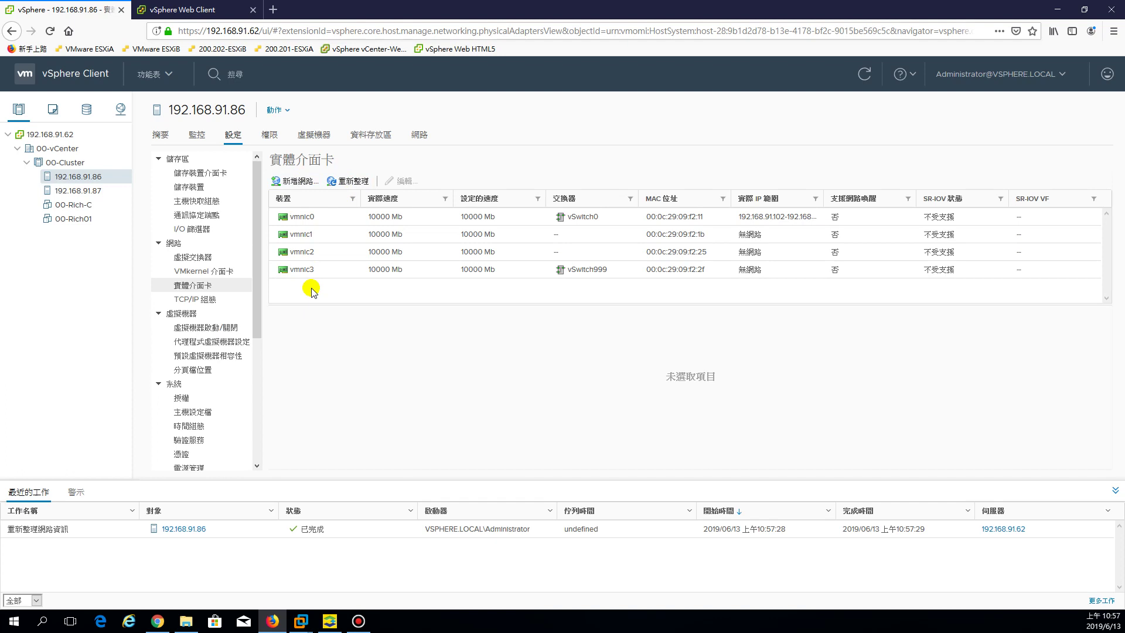
Refresh host 192.168.91.86's physical adapter list again and check it for the newly added network adapter
{"action": "left_click", "coordinate": [343, 181]}
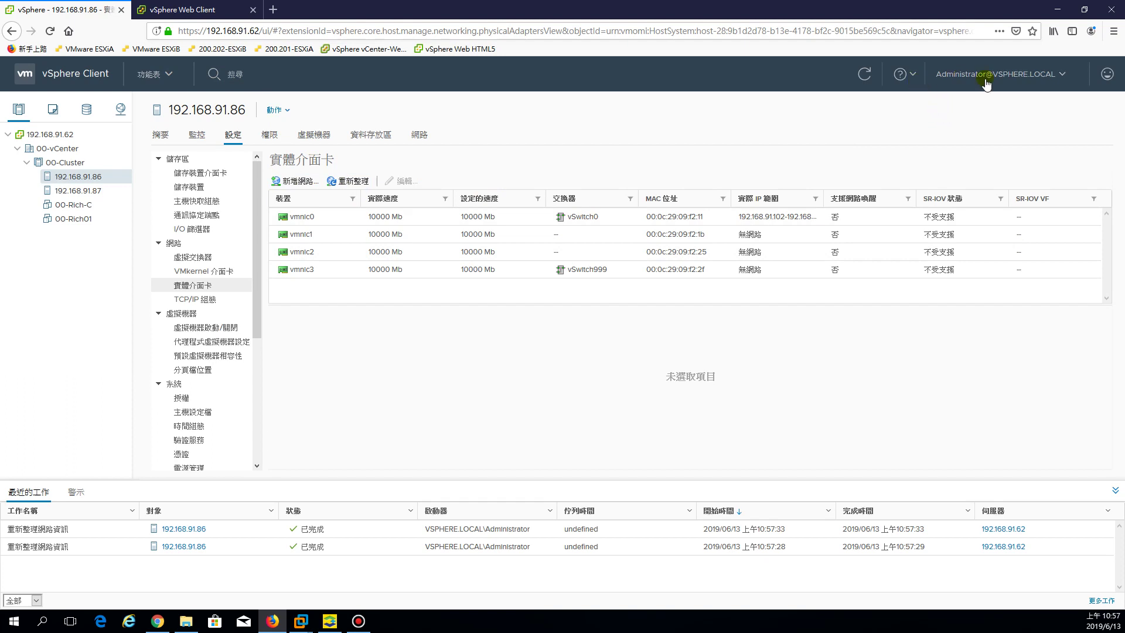
{"action": "left_click", "coordinate": [329, 621]}
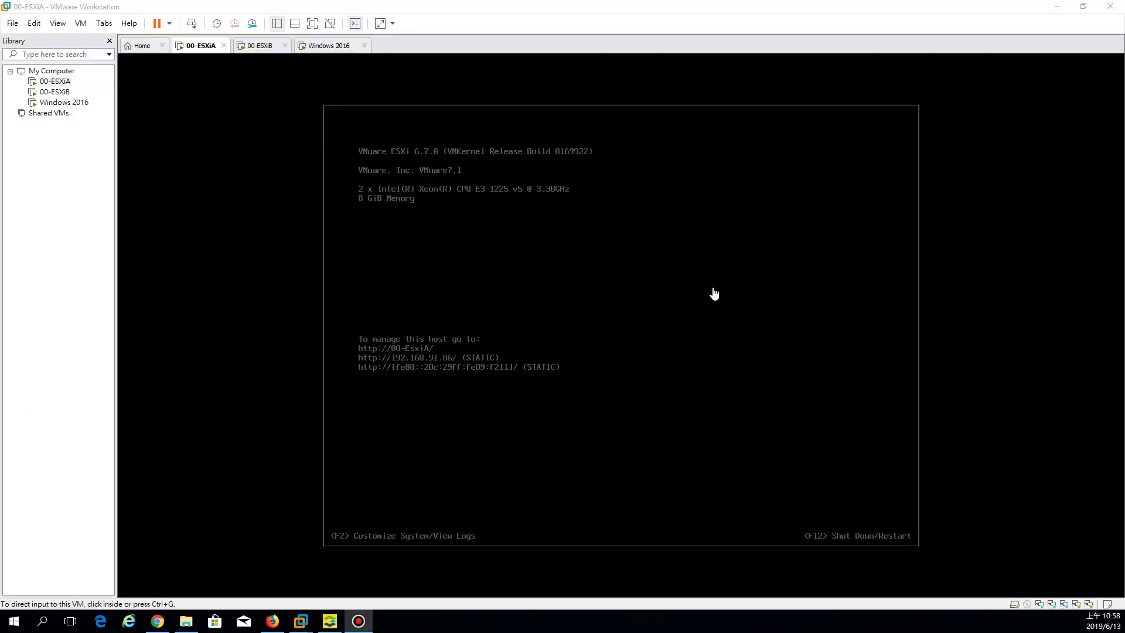
{"action": "left_click", "coordinate": [272, 620]}
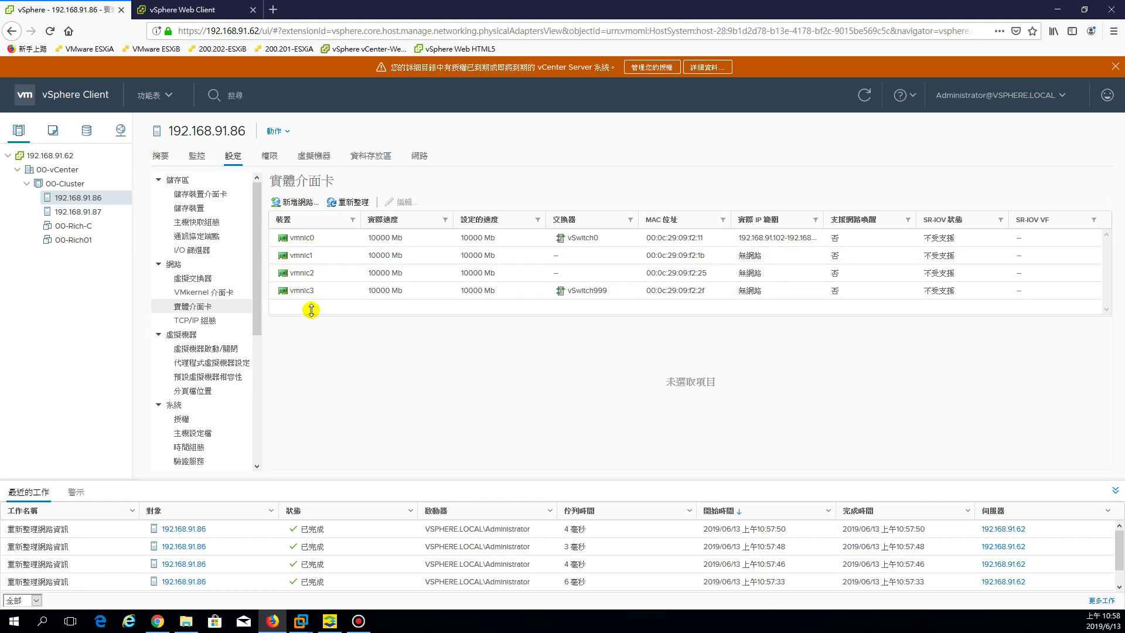
Switch to the 00-ESXiA console in VMware Workstation and log in to system customization as root, entering the account password
{"action": "mouse_move", "coordinate": [300, 624]}
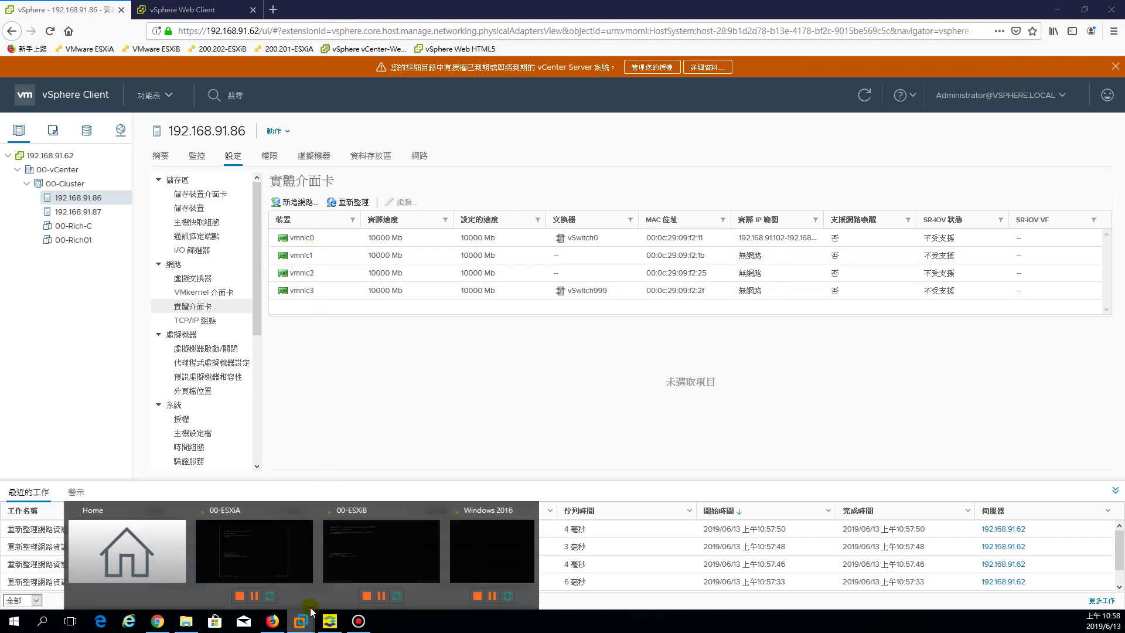
{"action": "left_click", "coordinate": [252, 546]}
{"action": "left_click", "coordinate": [538, 202]}
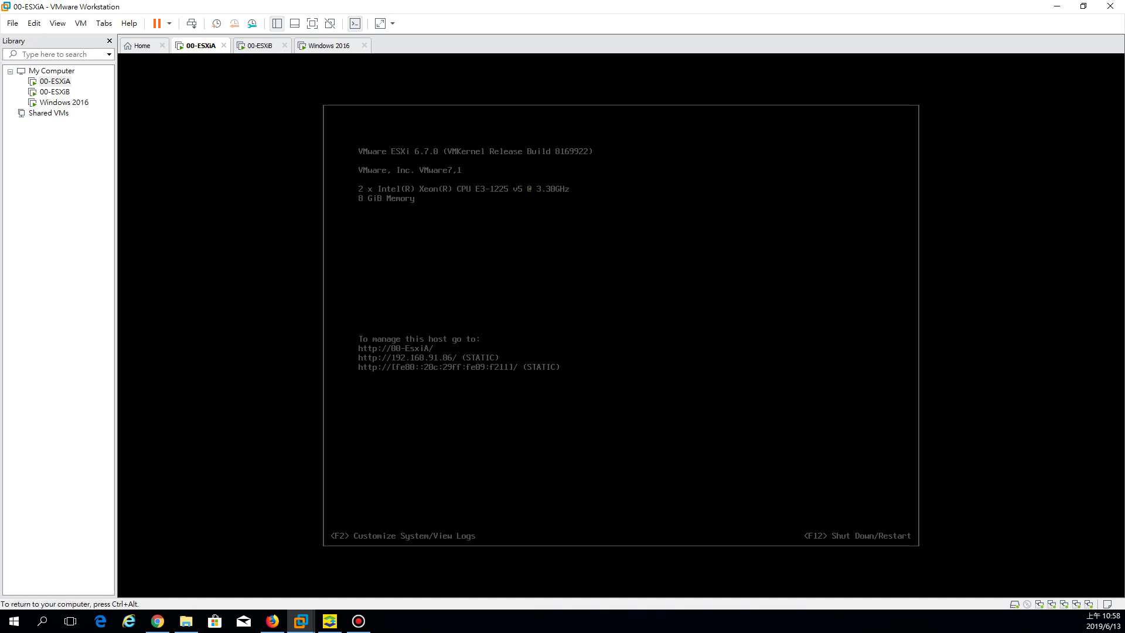
{"action": "left_click", "coordinate": [533, 195]}
{"action": "key", "text": "F2"}
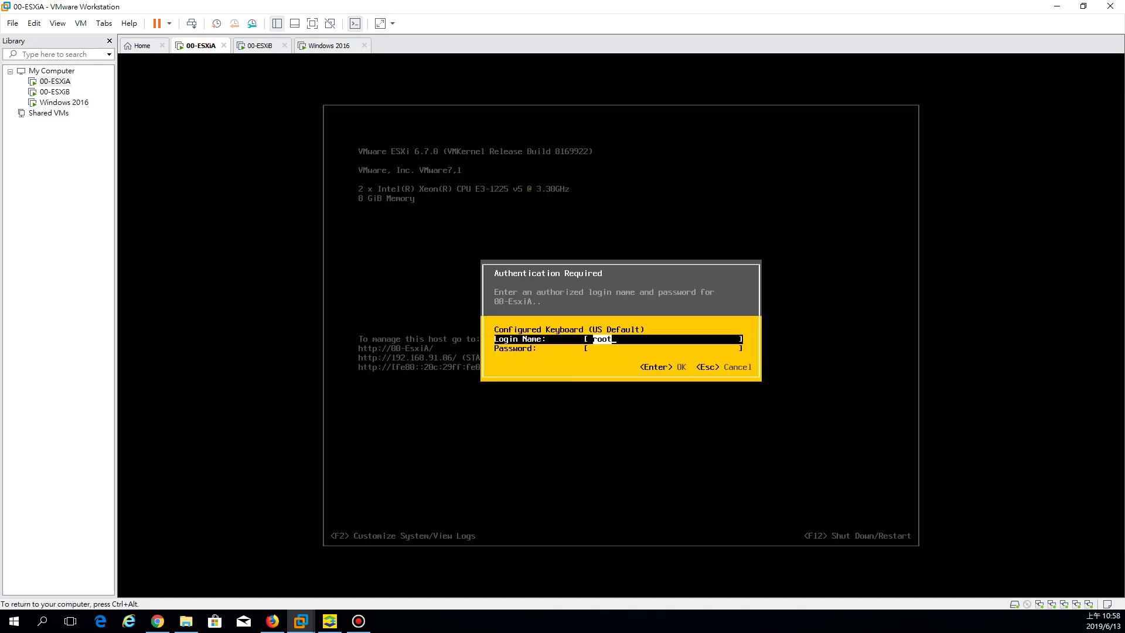
{"action": "key", "text": "Tab"}
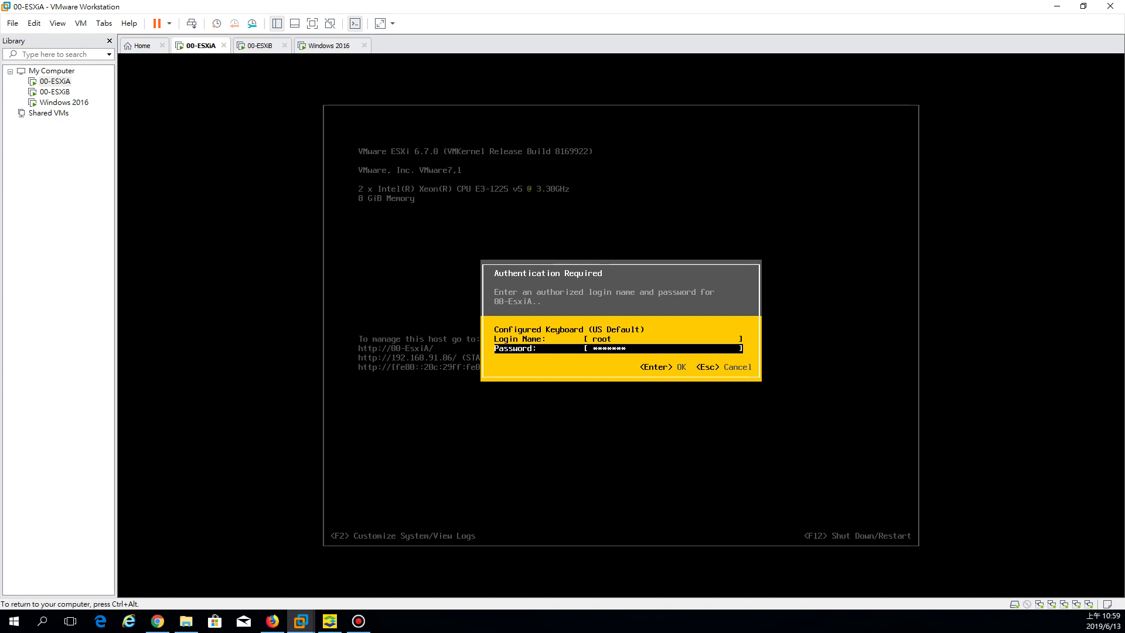
{"action": "key", "text": "Escape"}
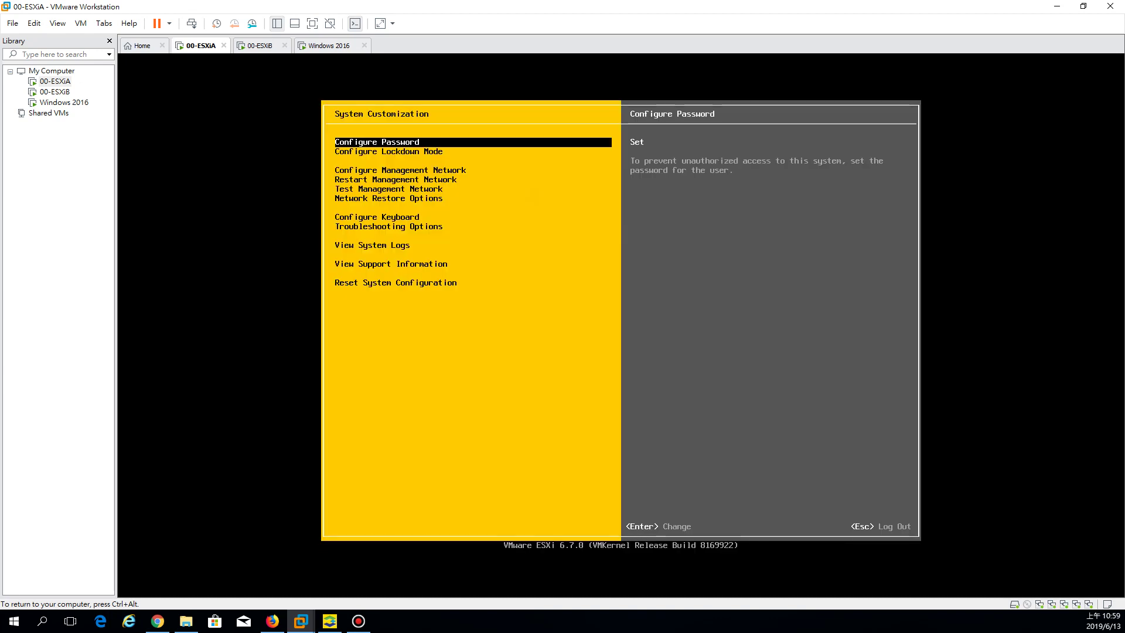
Examine the network adapters assigned to 00-ESXiA's management network, leaving the configuration without changes
{"action": "key", "text": "Down"}
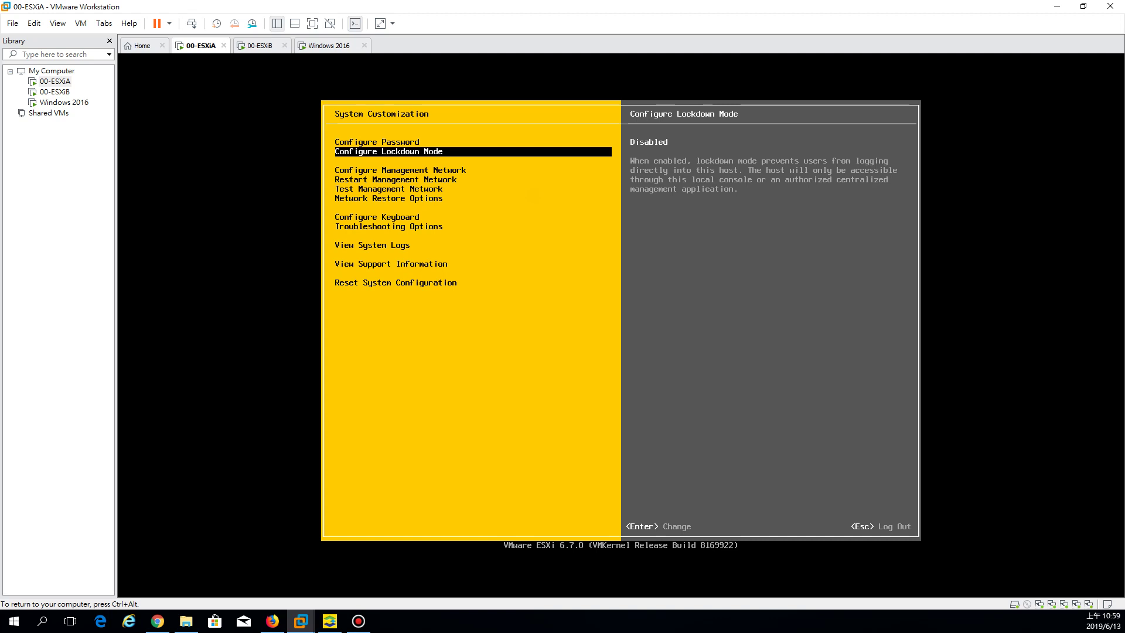
{"action": "key", "text": "Down"}
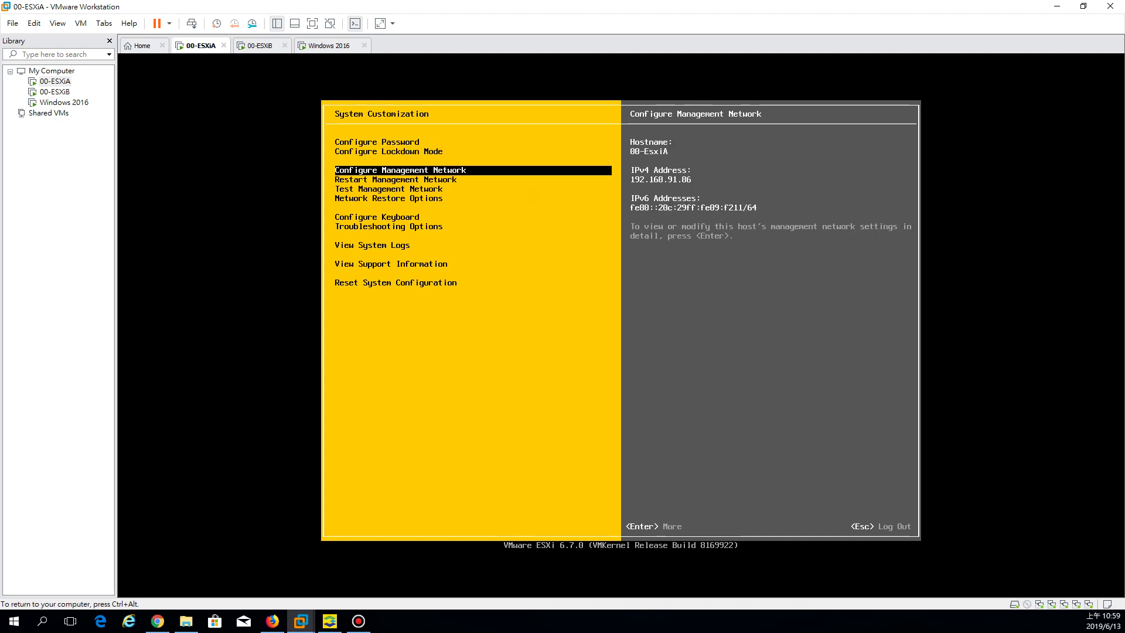
{"action": "key", "text": "Return"}
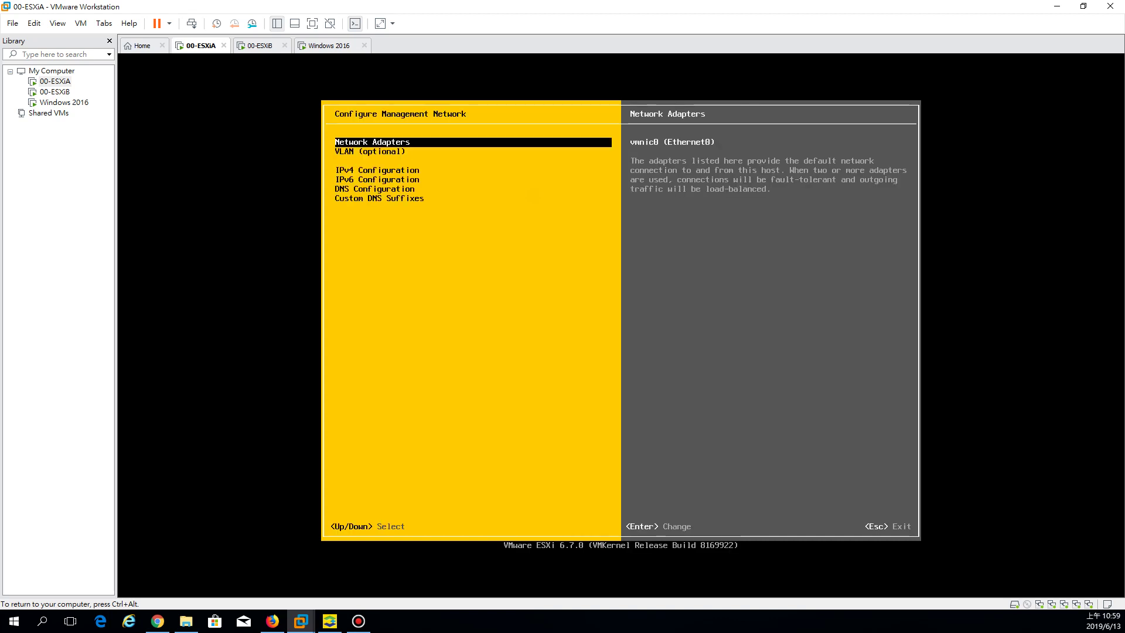
{"action": "key", "text": "Down"}
{"action": "key", "text": "Up"}
{"action": "key", "text": "Return"}
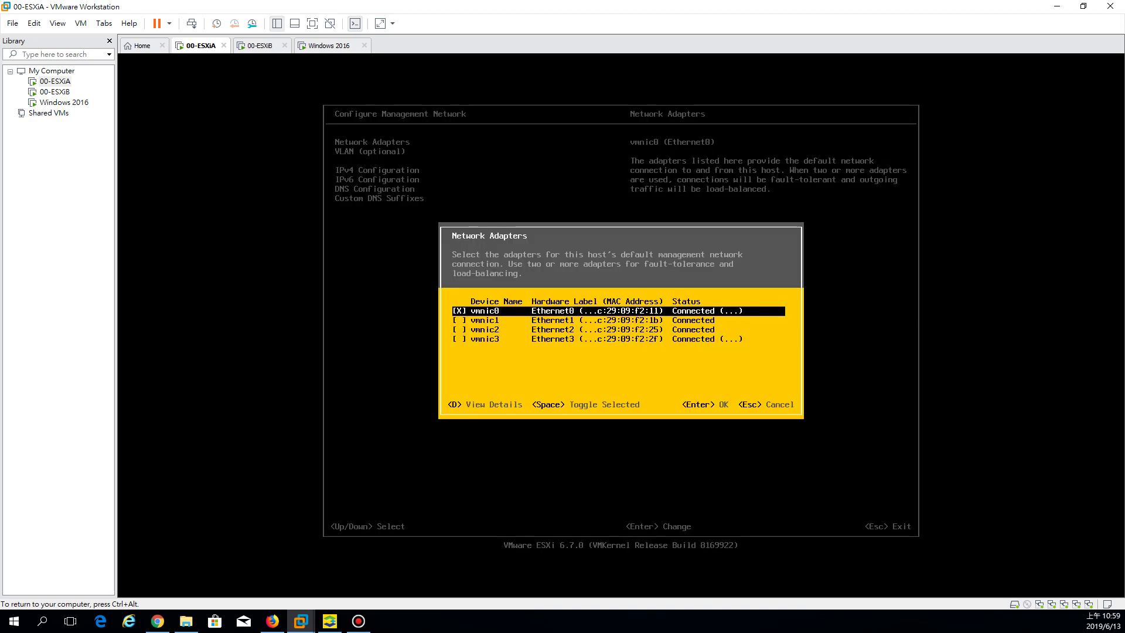
{"action": "key", "text": "Escape"}
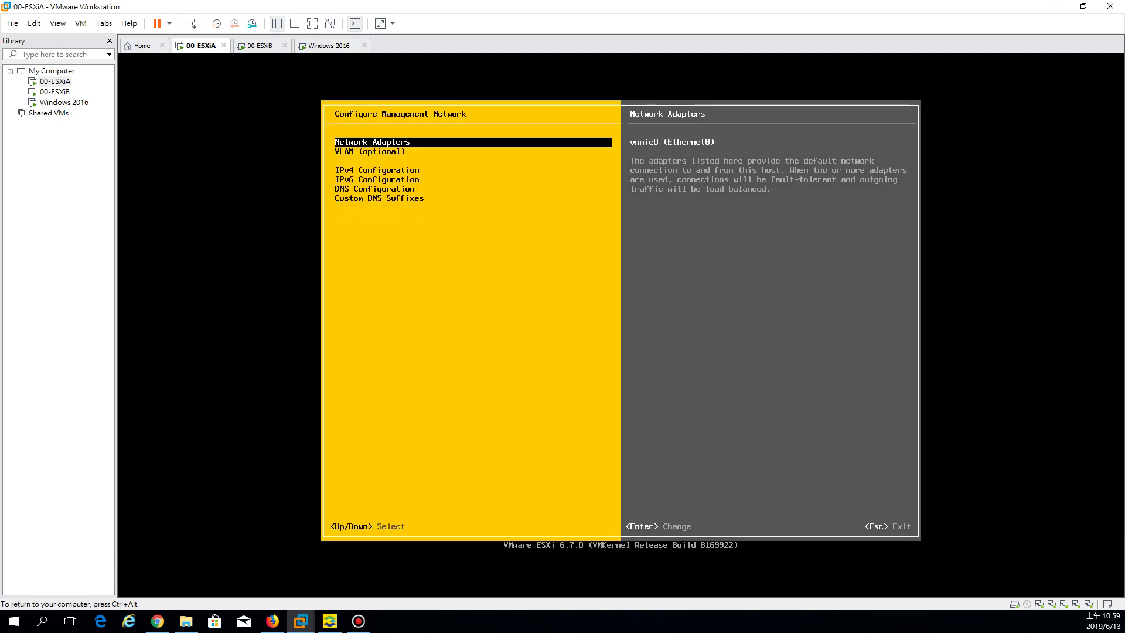
{"action": "key", "text": "Escape"}
Restart 00-ESXiA's management network and dismiss the completion message
{"action": "key", "text": "Down"}
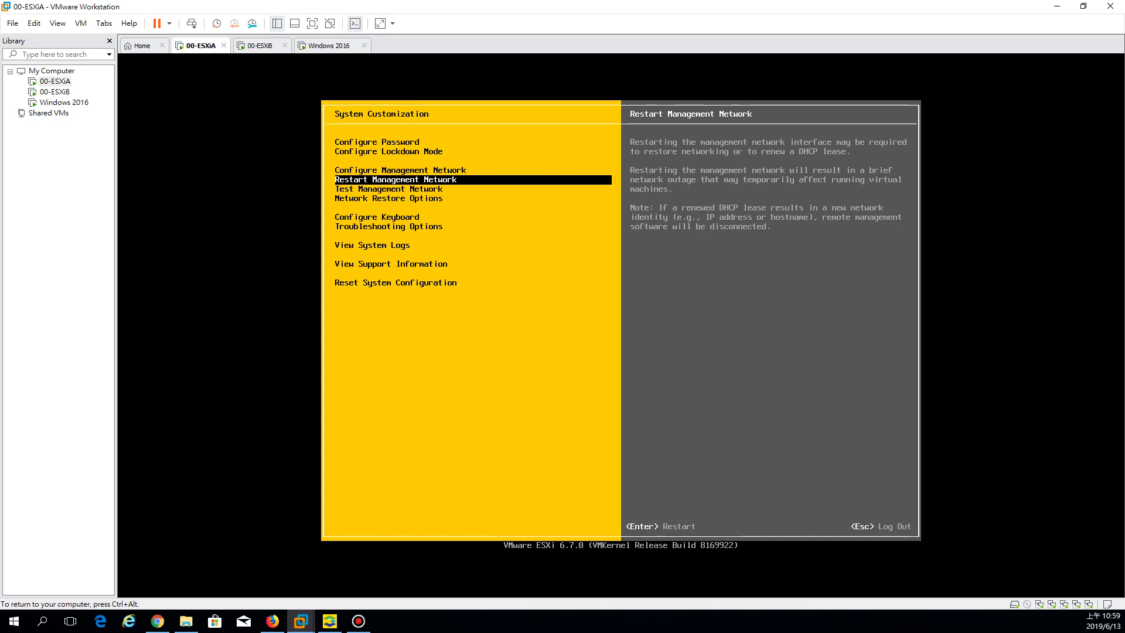
{"action": "key", "text": "Return"}
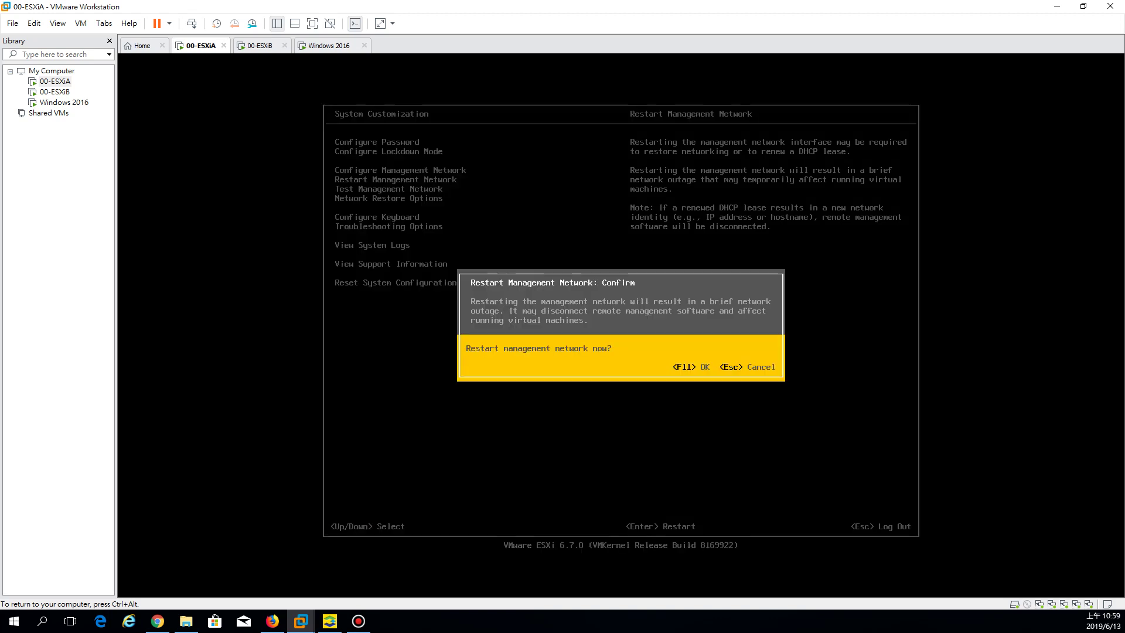
{"action": "key", "text": "F11"}
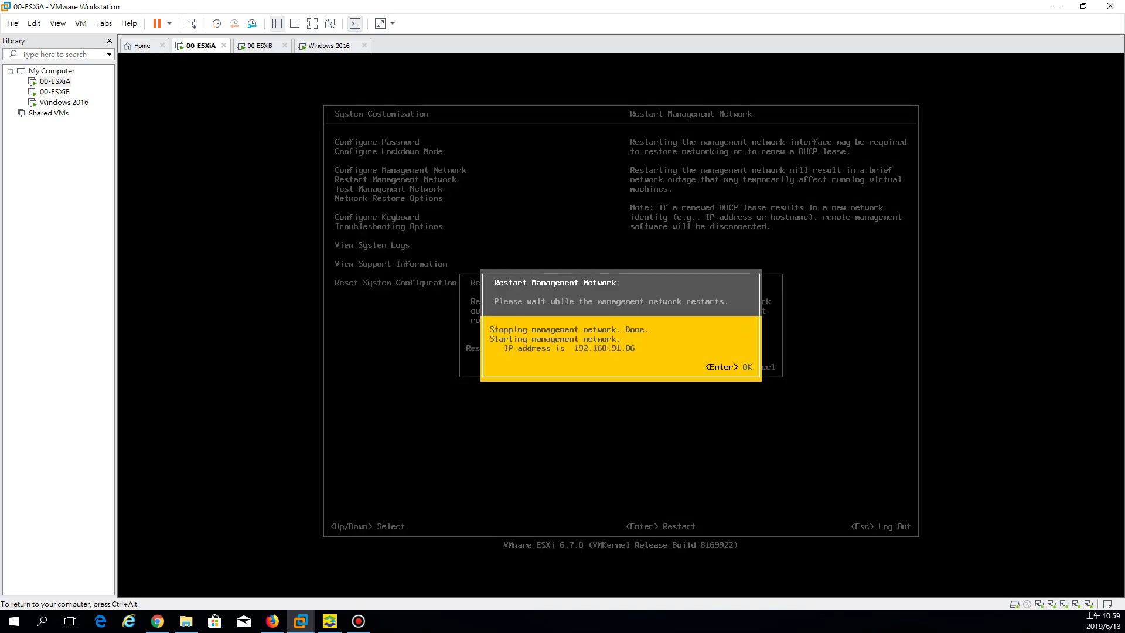
{"action": "key", "text": "Return"}
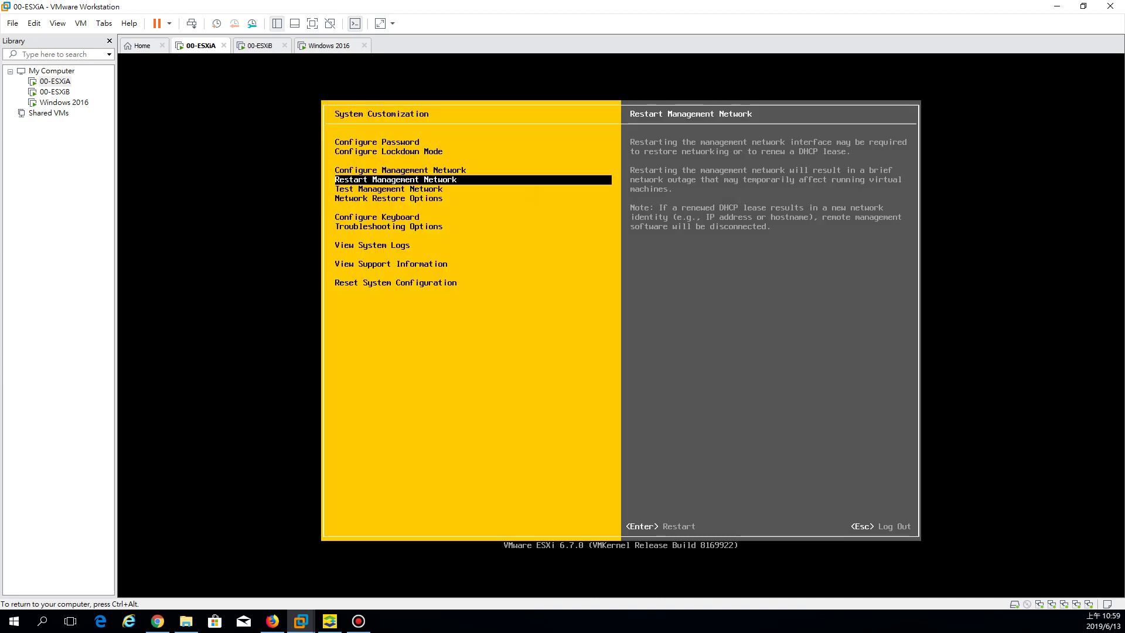
Assign vmnic0 and vmnic3 to 00-ESXiA's management network, removing them from their current connections, and release the console
{"action": "key", "text": "Up"}
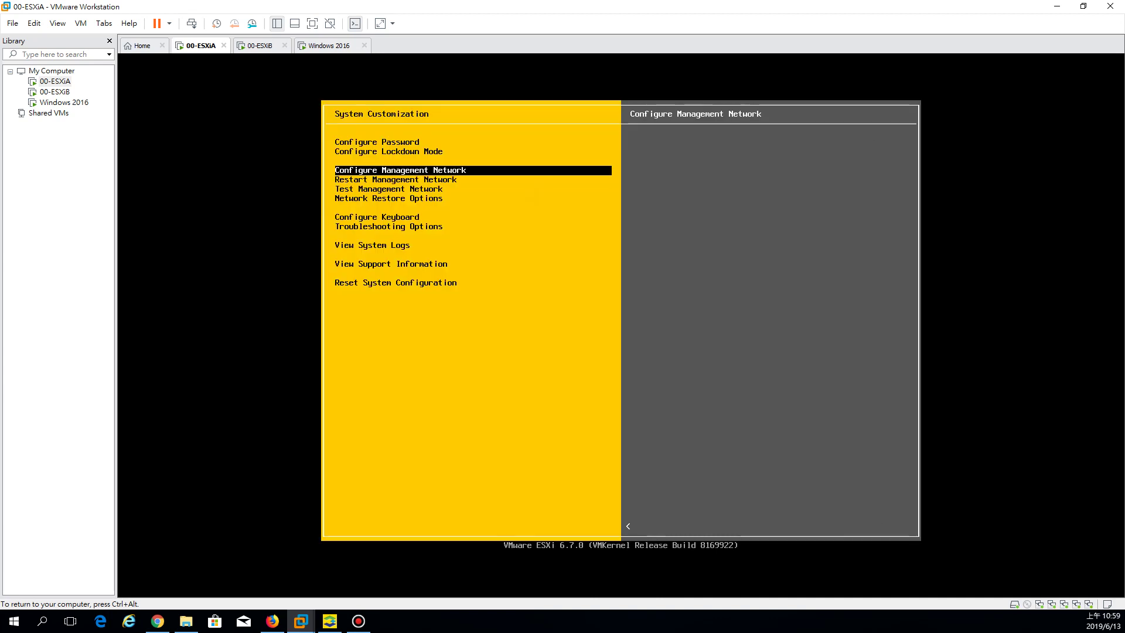
{"action": "key", "text": "Return"}
{"action": "key", "text": "Down"}
{"action": "key", "text": "Up"}
{"action": "key", "text": "Return"}
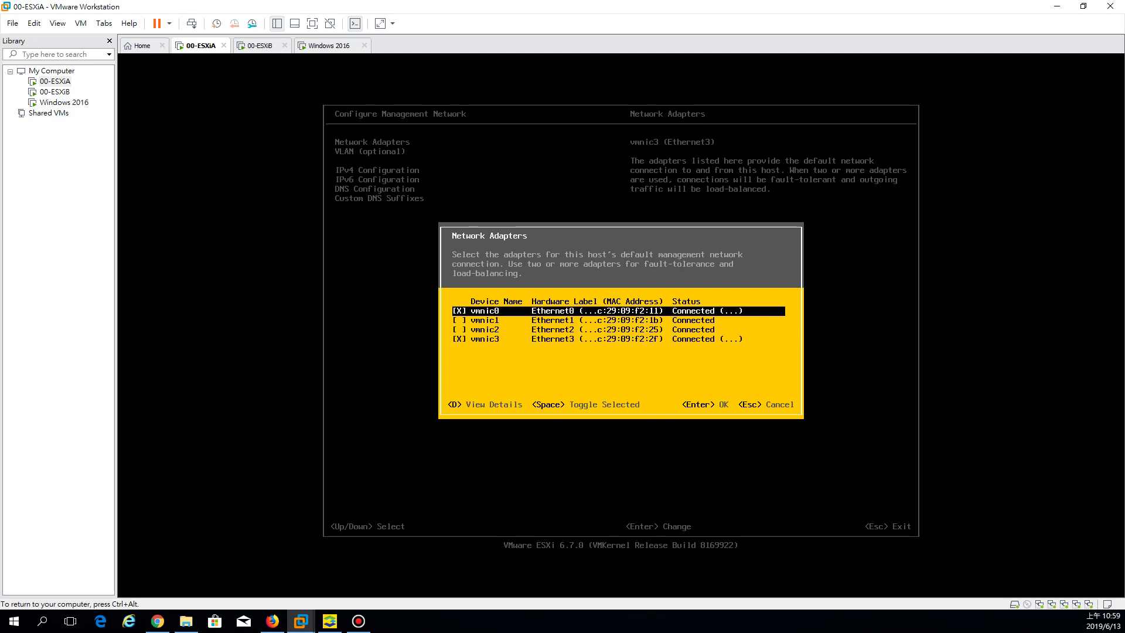
{"action": "key", "text": "Return"}
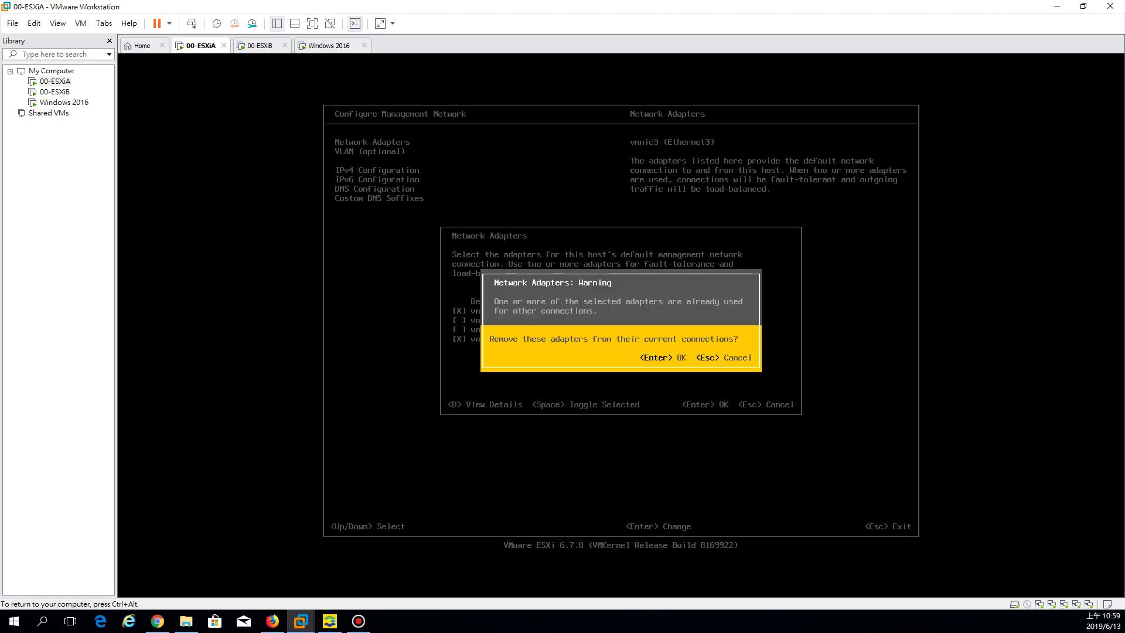
{"action": "key", "text": "Return"}
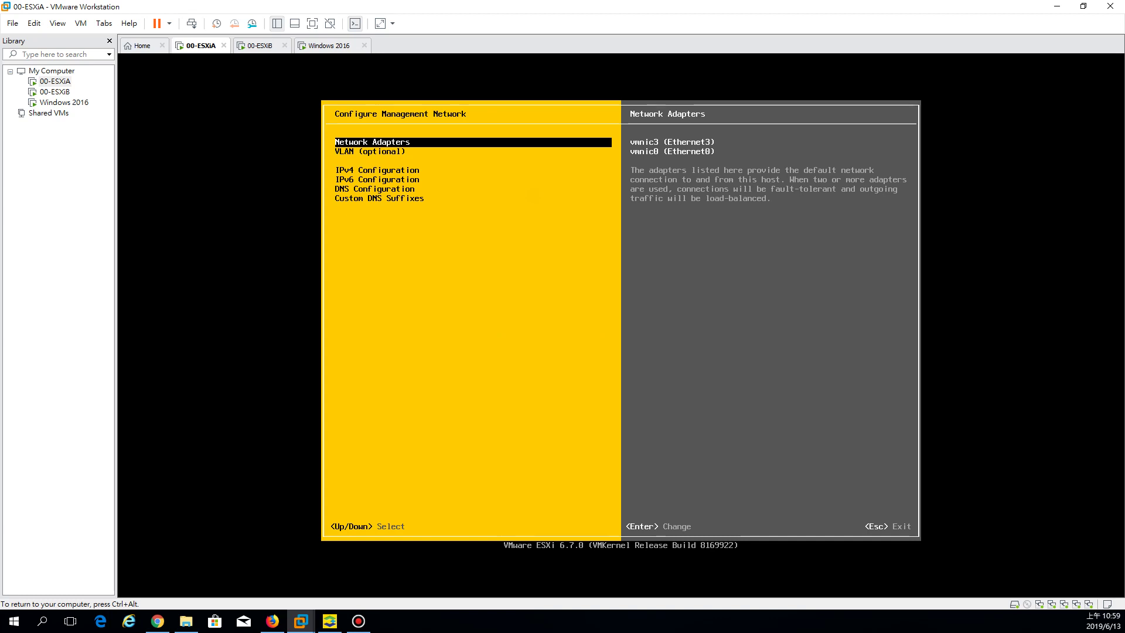
{"action": "key", "text": "ctrl+alt"}
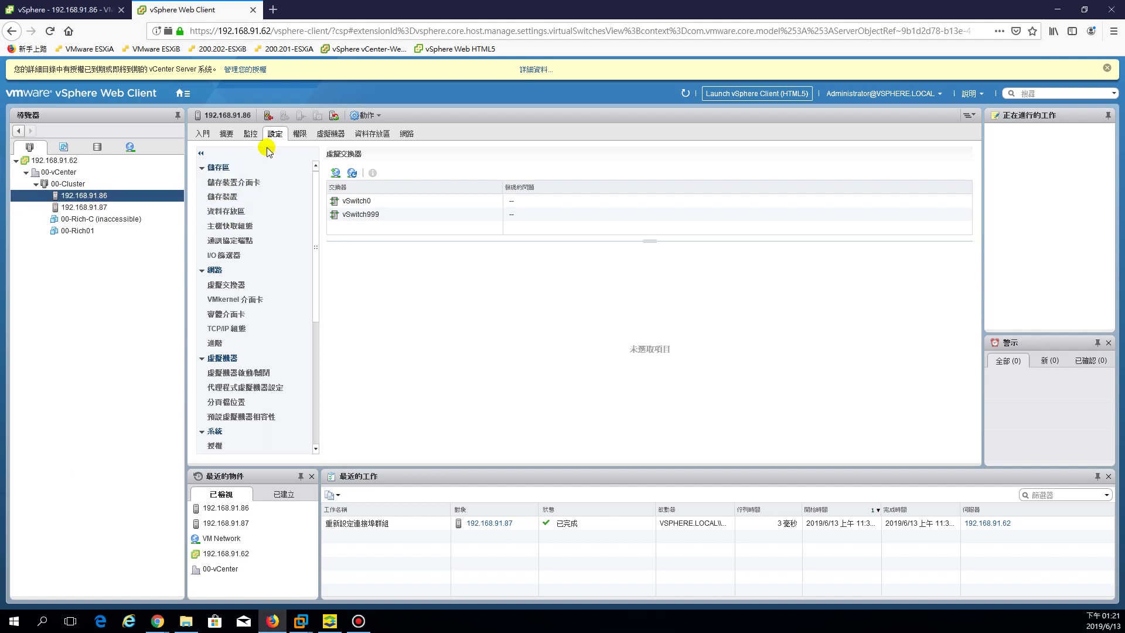
View host 192.168.91.86's virtual switches and examine the diagrams of vSwitch999 and vSwitch0
{"action": "left_click", "coordinate": [237, 301]}
{"action": "left_click", "coordinate": [231, 285]}
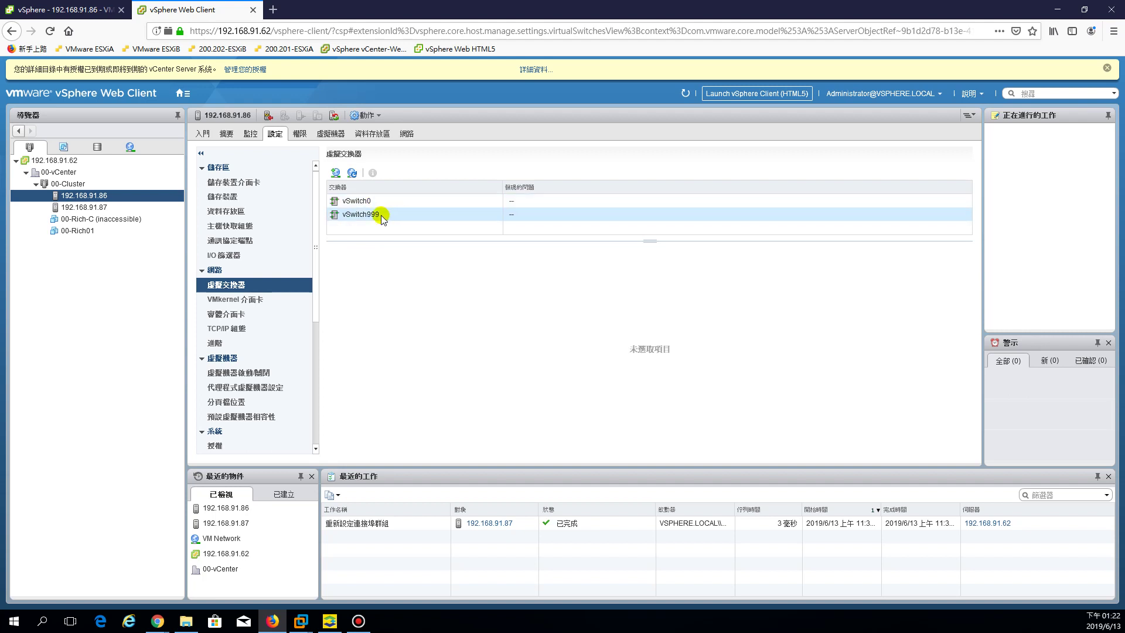
{"action": "left_click", "coordinate": [381, 215]}
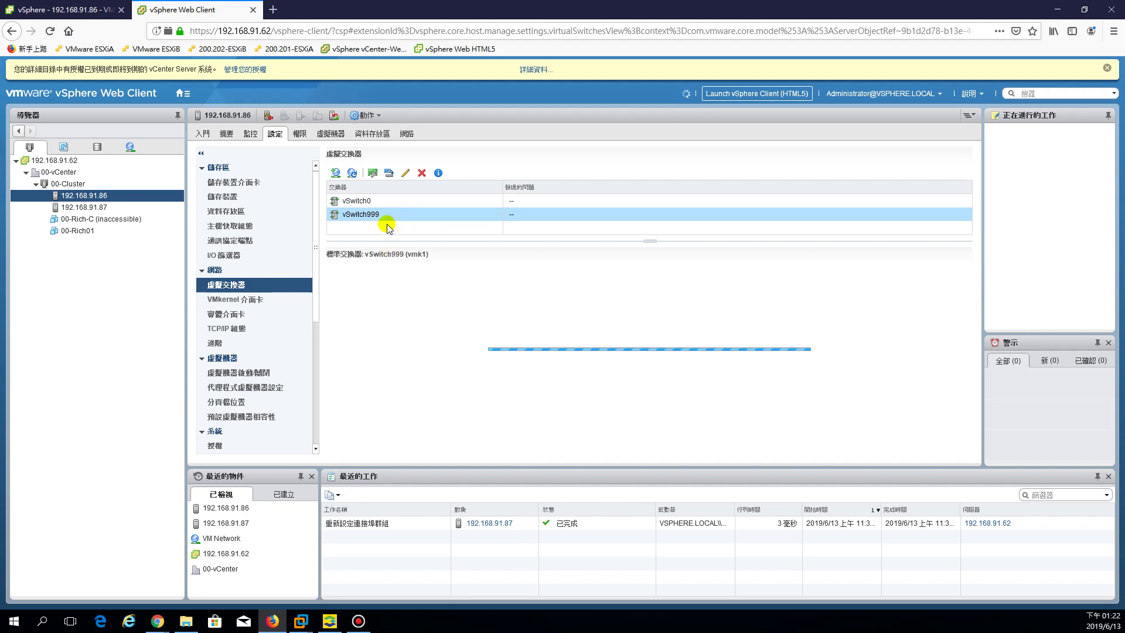
{"action": "left_click", "coordinate": [381, 202]}
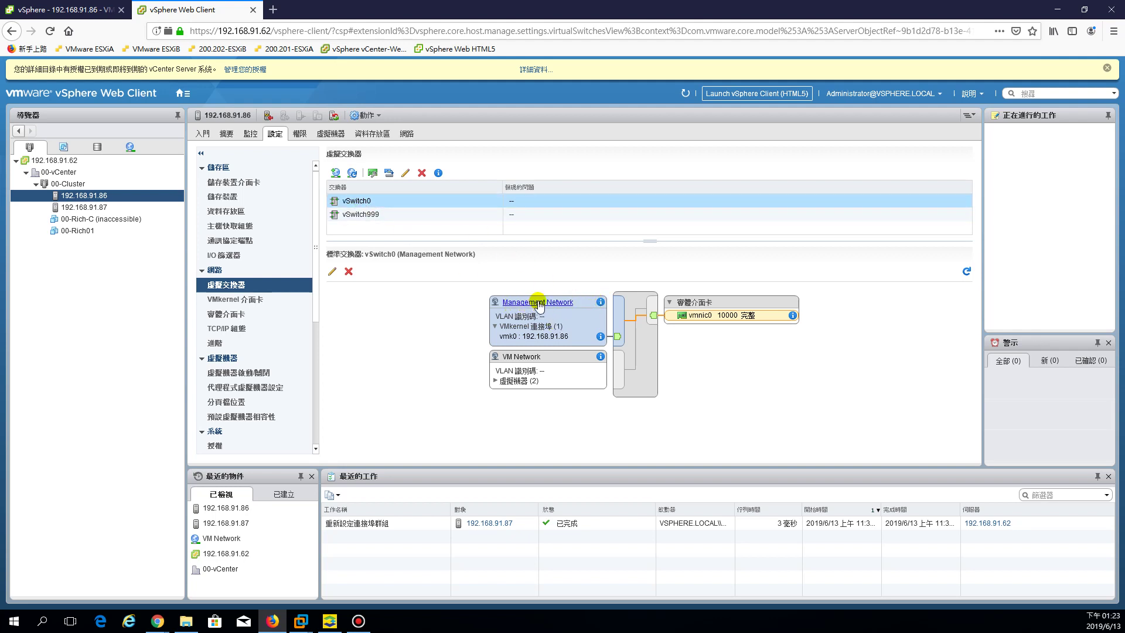
Compare host 192.168.91.86's VMkernel adapters with its virtual switches, widening the adapter list's network label column
{"action": "left_click", "coordinate": [228, 302]}
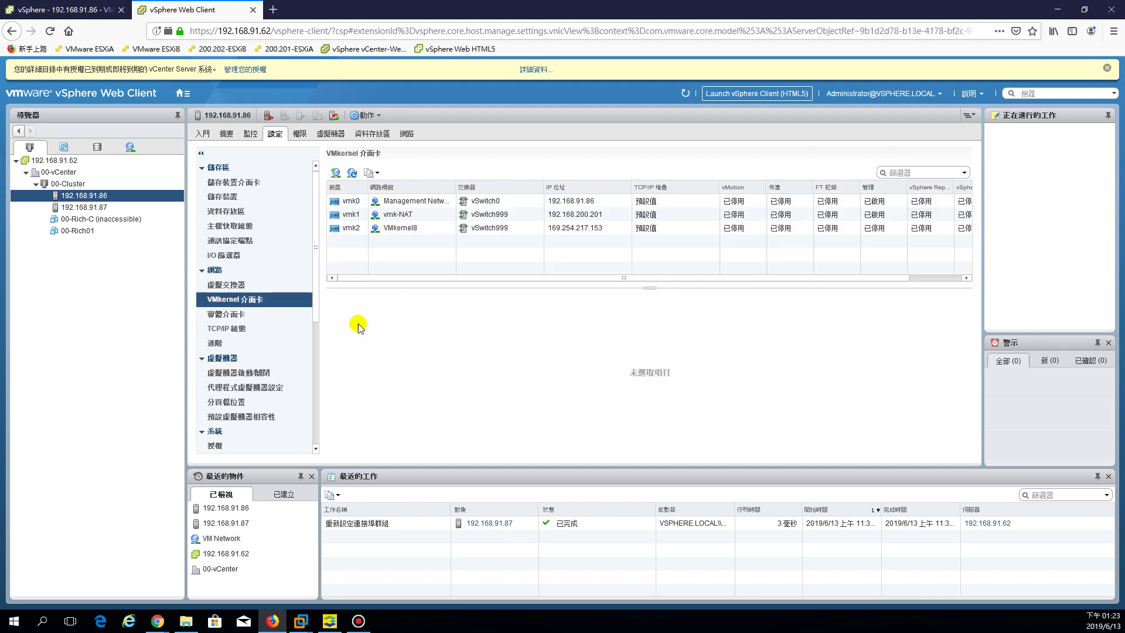
{"action": "left_click", "coordinate": [294, 287]}
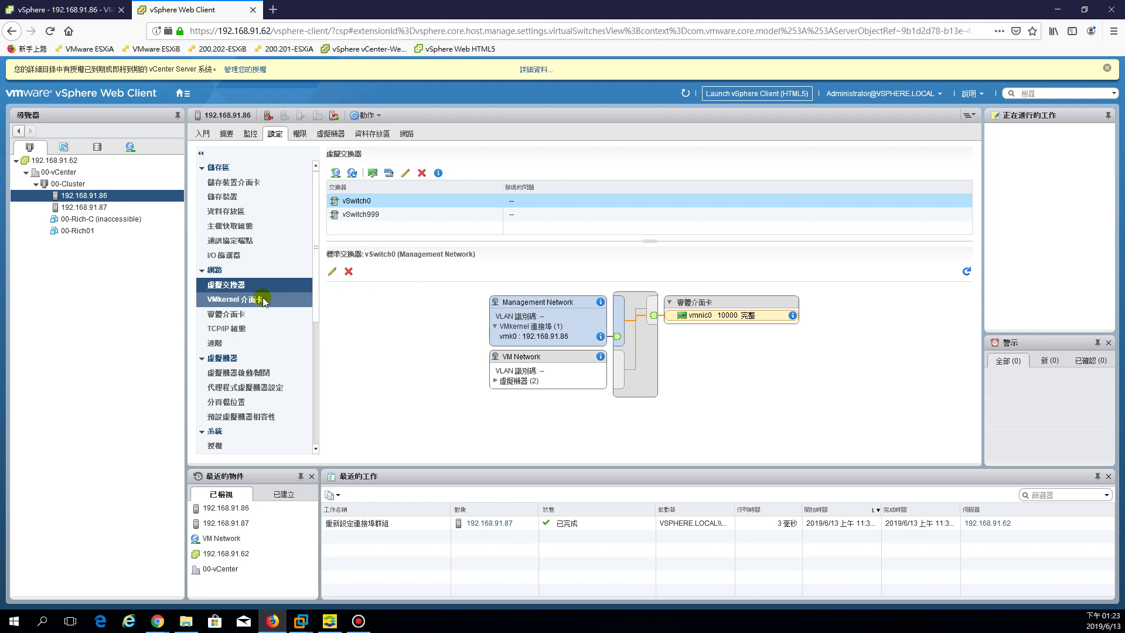
{"action": "left_click", "coordinate": [232, 302]}
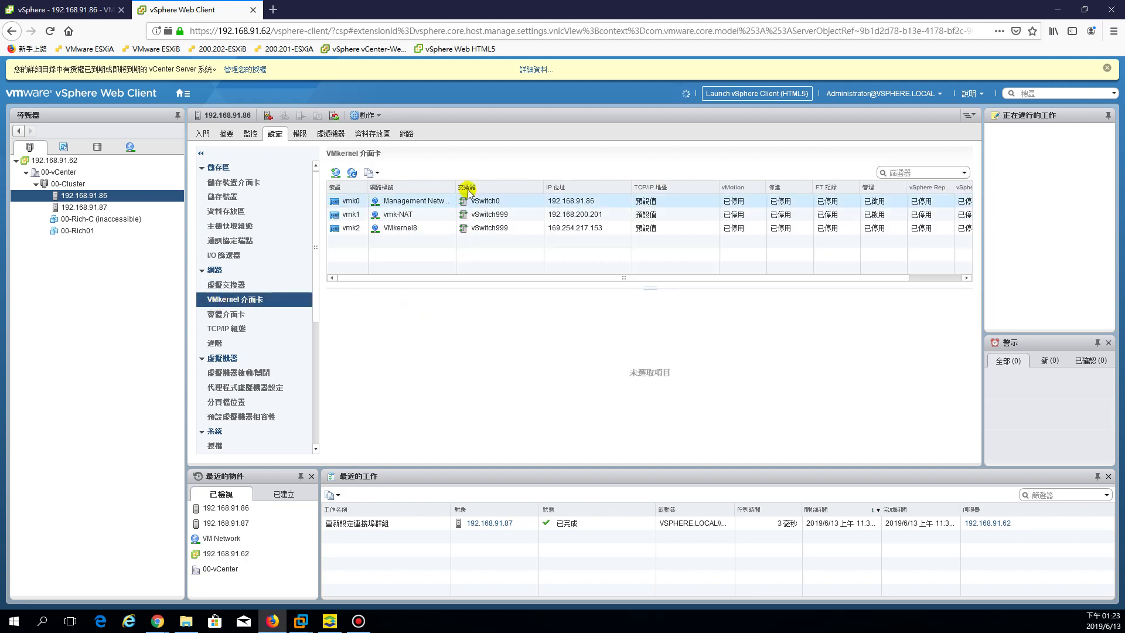
{"action": "left_click_drag", "start_coordinate": [456, 186], "coordinate": [503, 186]}
Open vmk0's edit settings to review the services available on the Management Network adapter, and cancel without changes
{"action": "left_click", "coordinate": [390, 200]}
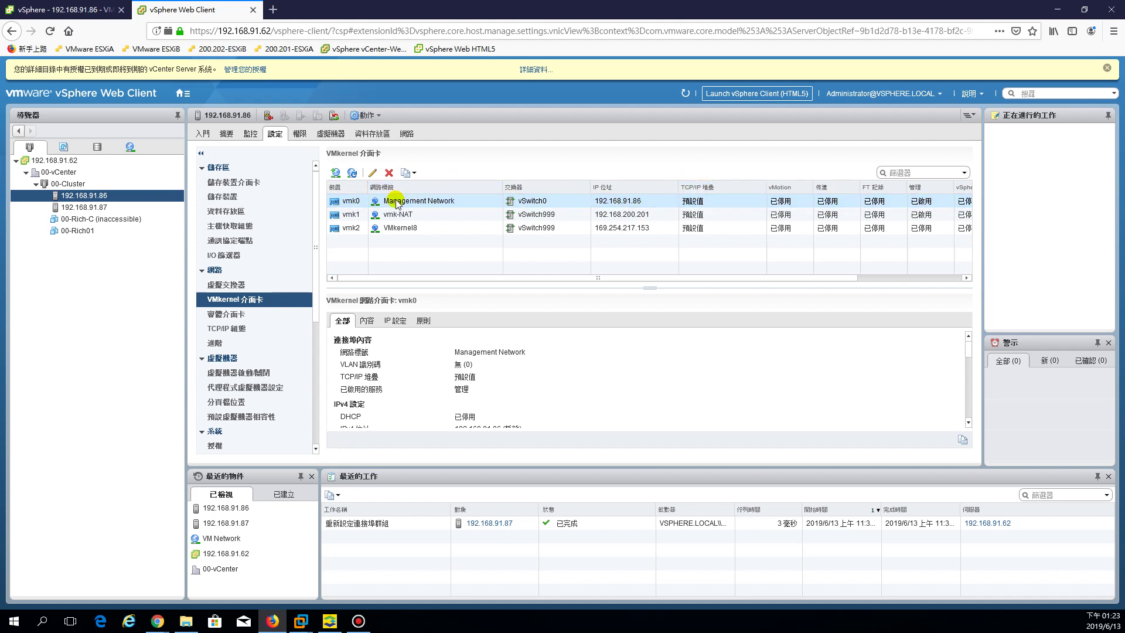
{"action": "left_click", "coordinate": [373, 173]}
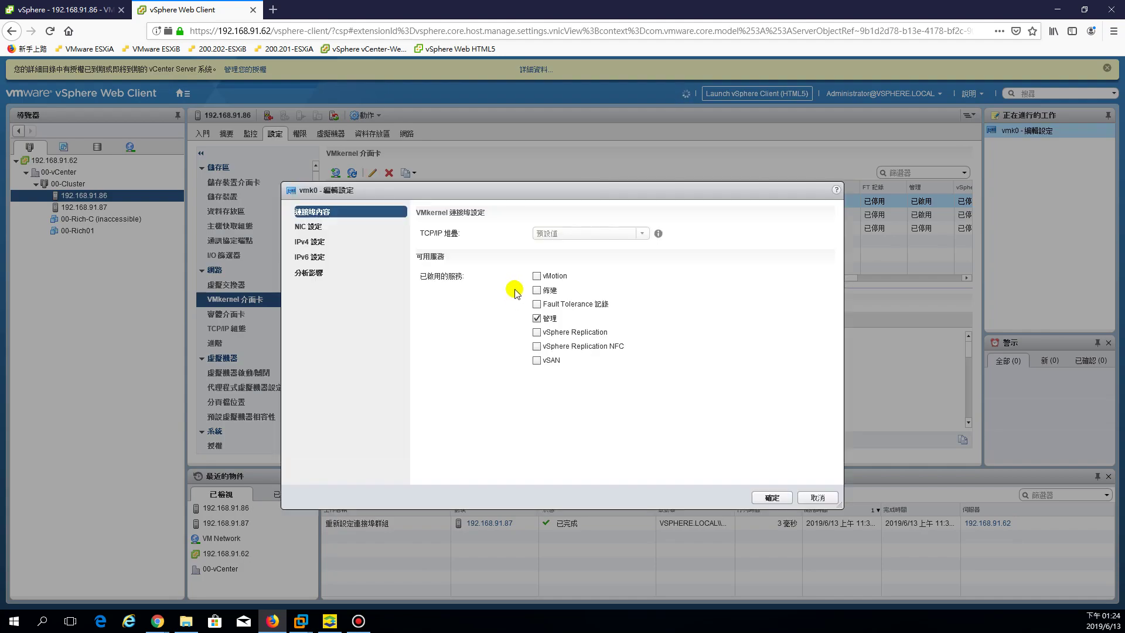
{"action": "left_click_drag", "start_coordinate": [577, 196], "coordinate": [724, 139]}
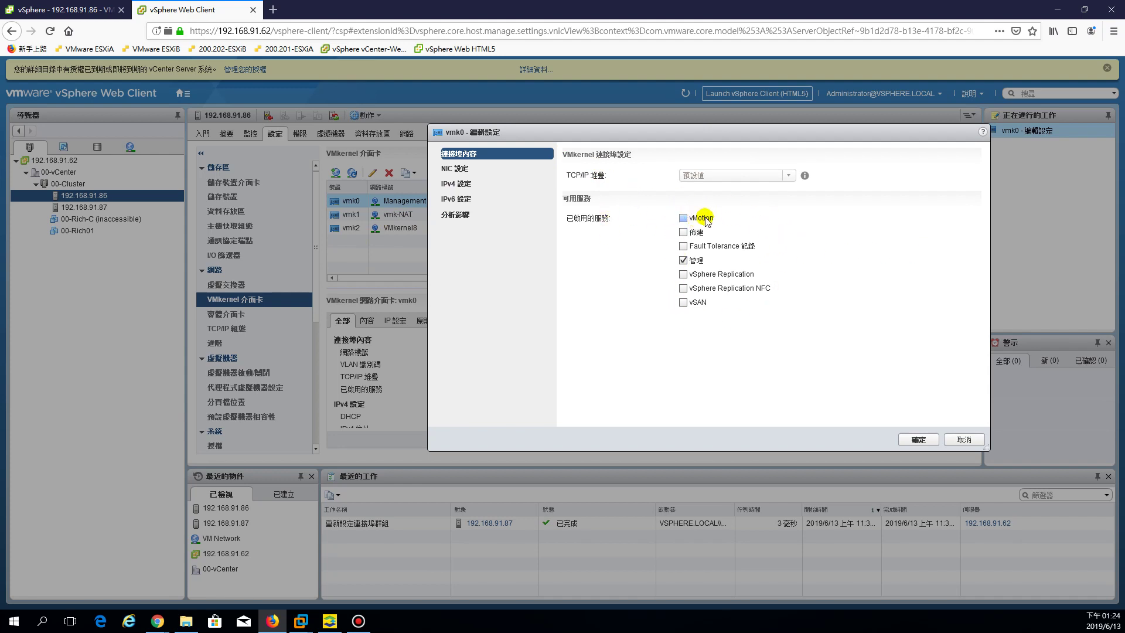
{"action": "left_click_drag", "start_coordinate": [673, 135], "coordinate": [644, 154]}
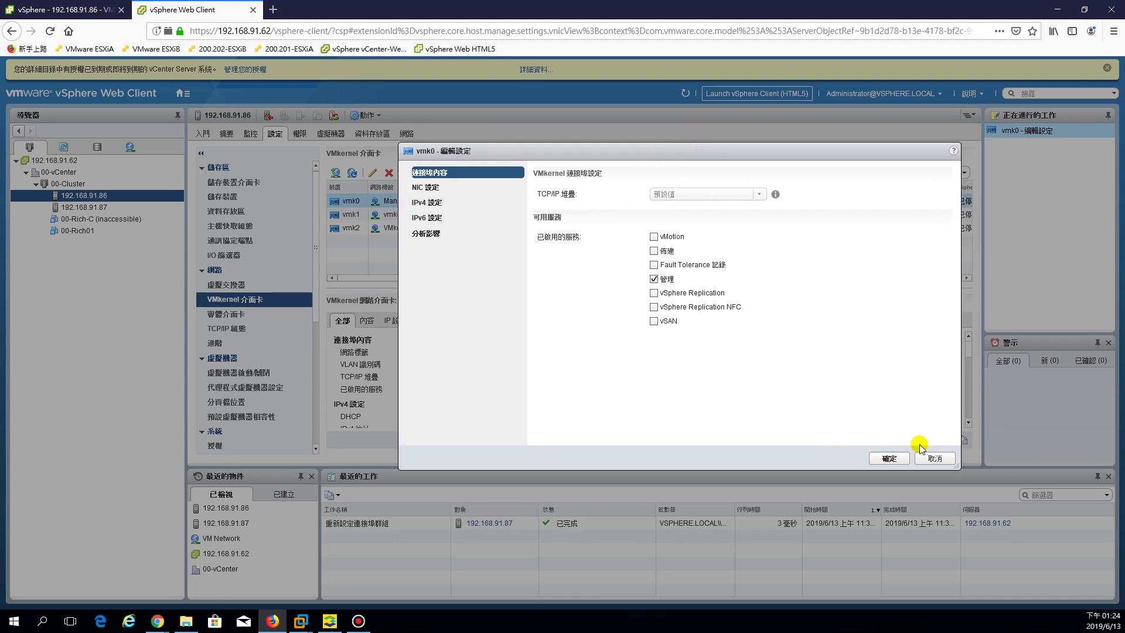
{"action": "left_click", "coordinate": [934, 457]}
Return to host 192.168.91.86's virtual switches and expand the virtual machines connected to VM Network on vSwitch0
{"action": "left_click", "coordinate": [258, 283]}
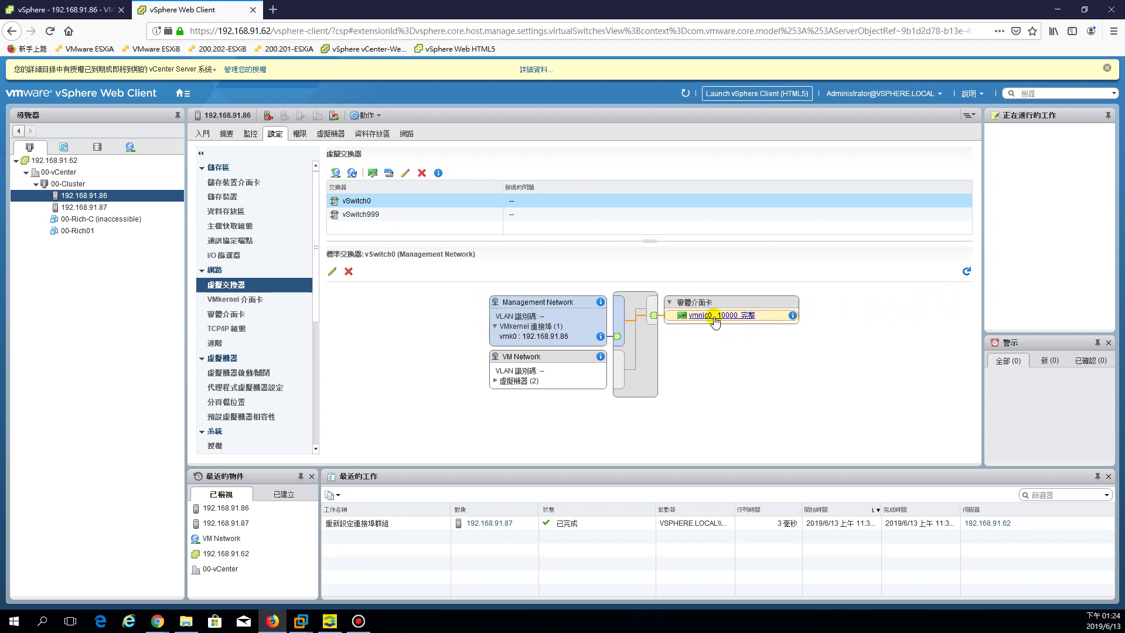
{"action": "left_click", "coordinate": [520, 382]}
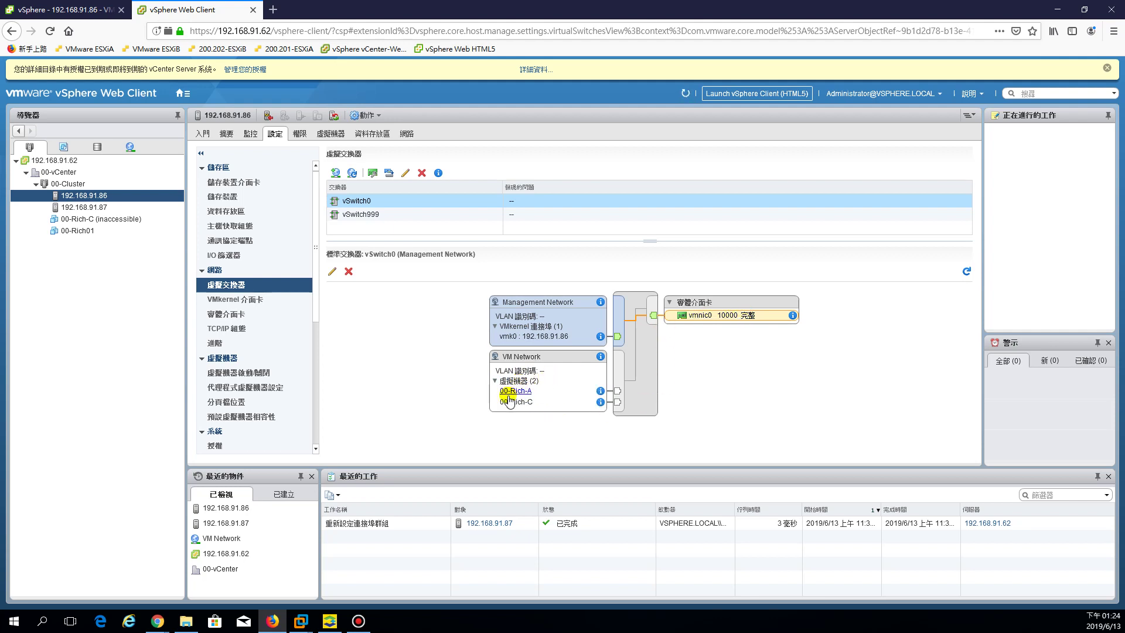
{"action": "left_click", "coordinate": [95, 198]}
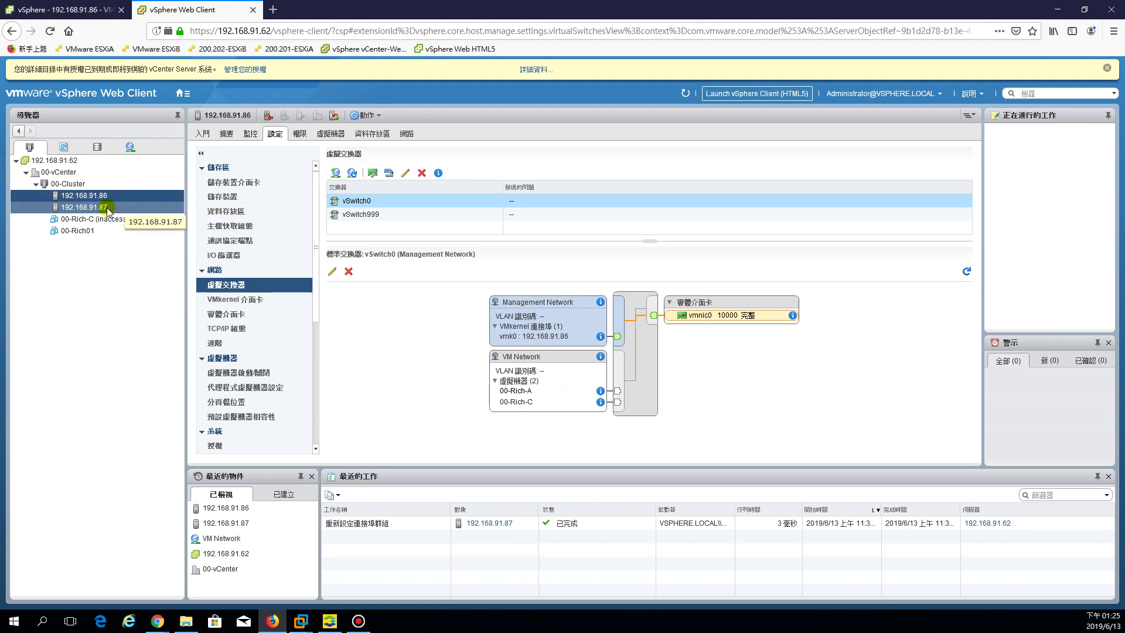
View host 192.168.91.87's vSwitch0 diagram and expand the virtual machines connected to VM Network
{"action": "left_click", "coordinate": [107, 207]}
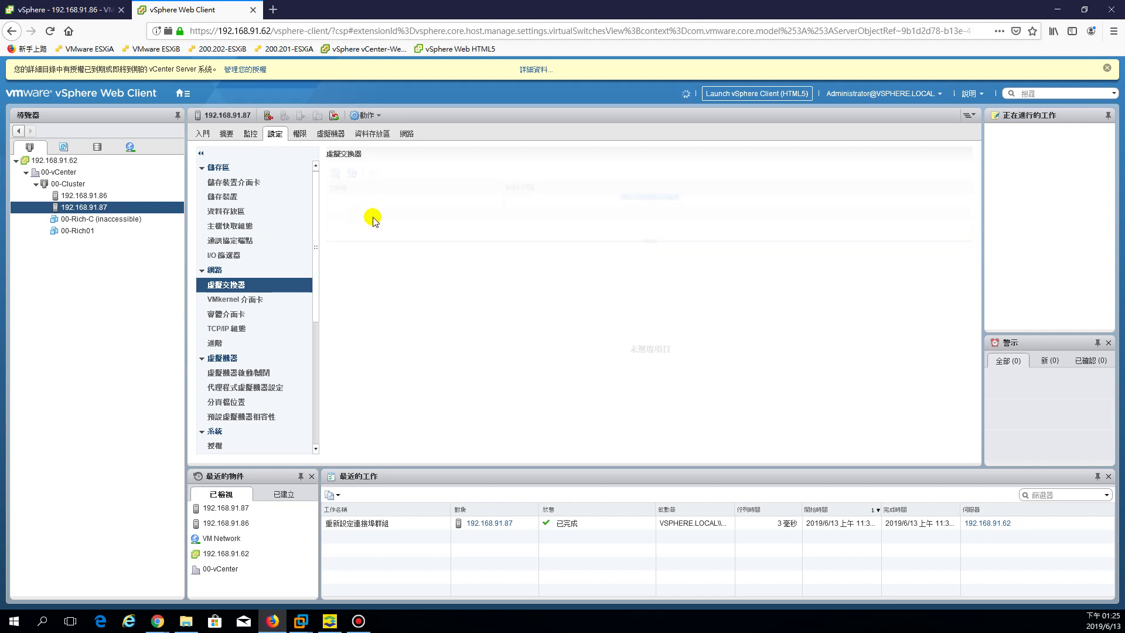
{"action": "left_click", "coordinate": [367, 202]}
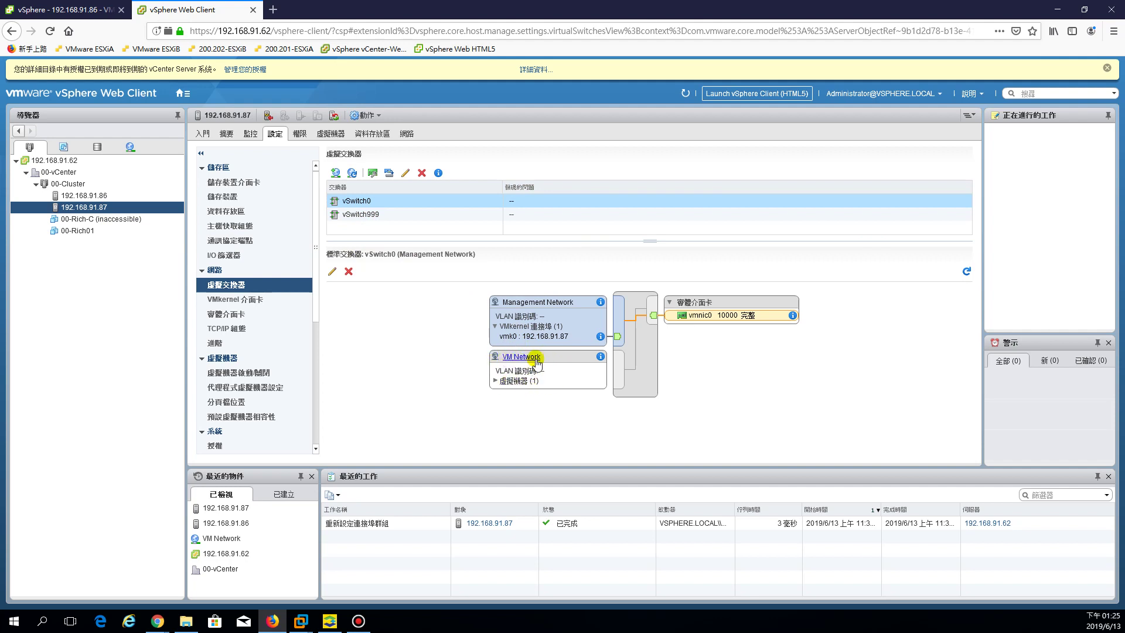
{"action": "left_click", "coordinate": [495, 380]}
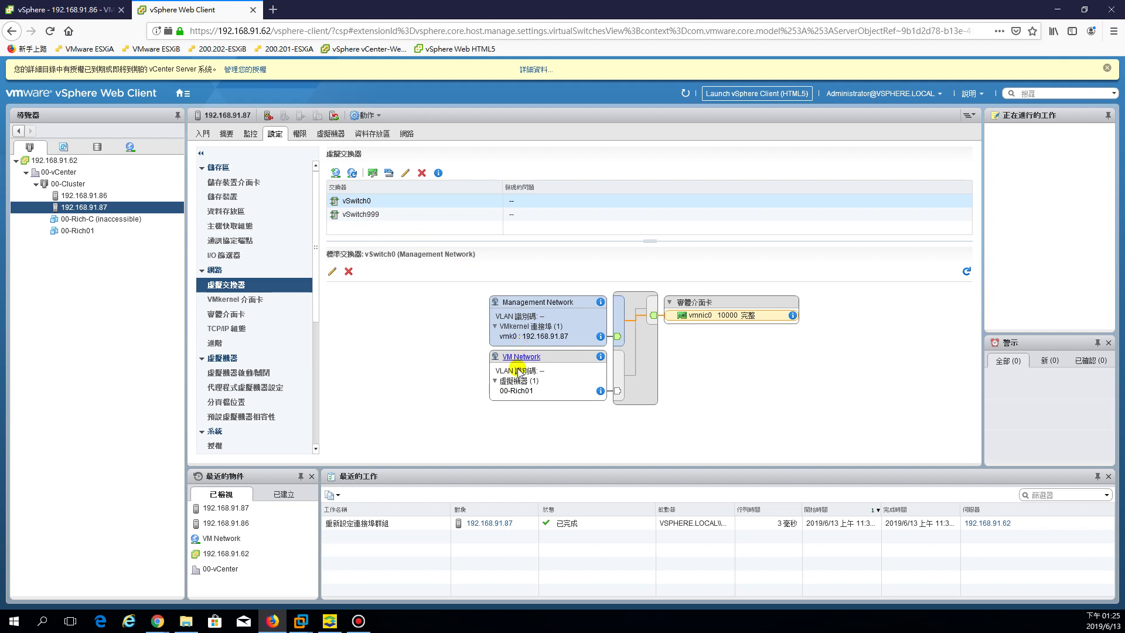
Return to host 192.168.91.86's vSwitch0 diagram and expand the virtual machines connected to its VM Network
{"action": "left_click", "coordinate": [109, 197], "text": "ctrl"}
{"action": "left_click", "coordinate": [111, 196]}
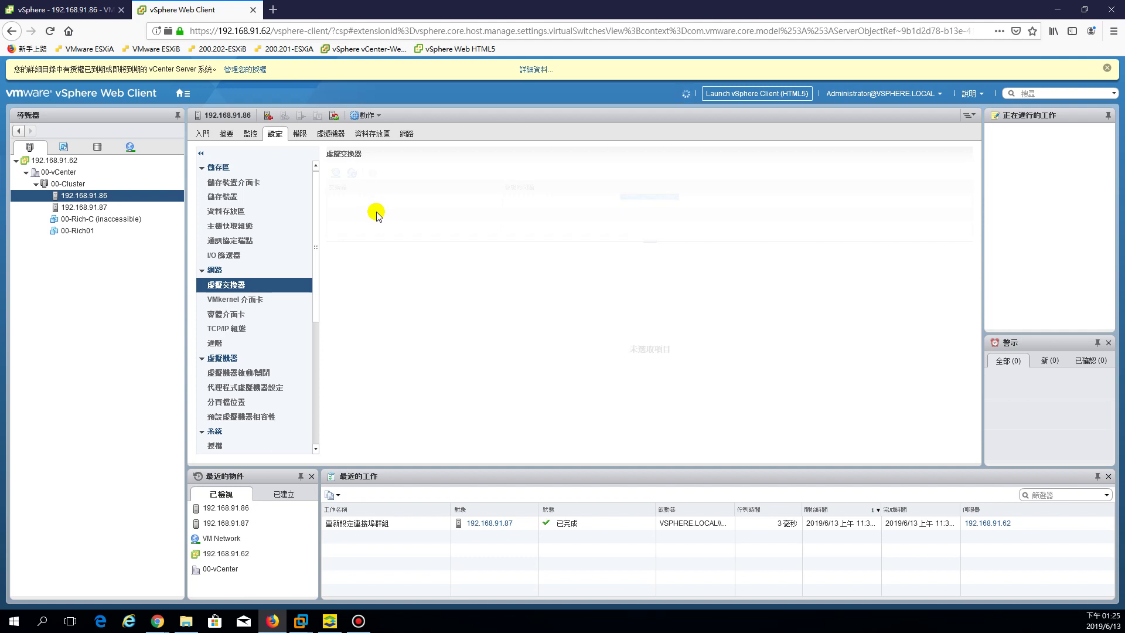
{"action": "left_click", "coordinate": [372, 201]}
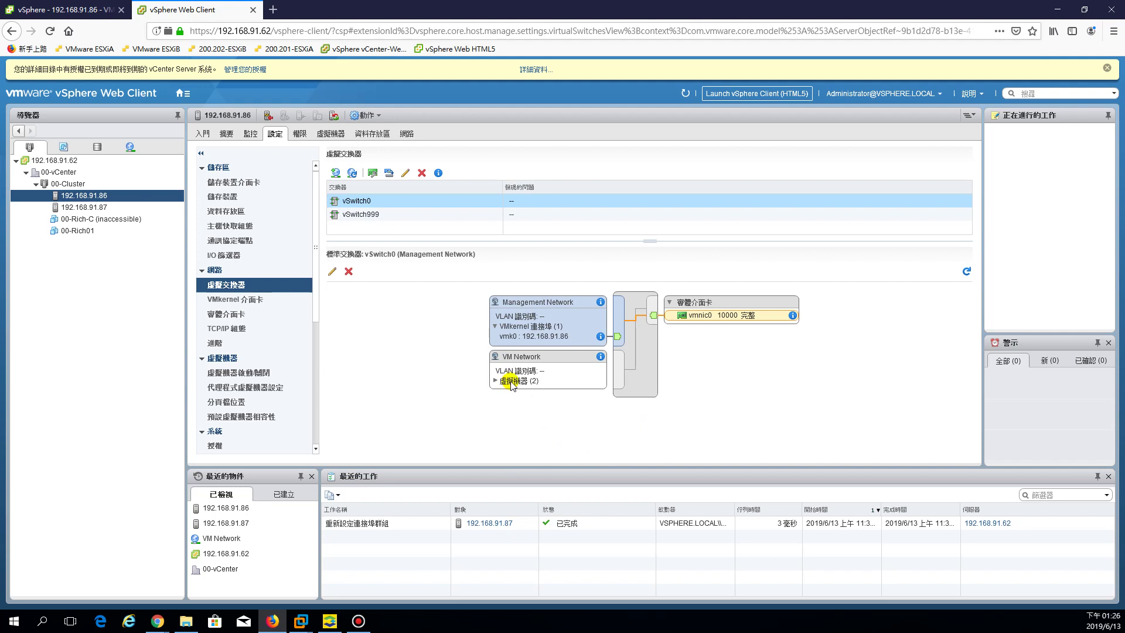
{"action": "left_click", "coordinate": [517, 382]}
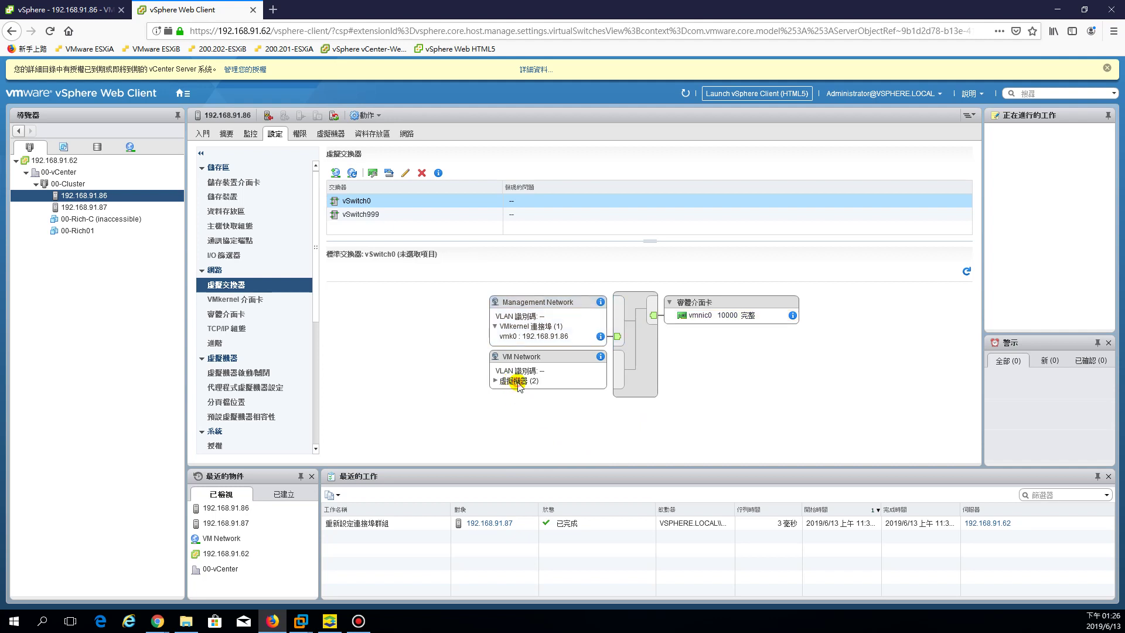
{"action": "left_click", "coordinate": [495, 381]}
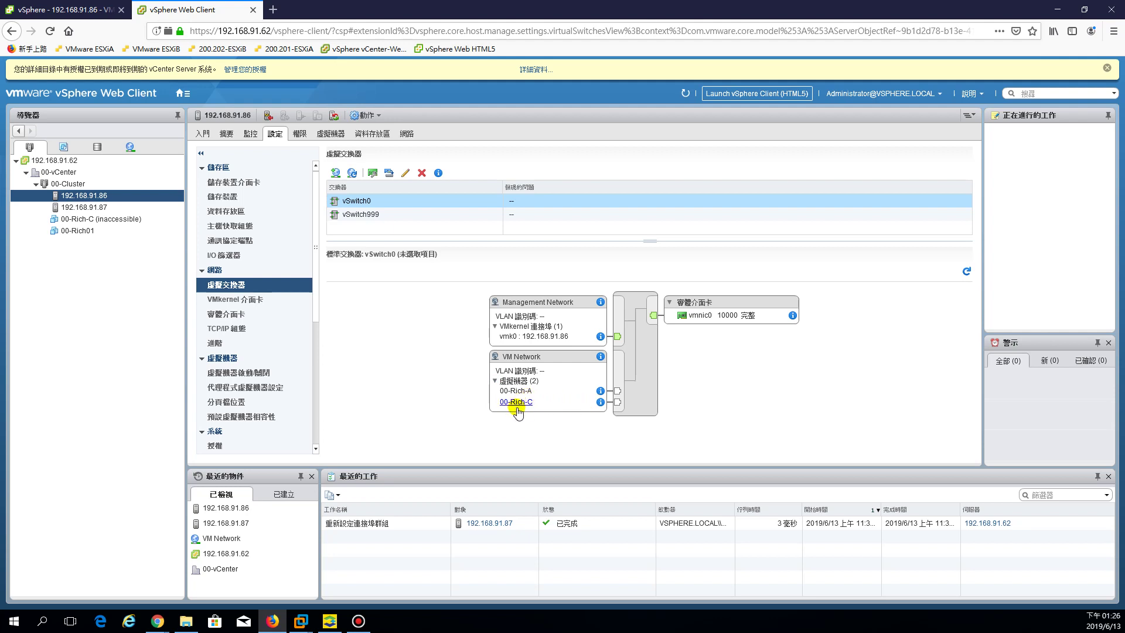
Open the 00-Rich-C virtual machine and check which actions are available for it
{"action": "left_click", "coordinate": [514, 410]}
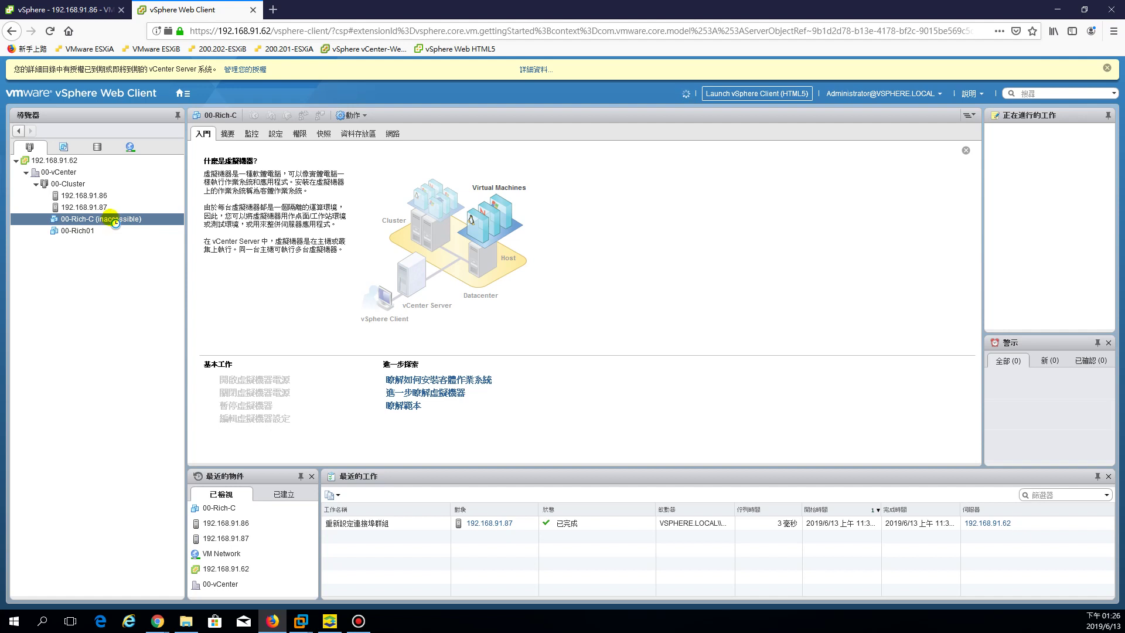
{"action": "right_click", "coordinate": [96, 220]}
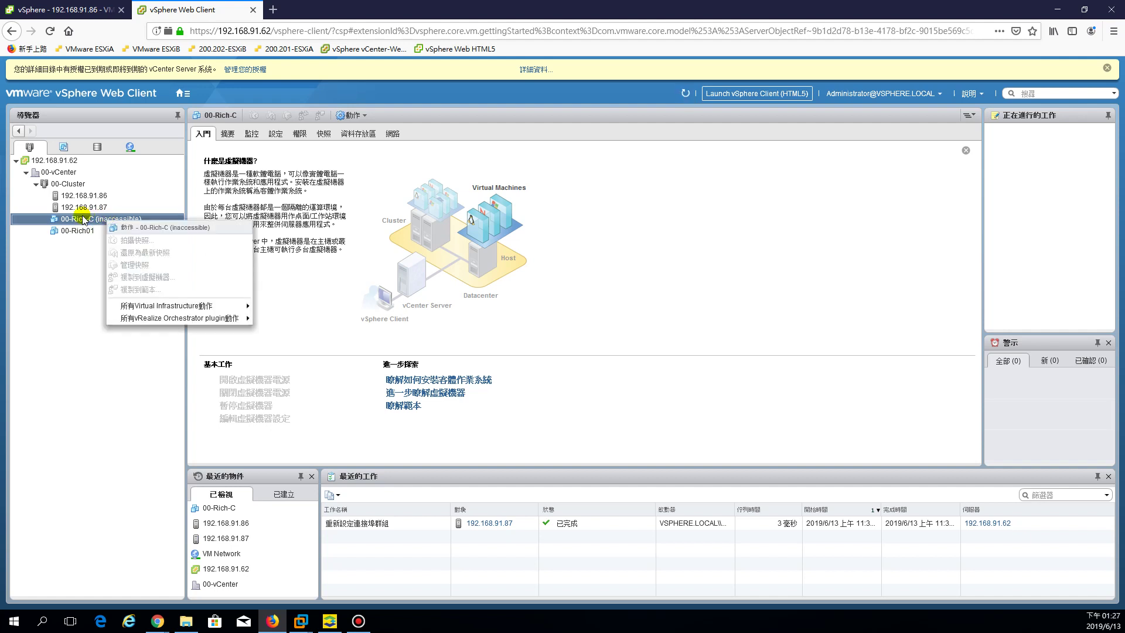
{"action": "left_click", "coordinate": [77, 220]}
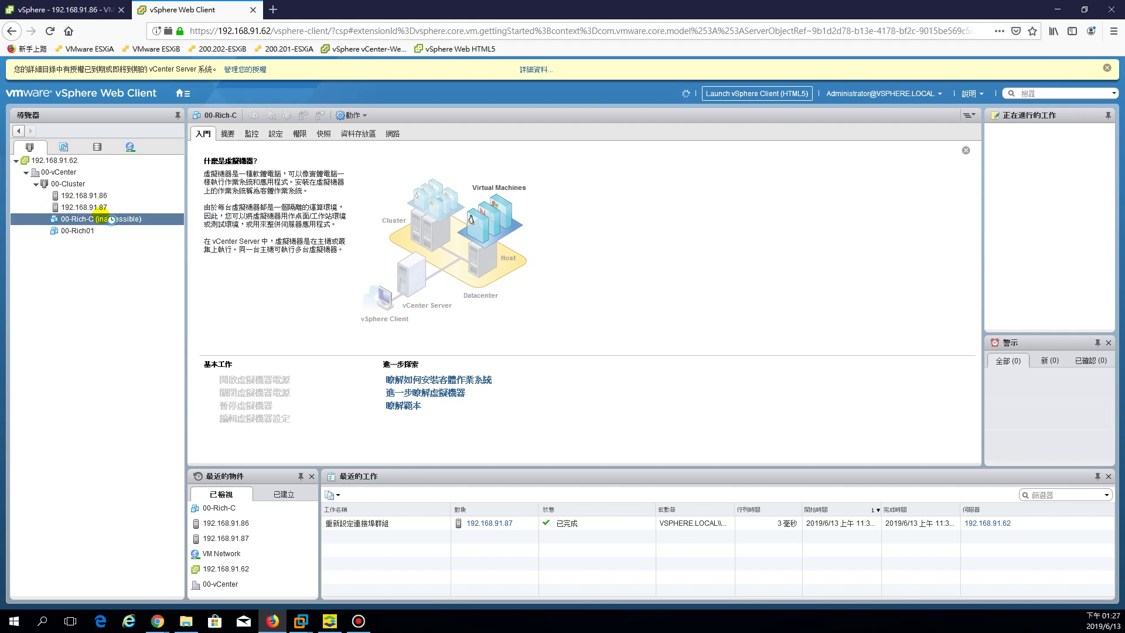
{"action": "right_click", "coordinate": [101, 221]}
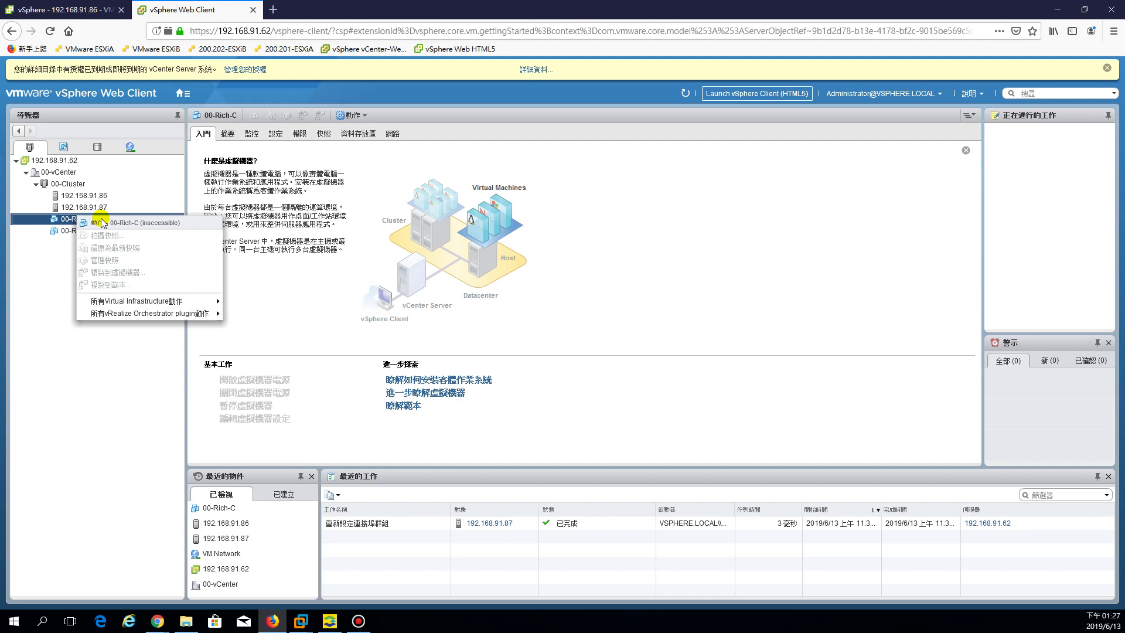
Check the actions available for the 00-Rich01 virtual machine and view its summary
{"action": "left_click", "coordinate": [73, 231]}
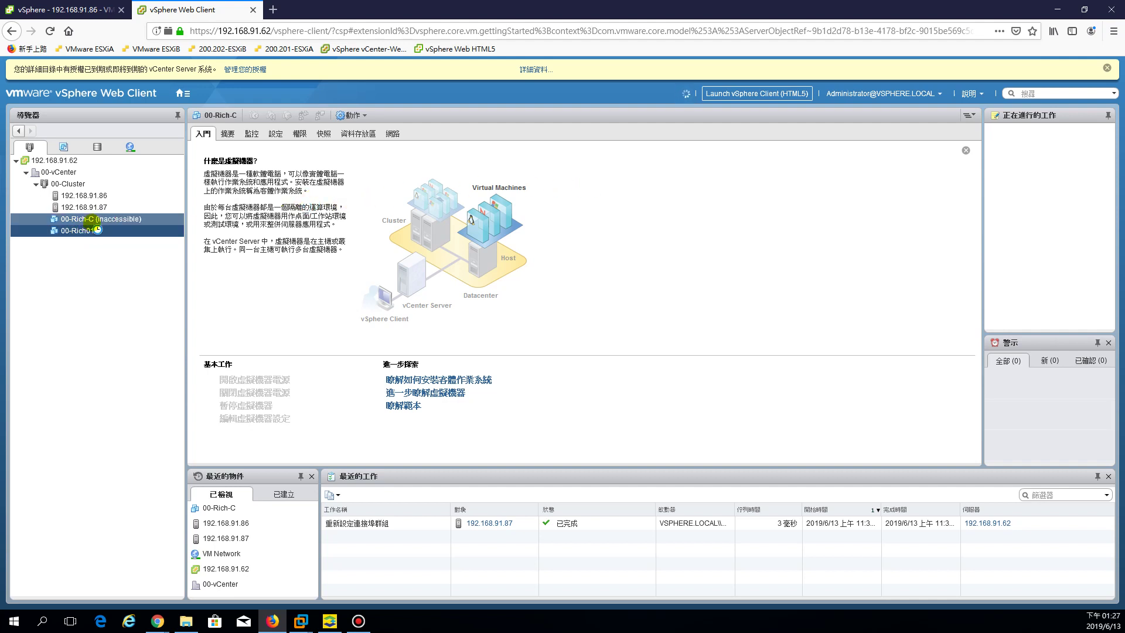
{"action": "right_click", "coordinate": [65, 231]}
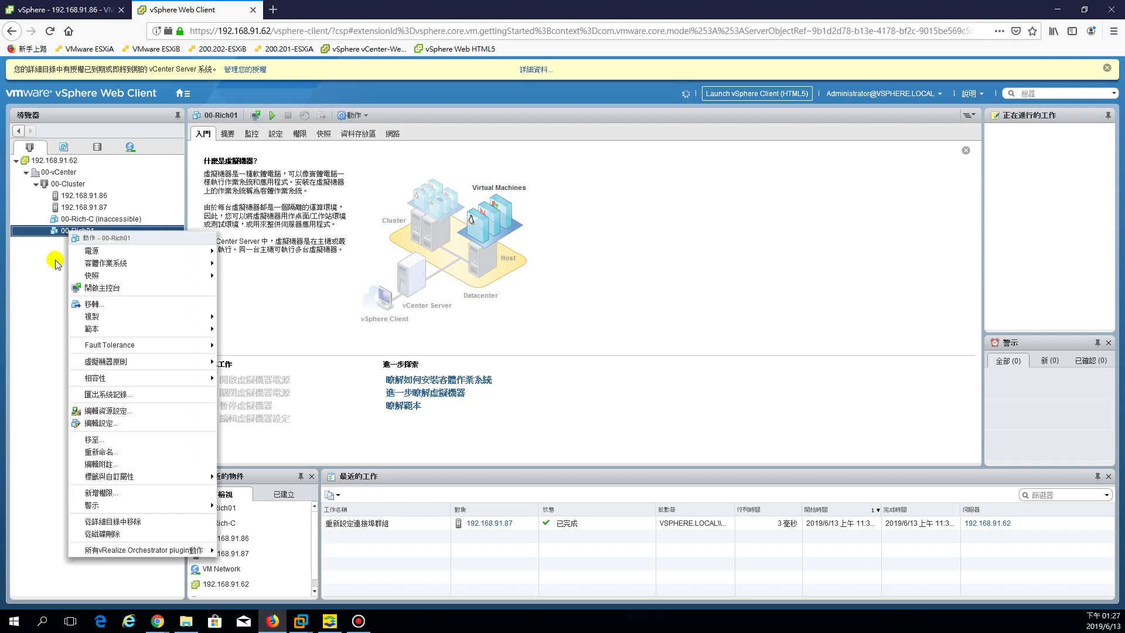
{"action": "left_click", "coordinate": [66, 233]}
{"action": "left_click", "coordinate": [87, 208]}
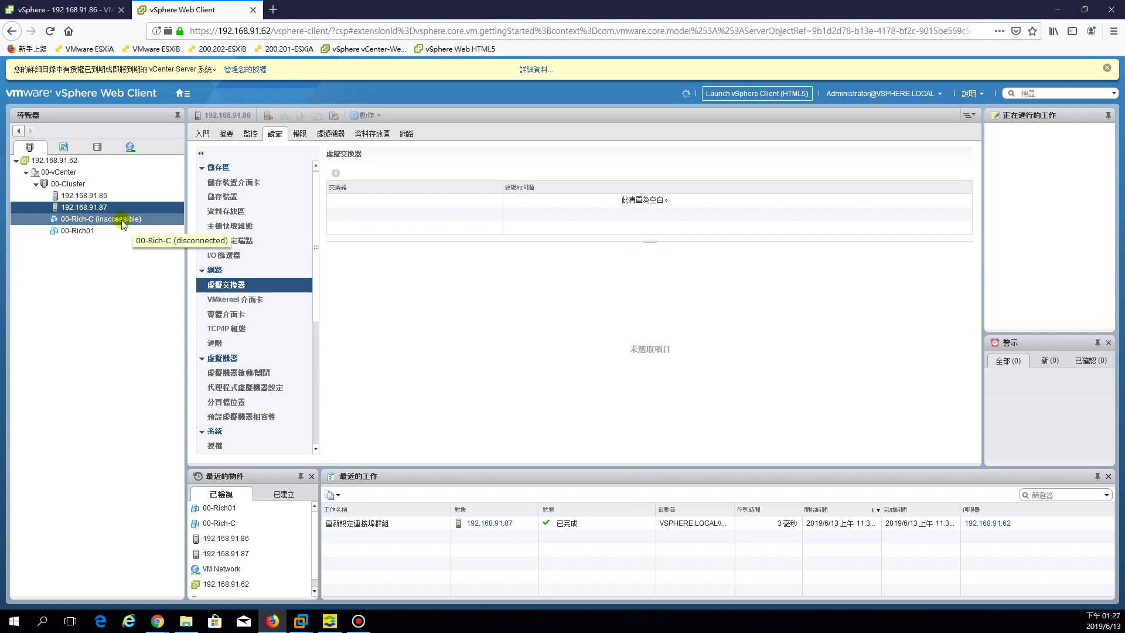
{"action": "left_click", "coordinate": [87, 232]}
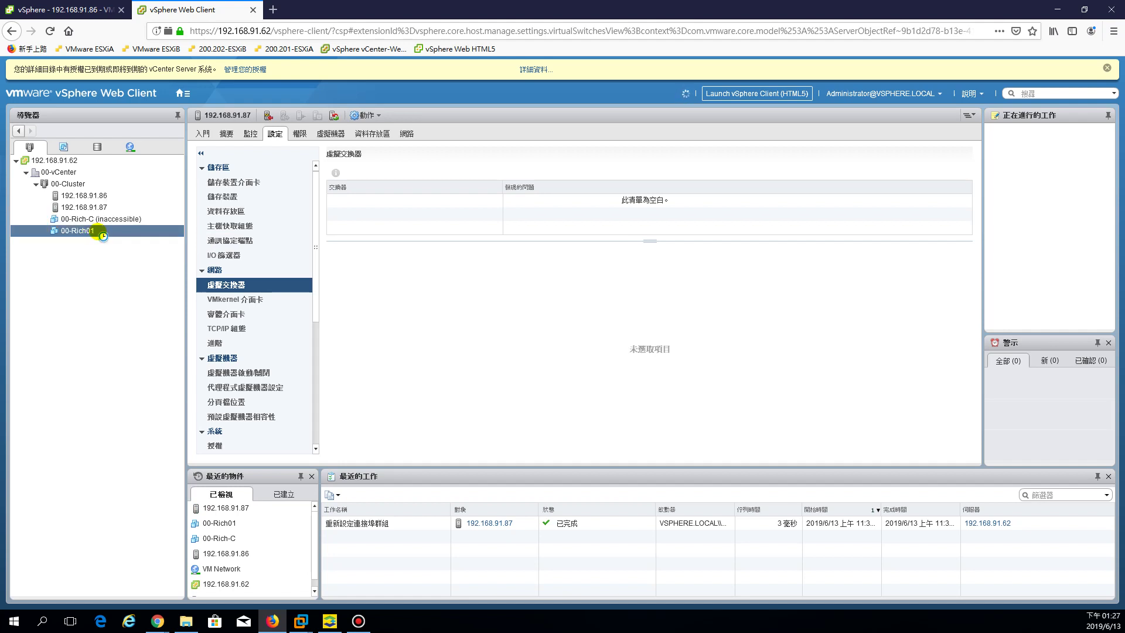
{"action": "left_click", "coordinate": [227, 134]}
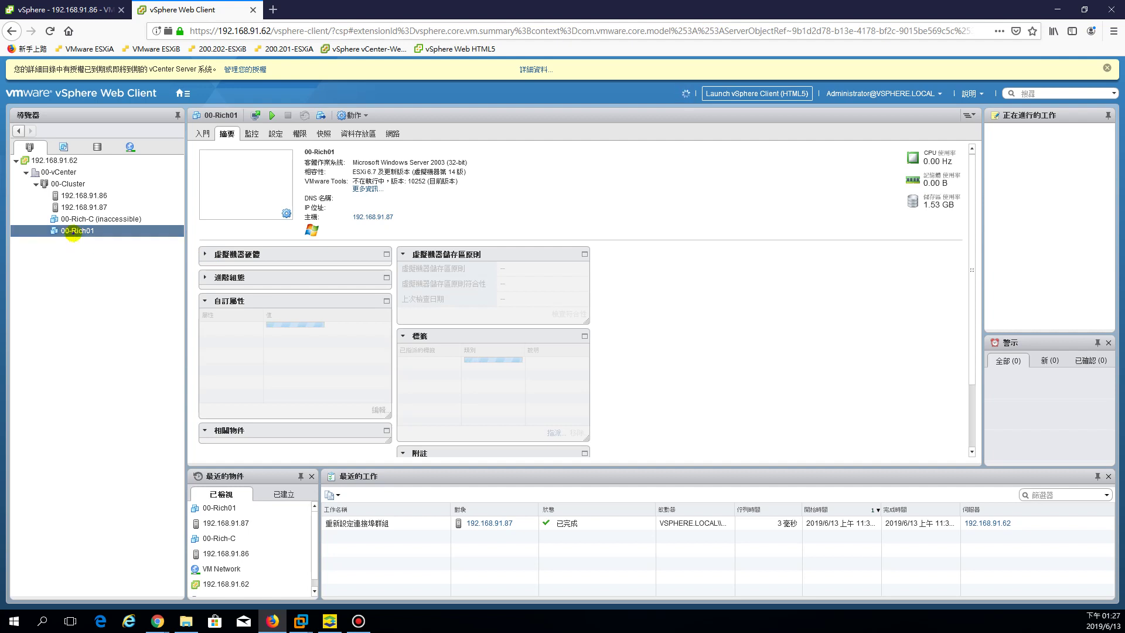
Start migrating the 00-Rich01 virtual machine with only its compute resource changed, dismissing the error notification
{"action": "right_click", "coordinate": [75, 235]}
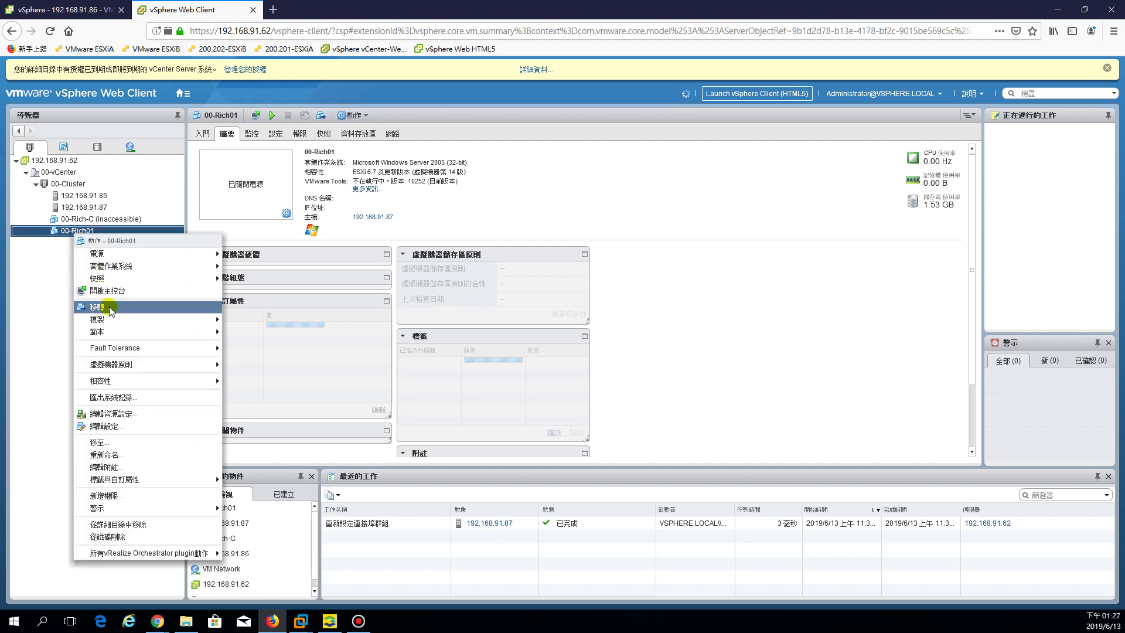
{"action": "left_click", "coordinate": [109, 307]}
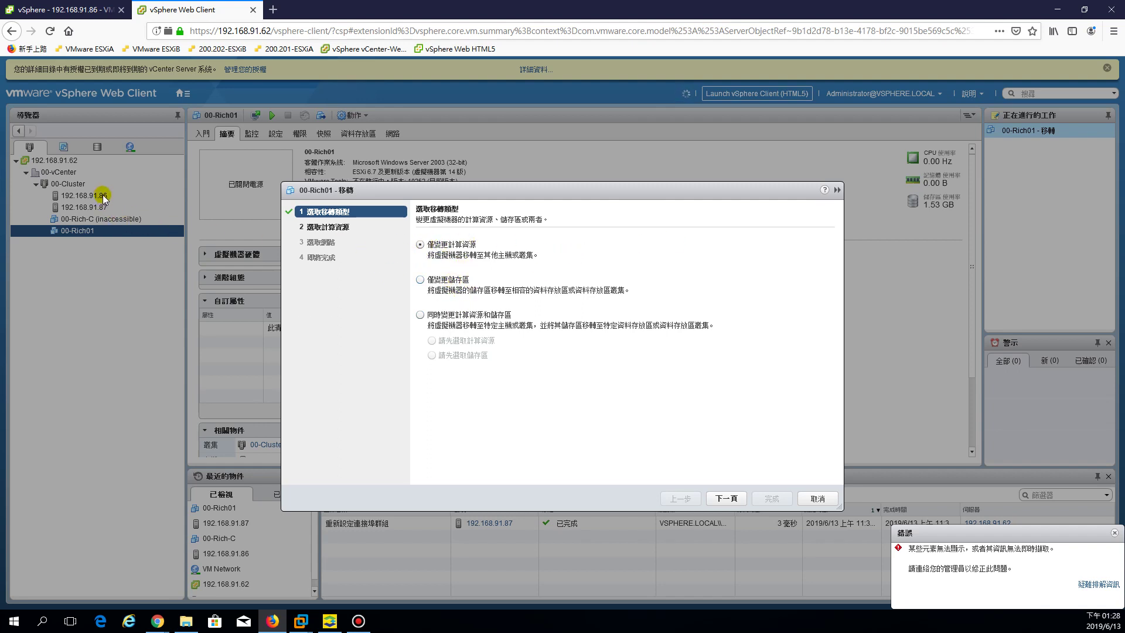
{"action": "left_click", "coordinate": [734, 501]}
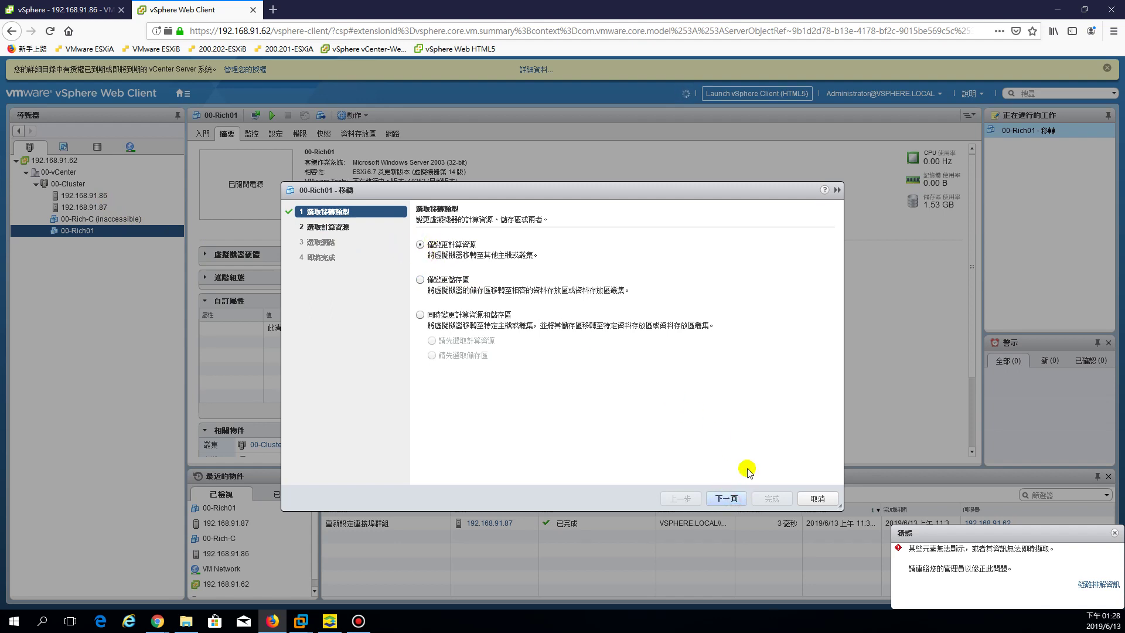
{"action": "left_click", "coordinate": [1114, 532]}
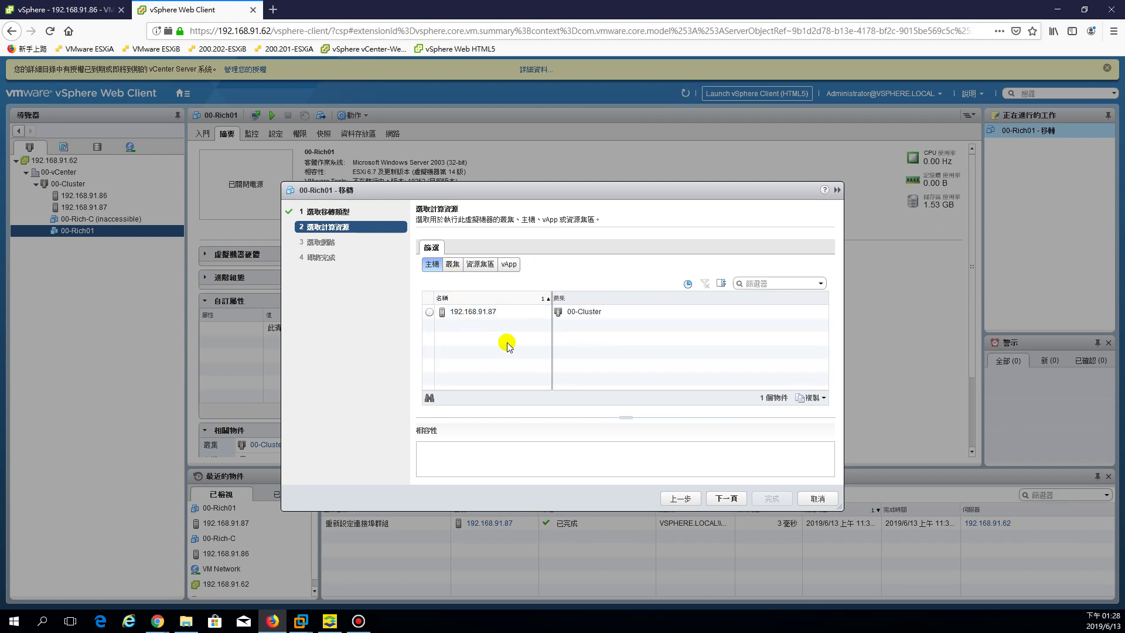
Check the migration's host, cluster and resource pool targets, select host 192.168.91.87, and cancel the migration
{"action": "left_click", "coordinate": [430, 312]}
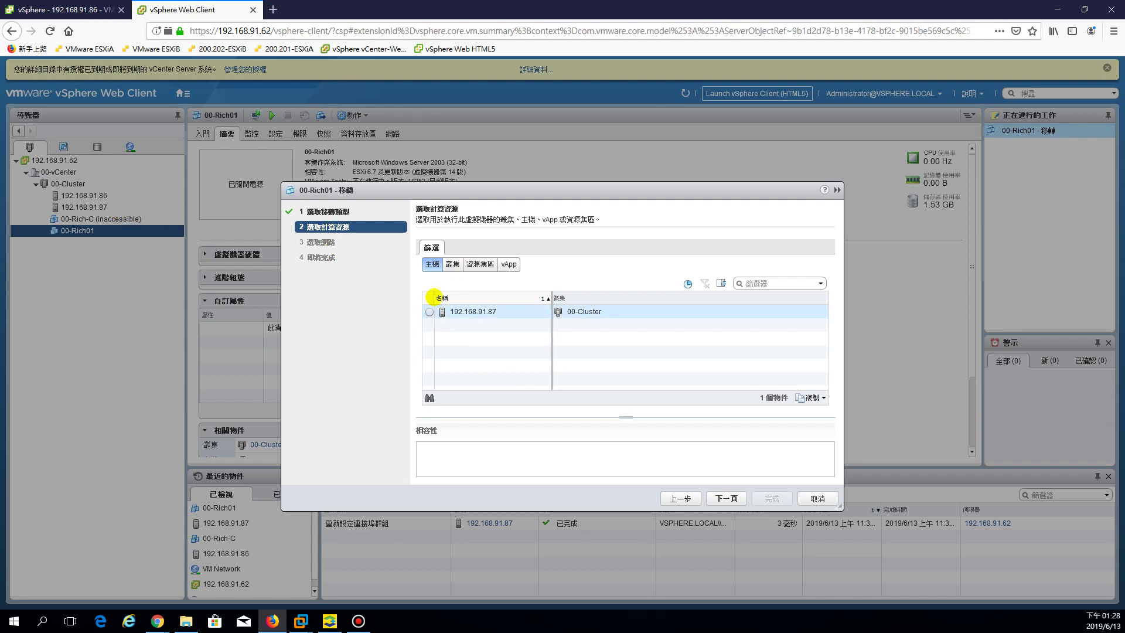
{"action": "left_click", "coordinate": [451, 264]}
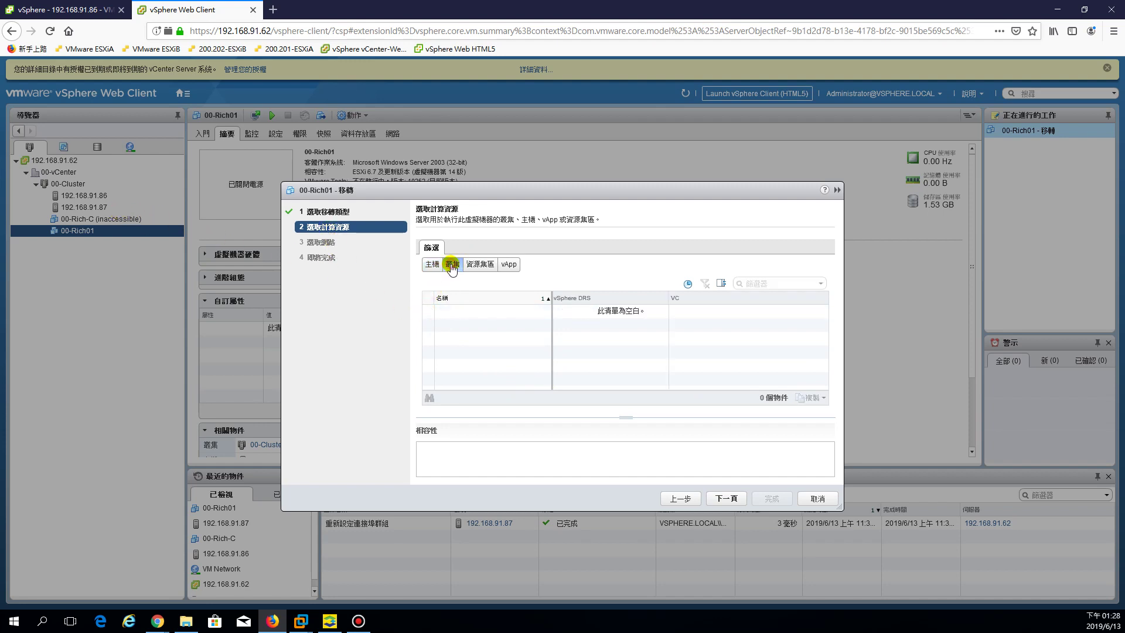
{"action": "left_click", "coordinate": [479, 265]}
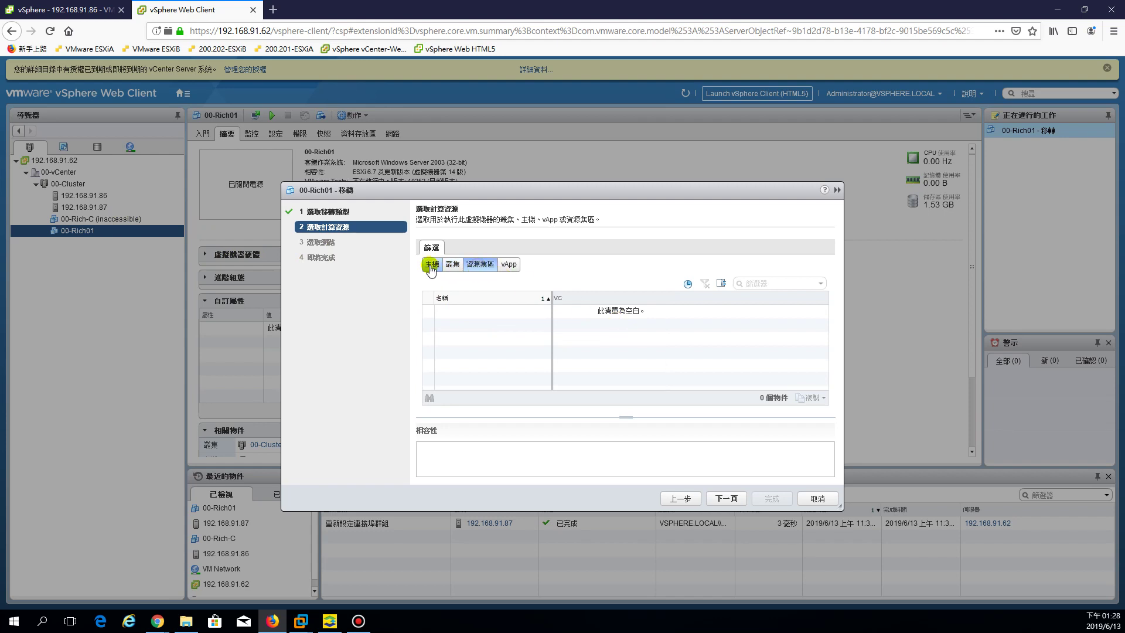
{"action": "left_click", "coordinate": [431, 264]}
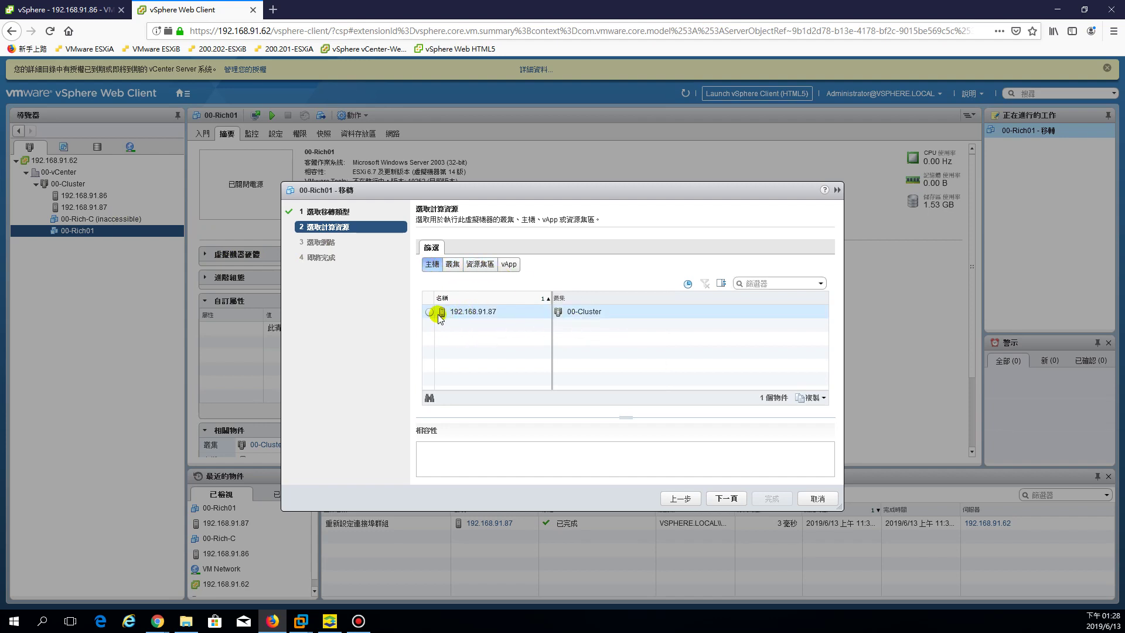
{"action": "left_click", "coordinate": [583, 312]}
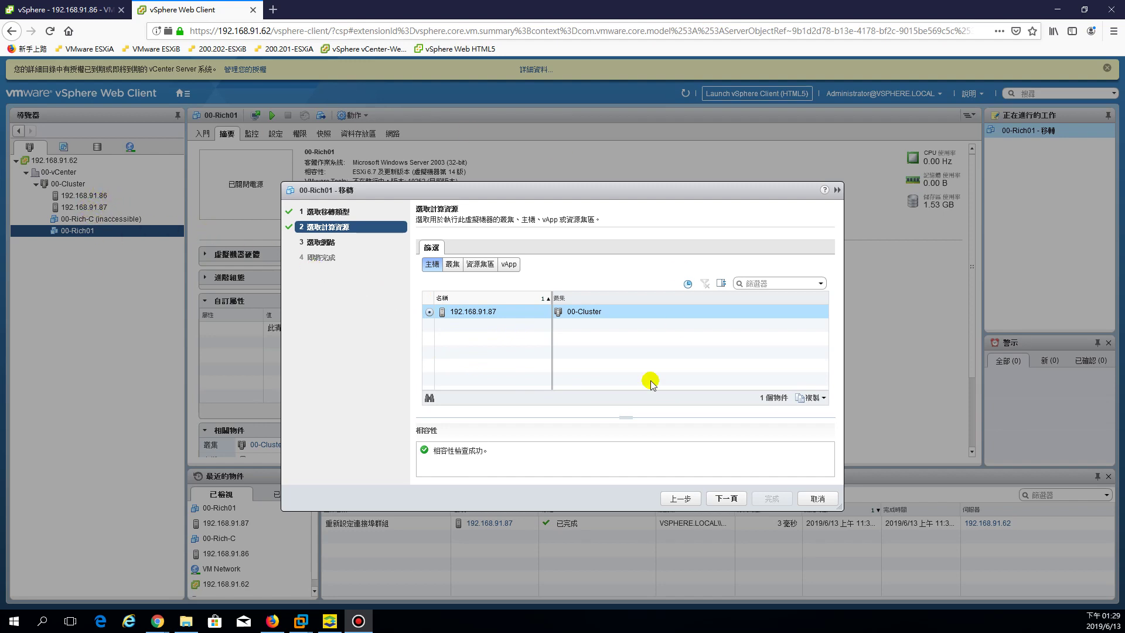
{"action": "left_click", "coordinate": [816, 499]}
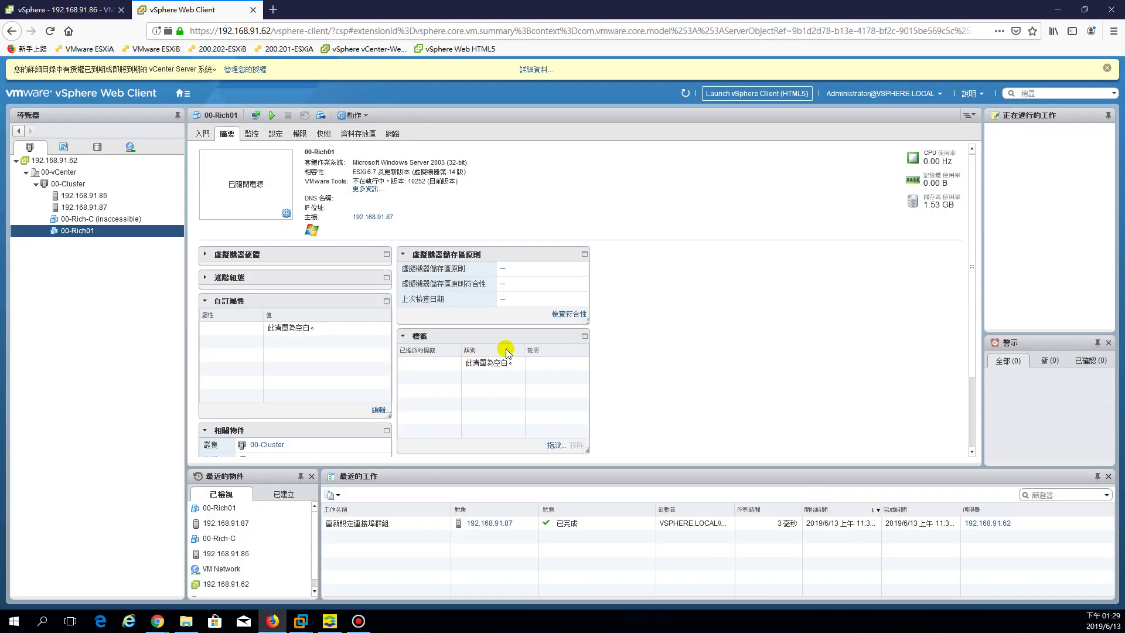
Return to host 192.168.91.87's virtual switch settings and dismiss the license expiration banner
{"action": "left_click", "coordinate": [84, 207]}
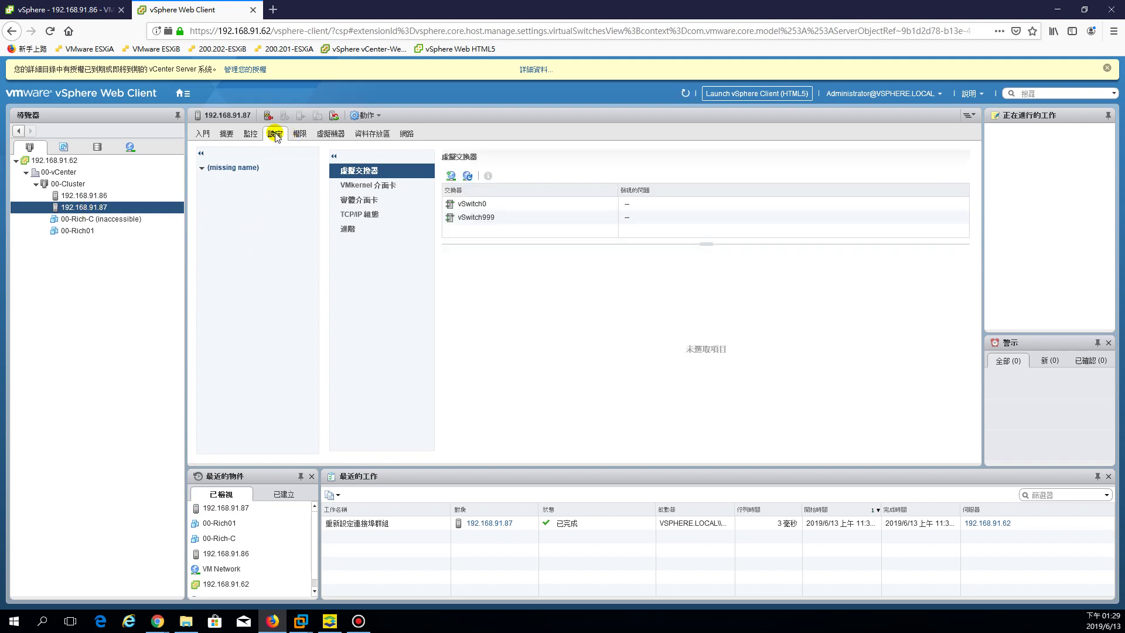
{"action": "left_click", "coordinate": [201, 168]}
{"action": "left_click", "coordinate": [1107, 69]}
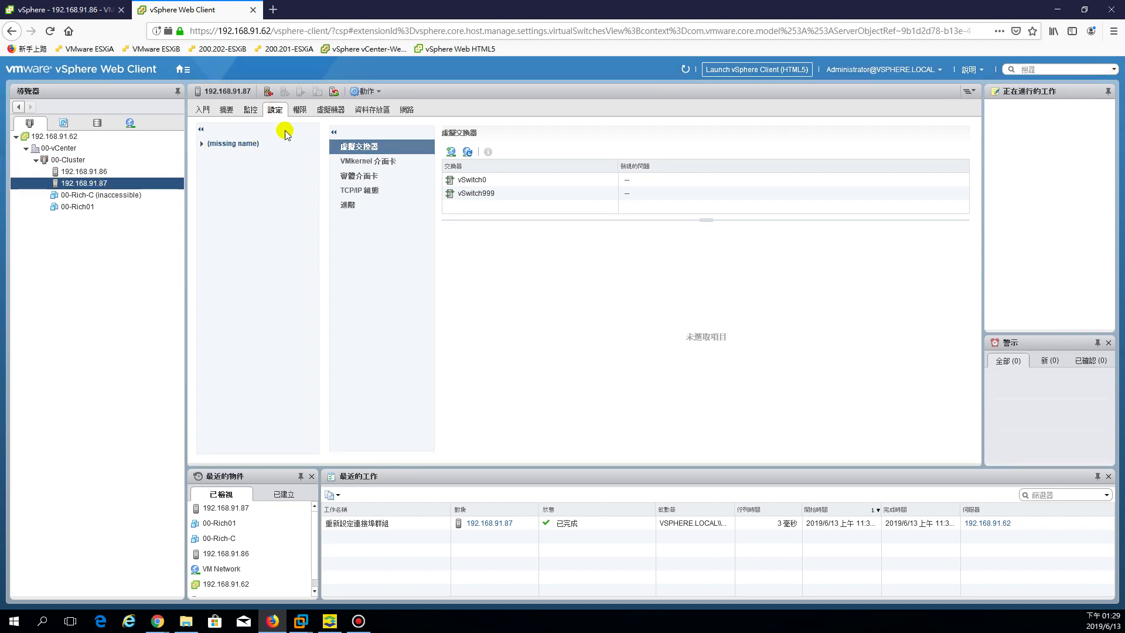
Switch to the vSphere Client in the other browser tab and view host 192.168.91.87's VMkernel adapters
{"action": "left_click", "coordinate": [80, 10]}
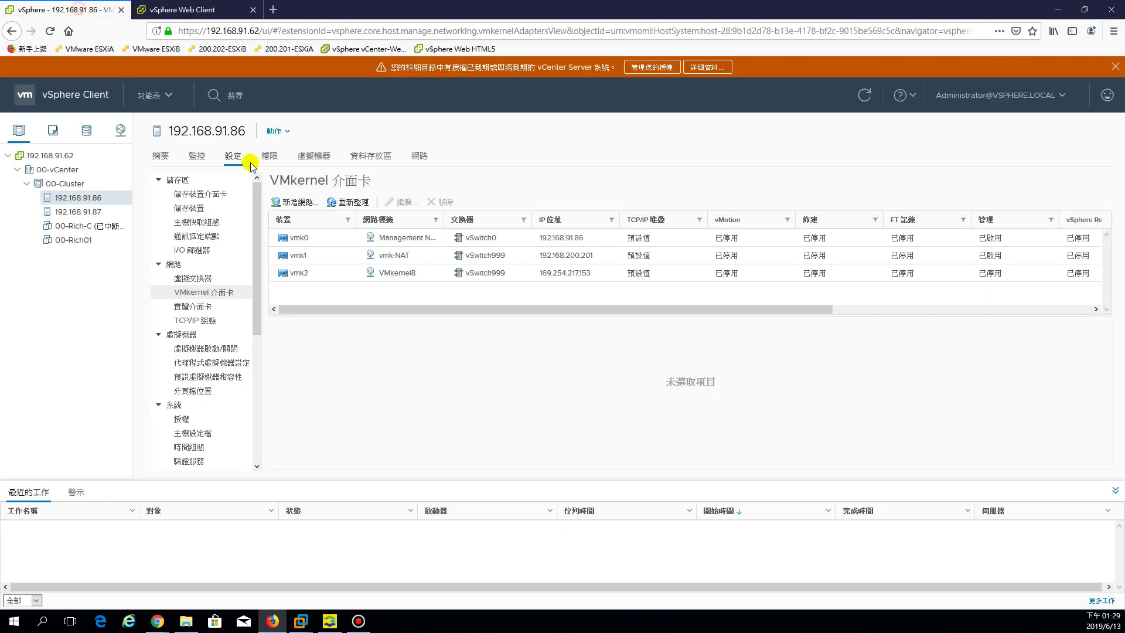
{"action": "left_click", "coordinate": [80, 212]}
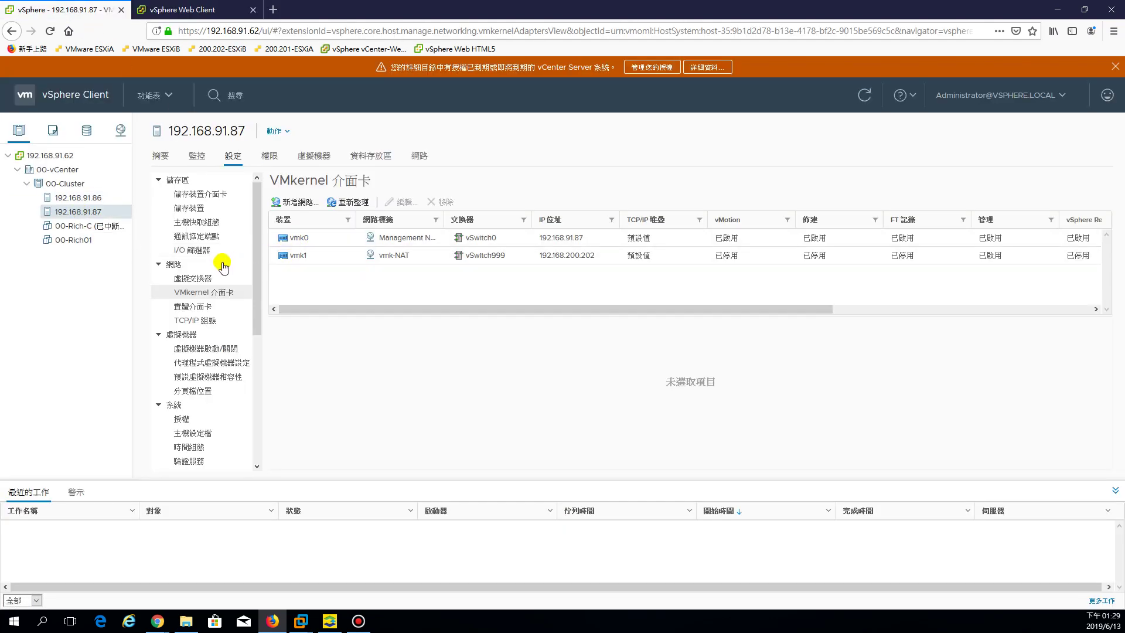
{"action": "left_click", "coordinate": [192, 279]}
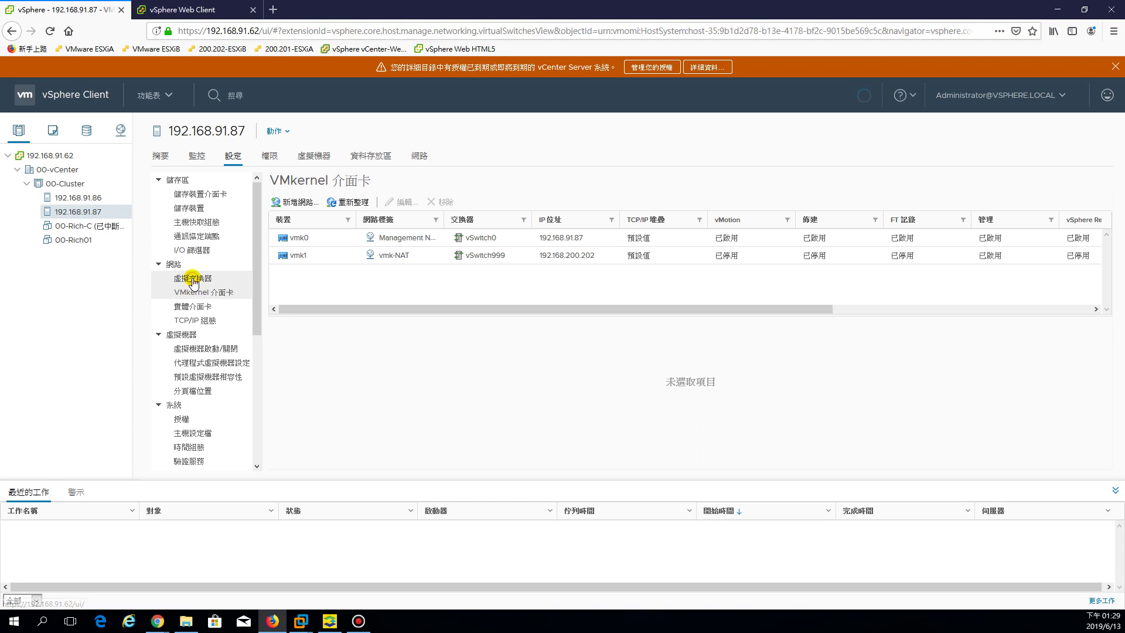
{"action": "left_click", "coordinate": [228, 299]}
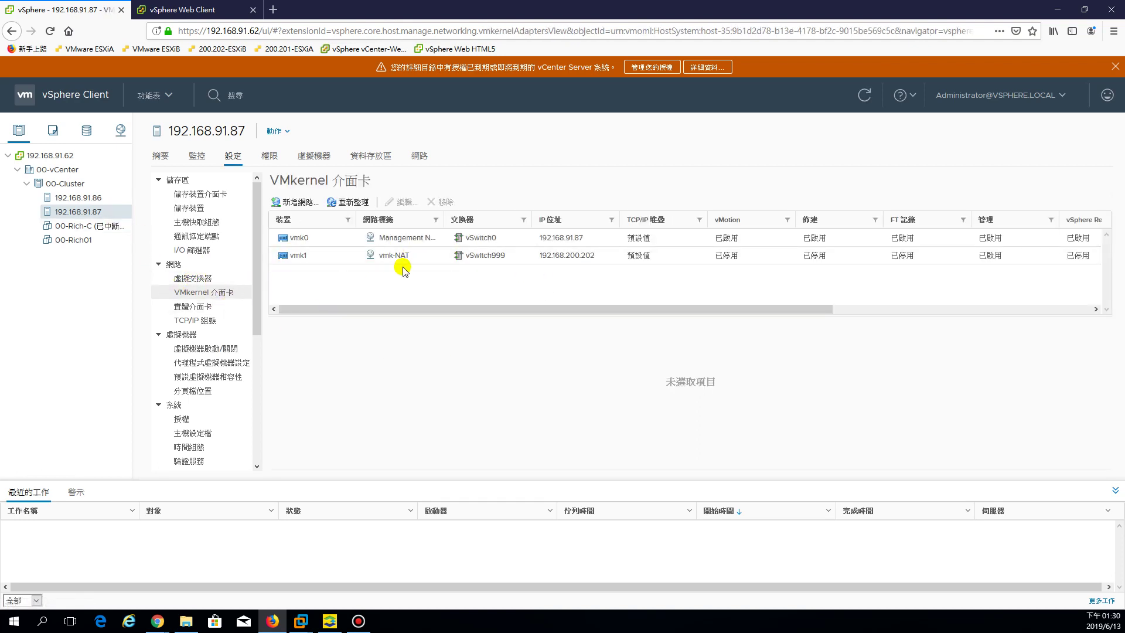
Open the edit settings of host 192.168.91.87's vmk0 to review its enabled services, and cancel without changes
{"action": "left_click", "coordinate": [396, 241]}
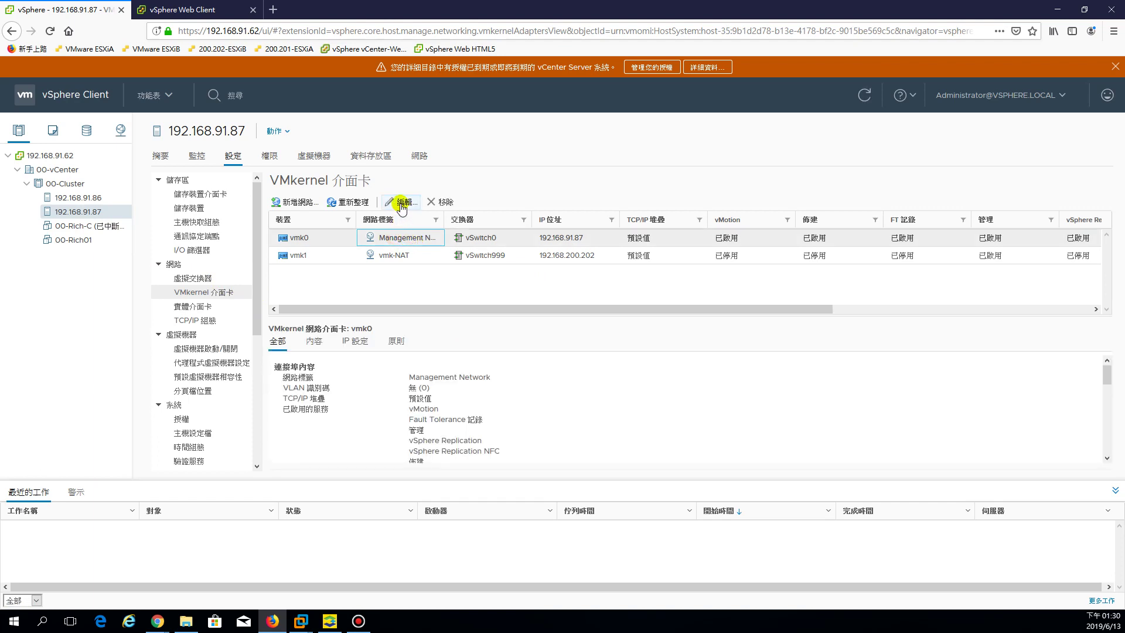
{"action": "left_click", "coordinate": [402, 204]}
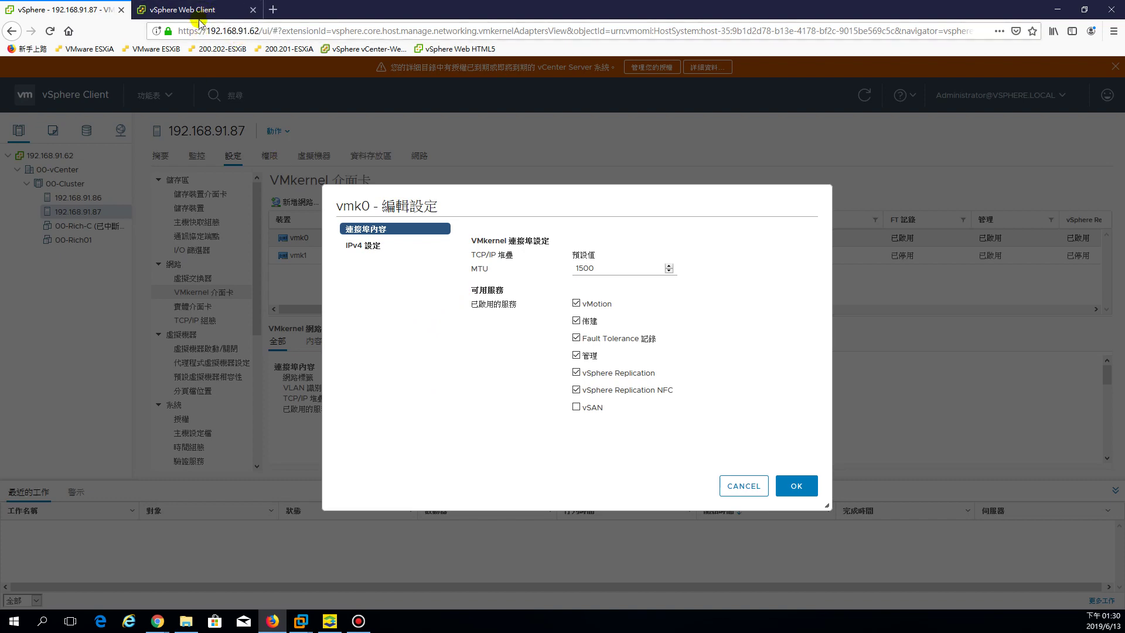
{"action": "left_click", "coordinate": [750, 488]}
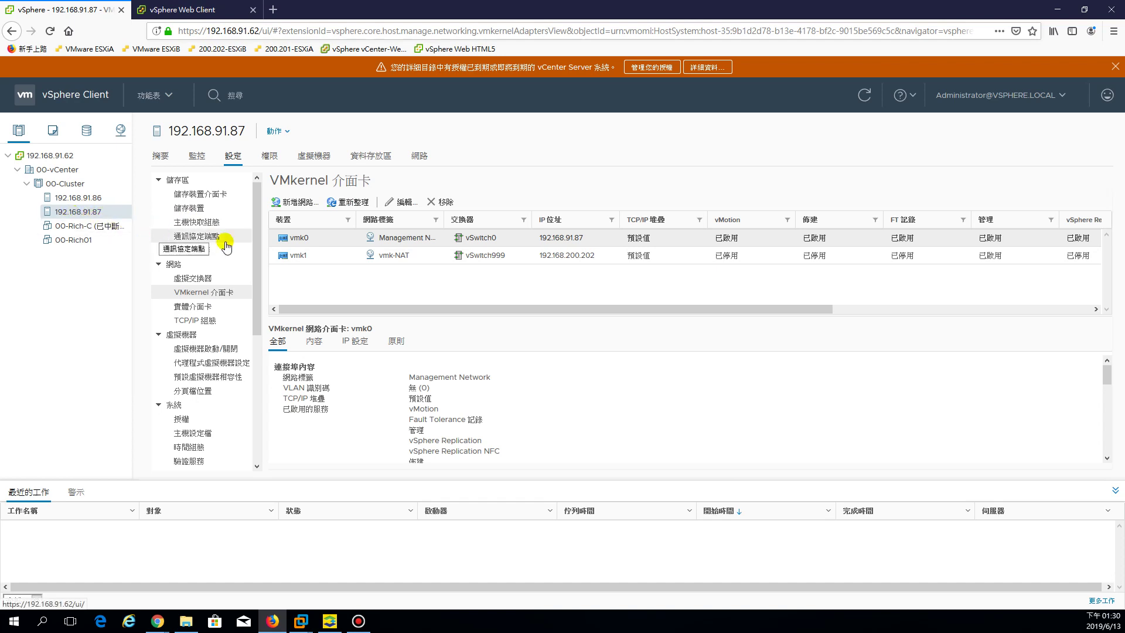
Widen the network label column of host 192.168.91.87's VMkernel adapters and review the enabled services in vmk0's details
{"action": "left_click", "coordinate": [321, 239]}
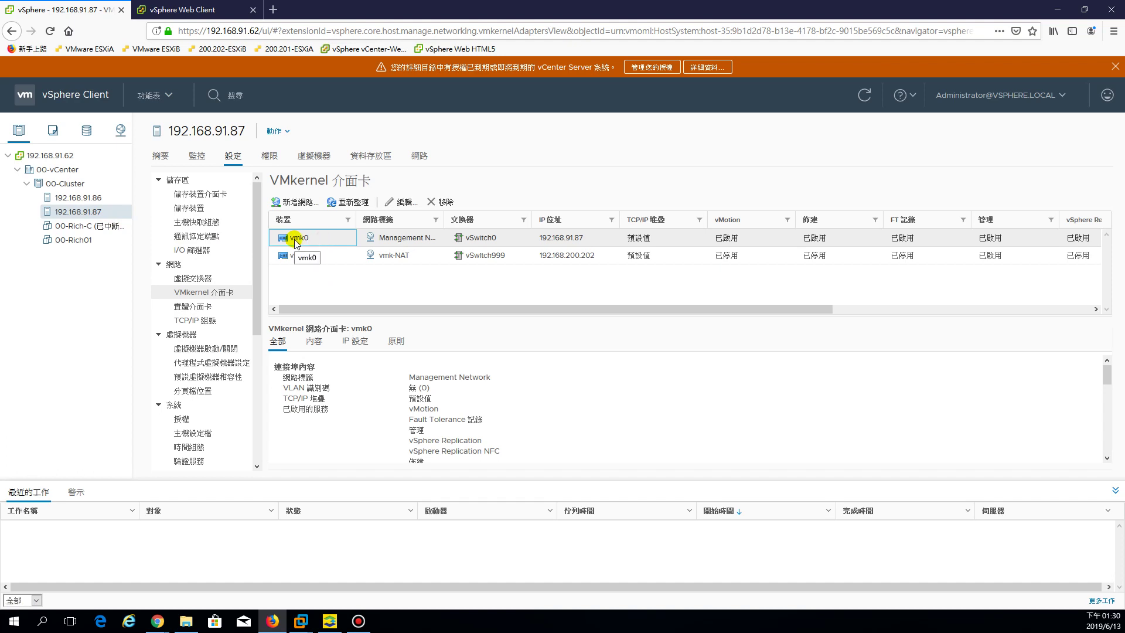
{"action": "left_click", "coordinate": [233, 155]}
{"action": "left_click", "coordinate": [221, 293]}
{"action": "left_click_drag", "start_coordinate": [441, 219], "coordinate": [496, 219]}
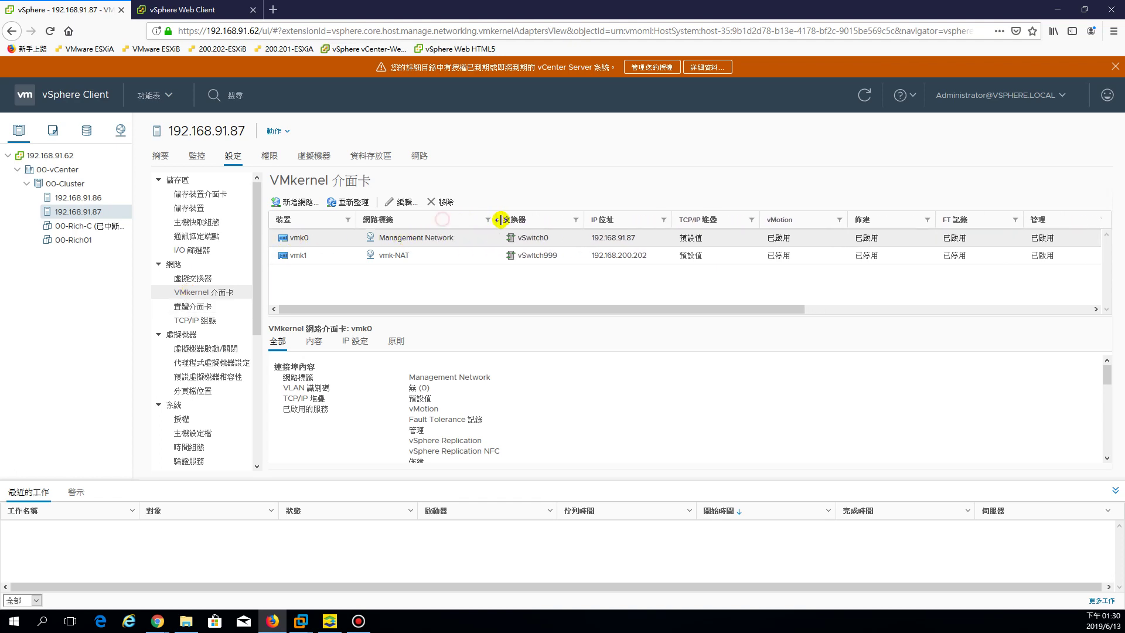
{"action": "left_click", "coordinate": [420, 242]}
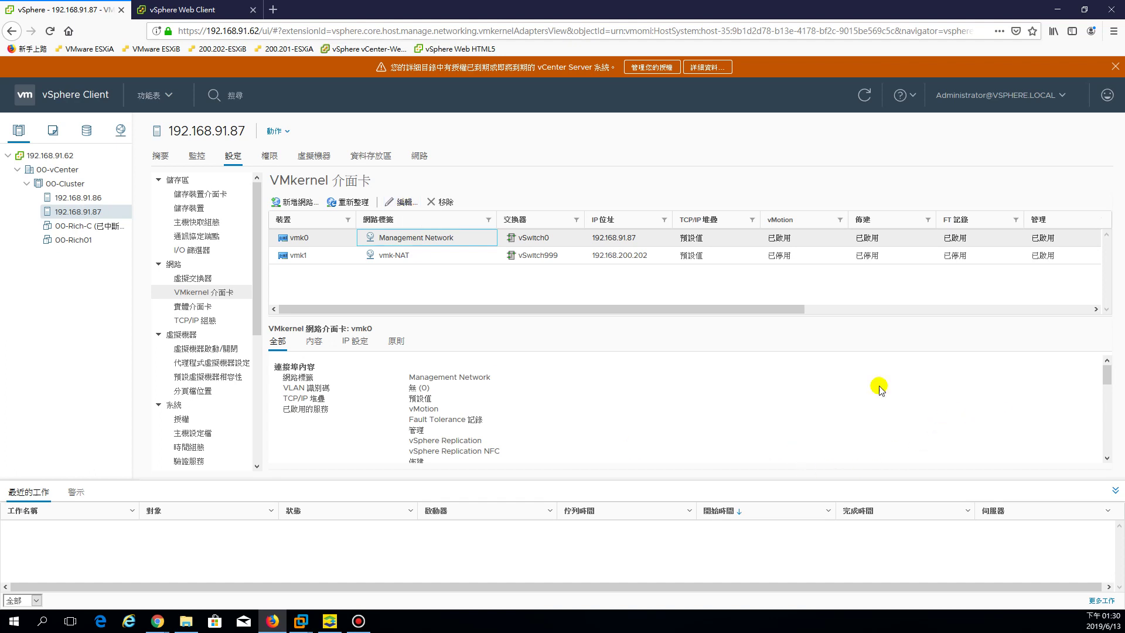
{"action": "left_click_drag", "start_coordinate": [283, 399], "coordinate": [515, 451]}
{"action": "scroll", "coordinate": [532, 442], "scroll_direction": "down", "scroll_amount": 2}
{"action": "scroll", "coordinate": [519, 436], "scroll_direction": "up", "scroll_amount": 2}
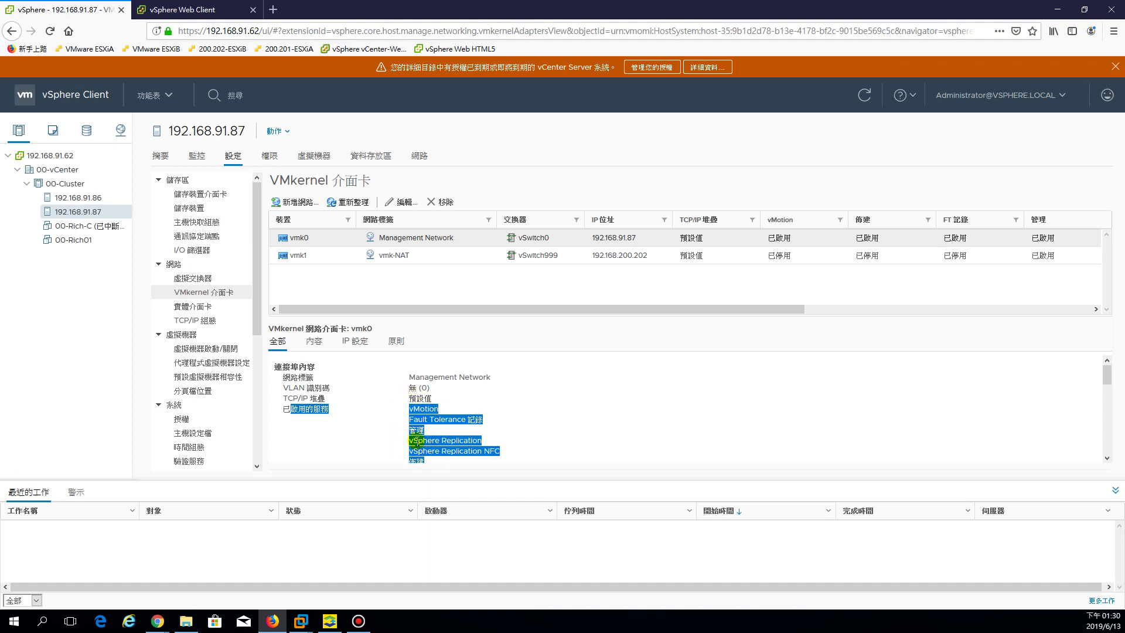
Inspect the port properties in vmk0's edit settings on host 192.168.91.87 and cancel without changes
{"action": "left_click", "coordinate": [409, 239]}
{"action": "left_click", "coordinate": [399, 203]}
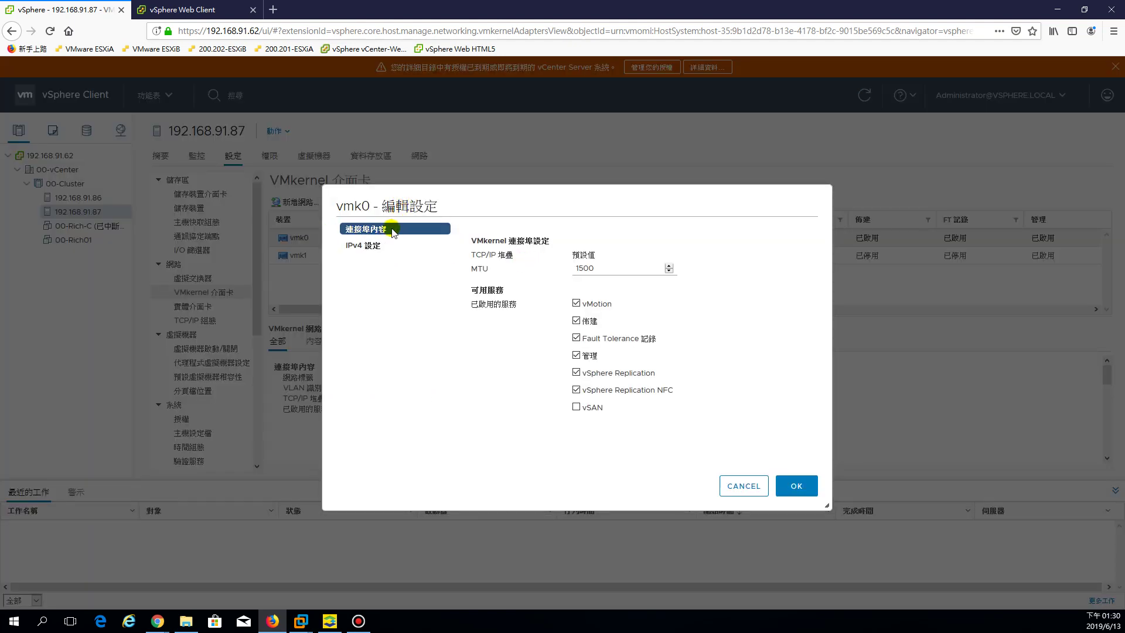
{"action": "left_click_drag", "start_coordinate": [484, 241], "coordinate": [525, 242]}
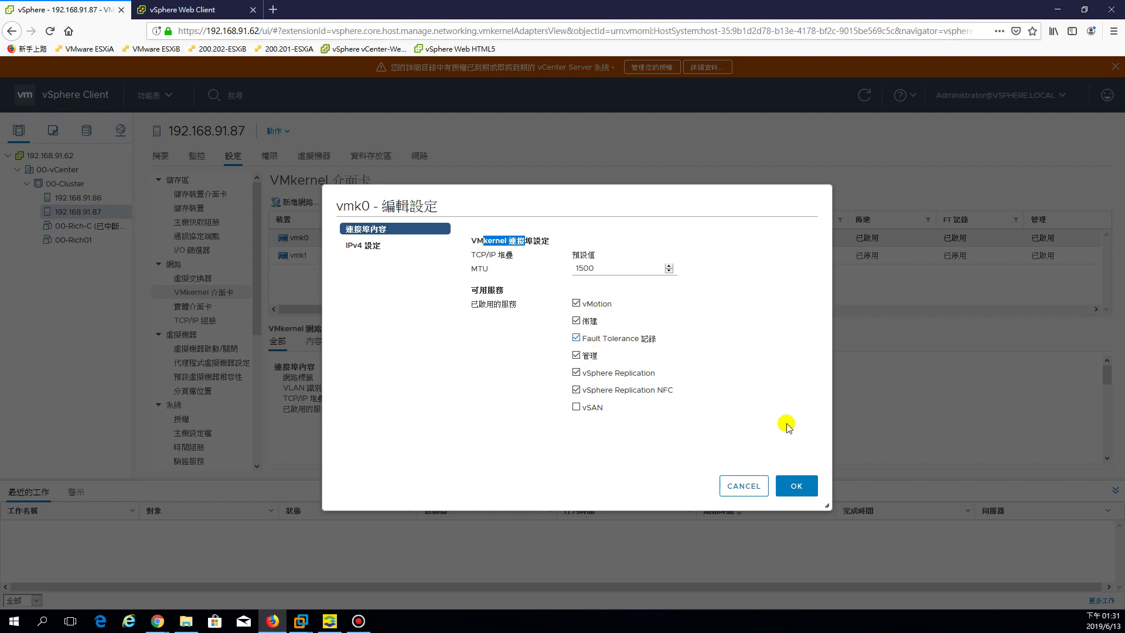
{"action": "left_click", "coordinate": [737, 486]}
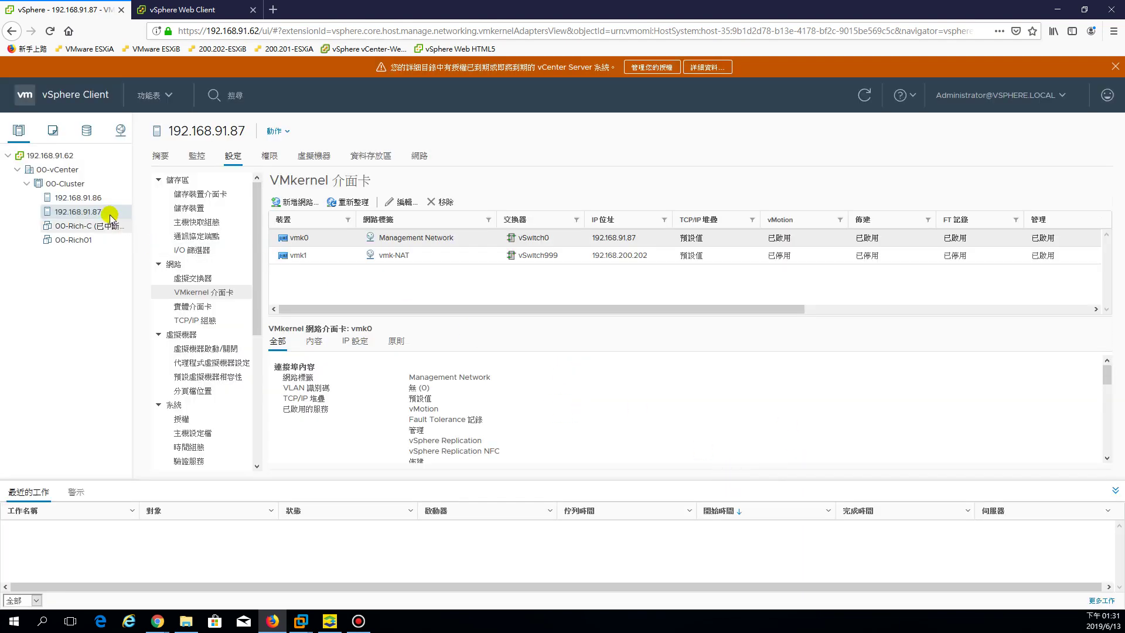
Enable the vMotion service on host 192.168.91.86's Management Network adapter vmk0
{"action": "left_click", "coordinate": [79, 198]}
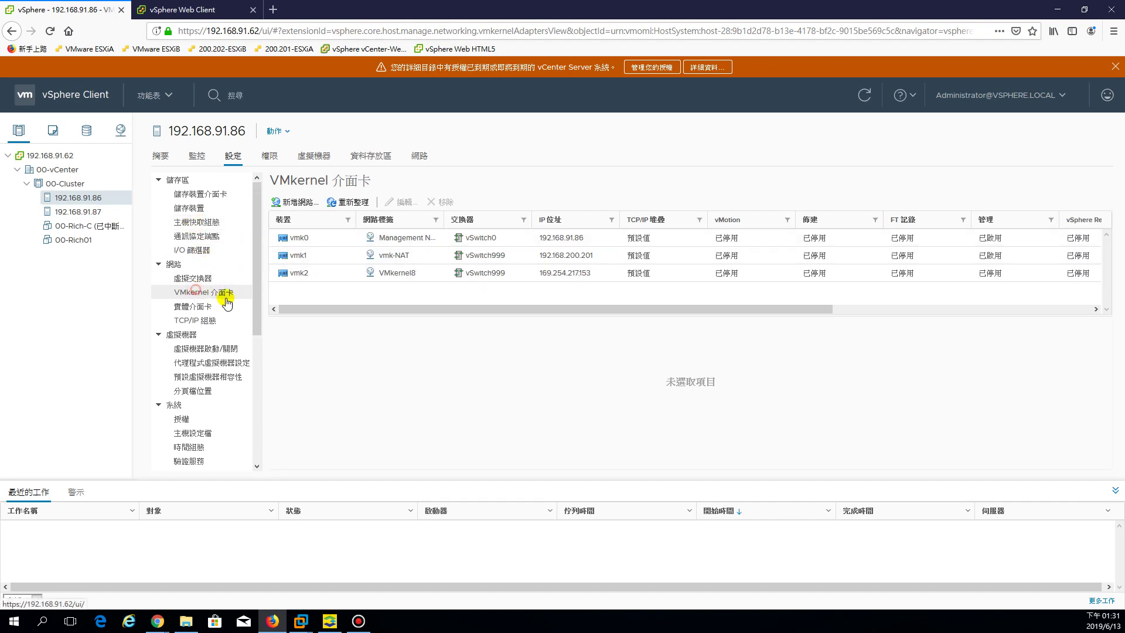
{"action": "left_click", "coordinate": [402, 239]}
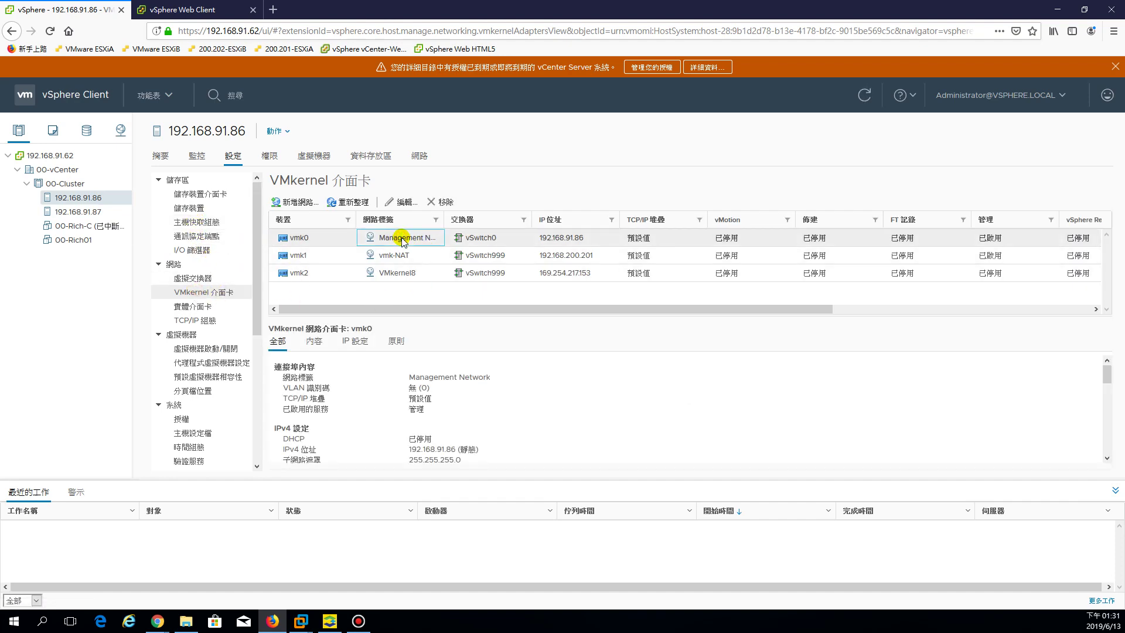
{"action": "left_click", "coordinate": [394, 204]}
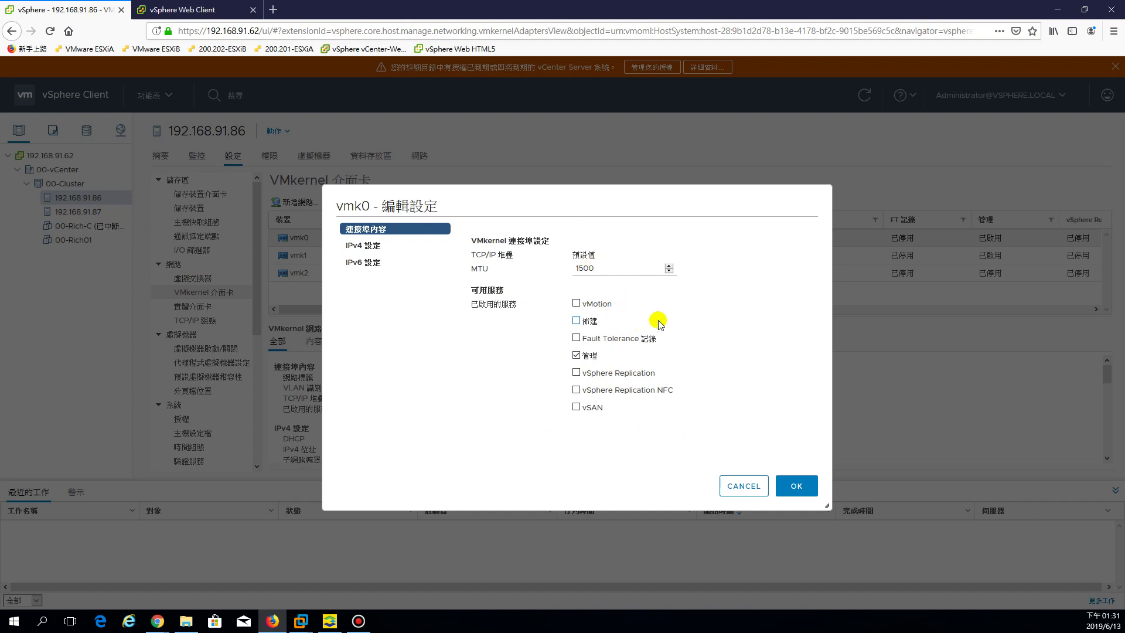
{"action": "left_click", "coordinate": [577, 304]}
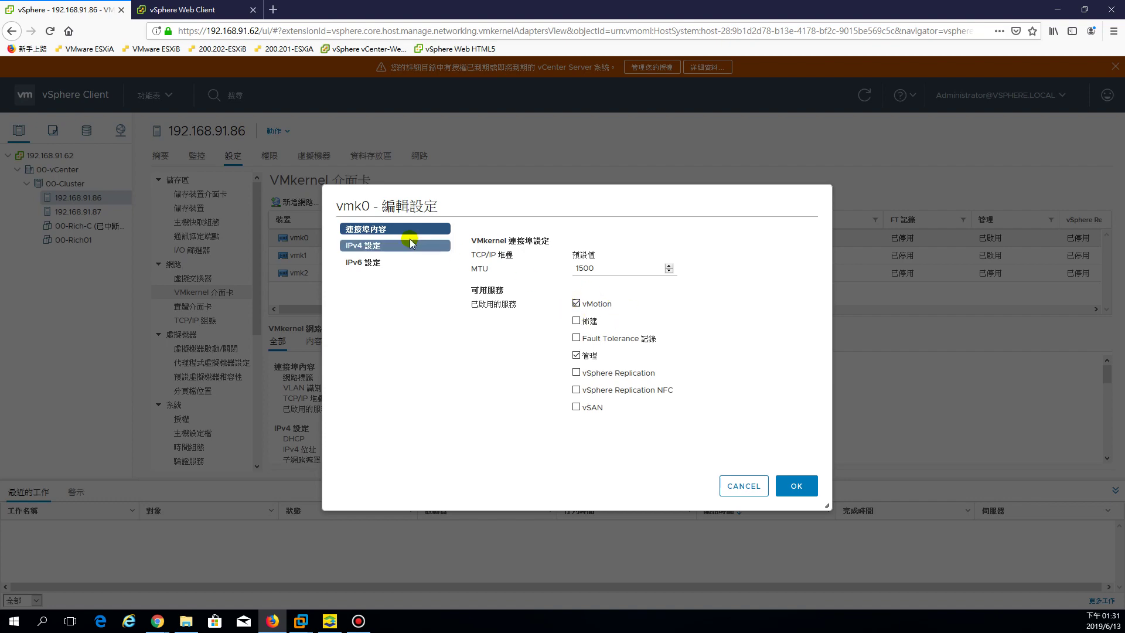
{"action": "left_click", "coordinate": [792, 487]}
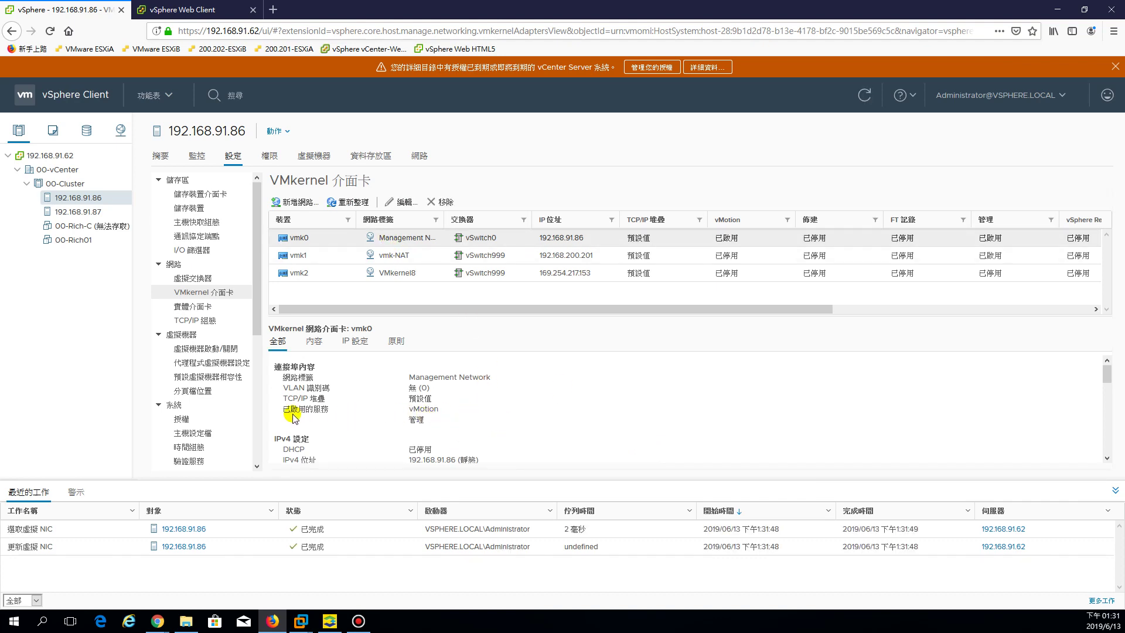
Compare the vMotion and management services enabled on vmk0 of hosts 192.168.91.86 and 192.168.91.87
{"action": "double_click", "coordinate": [411, 408]}
{"action": "left_click", "coordinate": [429, 420]}
{"action": "left_click", "coordinate": [77, 211]}
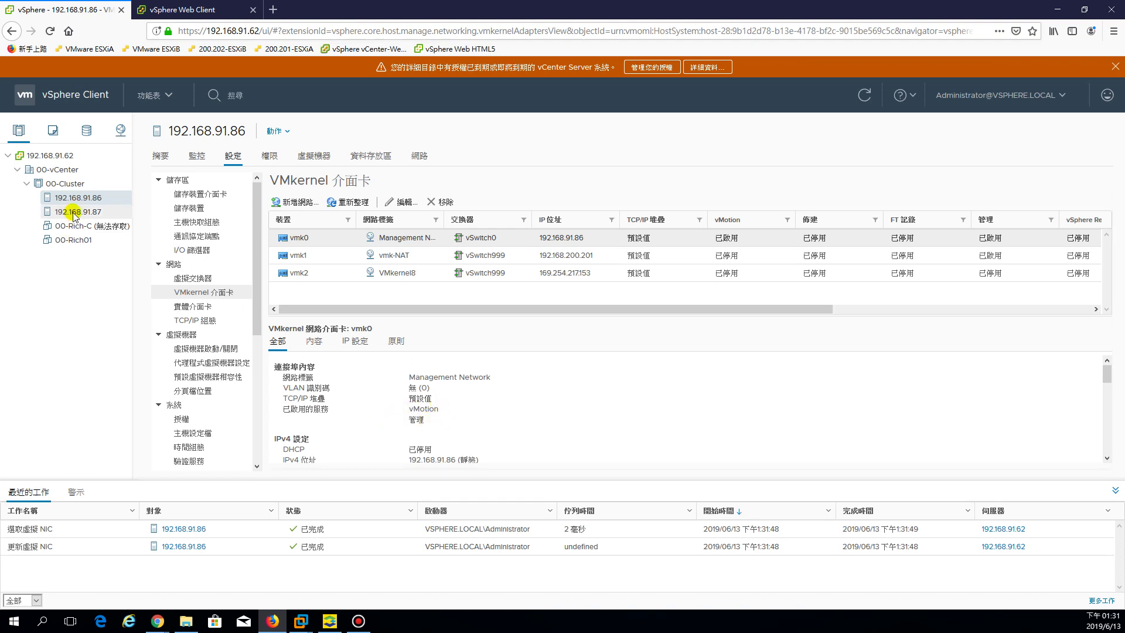
{"action": "left_click", "coordinate": [392, 238]}
{"action": "left_click_drag", "start_coordinate": [408, 410], "coordinate": [434, 412]}
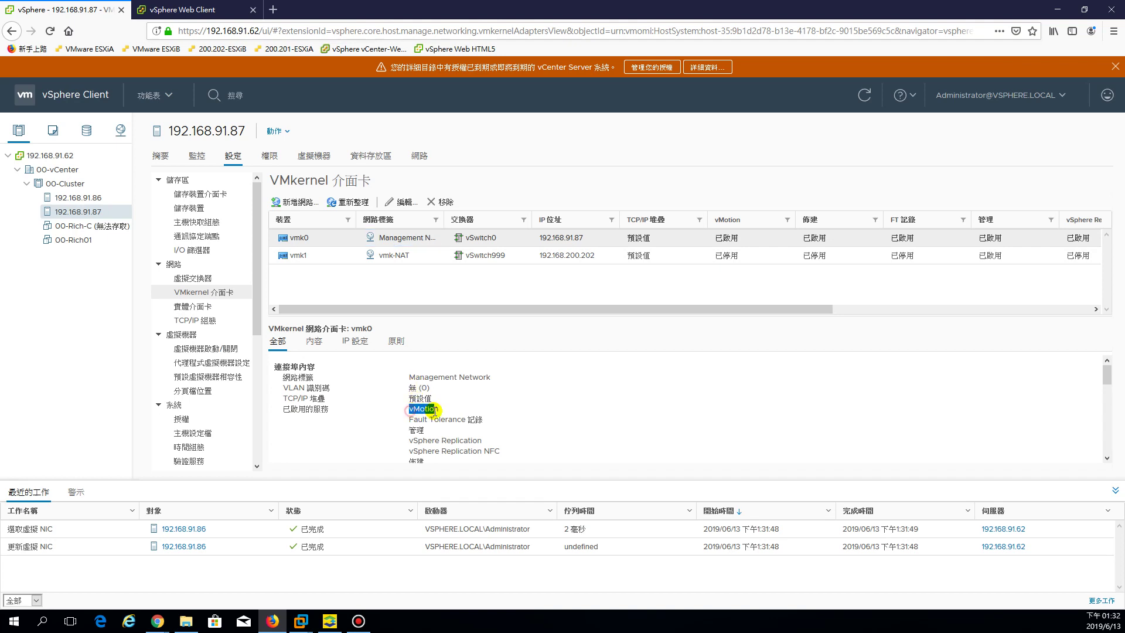
{"action": "double_click", "coordinate": [416, 429]}
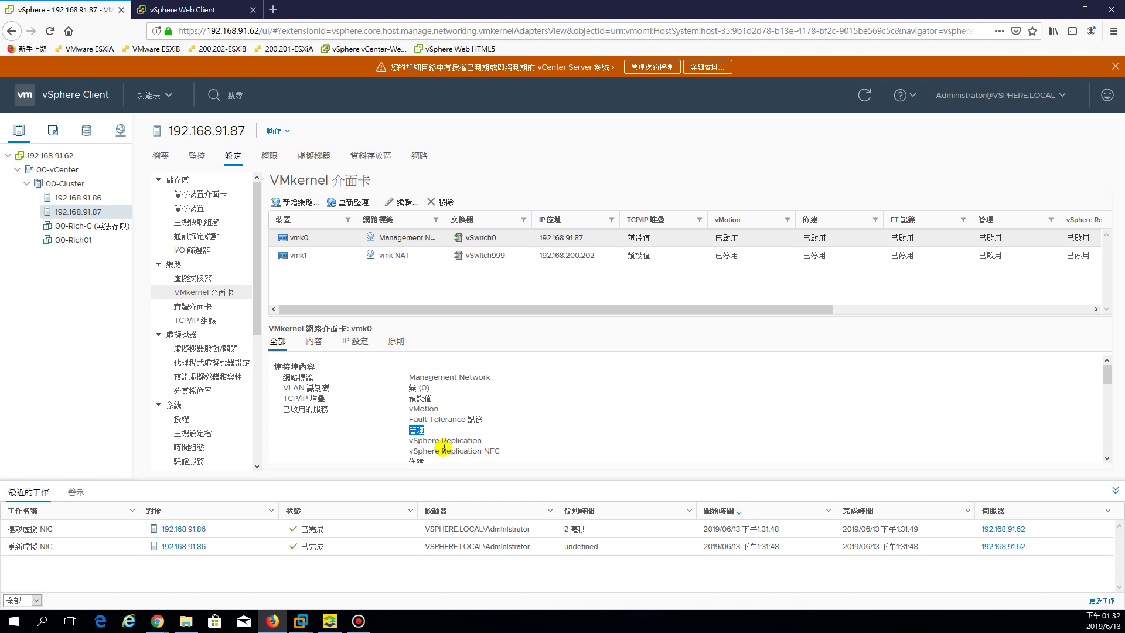
Try to migrate virtual machine 00-Rich01, changing only its compute resource
{"action": "left_click", "coordinate": [69, 240]}
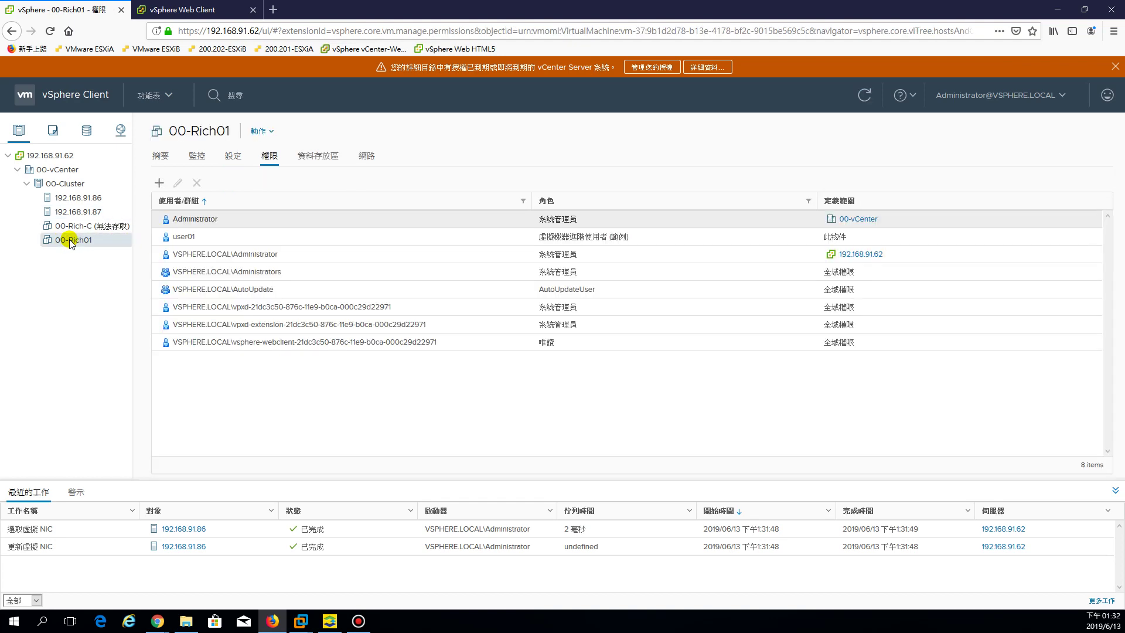
{"action": "right_click", "coordinate": [69, 240]}
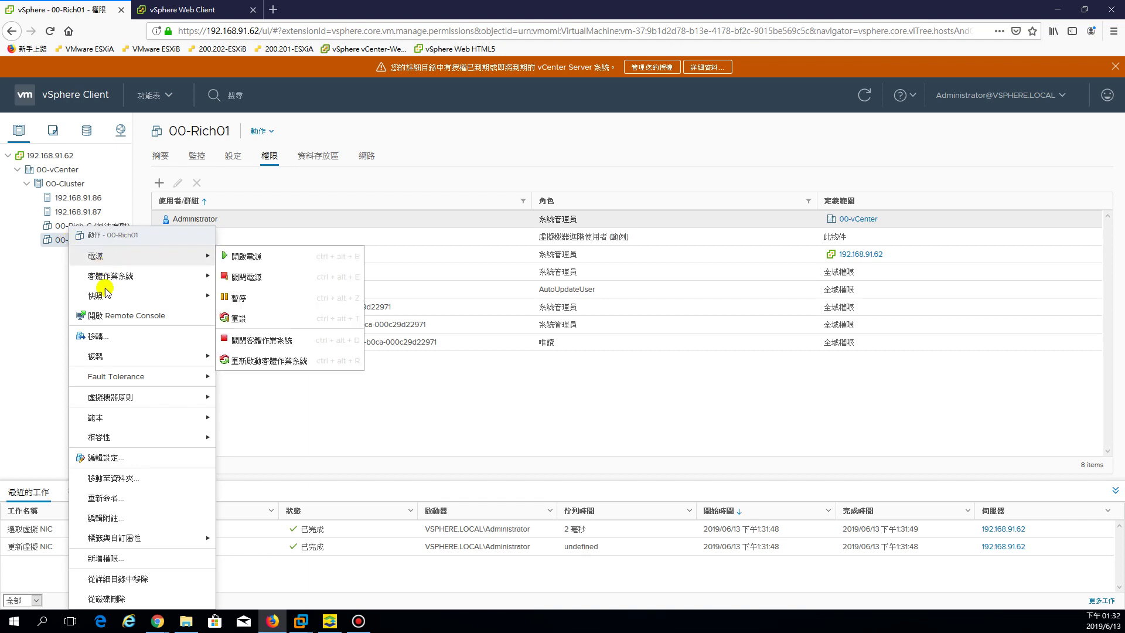
{"action": "left_click", "coordinate": [110, 337]}
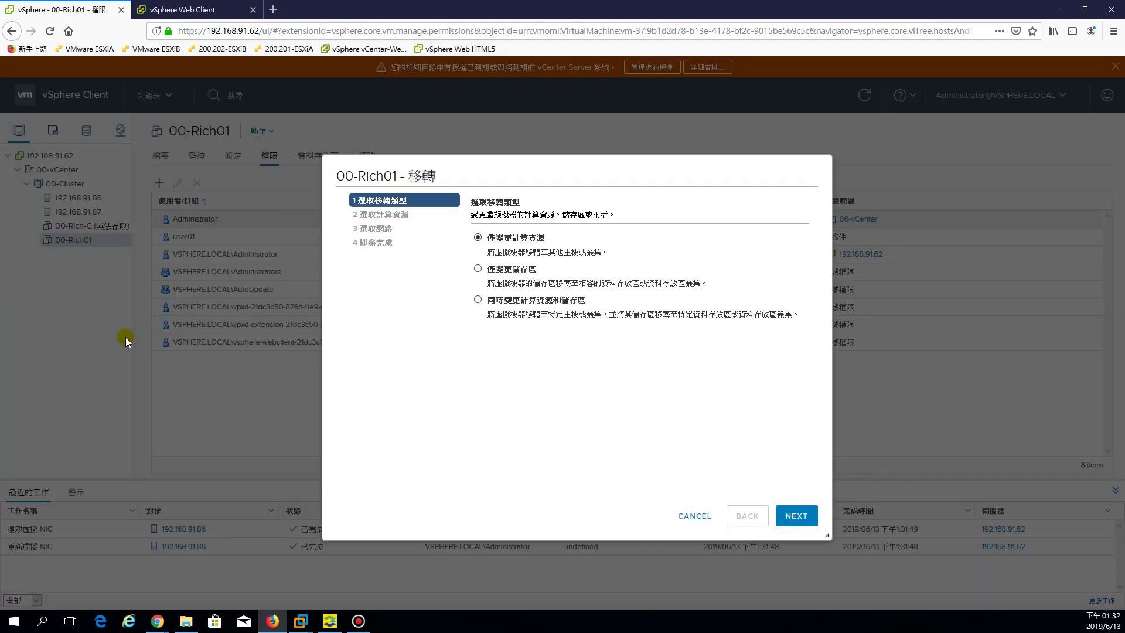
{"action": "left_click", "coordinate": [793, 530]}
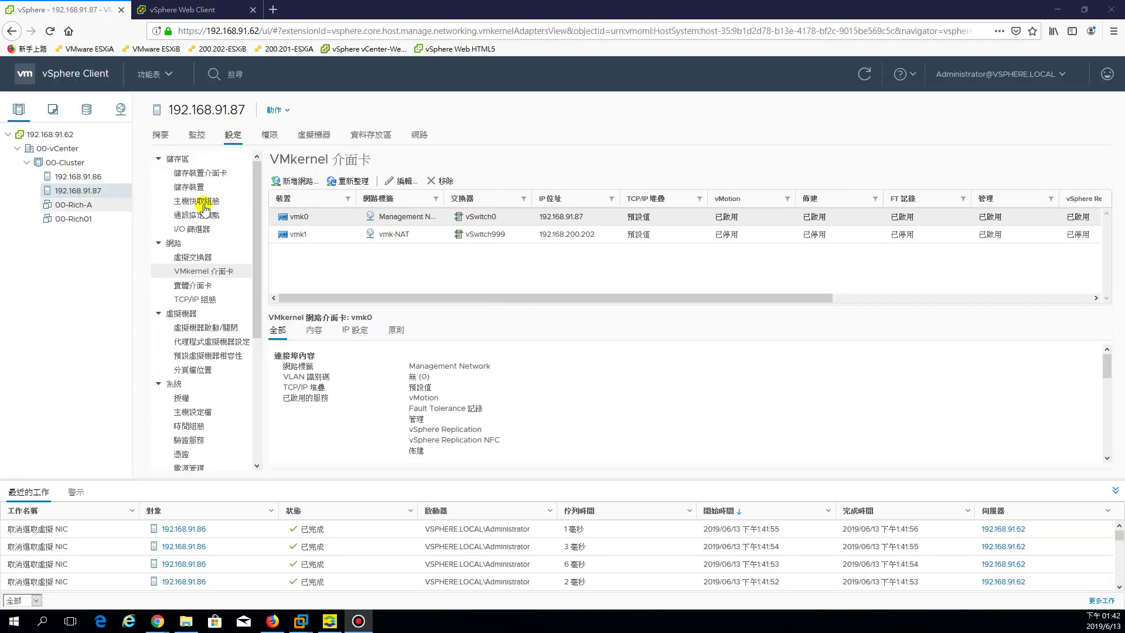
Check the datastores of host 192.168.91.87 and of virtual machines 00-Rich-A and 00-Rich01
{"action": "left_click", "coordinate": [372, 136]}
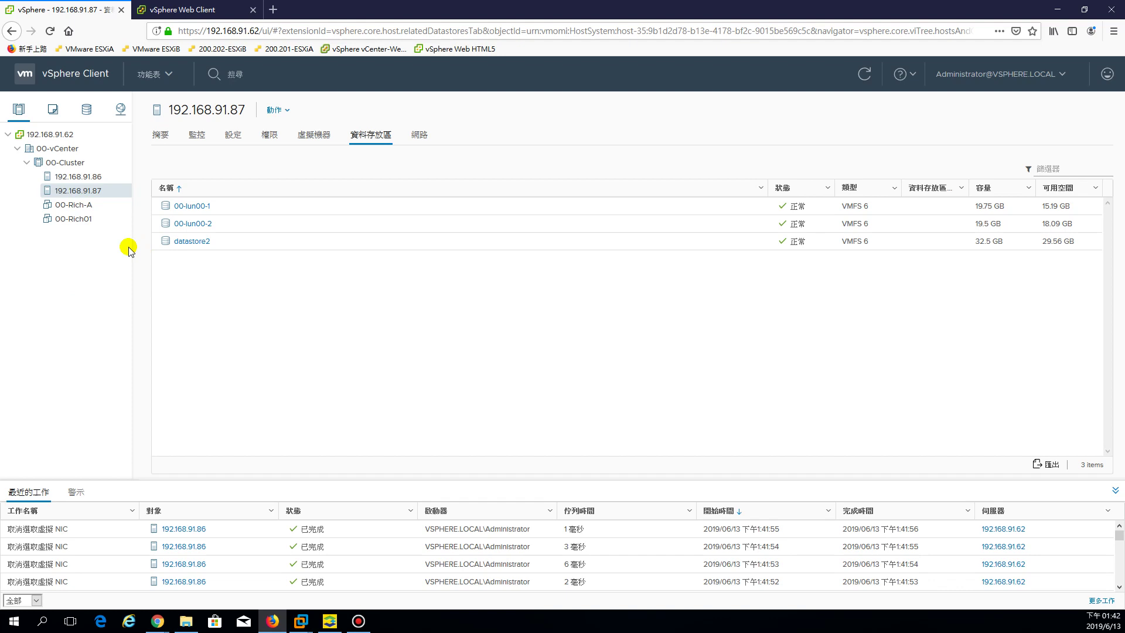
{"action": "left_click", "coordinate": [65, 206]}
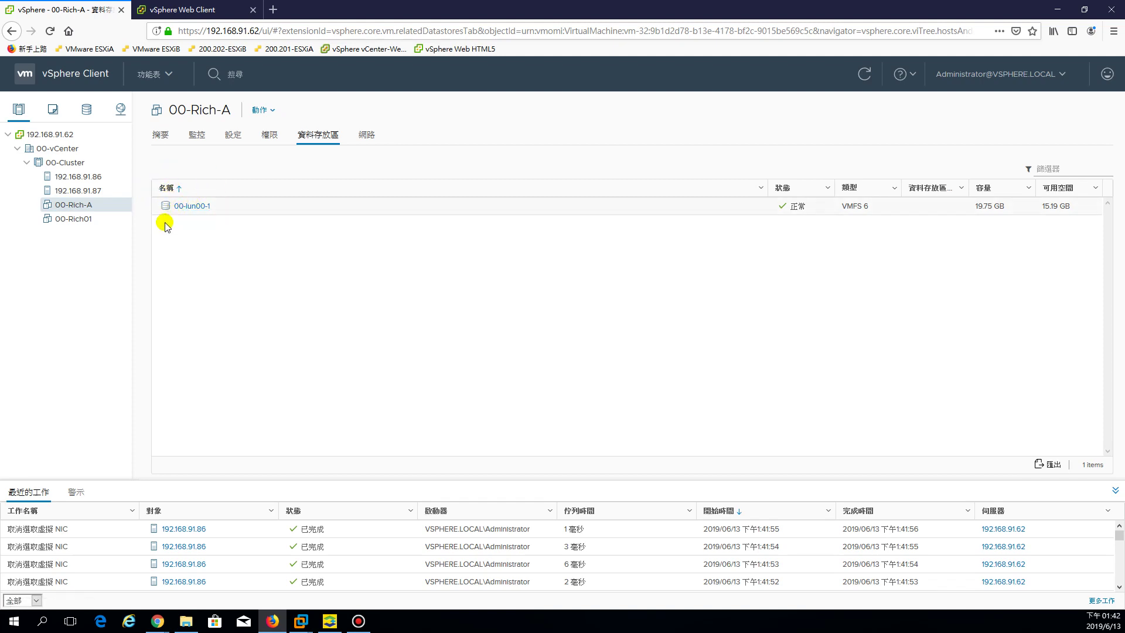
{"action": "left_click", "coordinate": [64, 220]}
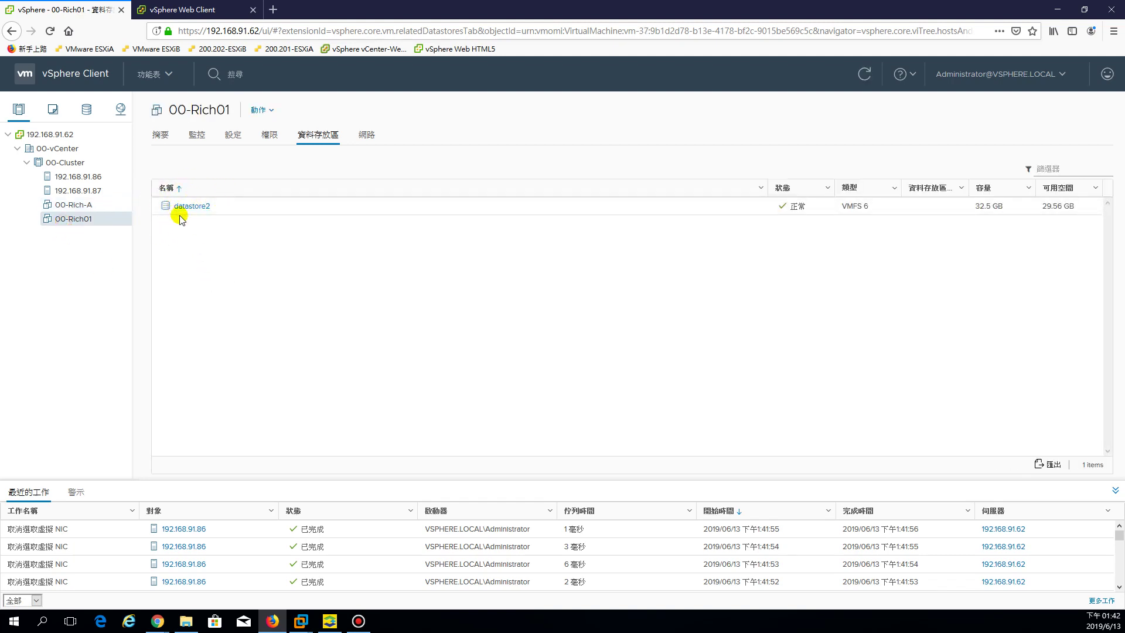
Start migrating virtual machine 00-Rich-A with the migration type that changes the compute resource only
{"action": "left_click", "coordinate": [75, 206]}
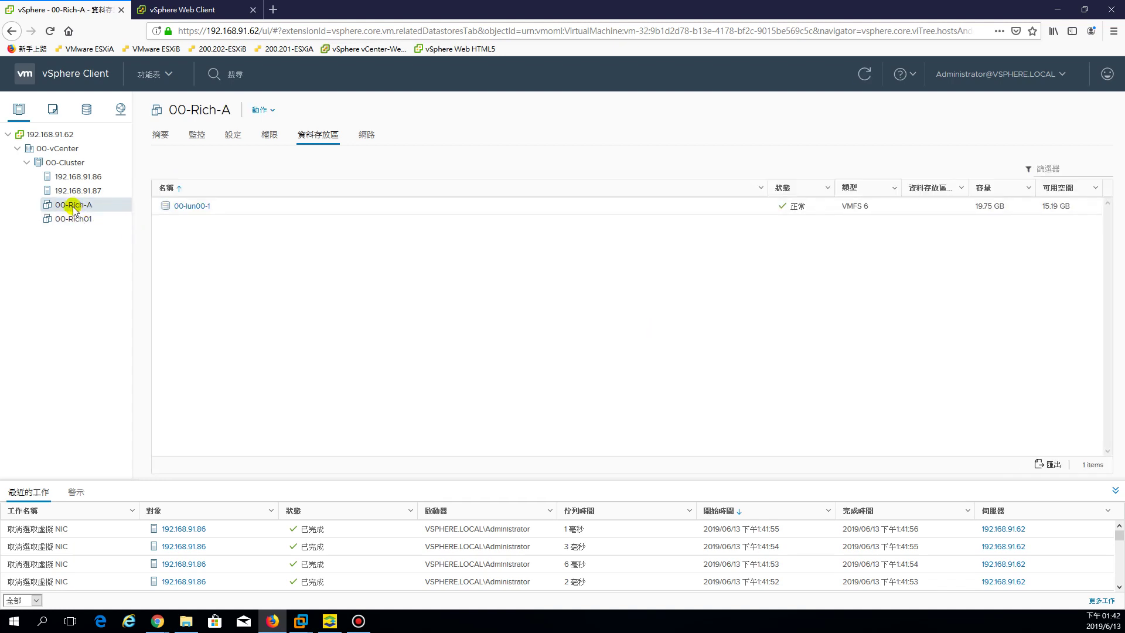
{"action": "right_click", "coordinate": [73, 208]}
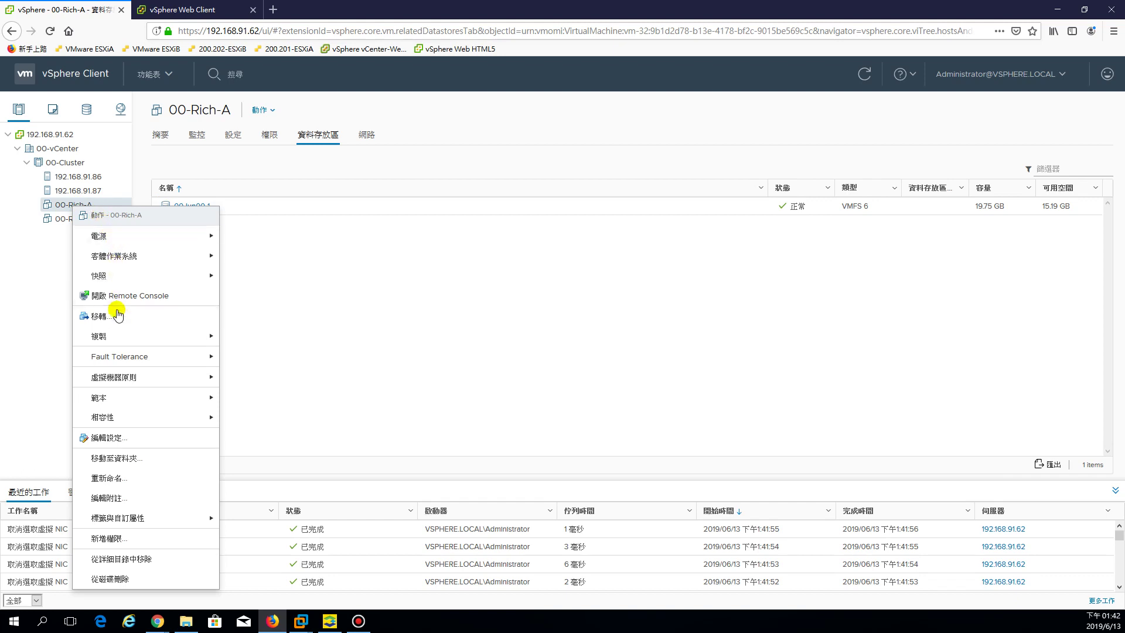
{"action": "left_click", "coordinate": [108, 317]}
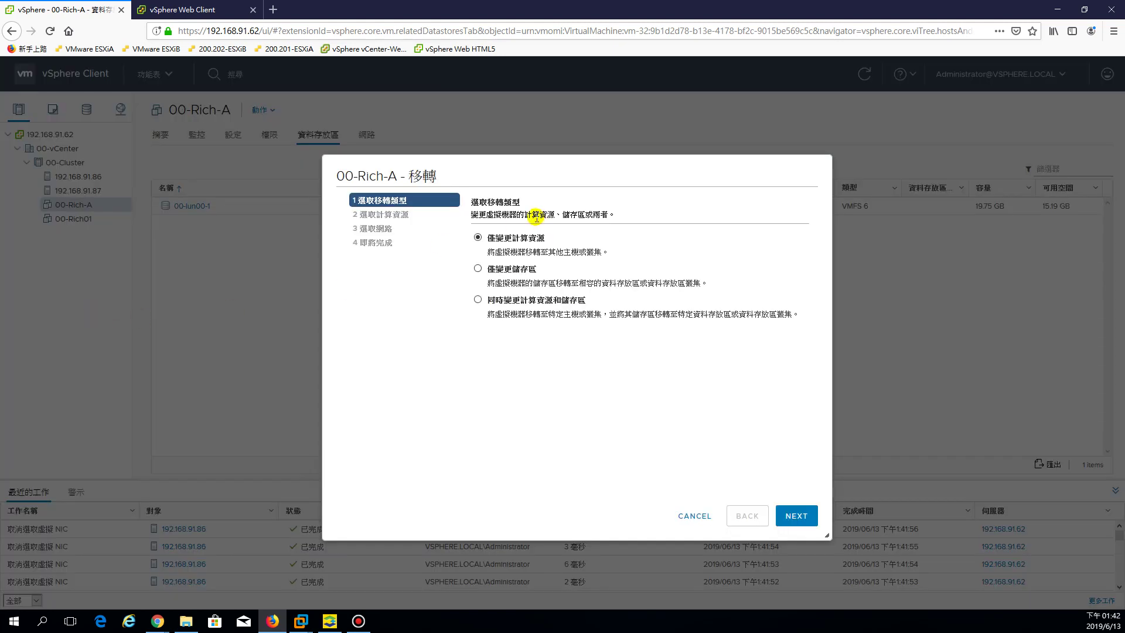
{"action": "left_click_drag", "start_coordinate": [503, 239], "coordinate": [550, 247]}
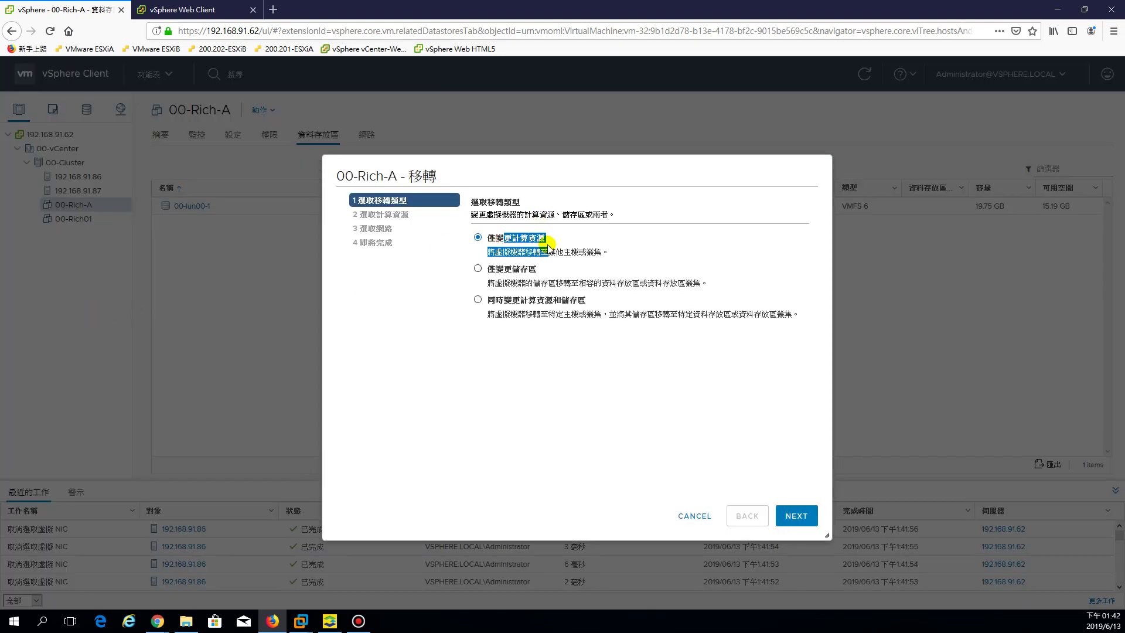
{"action": "left_click", "coordinate": [746, 389]}
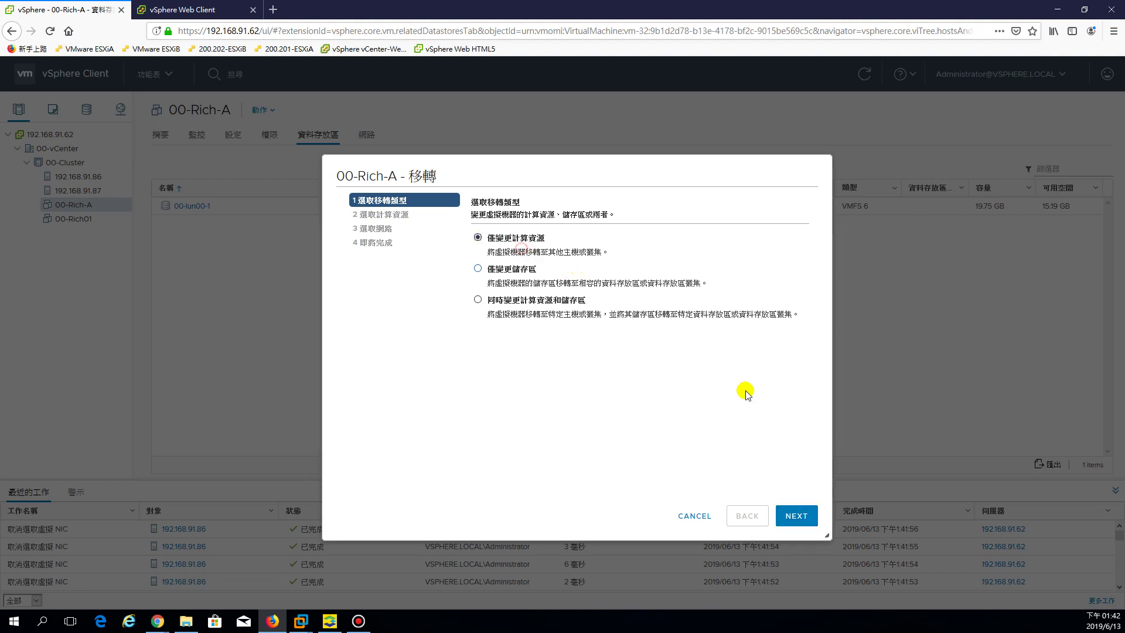
{"action": "left_click", "coordinate": [808, 519]}
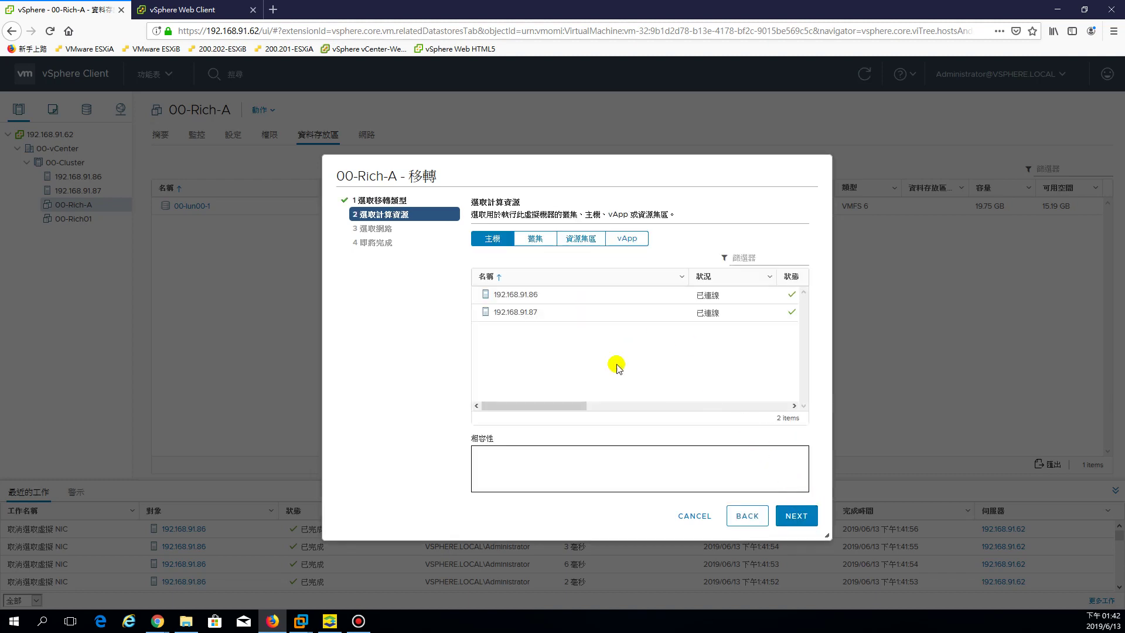
Choose host 192.168.91.87 as the migration's compute resource, check its compatibility result and continue to the network selection
{"action": "left_click", "coordinate": [504, 294]}
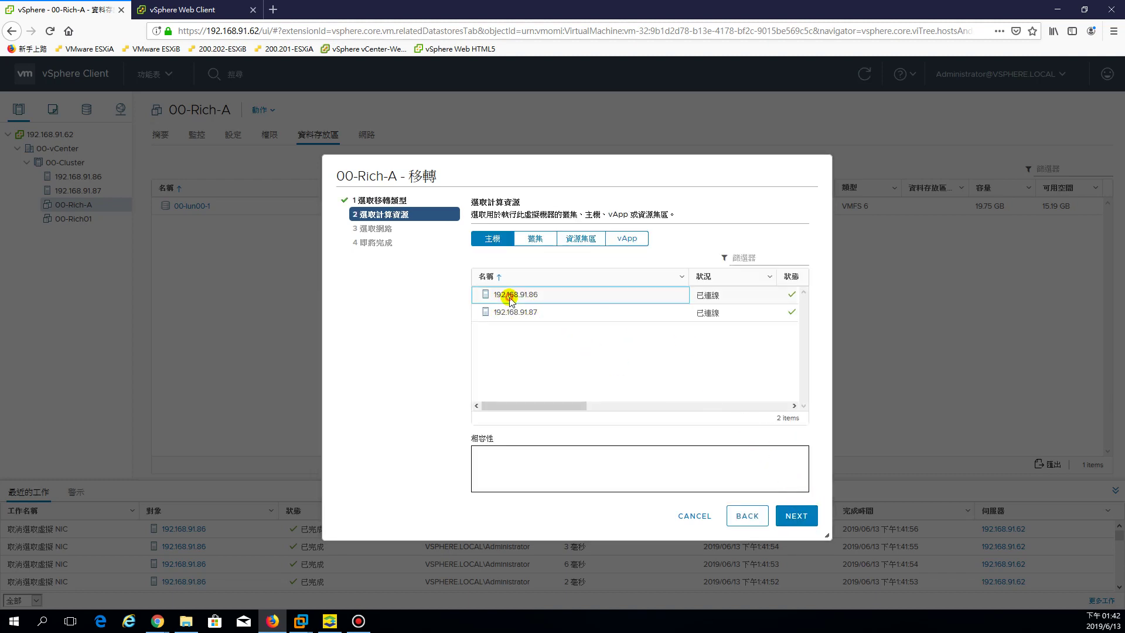
{"action": "left_click", "coordinate": [516, 314]}
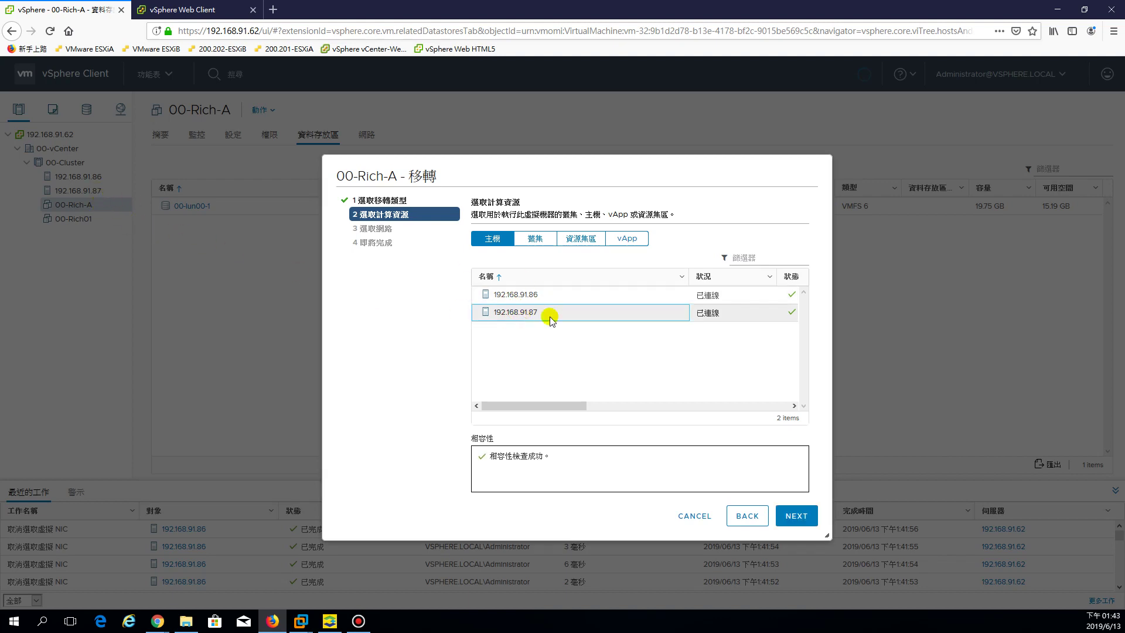
{"action": "left_click_drag", "start_coordinate": [491, 457], "coordinate": [543, 457]}
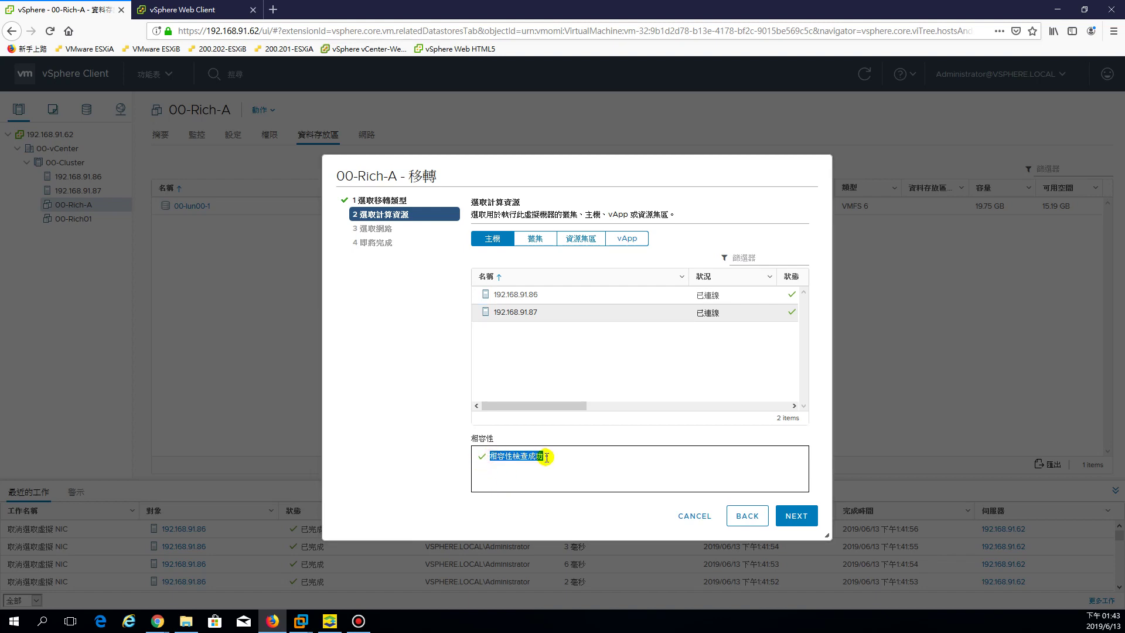
{"action": "left_click", "coordinate": [800, 520]}
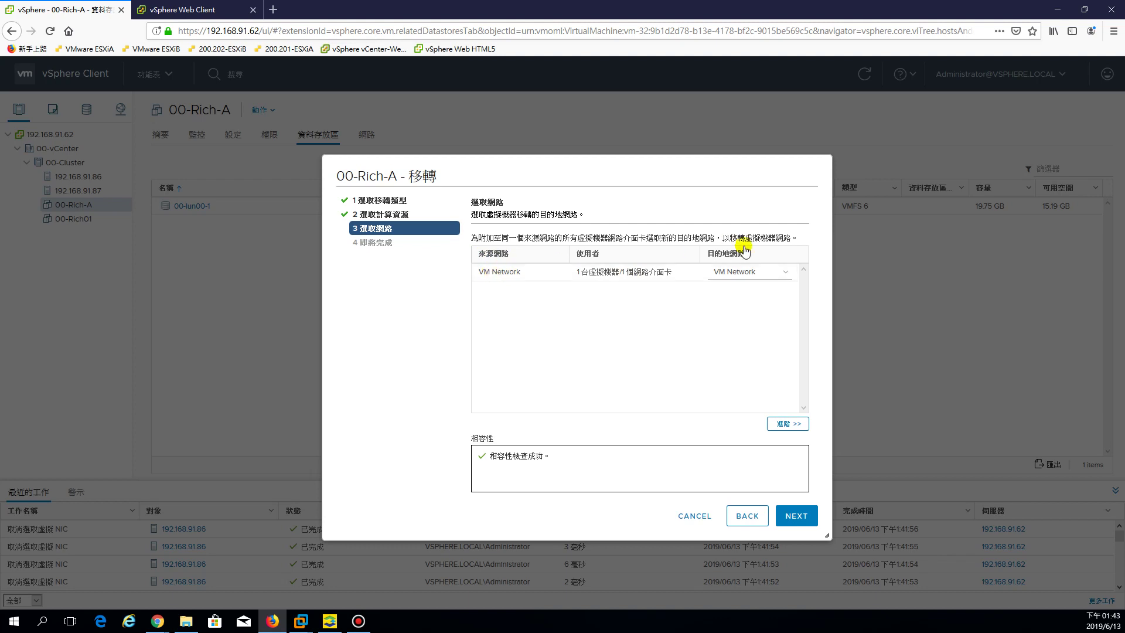
Review the destination network choices, keep VM Network for 00-Rich-A and proceed to the migration summary
{"action": "left_click", "coordinate": [783, 274]}
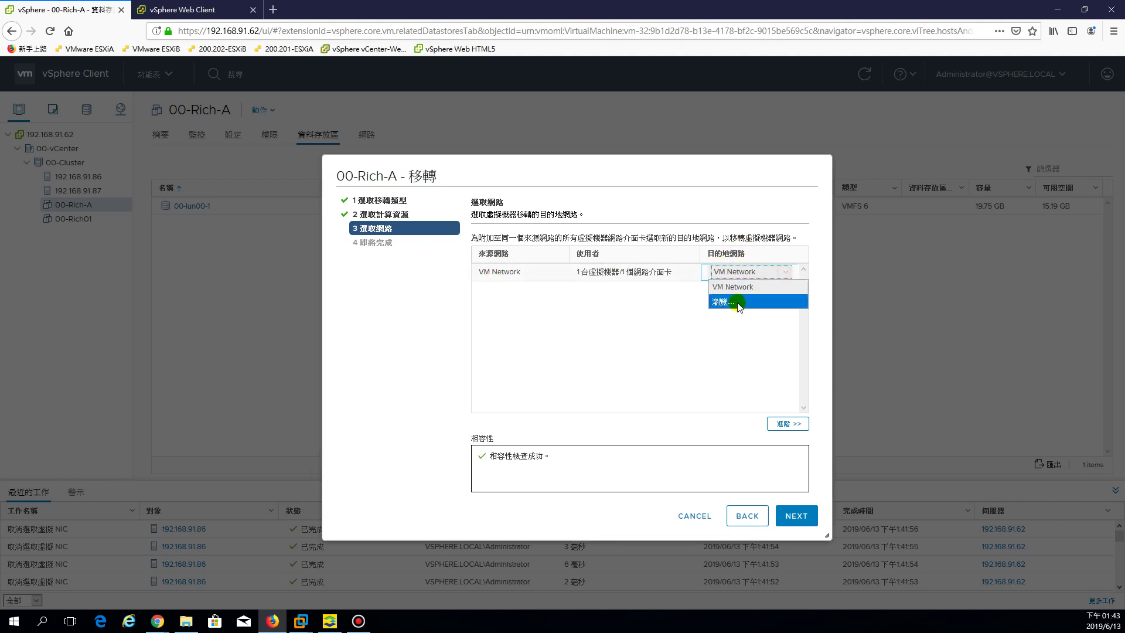
{"action": "left_click", "coordinate": [754, 366]}
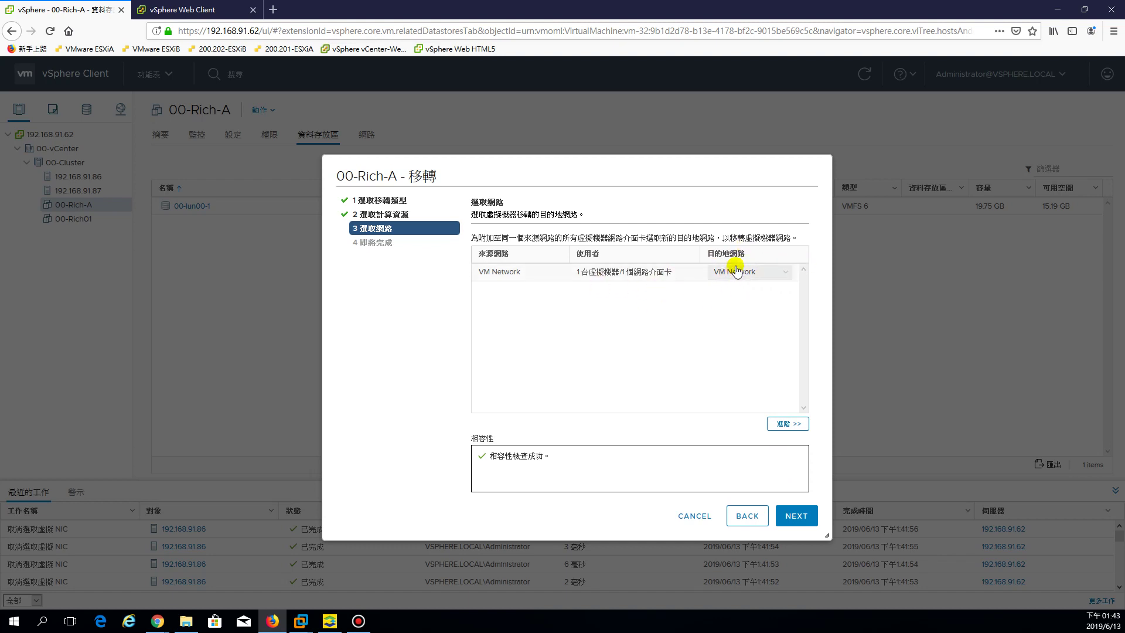
{"action": "left_click", "coordinate": [797, 517]}
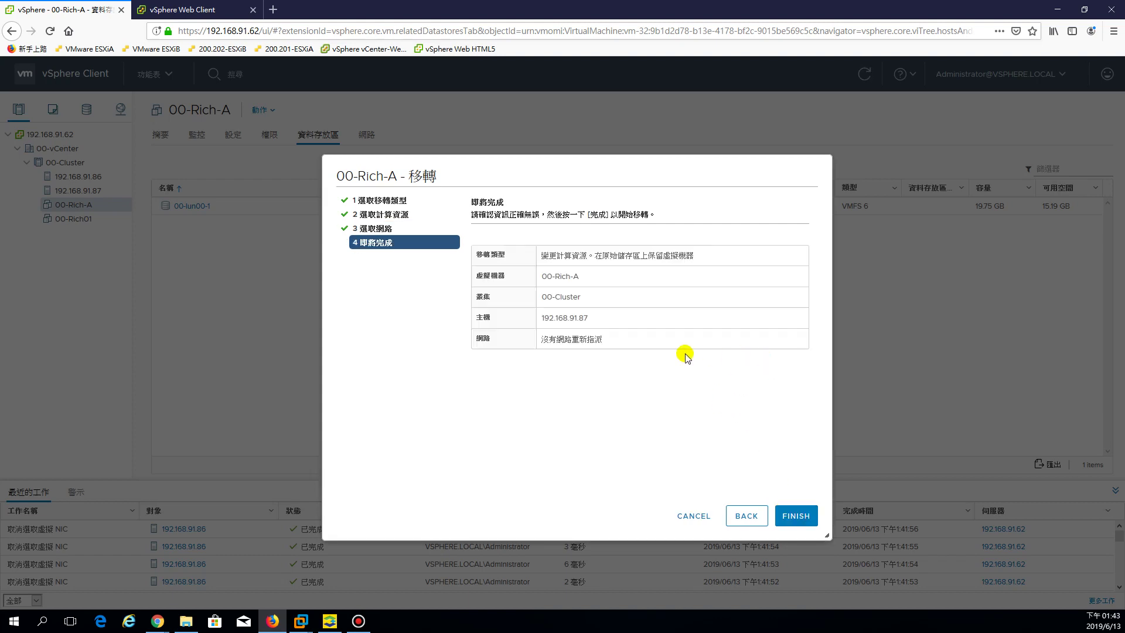
Complete the migration of 00-Rich-A to host 192.168.91.87 and check the result in its summary and the recent tasks
{"action": "left_click", "coordinate": [800, 518]}
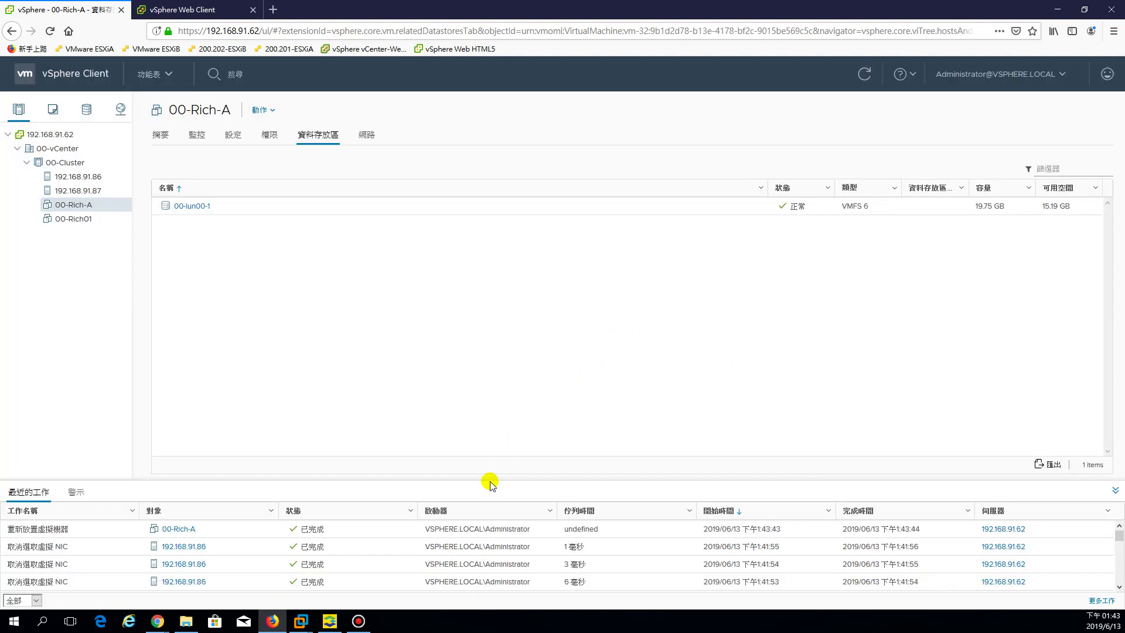
{"action": "left_click_drag", "start_coordinate": [490, 479], "coordinate": [505, 432]}
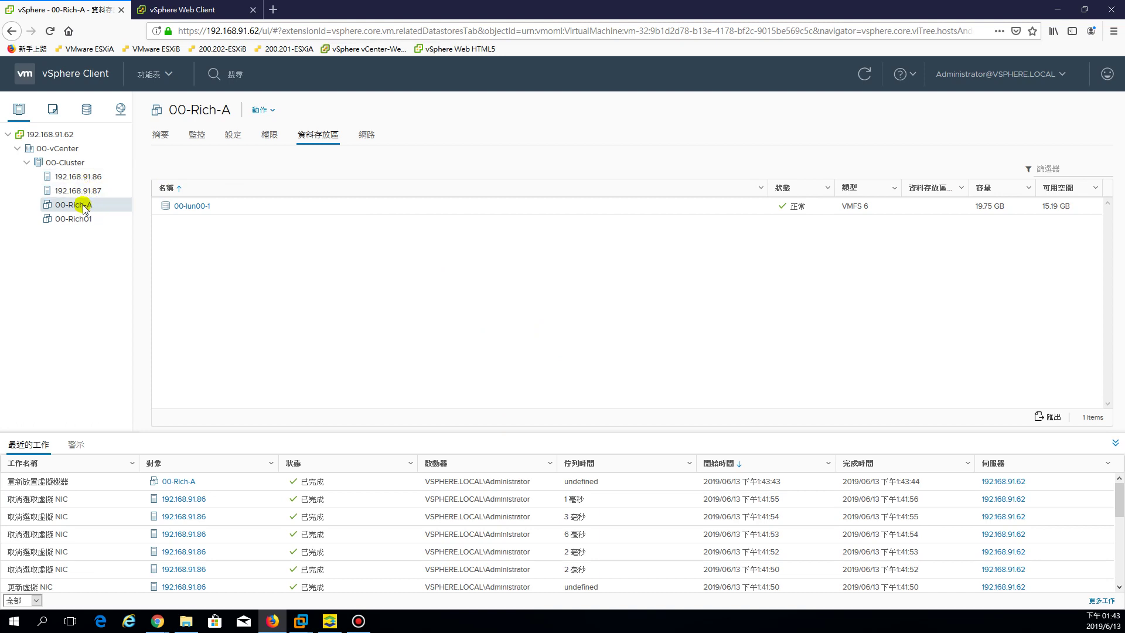
{"action": "left_click", "coordinate": [161, 134]}
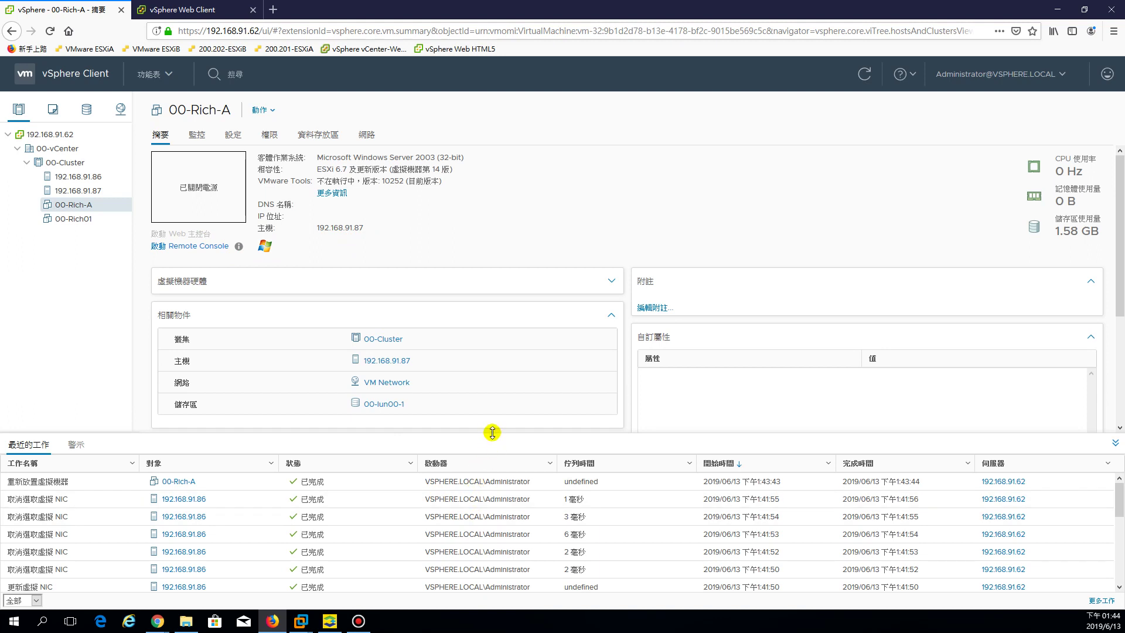
{"action": "left_click_drag", "start_coordinate": [493, 422], "coordinate": [498, 391]}
{"action": "scroll", "coordinate": [403, 467], "scroll_direction": "down", "scroll_amount": 3}
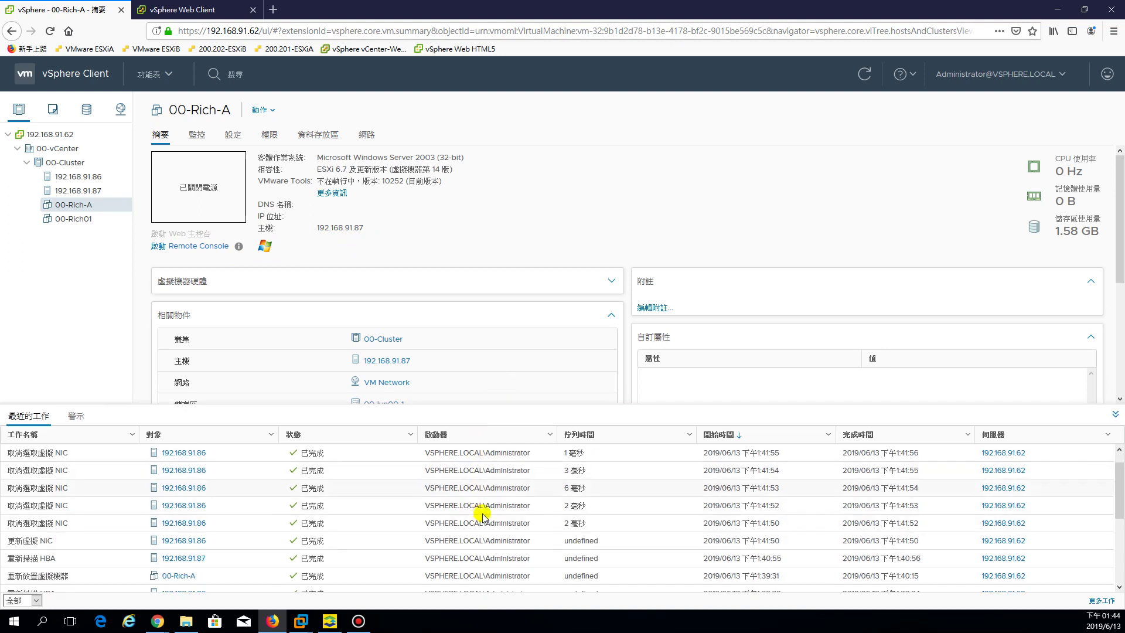
{"action": "scroll", "coordinate": [491, 515], "scroll_direction": "up", "scroll_amount": 3}
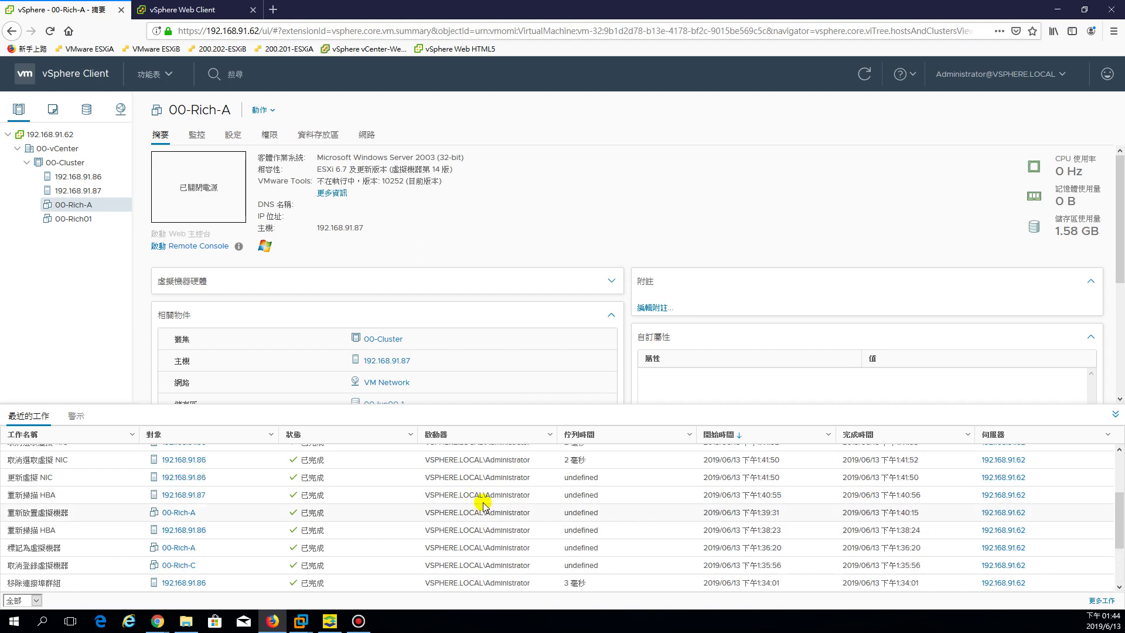
{"action": "scroll", "coordinate": [482, 492], "scroll_direction": "up", "scroll_amount": 1}
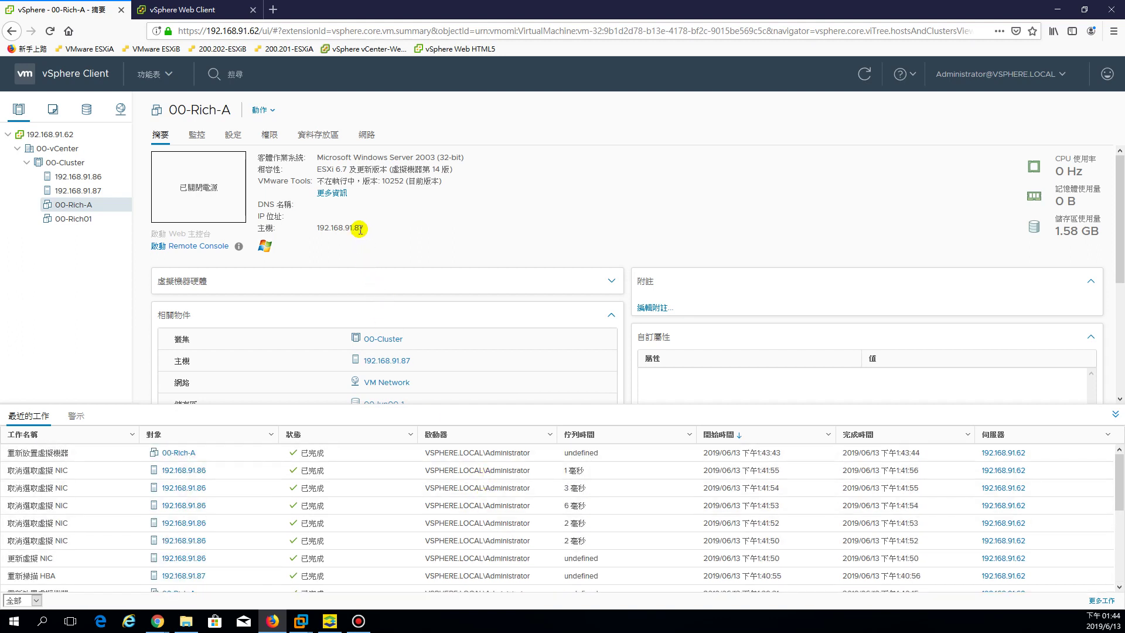
Migrate 00-Rich-A to host 192.168.91.86, changing the compute resource only and keeping VM Network as the destination network
{"action": "right_click", "coordinate": [81, 202]}
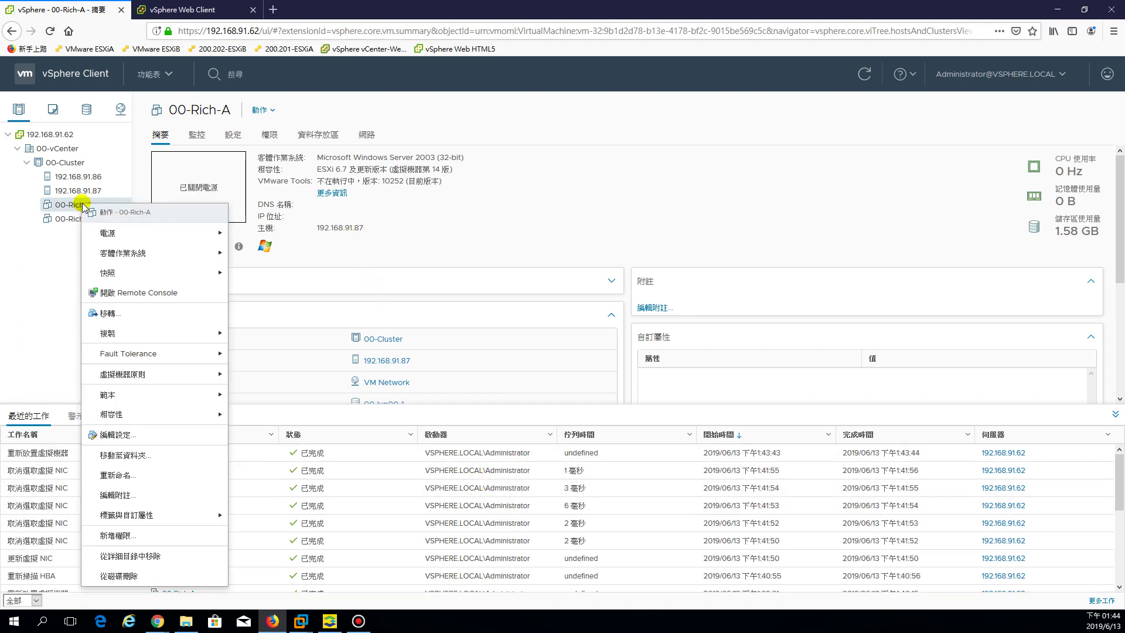
{"action": "left_click", "coordinate": [125, 318]}
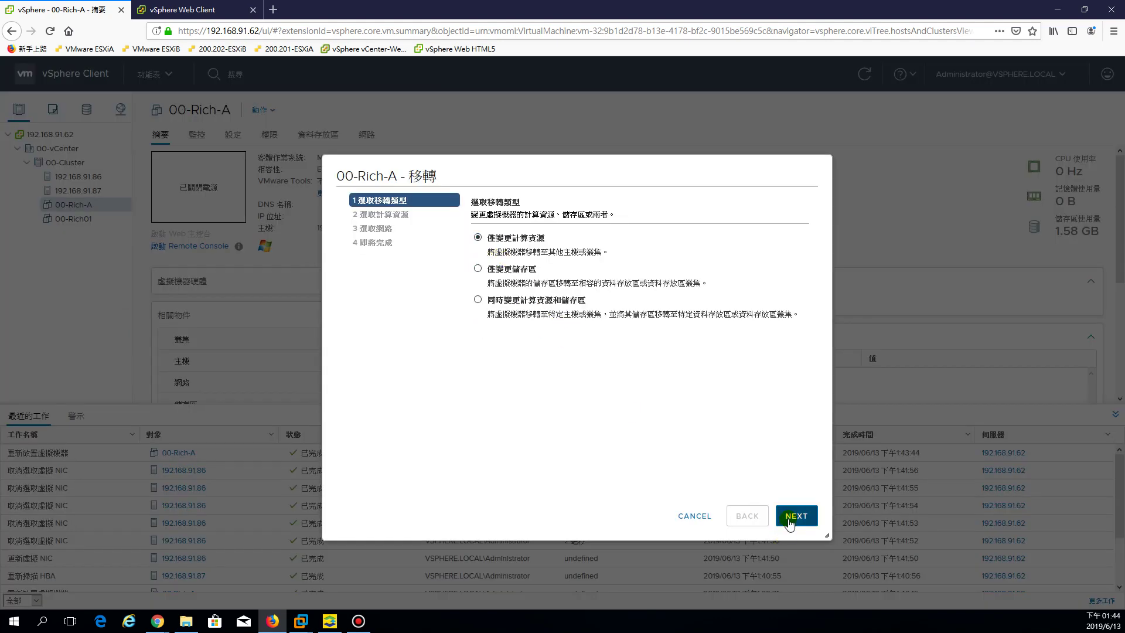
{"action": "left_click", "coordinate": [788, 519]}
{"action": "left_click", "coordinate": [538, 295]}
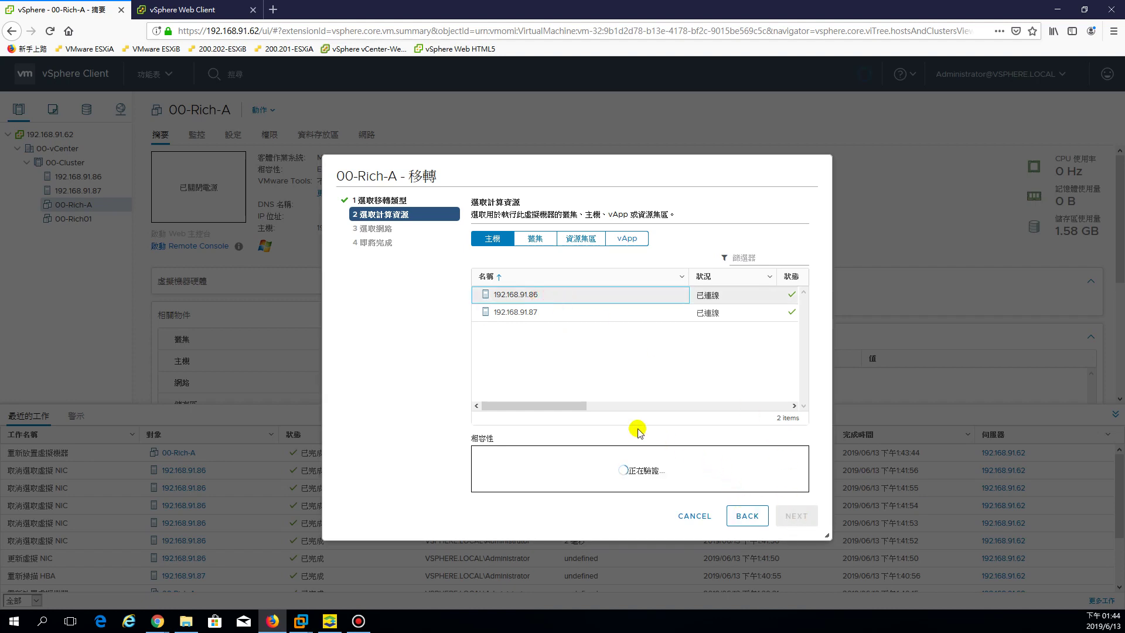
{"action": "left_click", "coordinate": [797, 516]}
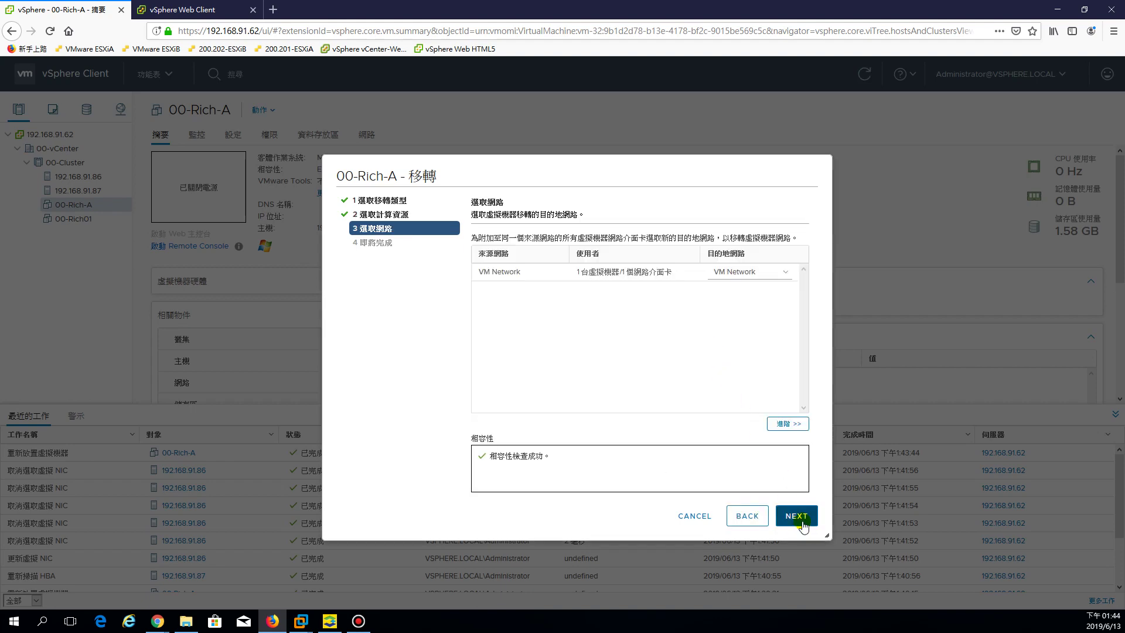
{"action": "left_click", "coordinate": [797, 516]}
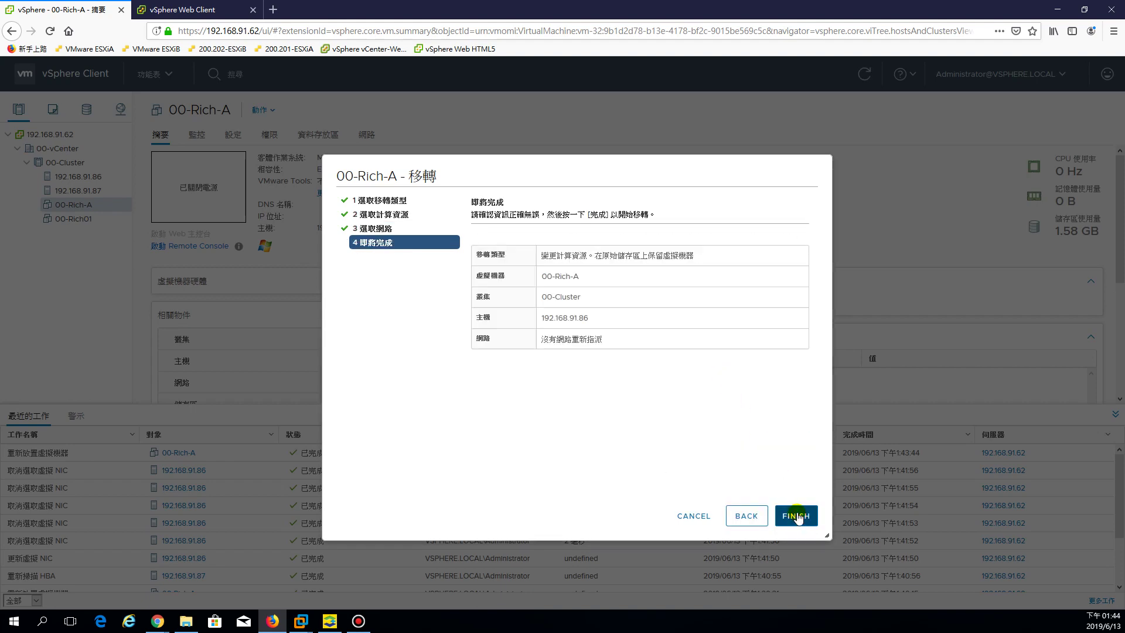
{"action": "left_click", "coordinate": [797, 516]}
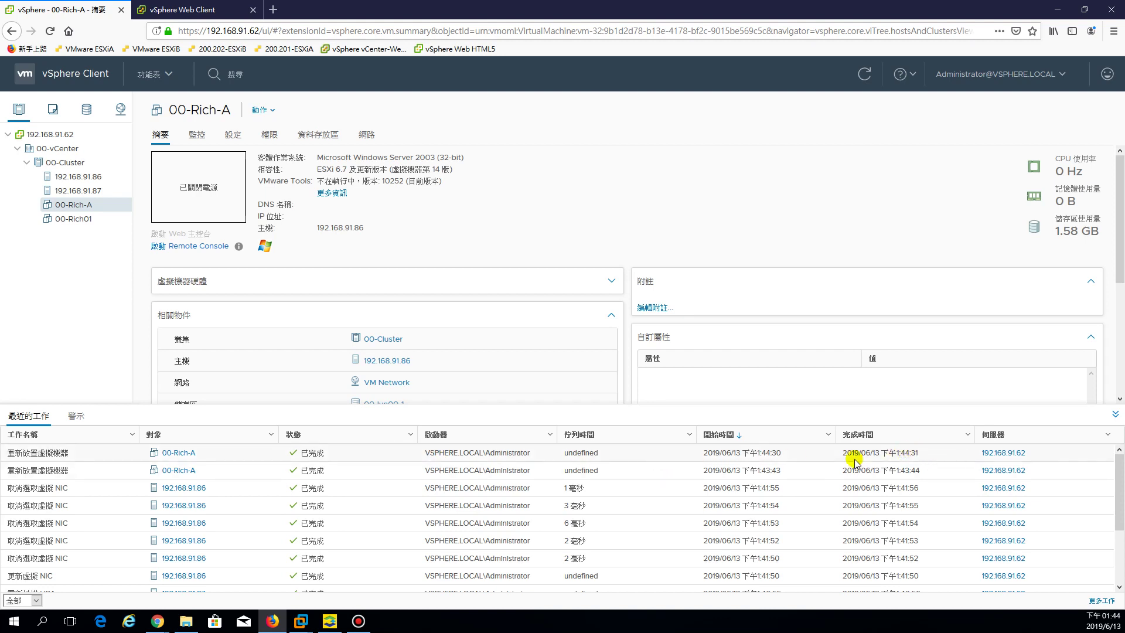
Check which host runs 00-Rich-A and which network it is attached to
{"action": "left_click_drag", "start_coordinate": [333, 228], "coordinate": [364, 228]}
{"action": "left_click", "coordinate": [374, 231]}
{"action": "left_click_drag", "start_coordinate": [328, 230], "coordinate": [362, 230]}
{"action": "left_click", "coordinate": [374, 225]}
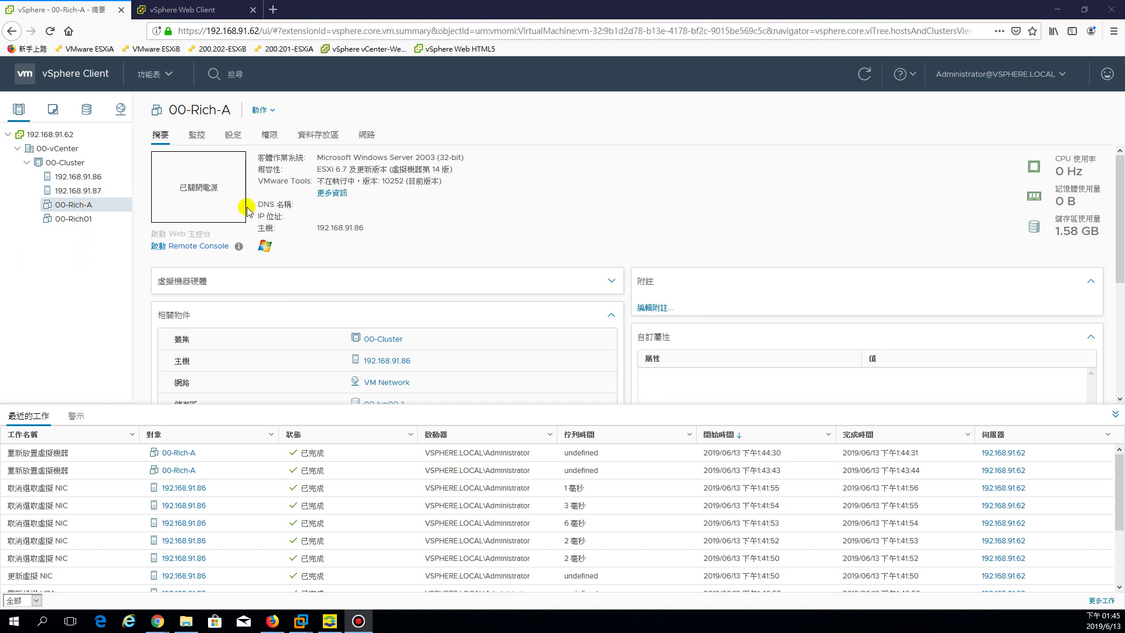
{"action": "left_click", "coordinate": [369, 136]}
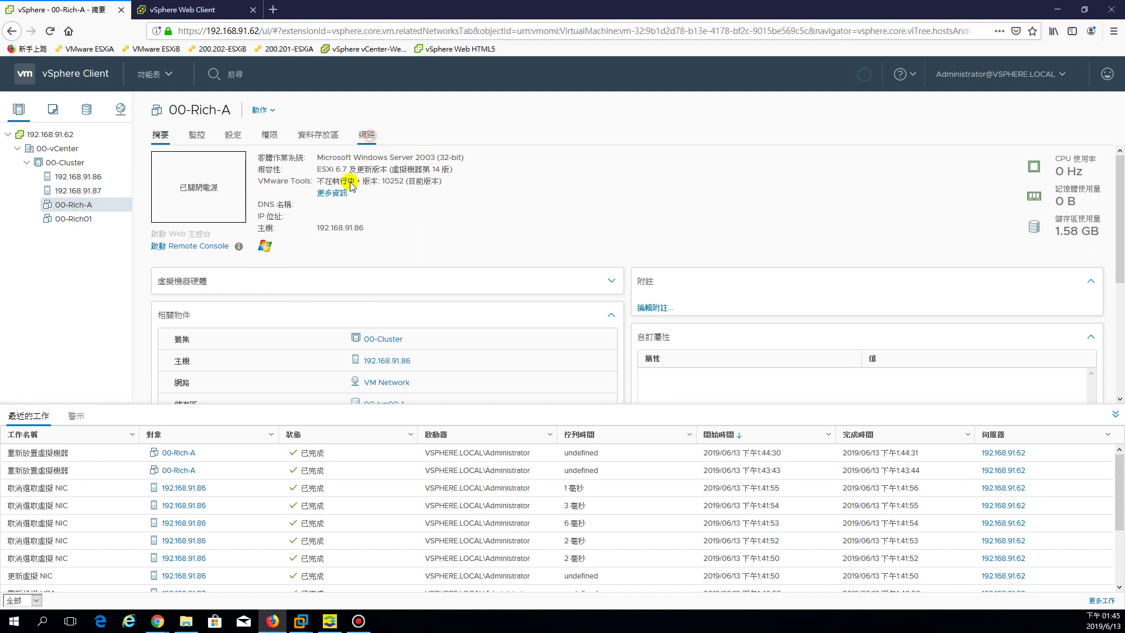
{"action": "left_click", "coordinate": [199, 136]}
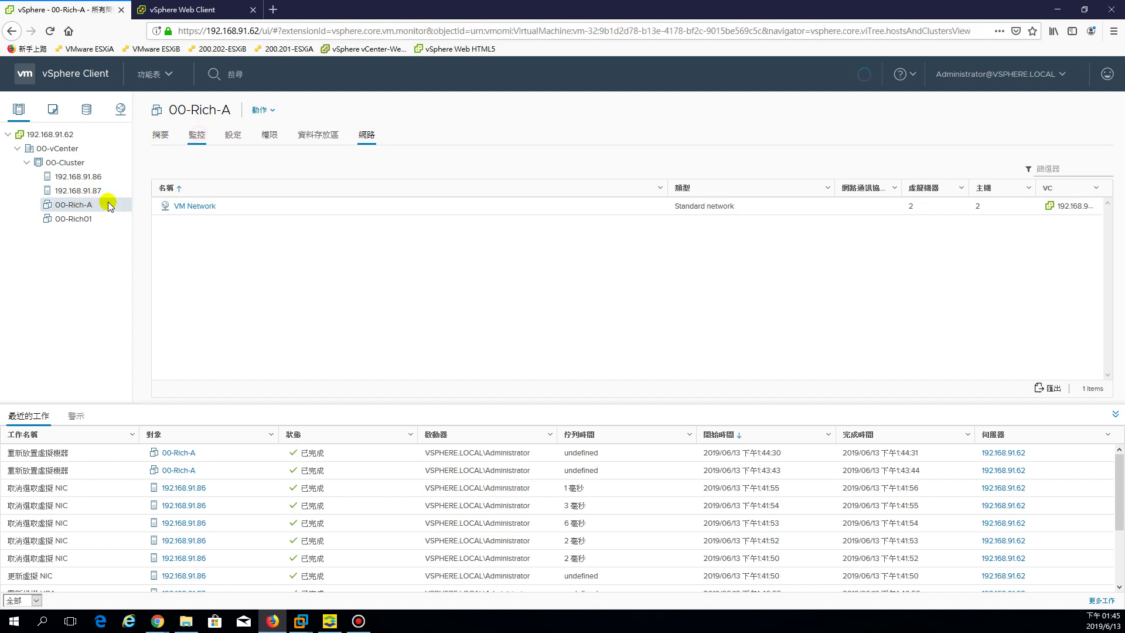
Inspect the VMkernel adapters of host 192.168.91.86, and vSwitch0's topology on host 192.168.91.87 in the vSphere Web Client
{"action": "left_click", "coordinate": [82, 176]}
{"action": "left_click", "coordinate": [223, 138]}
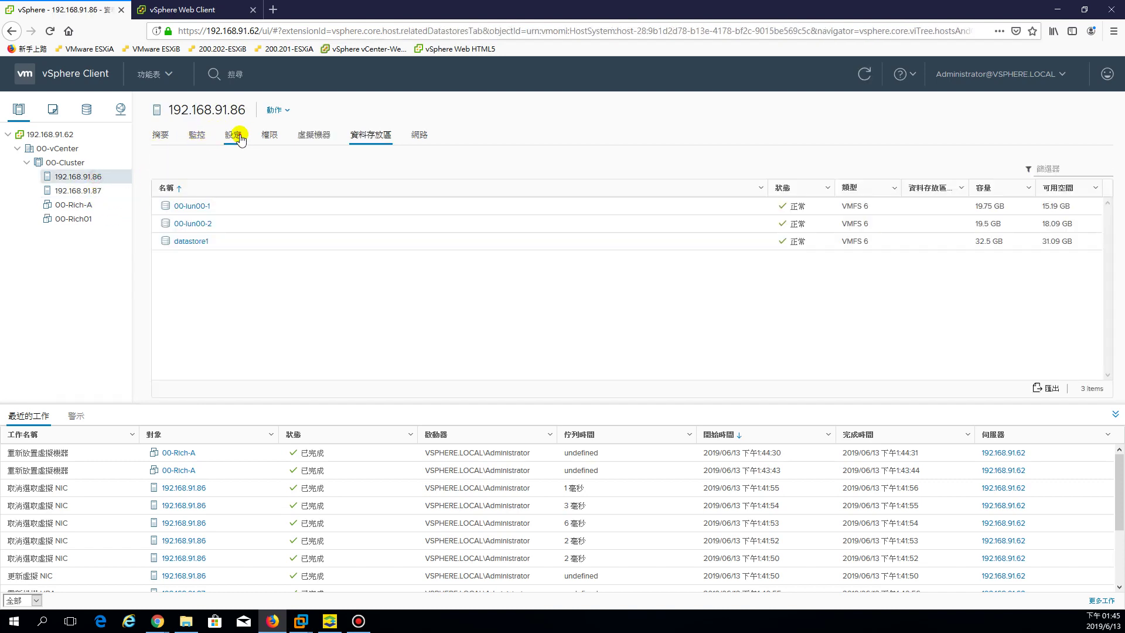
{"action": "left_click", "coordinate": [200, 258]}
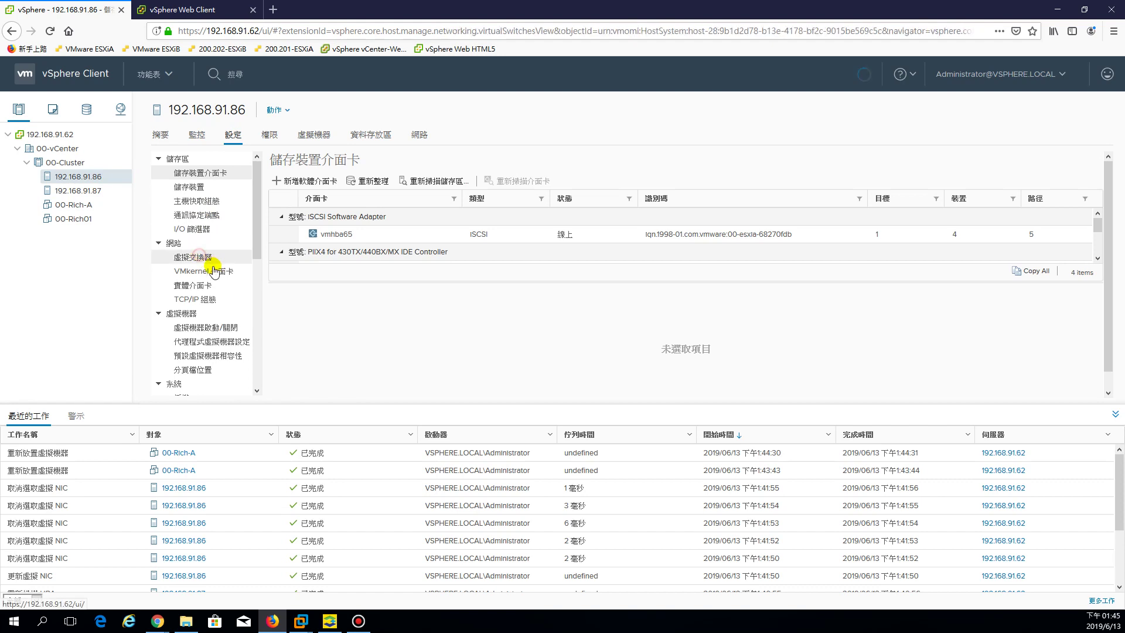
{"action": "left_click", "coordinate": [211, 271]}
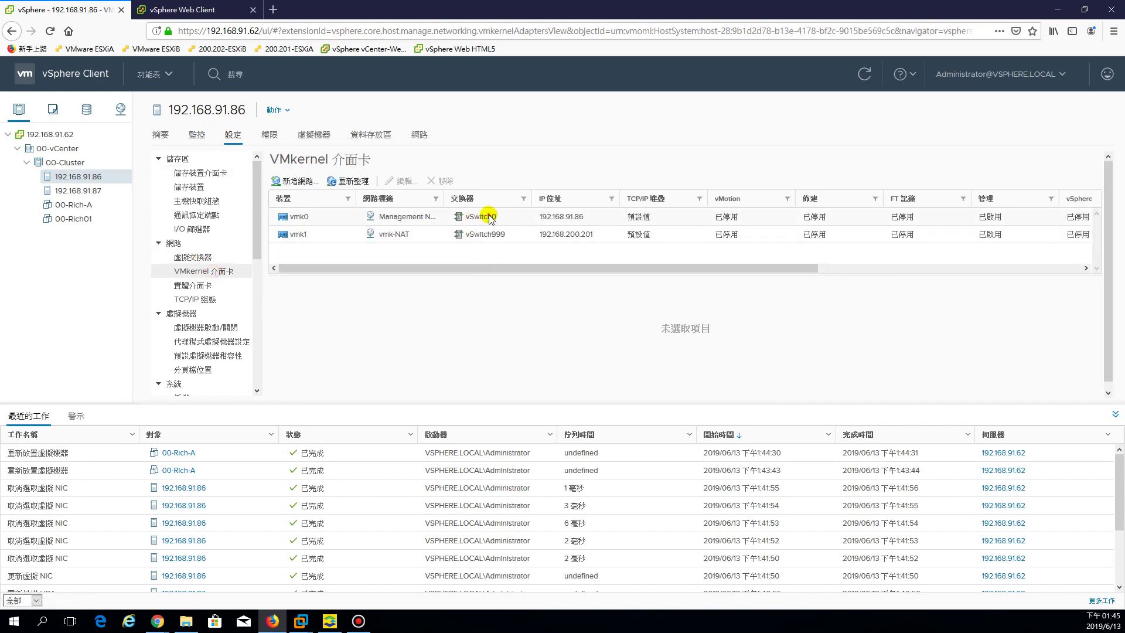
{"action": "left_click", "coordinate": [476, 234]}
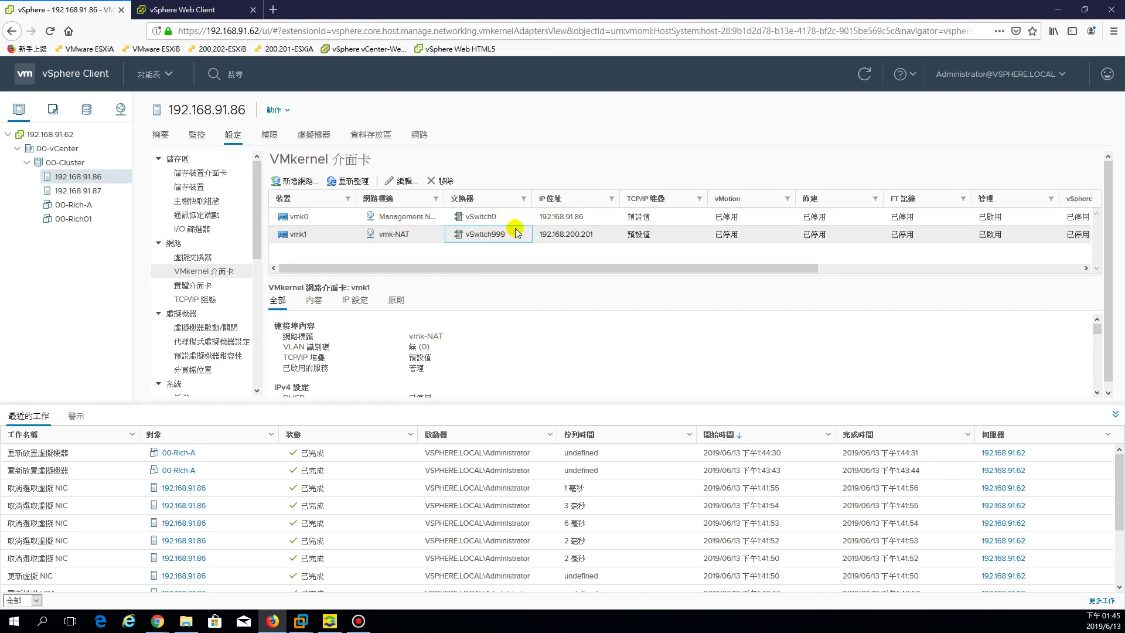
{"action": "left_click", "coordinate": [212, 13]}
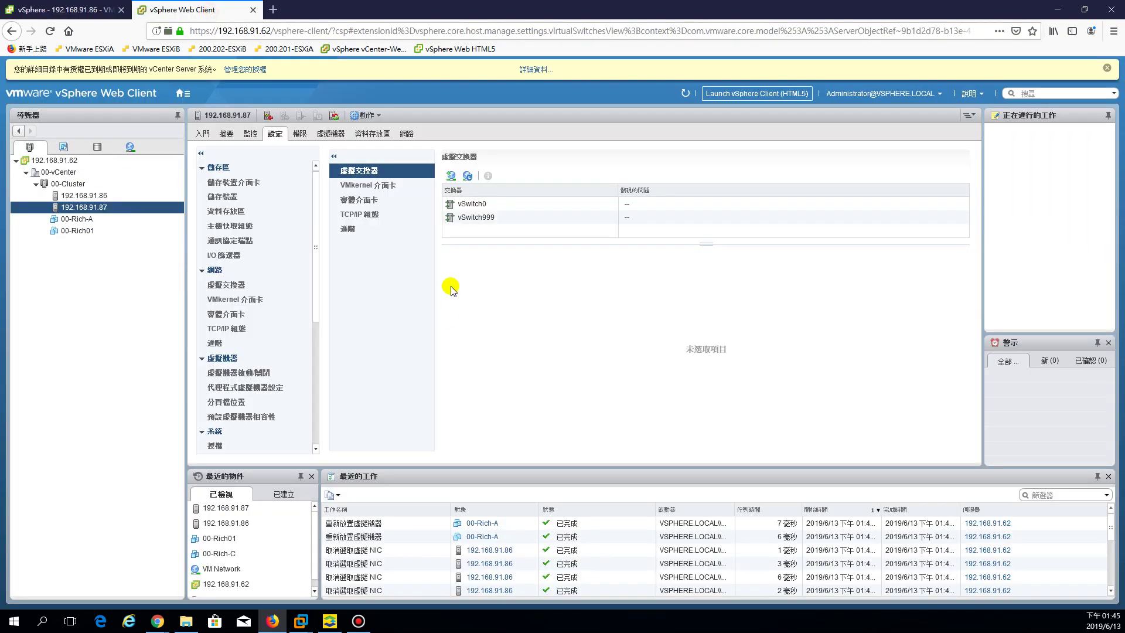
{"action": "left_click", "coordinate": [482, 207]}
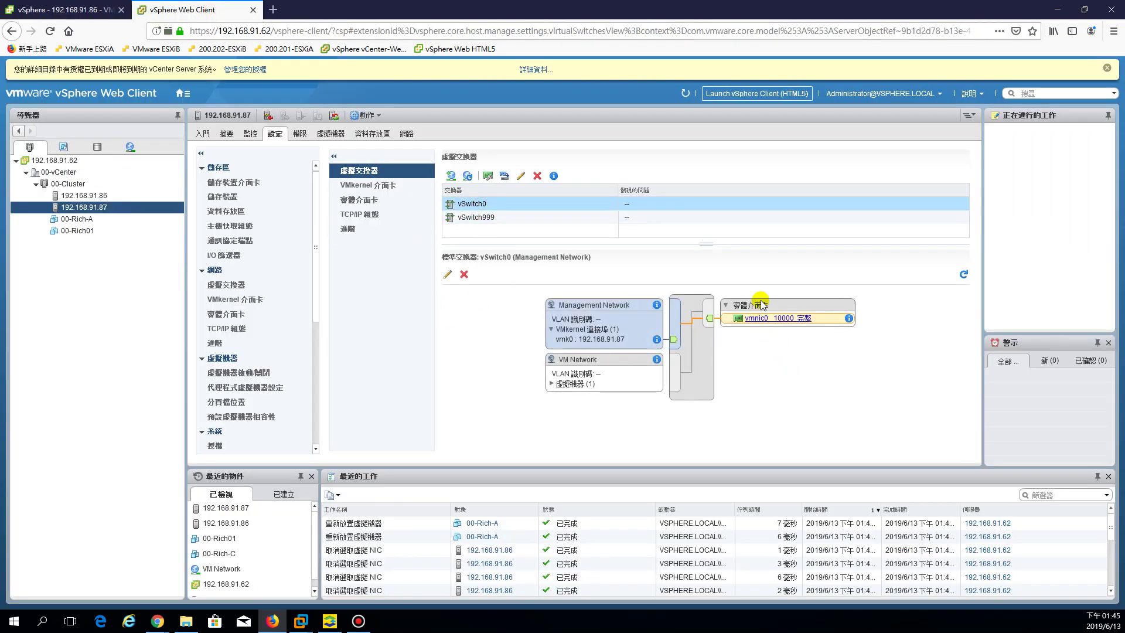
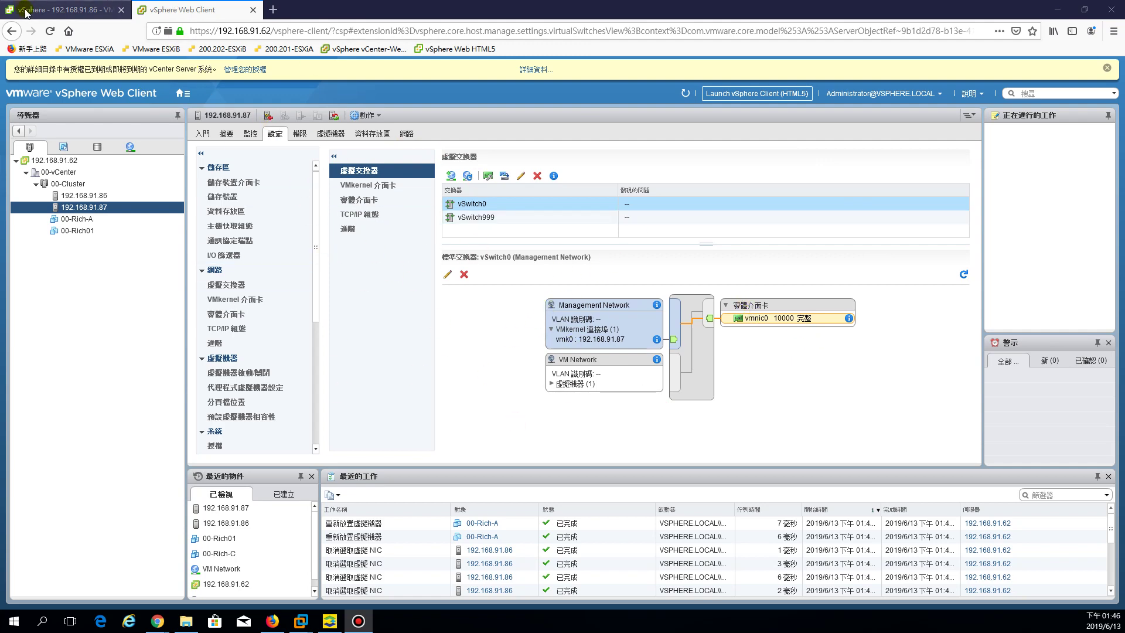
Return to the HTML5 vSphere Client and start adding networking from the virtual switches of host 192.168.91.86
{"action": "left_click", "coordinate": [68, 12]}
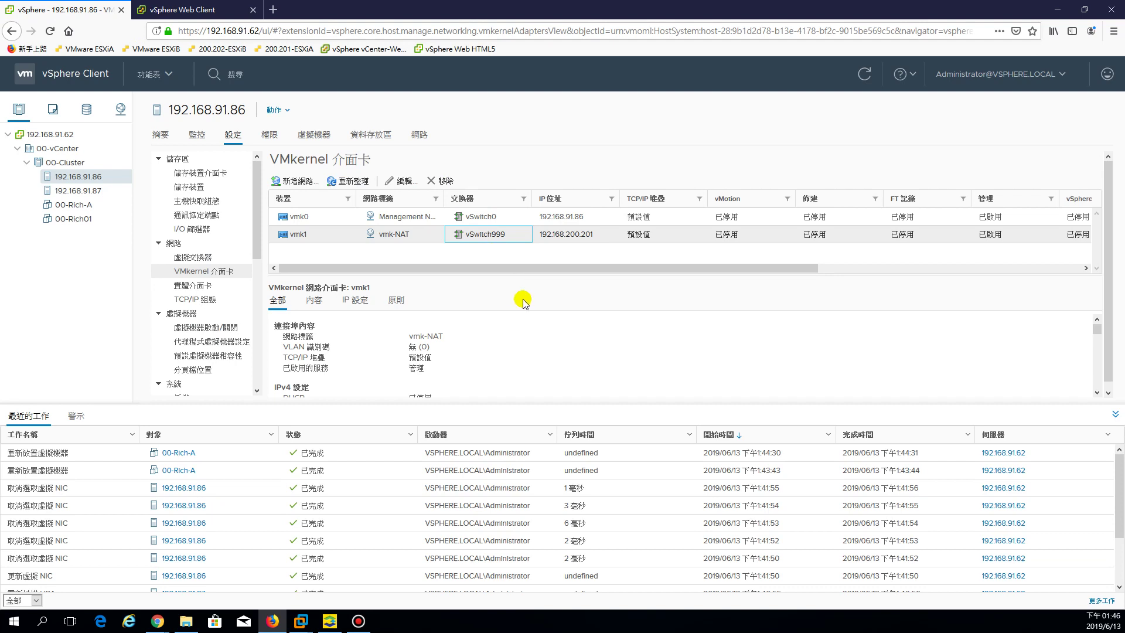
{"action": "left_click", "coordinate": [188, 257]}
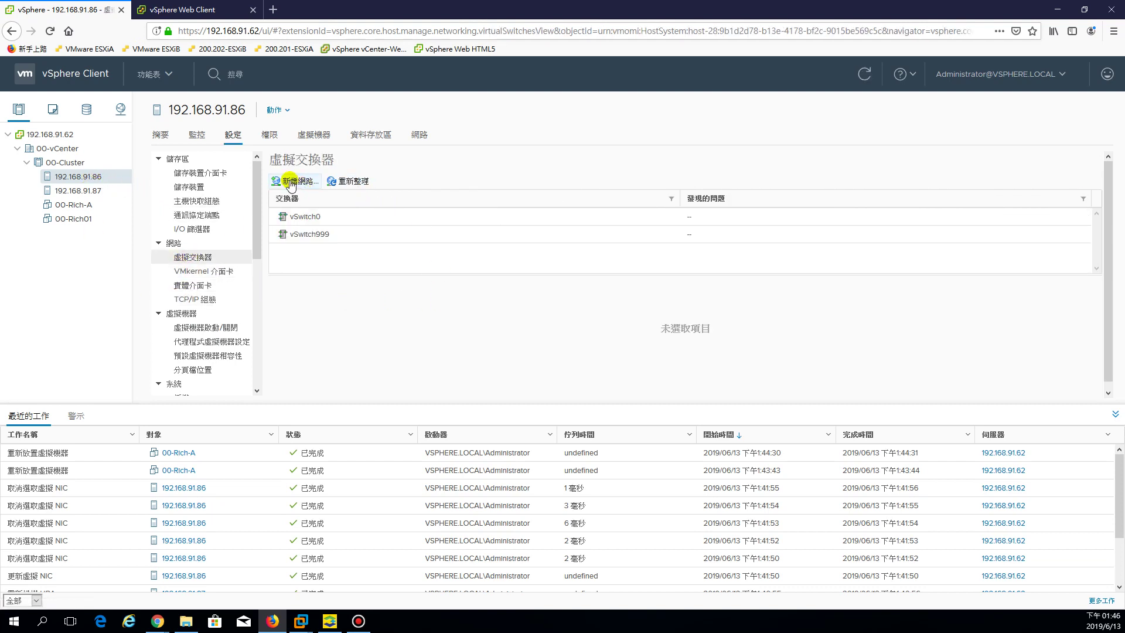
{"action": "left_click", "coordinate": [290, 182]}
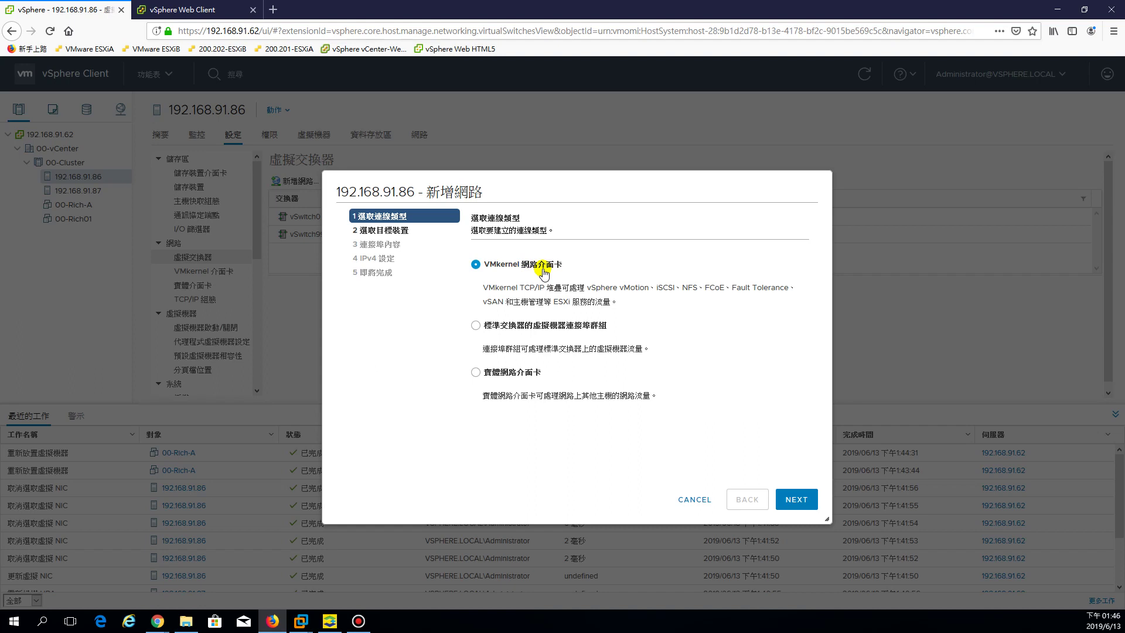
Examine the available connection types and the services that a VMkernel network adapter can carry
{"action": "left_click_drag", "start_coordinate": [494, 287], "coordinate": [619, 287]}
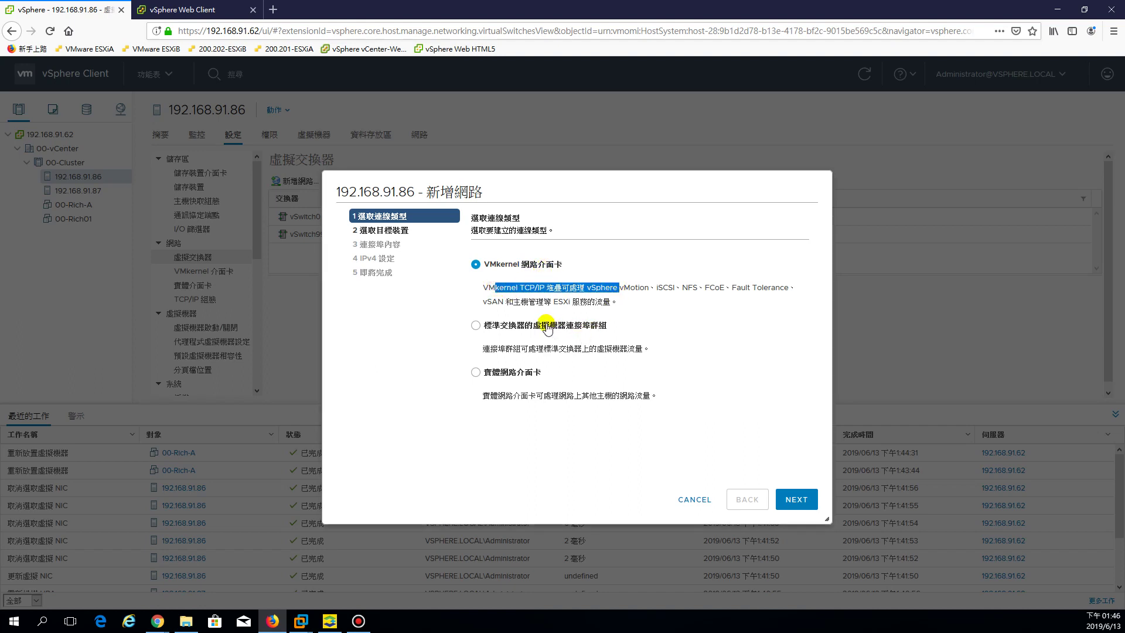
{"action": "left_click_drag", "start_coordinate": [622, 324], "coordinate": [514, 326]}
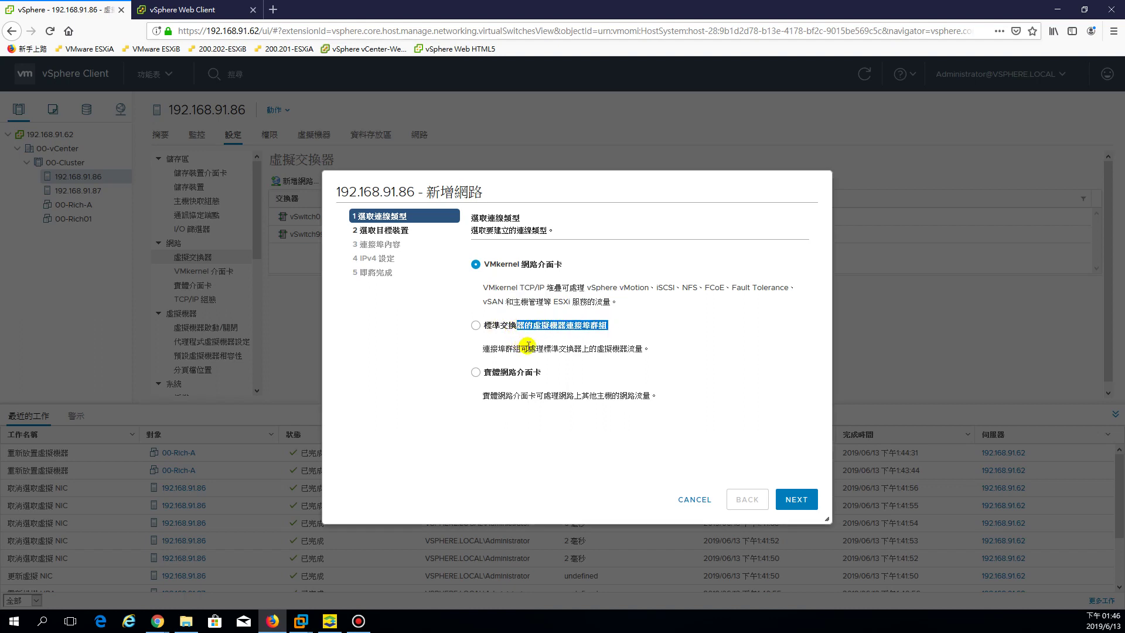
{"action": "left_click", "coordinate": [649, 323]}
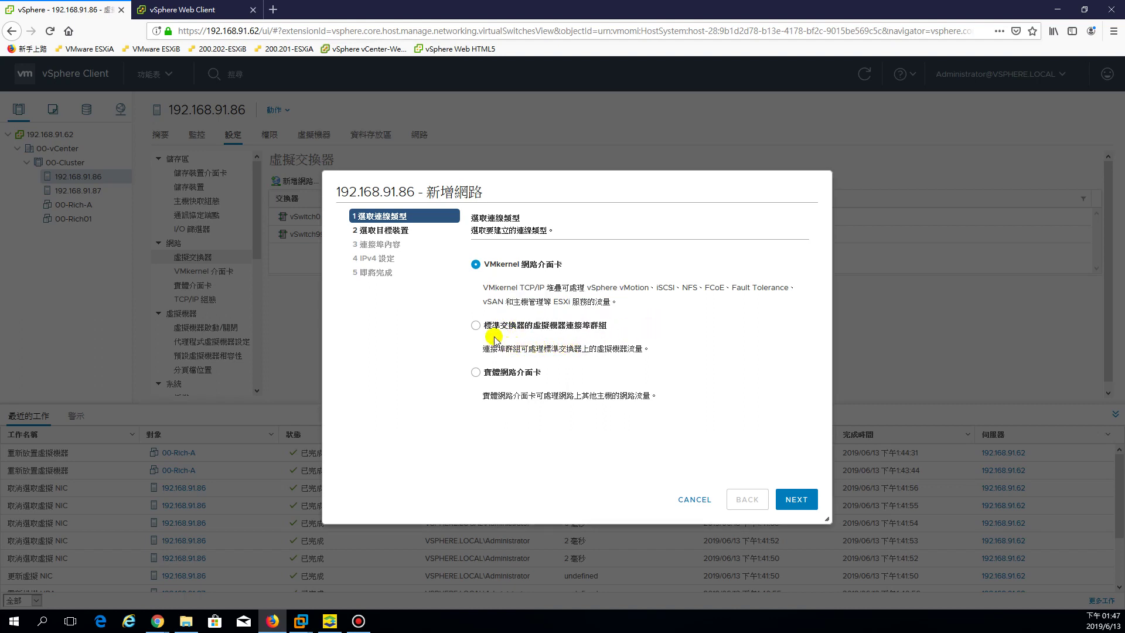
{"action": "left_click_drag", "start_coordinate": [569, 287], "coordinate": [778, 302]}
{"action": "left_click", "coordinate": [555, 302]}
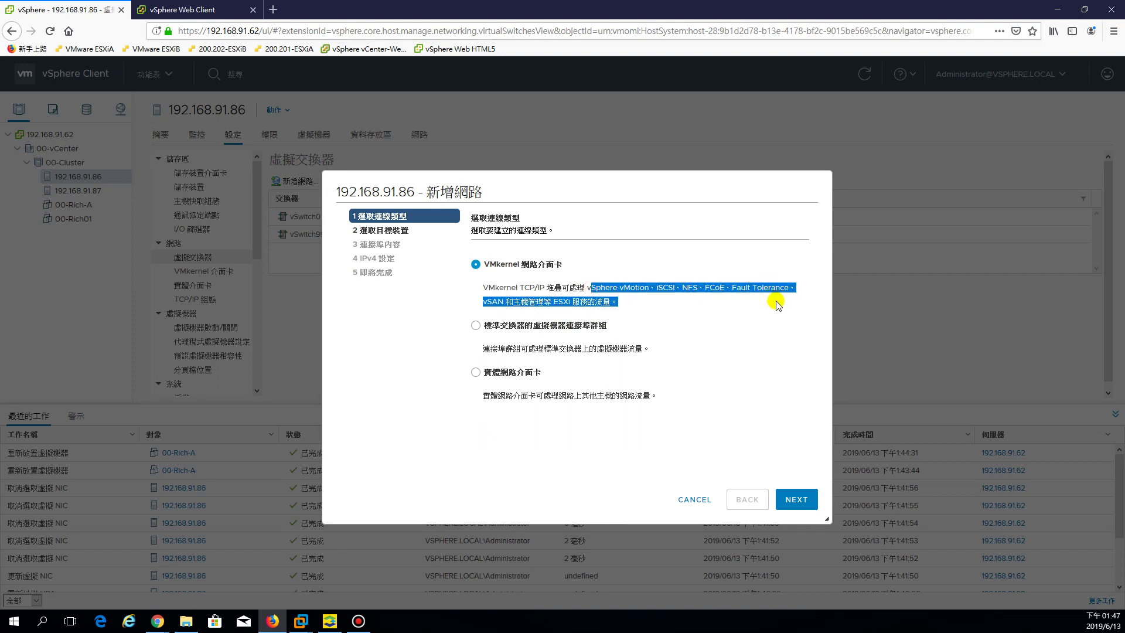
{"action": "left_click_drag", "start_coordinate": [495, 287], "coordinate": [629, 291]}
{"action": "left_click", "coordinate": [630, 291]}
{"action": "double_click", "coordinate": [665, 287]}
{"action": "double_click", "coordinate": [690, 287]}
{"action": "left_click_drag", "start_coordinate": [706, 287], "coordinate": [581, 314]}
Keep VMkernel network adapter as the connection type, look for existing networks, and choose a new standard switch with MTU 1500
{"action": "left_click", "coordinate": [807, 502]}
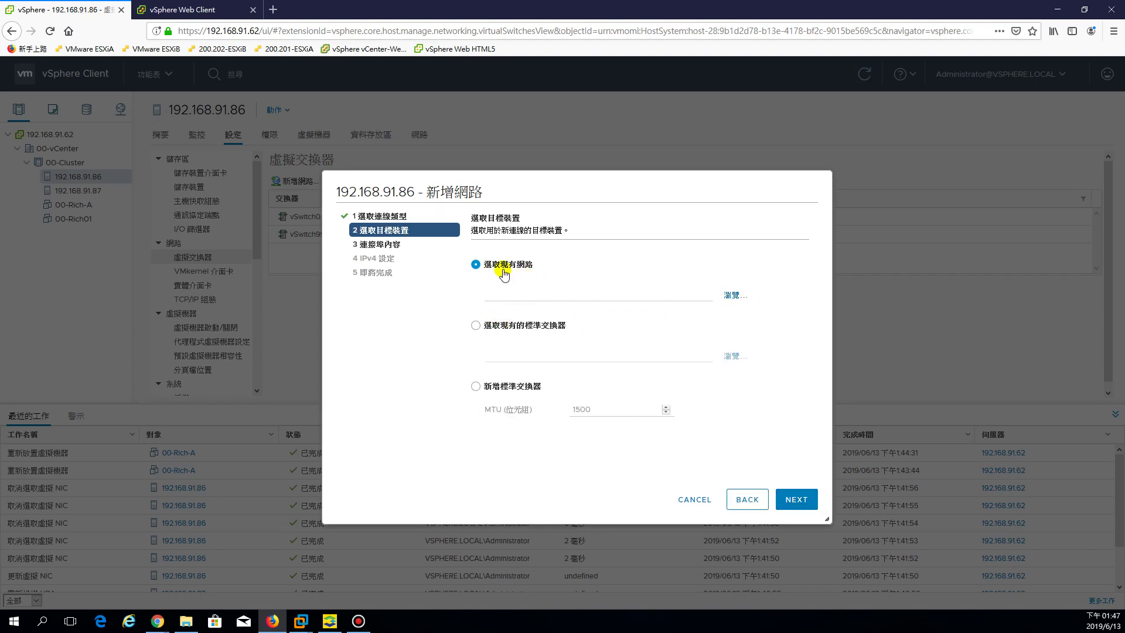
{"action": "left_click", "coordinate": [731, 296]}
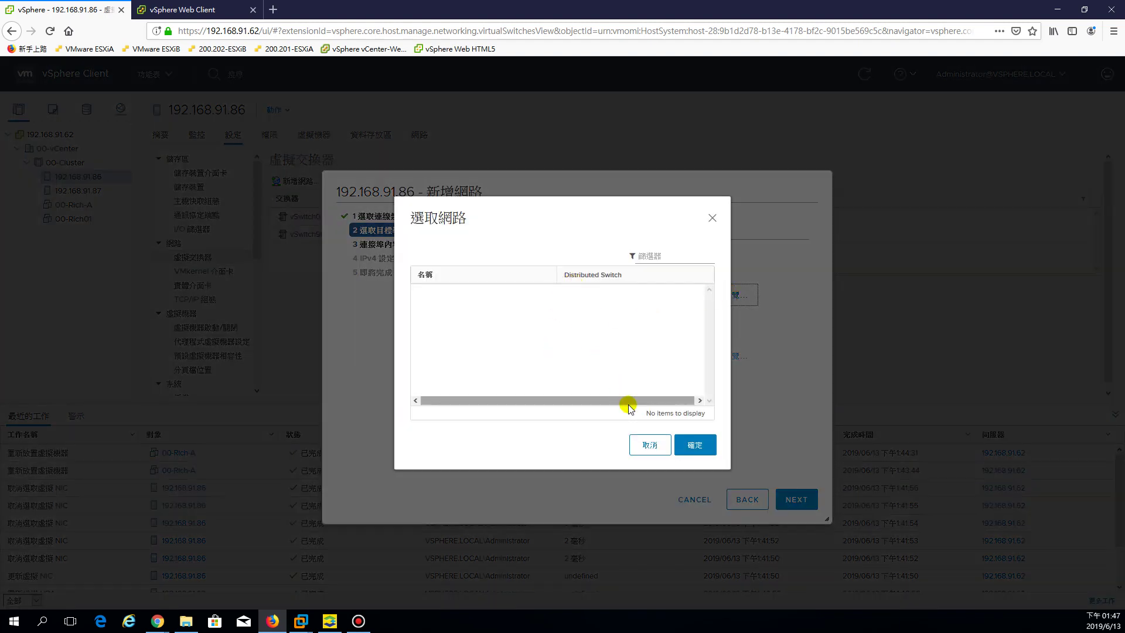
{"action": "left_click", "coordinate": [650, 445]}
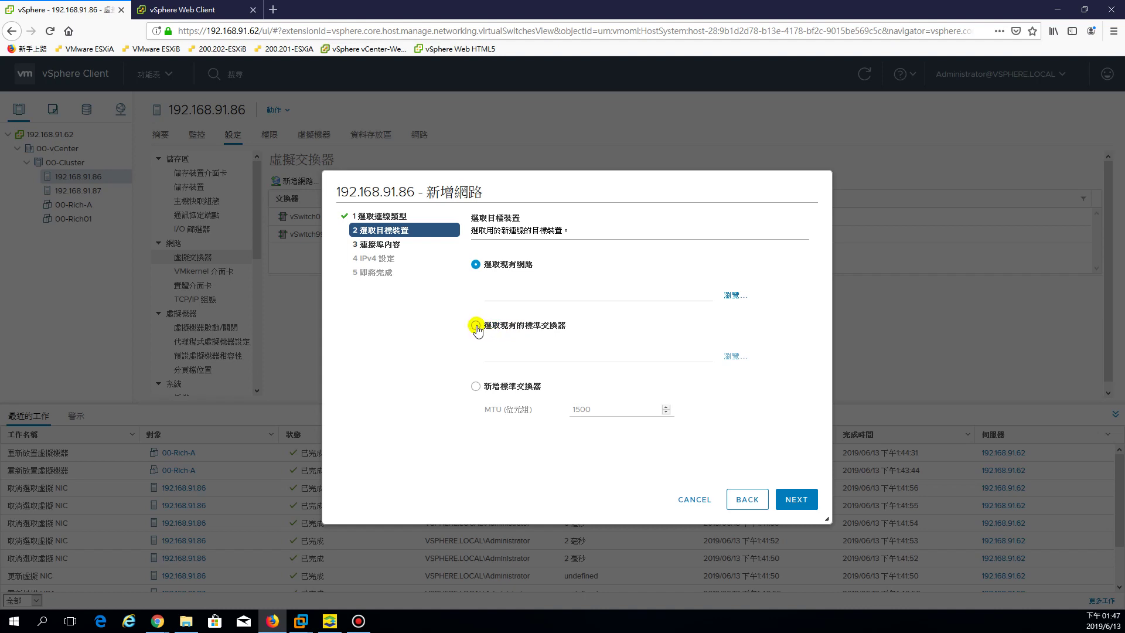
{"action": "left_click", "coordinate": [476, 386]}
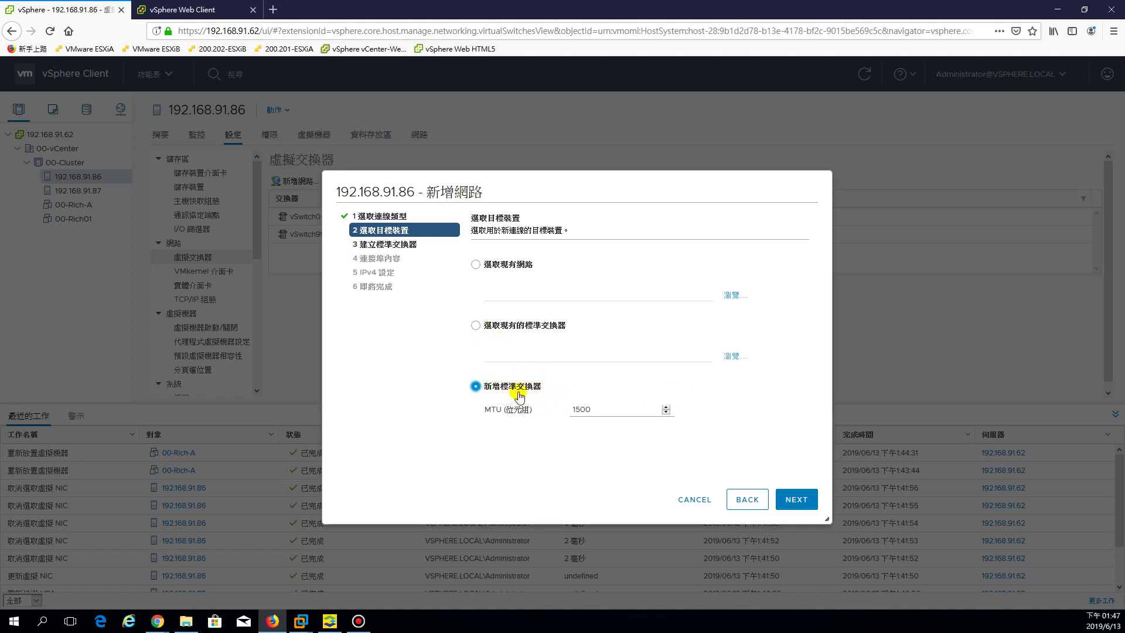
{"action": "left_click", "coordinate": [794, 501]}
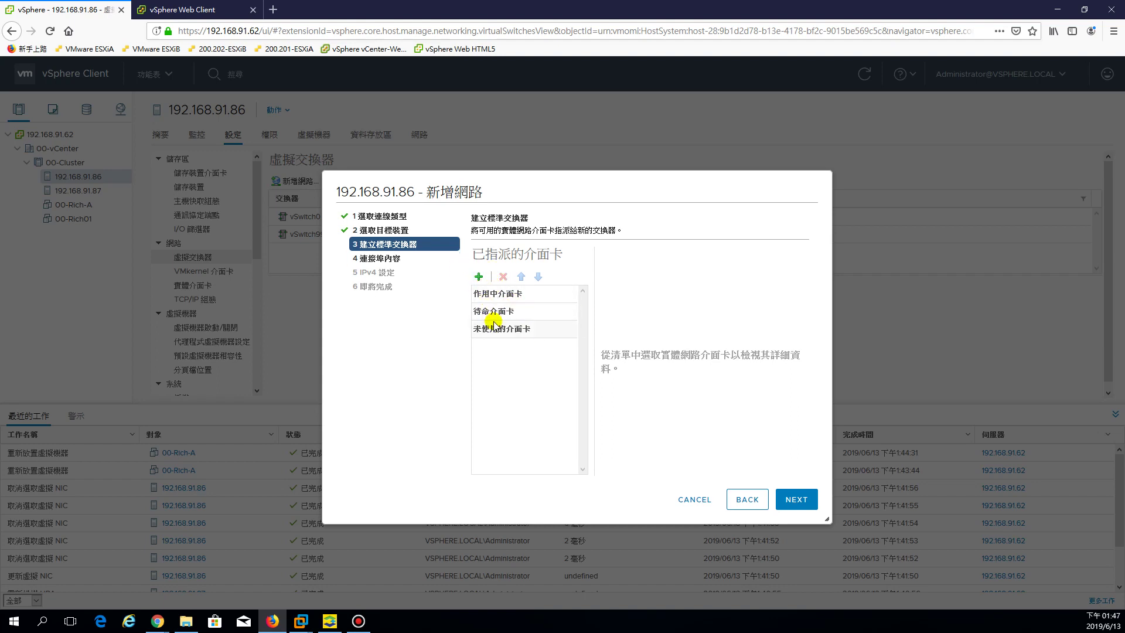
Select vmnic4 as the physical adapter for the new standard switch
{"action": "left_click", "coordinate": [478, 277]}
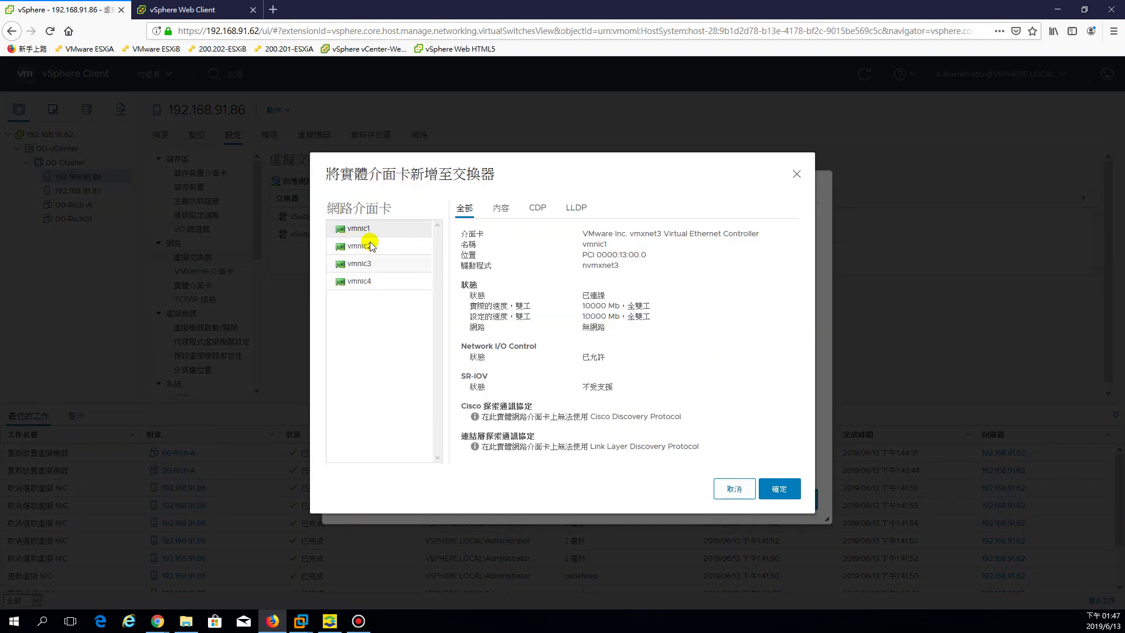
{"action": "left_click", "coordinate": [374, 283]}
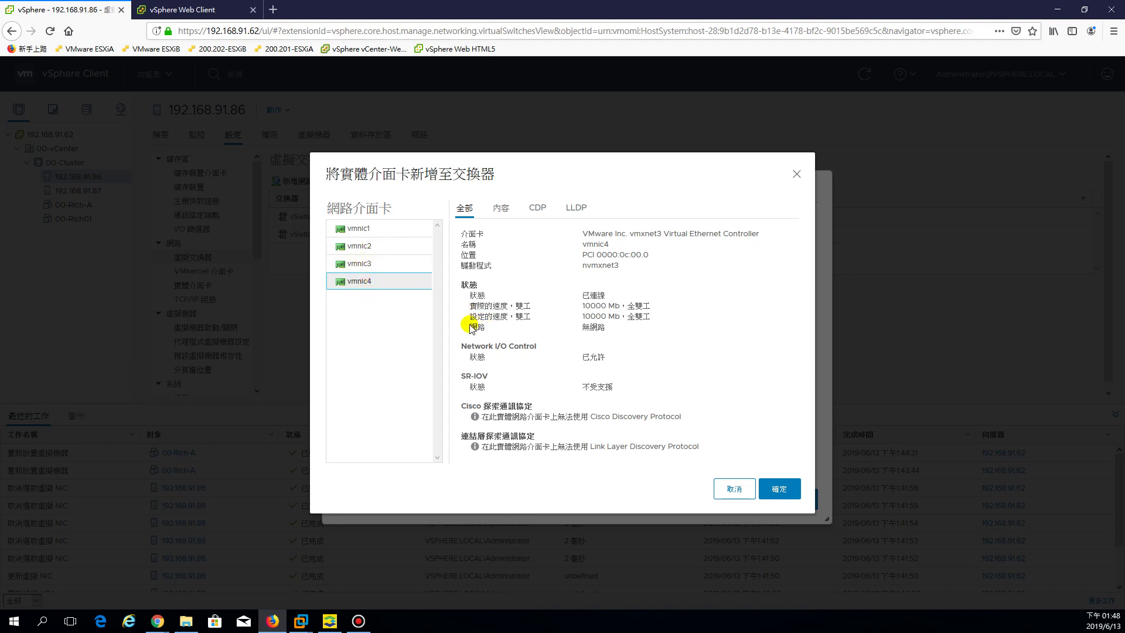
{"action": "left_click", "coordinate": [369, 264]}
{"action": "left_click", "coordinate": [364, 283]}
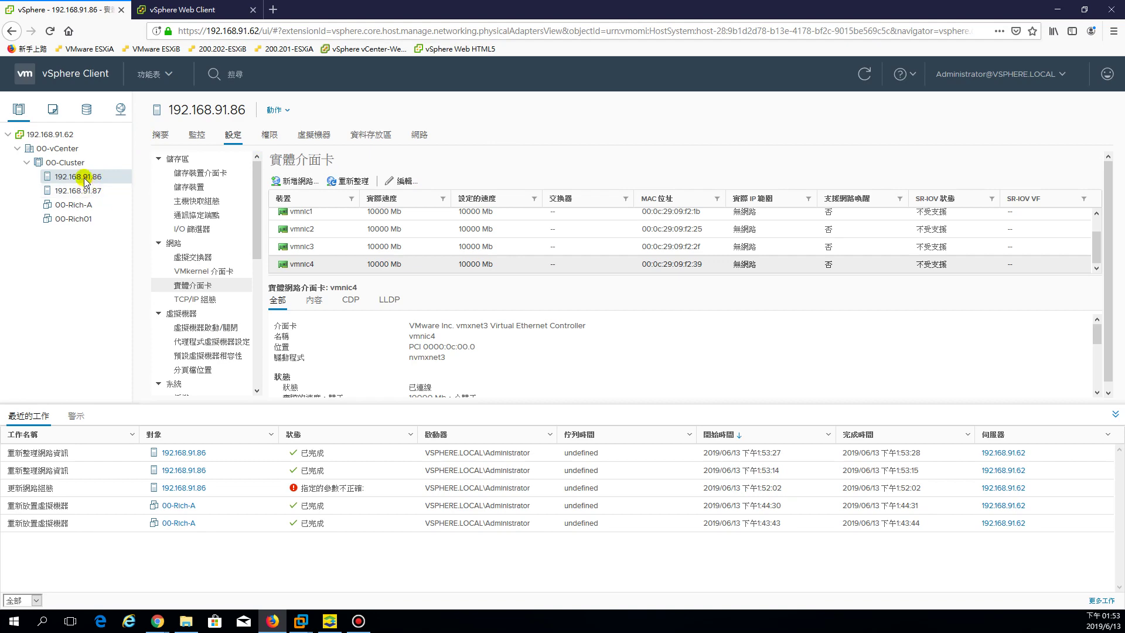
Start adding networking again from the virtual switches of host 192.168.91.86
{"action": "left_click", "coordinate": [195, 258]}
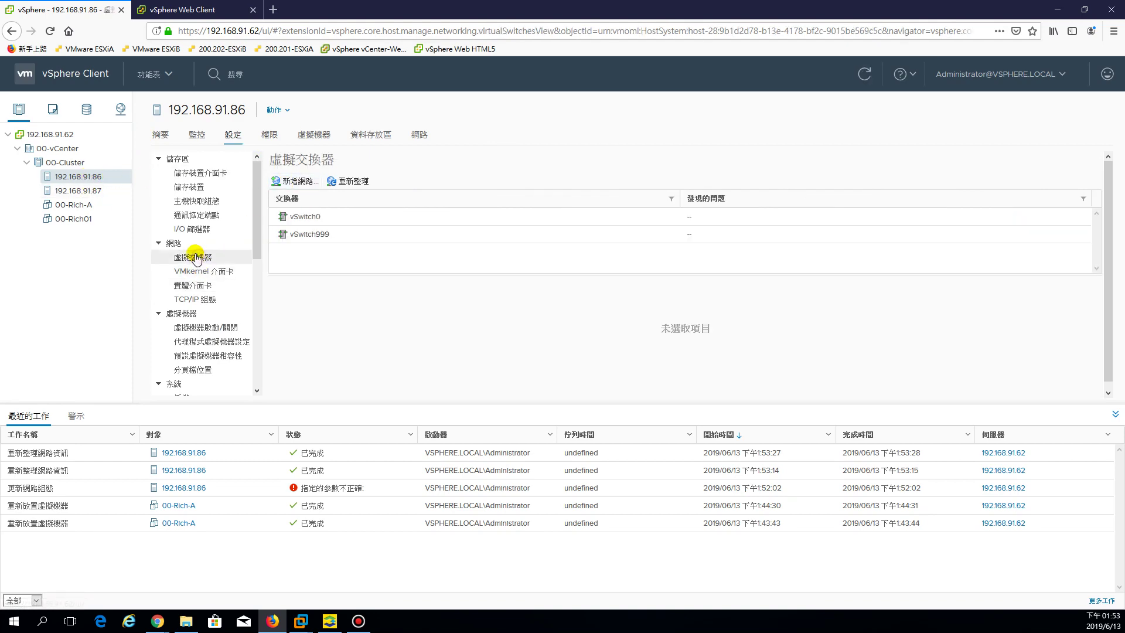
{"action": "left_click", "coordinate": [305, 187]}
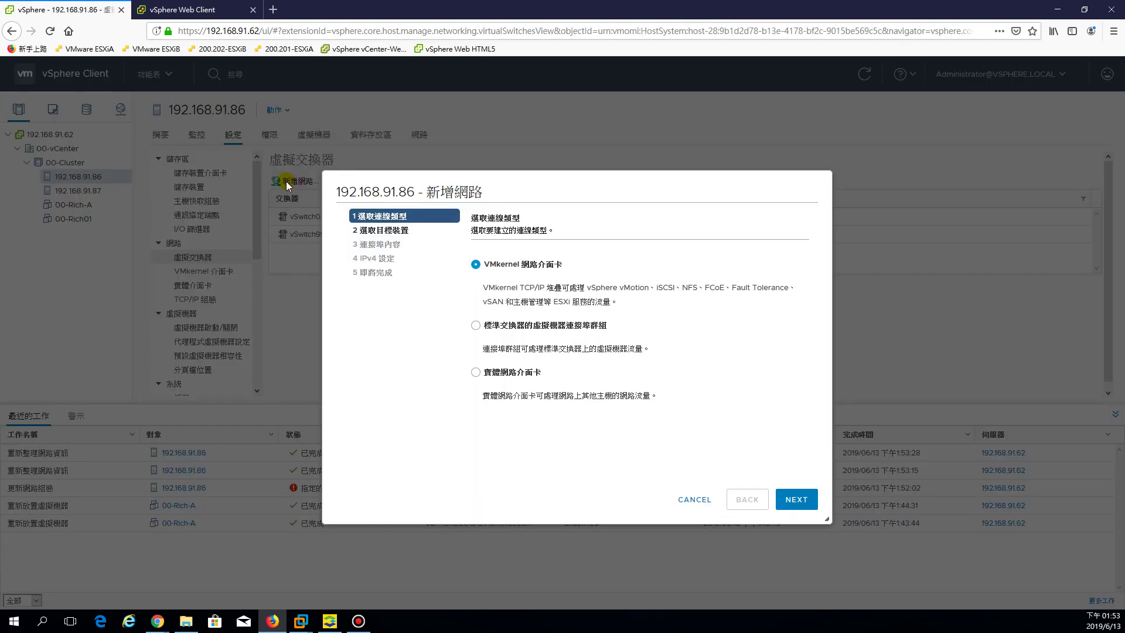
Choose a VMkernel network adapter on a new standard switch with MTU 1500 for host 192.168.91.86
{"action": "left_click", "coordinate": [795, 505]}
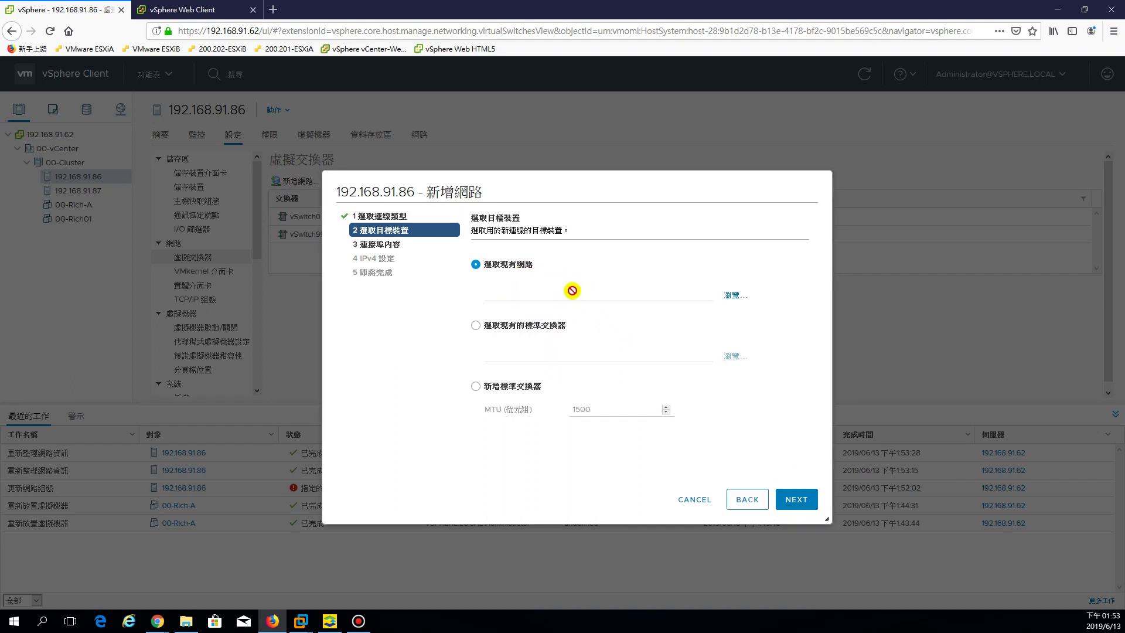
{"action": "left_click", "coordinate": [475, 386]}
{"action": "left_click", "coordinate": [620, 411]}
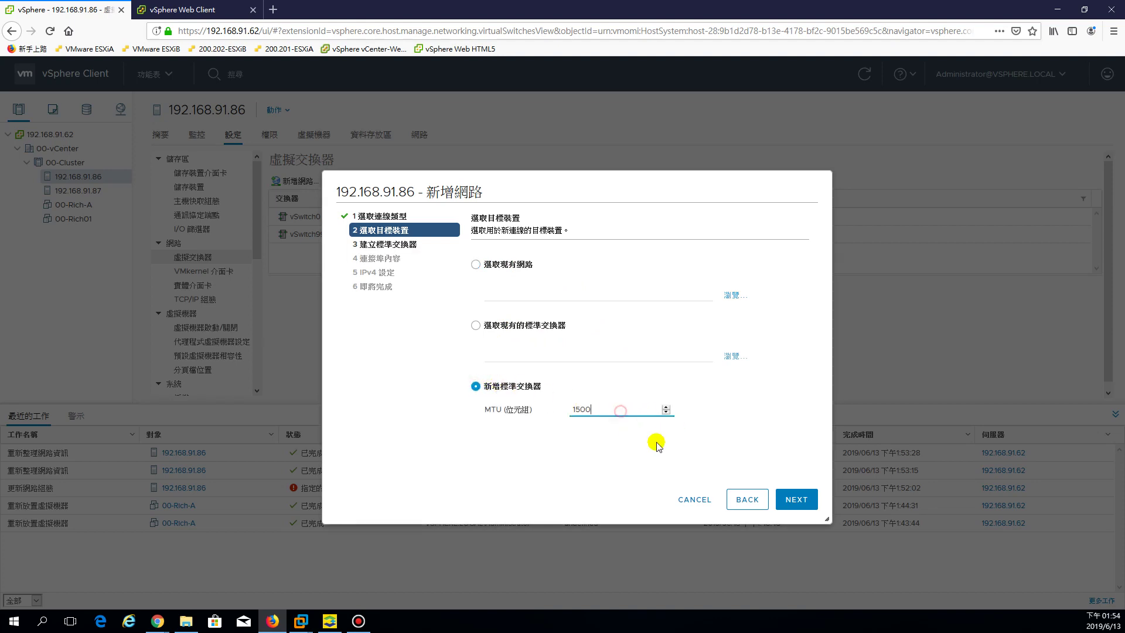
{"action": "left_click", "coordinate": [798, 502]}
{"action": "left_click", "coordinate": [801, 502]}
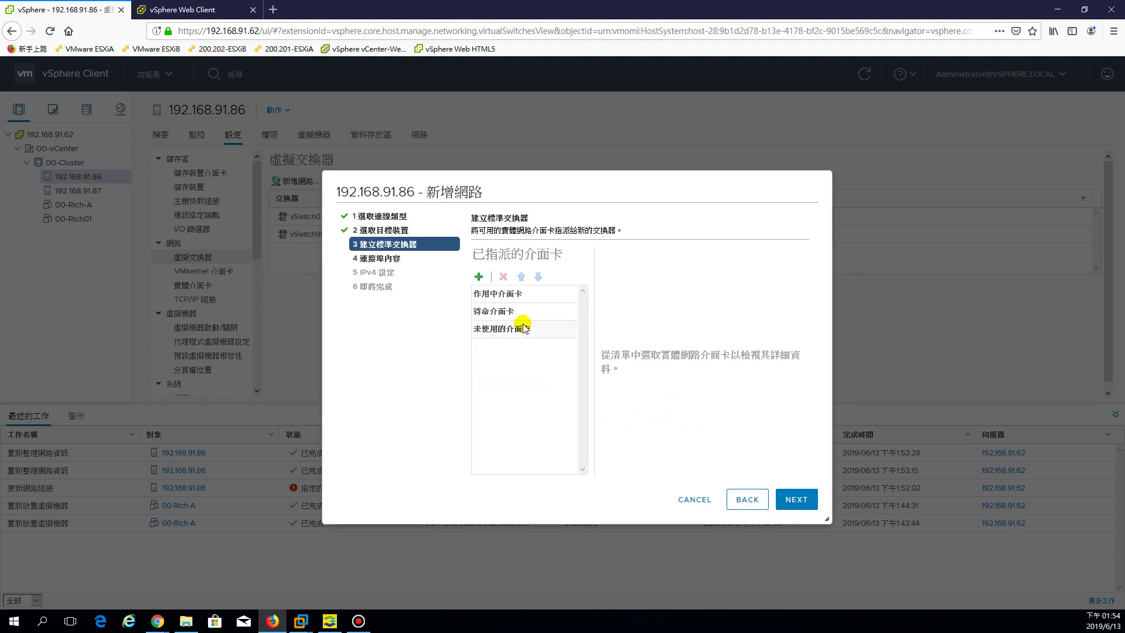
Assign vmnic4 as the active adapter of the new standard switch and continue to the port properties
{"action": "left_click", "coordinate": [478, 277]}
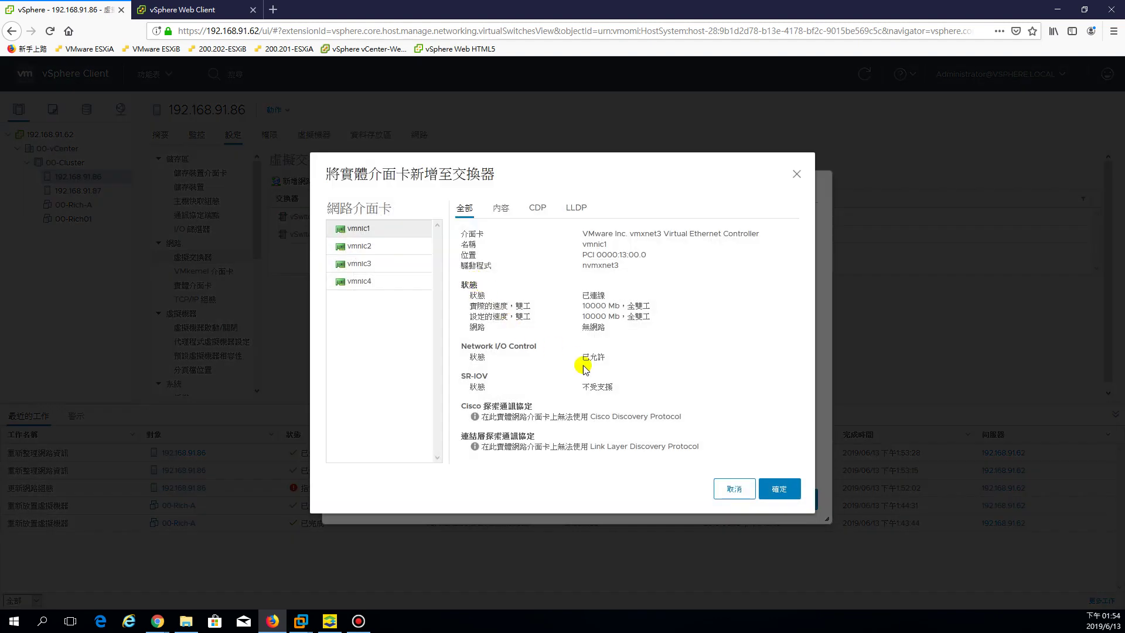
{"action": "left_click", "coordinate": [359, 281]}
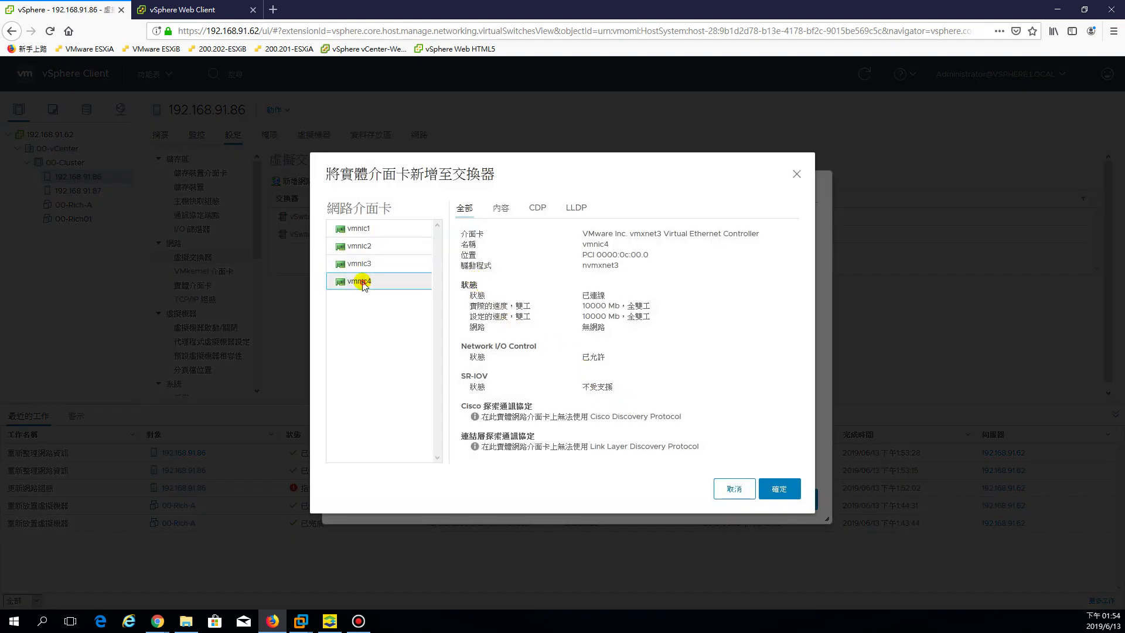
{"action": "left_click", "coordinate": [774, 490]}
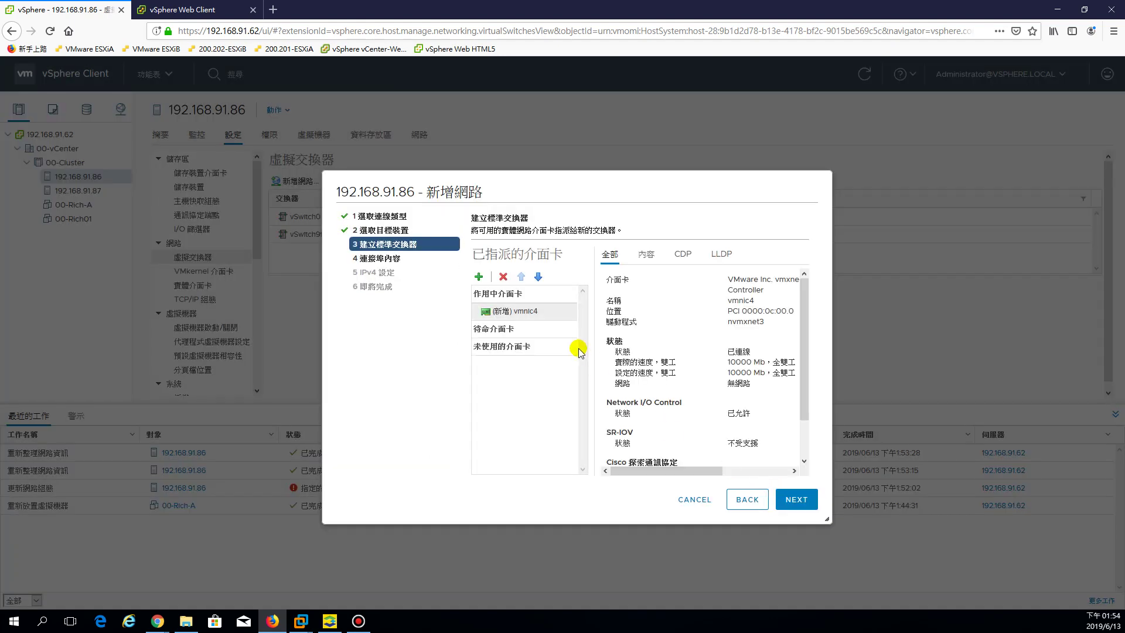
{"action": "scroll", "coordinate": [806, 434], "scroll_direction": "down", "scroll_amount": 2}
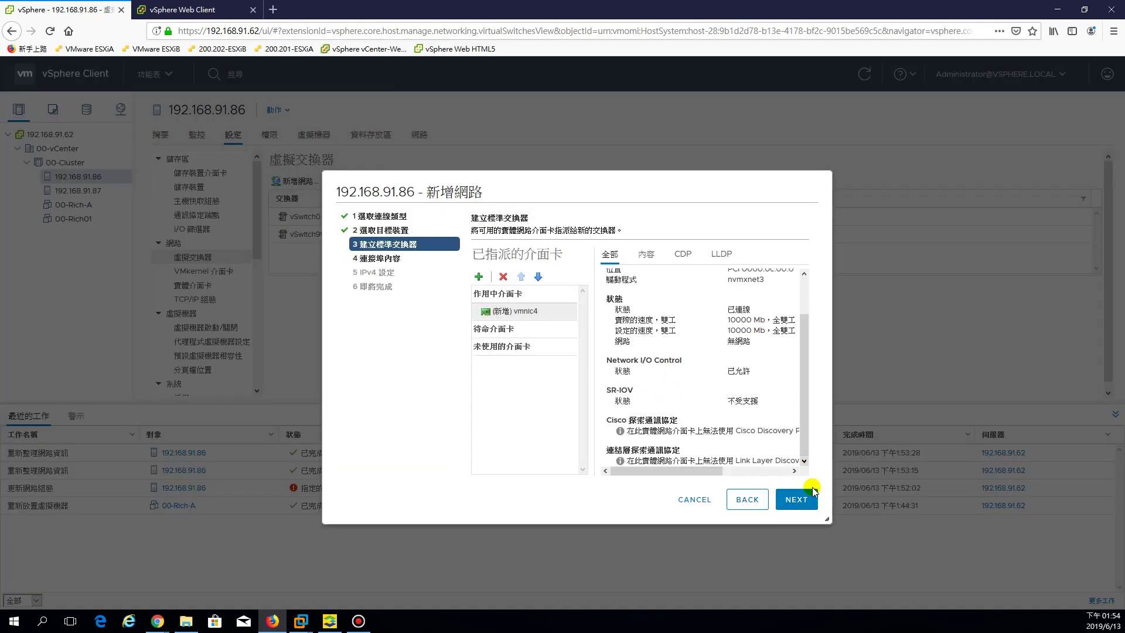
{"action": "left_click", "coordinate": [796, 499]}
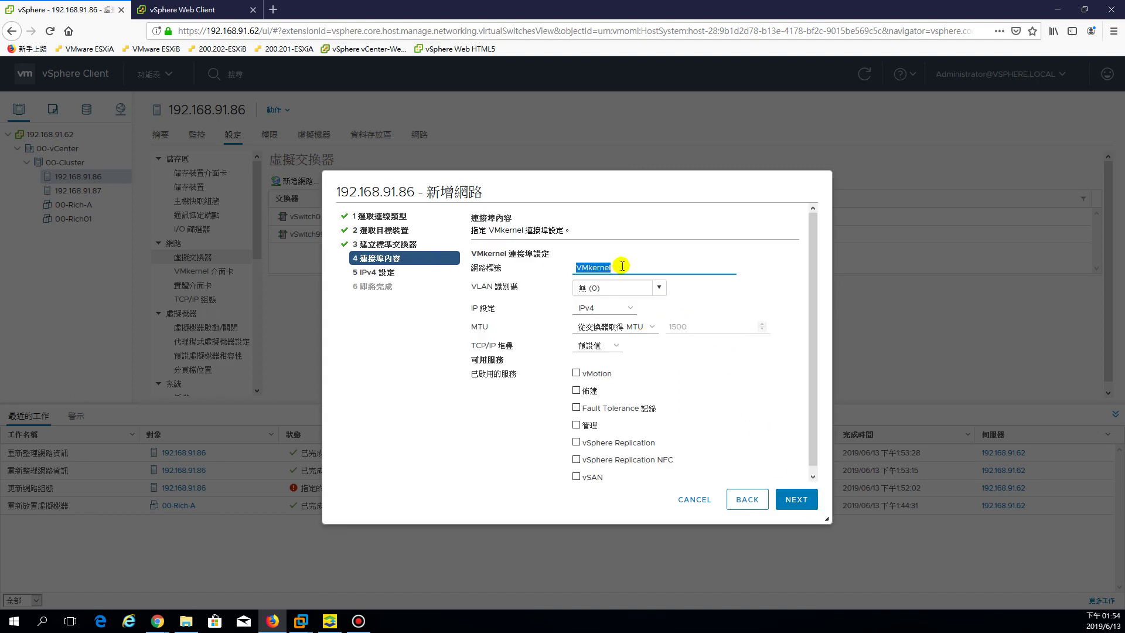
Set the VMkernel port's network label to 1-VMotion and its TCP/IP stack to vMotion
{"action": "left_click", "coordinate": [625, 265]}
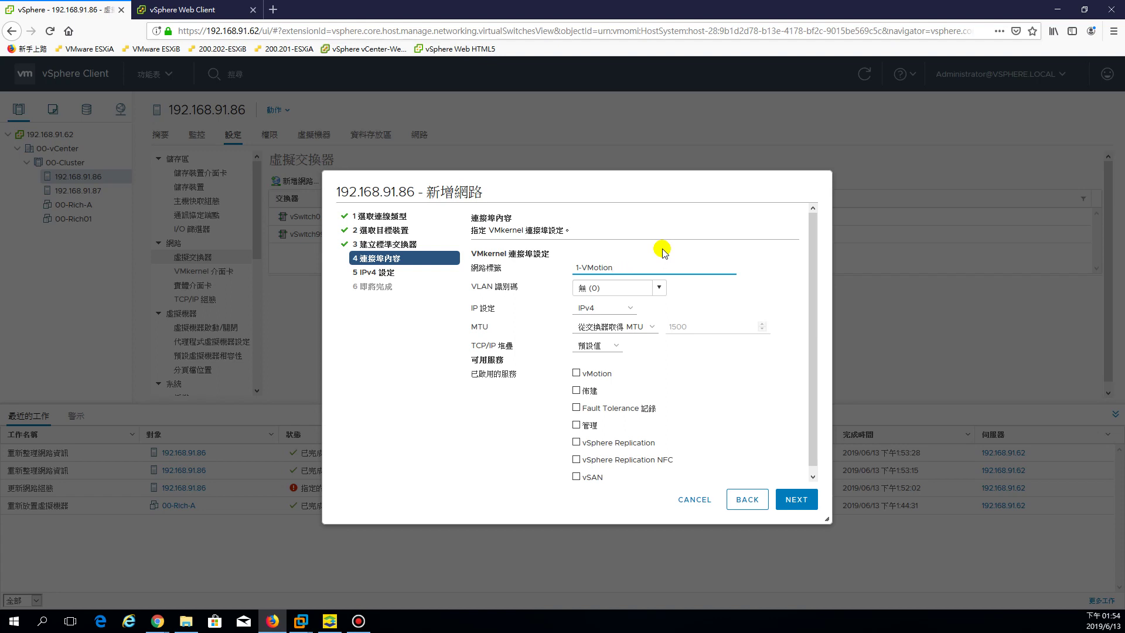
{"action": "left_click", "coordinate": [600, 346]}
{"action": "left_click", "coordinate": [591, 390]}
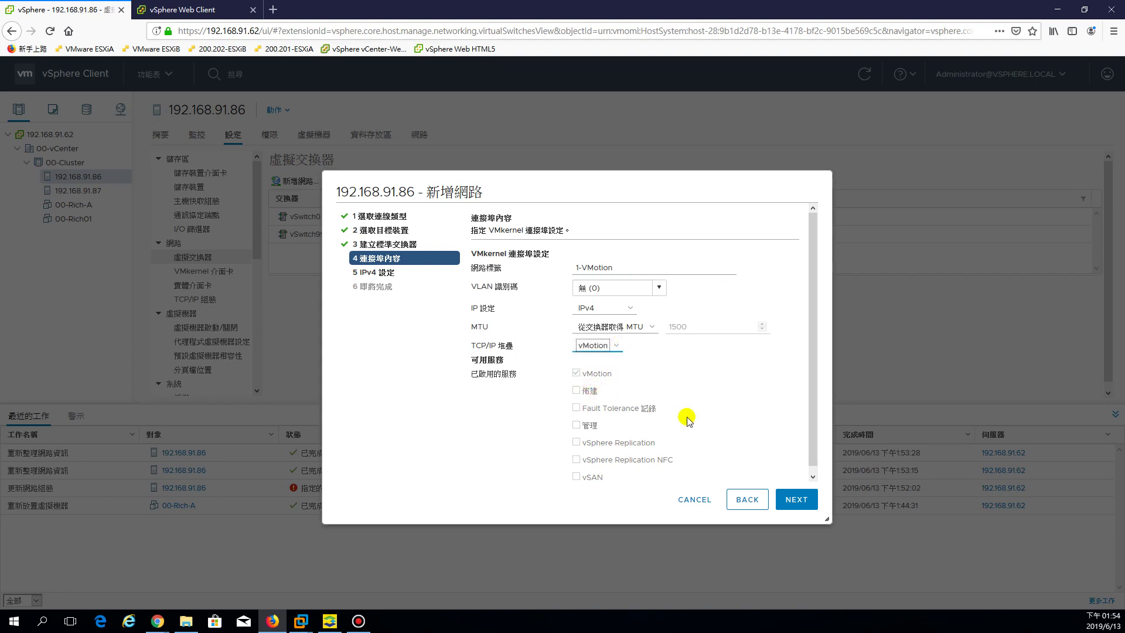
{"action": "left_click", "coordinate": [796, 501]}
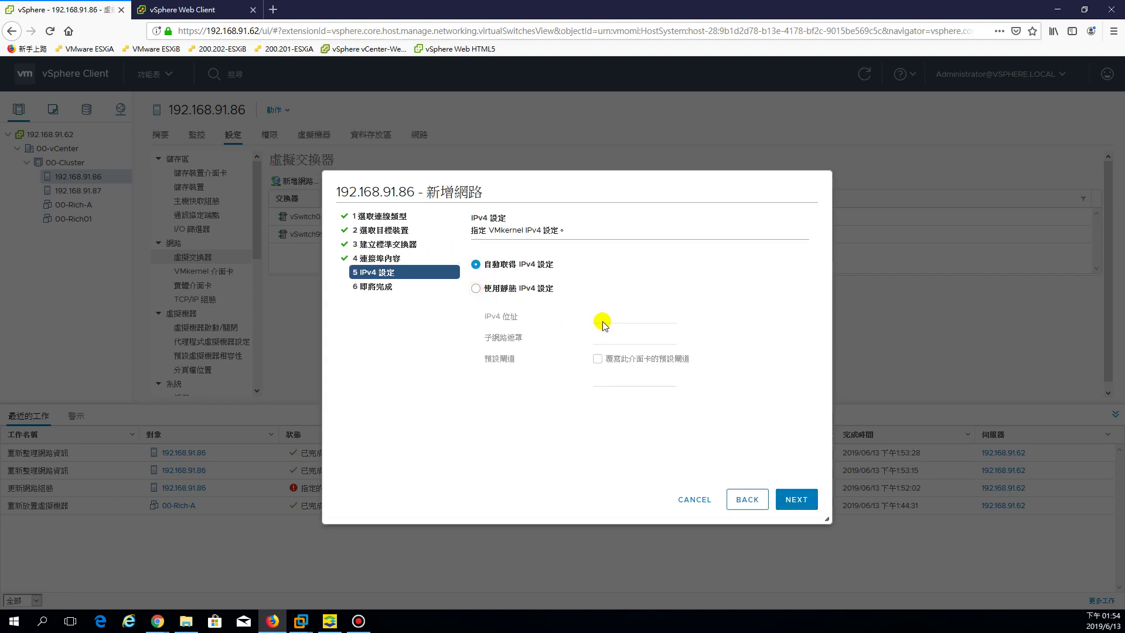
Use static IPv4 settings with address 10.10.20.01 and subnet mask 255.255.255.0, and try to finish the network wizard
{"action": "left_click", "coordinate": [476, 288]}
{"action": "left_click", "coordinate": [610, 316]}
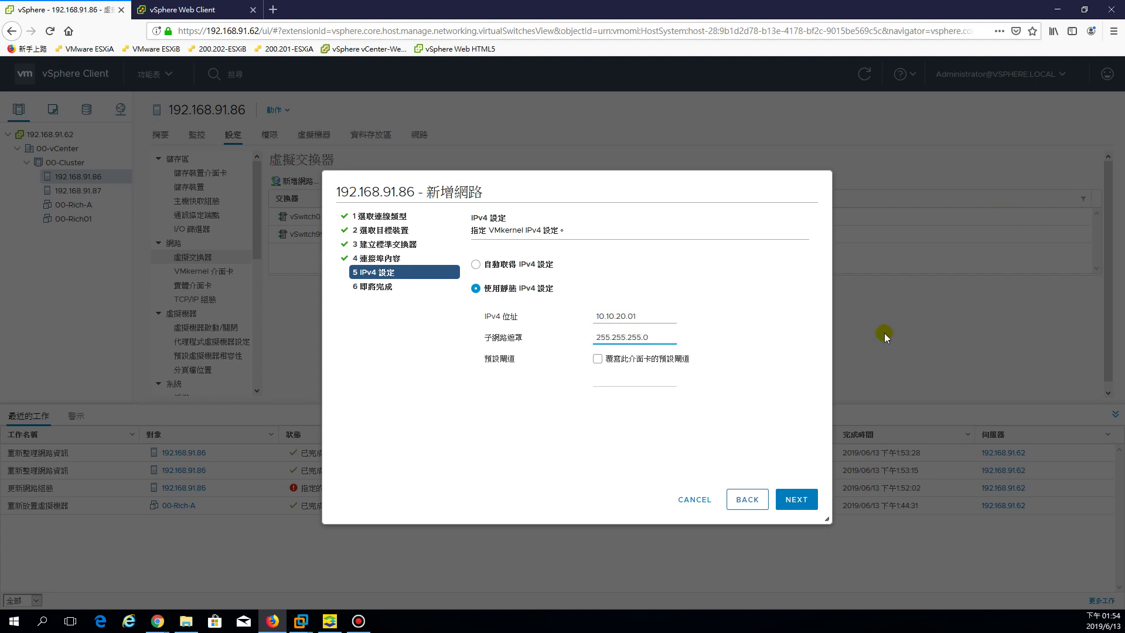
{"action": "left_click", "coordinate": [807, 502]}
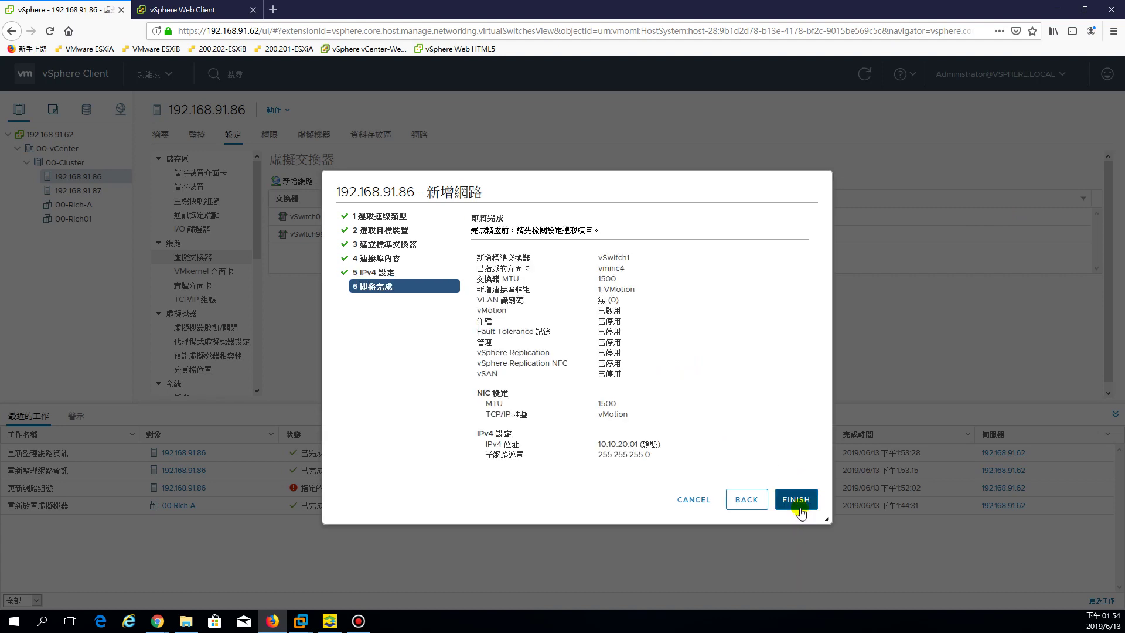
{"action": "left_click", "coordinate": [796, 502]}
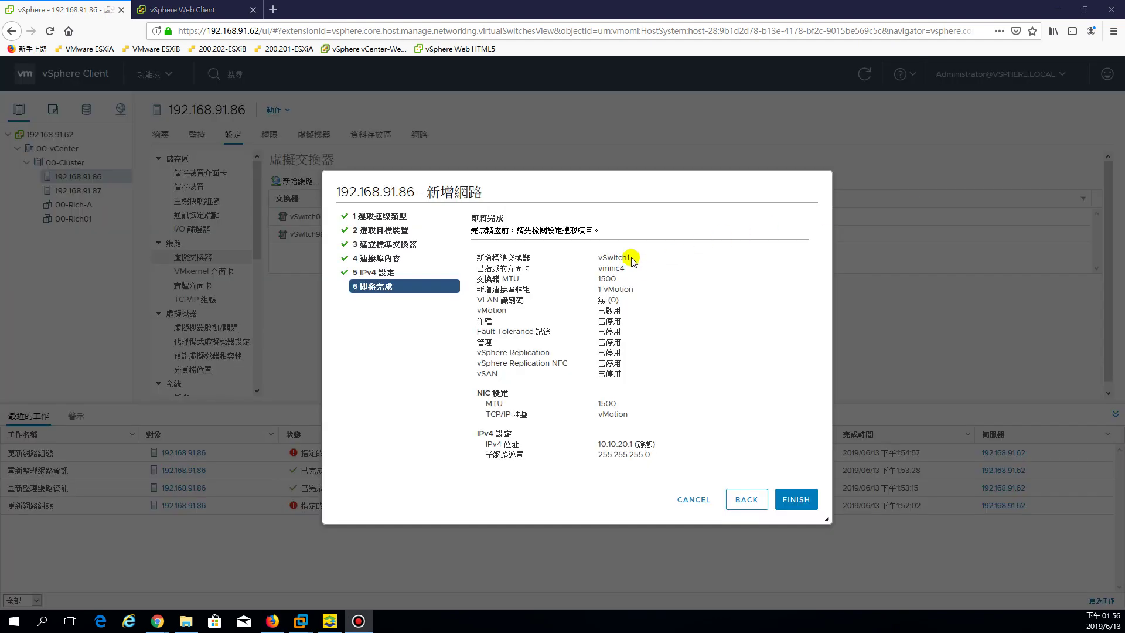
Check the assigned adapter and vMotion service in the summary, and finish adding the network with static address 10.10.20.1
{"action": "left_click_drag", "start_coordinate": [629, 258], "coordinate": [597, 268]}
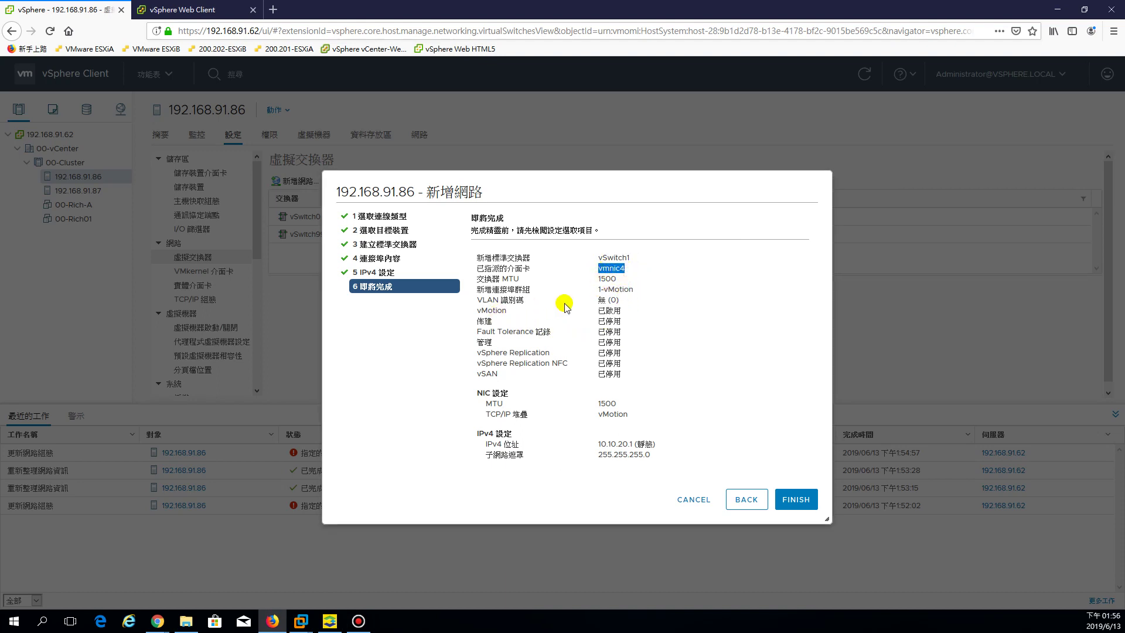
{"action": "left_click_drag", "start_coordinate": [595, 324], "coordinate": [622, 310]}
{"action": "left_click", "coordinate": [800, 508]}
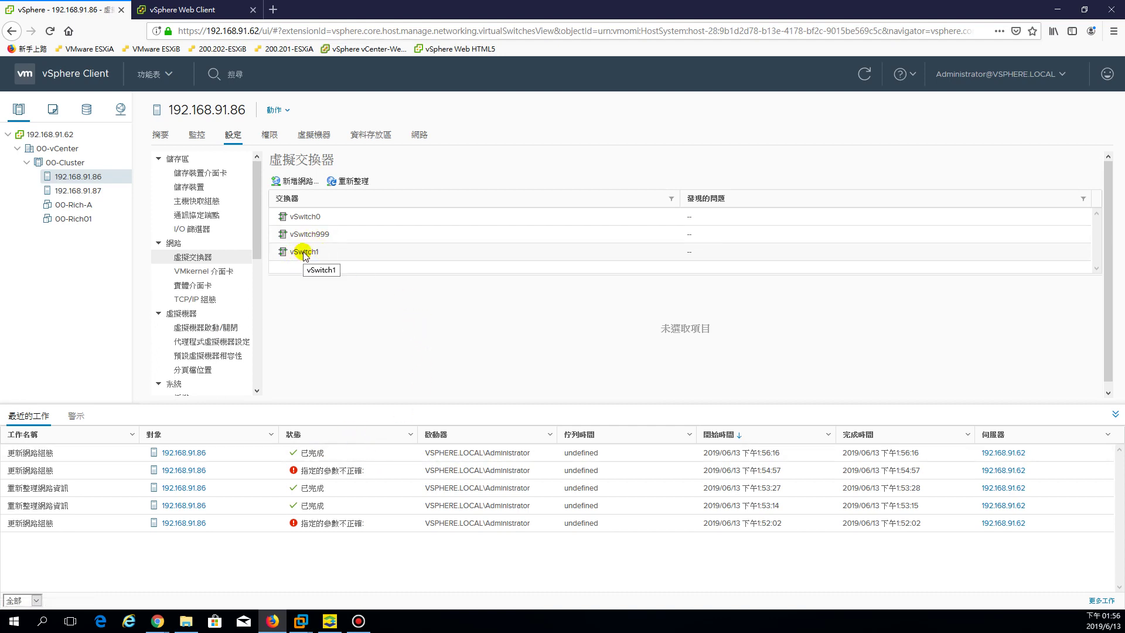
Switch to the vSphere Web Client and view the topology of vSwitch1 among the virtual switches of host 192.168.91.86
{"action": "left_click", "coordinate": [196, 11]}
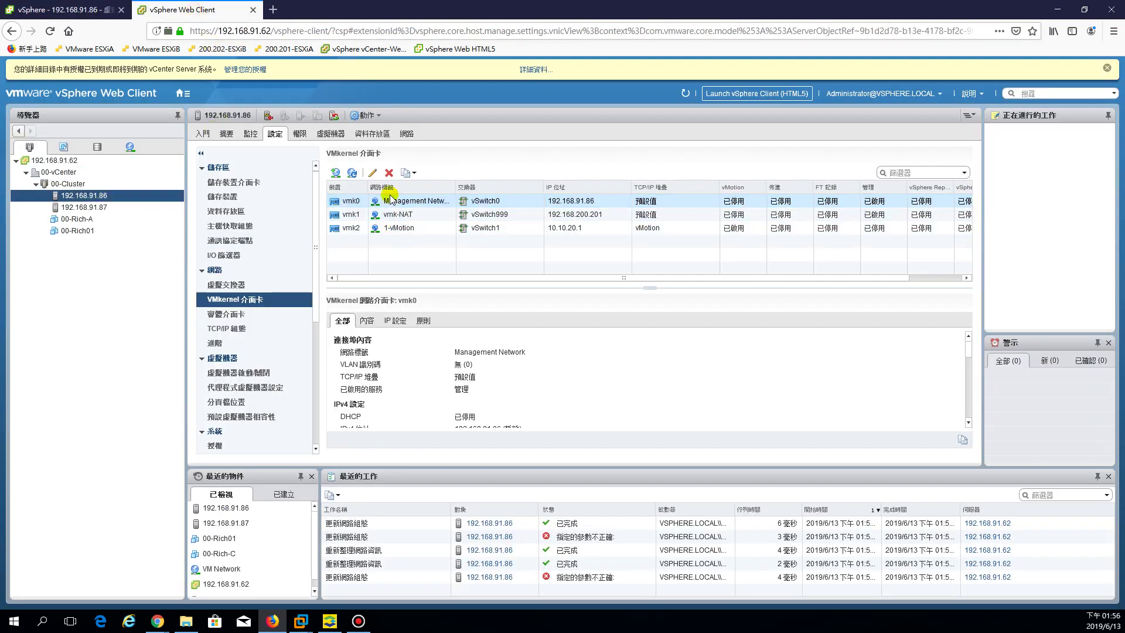
{"action": "left_click", "coordinate": [236, 287]}
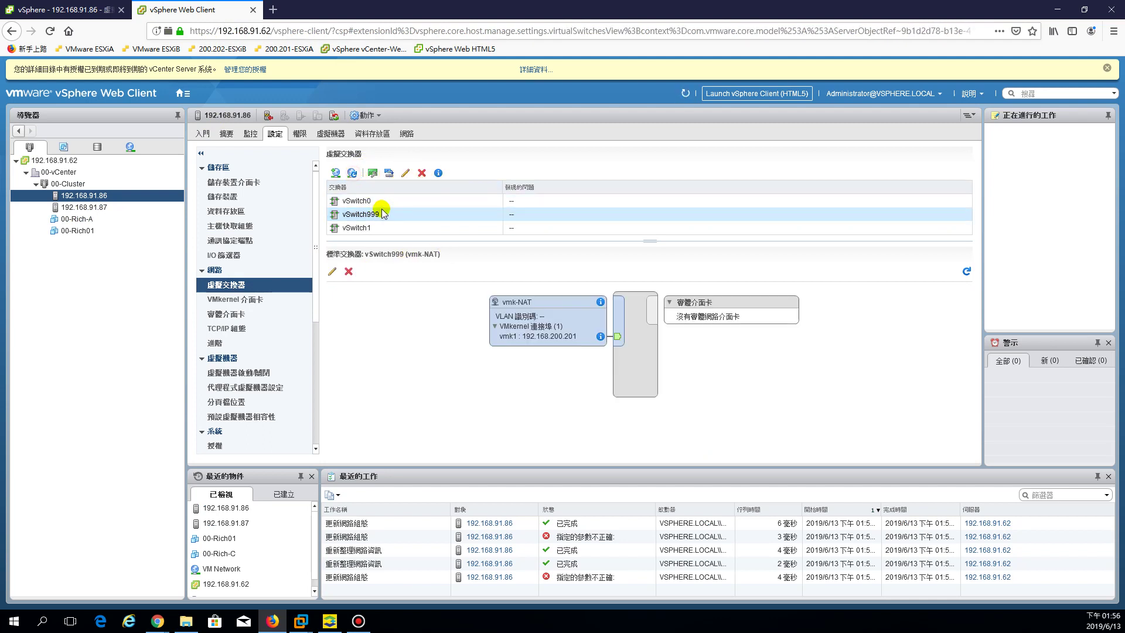
{"action": "left_click", "coordinate": [385, 228]}
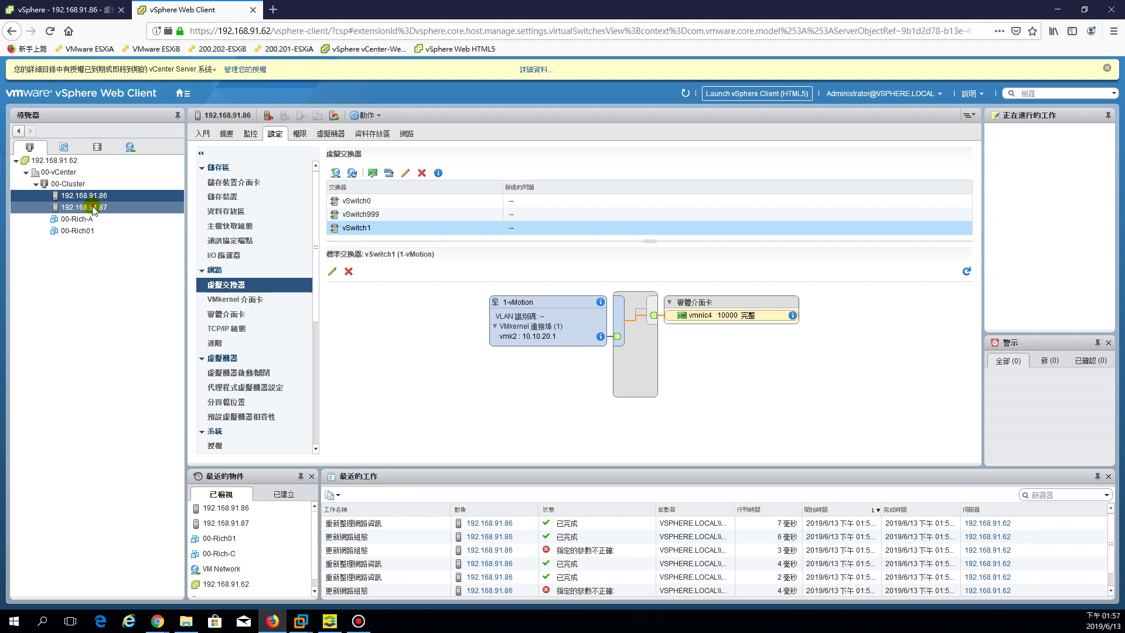
Back in the HTML5 vSphere Client, start adding a VMkernel network adapter on a new standard switch for host 192.168.91.87
{"action": "left_click", "coordinate": [112, 207]}
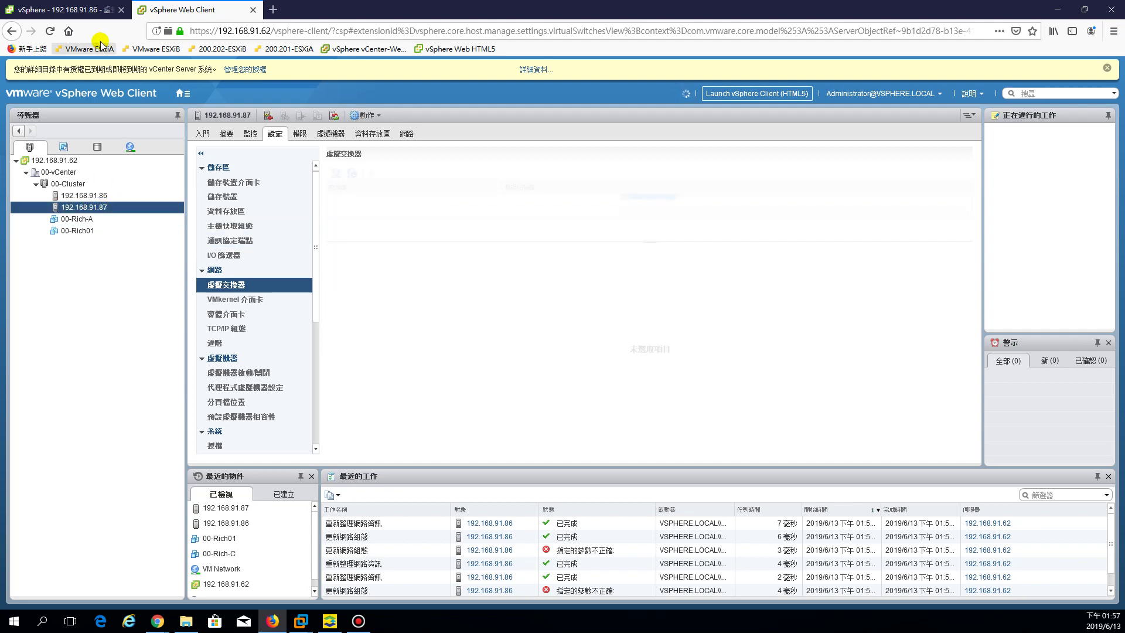
{"action": "left_click", "coordinate": [73, 11]}
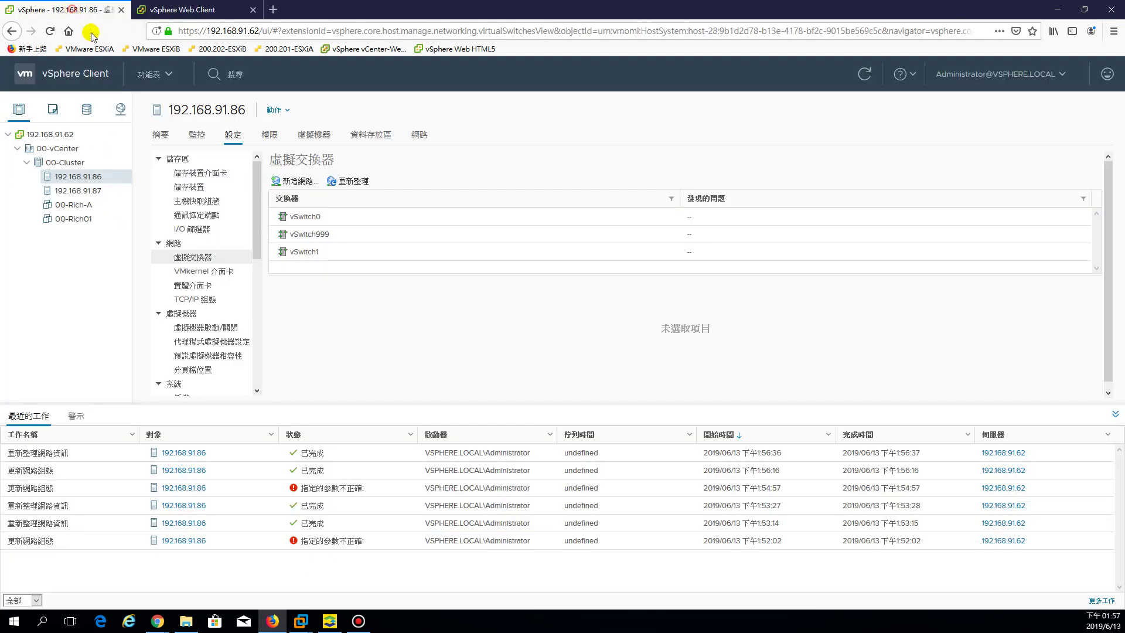
{"action": "left_click", "coordinate": [95, 192]}
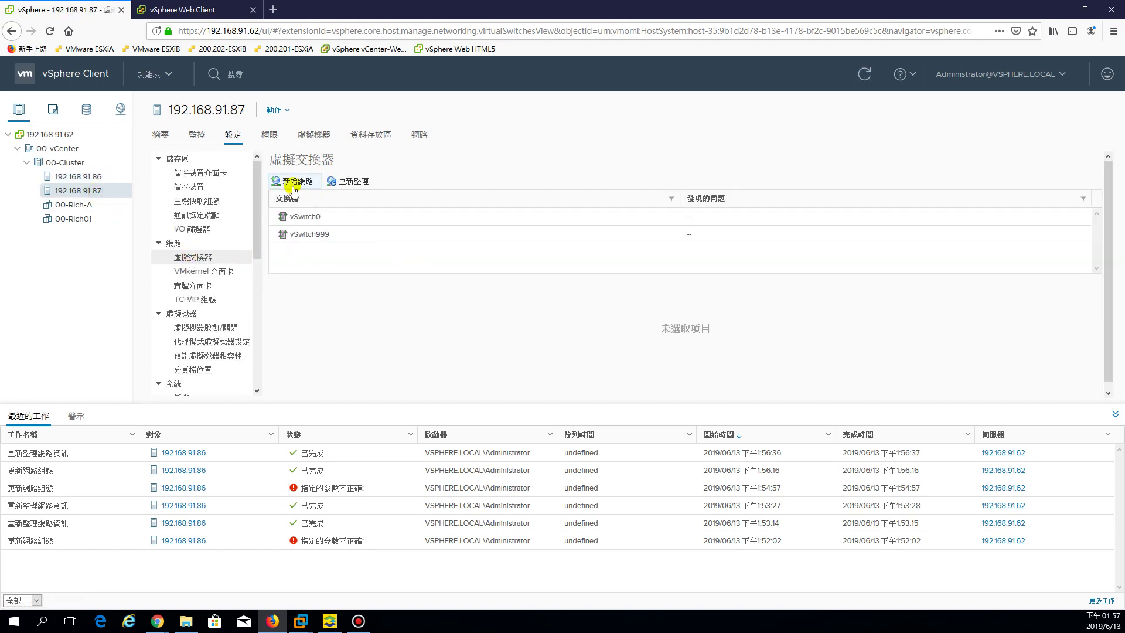
{"action": "left_click", "coordinate": [293, 182]}
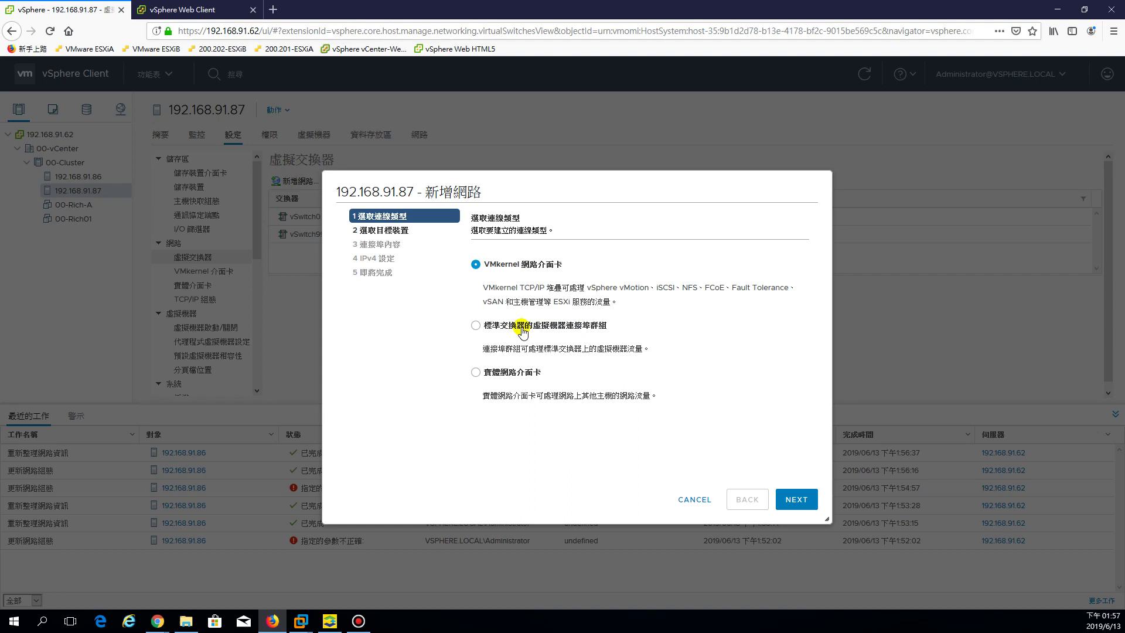
{"action": "left_click", "coordinate": [794, 498]}
{"action": "left_click", "coordinate": [499, 388]}
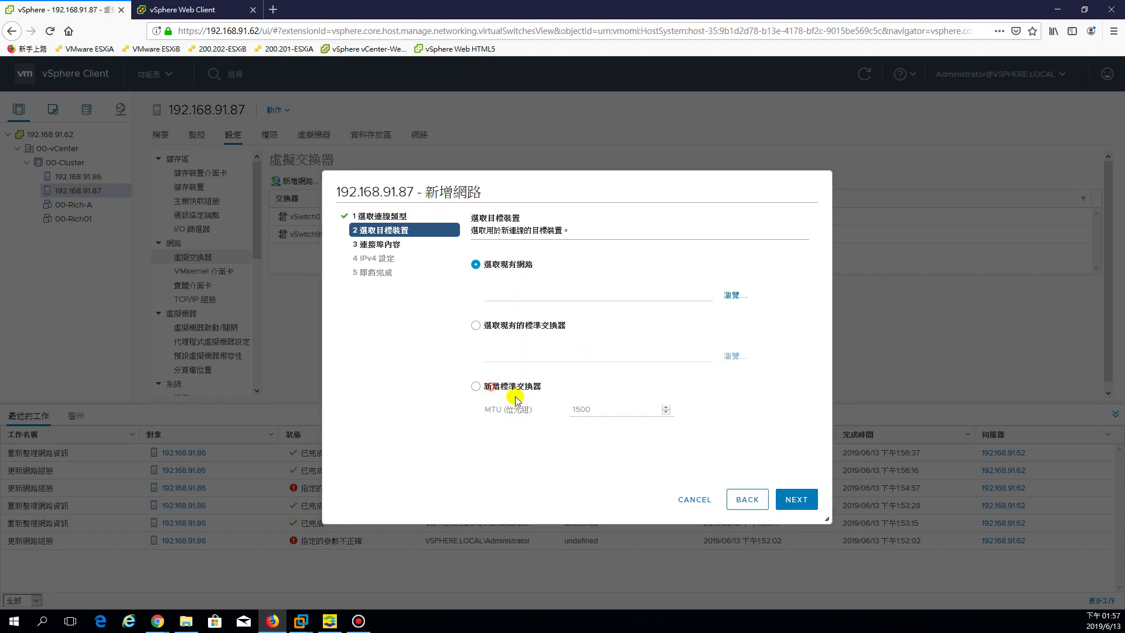
{"action": "left_click", "coordinate": [795, 501]}
Assign vmnic4 as the active adapter of host 192.168.91.87's new switch and continue to the port properties
{"action": "left_click", "coordinate": [522, 328]}
{"action": "left_click", "coordinate": [480, 277]}
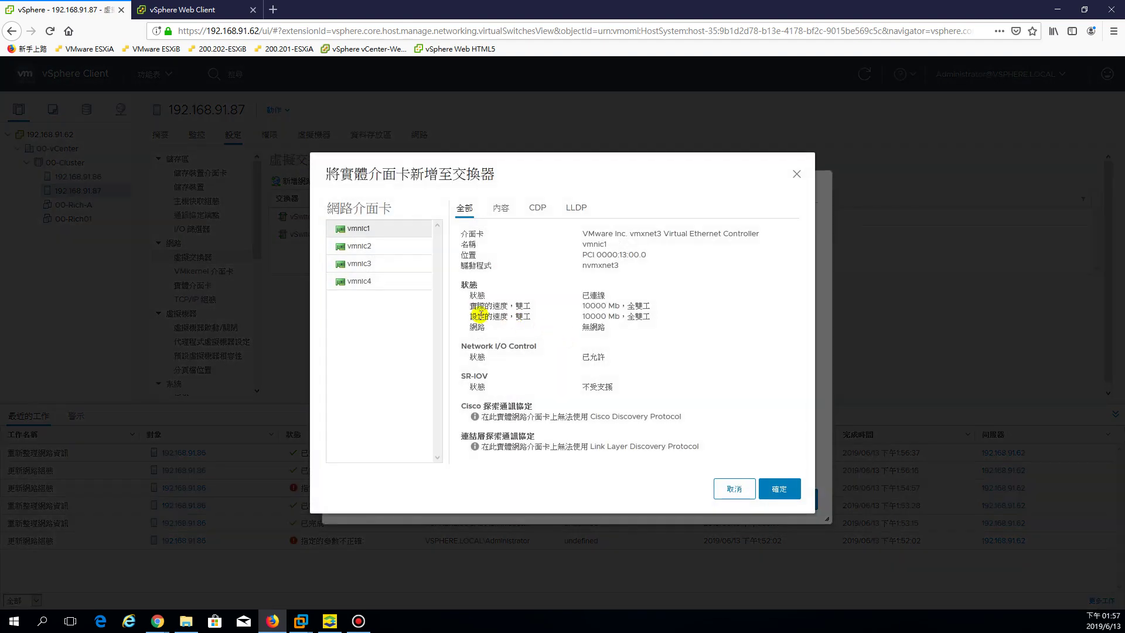
{"action": "left_click", "coordinate": [371, 283]}
{"action": "left_click", "coordinate": [785, 492]}
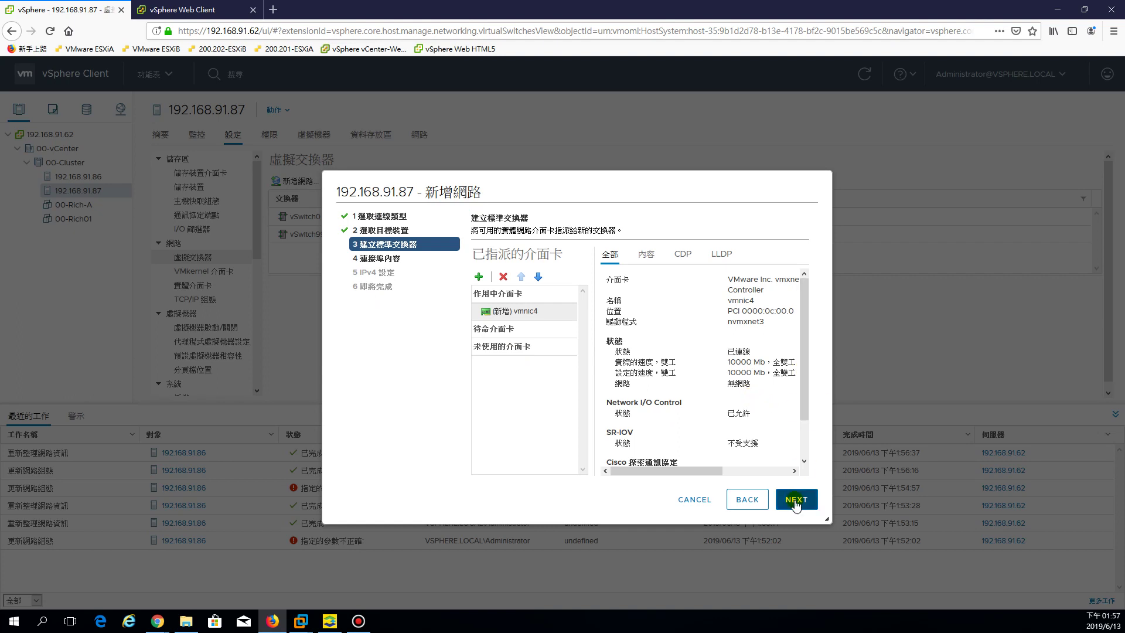
{"action": "left_click", "coordinate": [795, 503]}
Label the VMkernel port on host 192.168.91.87 1-vMotion, choose the vMotion TCP/IP stack, and continue to the next page
{"action": "left_click", "coordinate": [622, 269]}
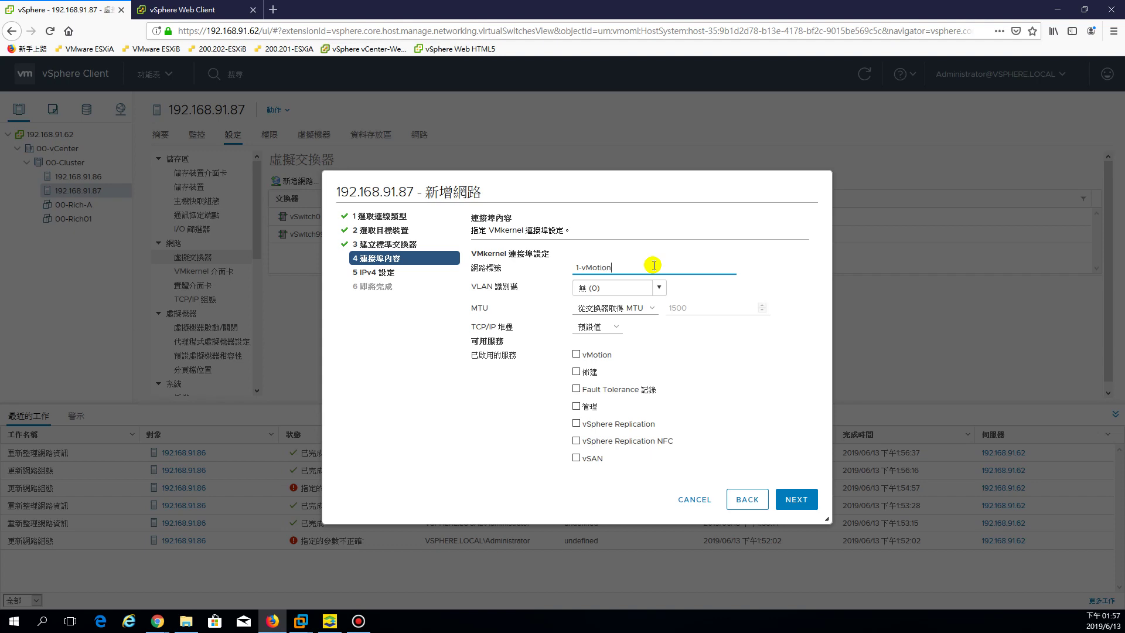
{"action": "left_click", "coordinate": [596, 331]}
{"action": "left_click", "coordinate": [593, 371]}
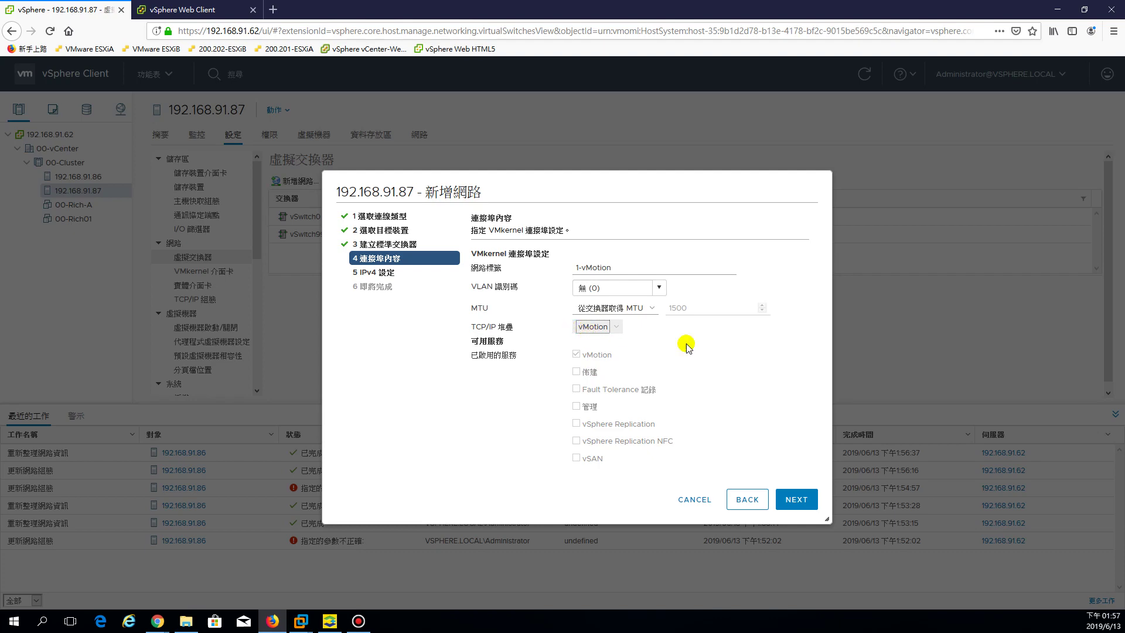
{"action": "left_click", "coordinate": [797, 499]}
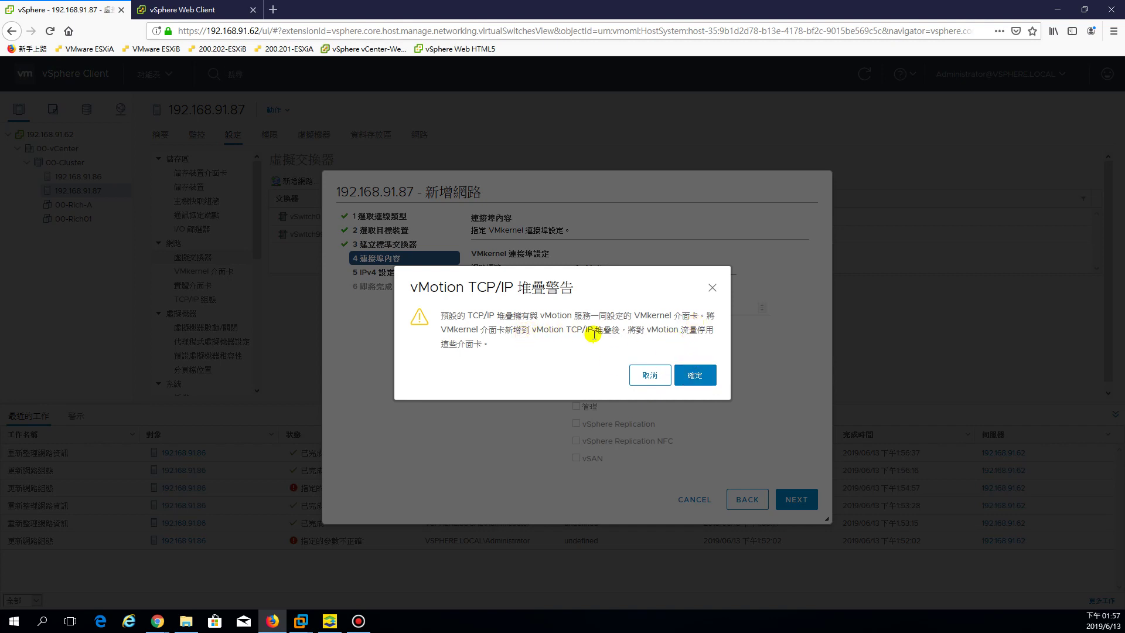
Read the vMotion TCP/IP stack warning about default-stack VMkernel adapters being disabled for vMotion traffic
{"action": "left_click_drag", "start_coordinate": [629, 329], "coordinate": [695, 332]}
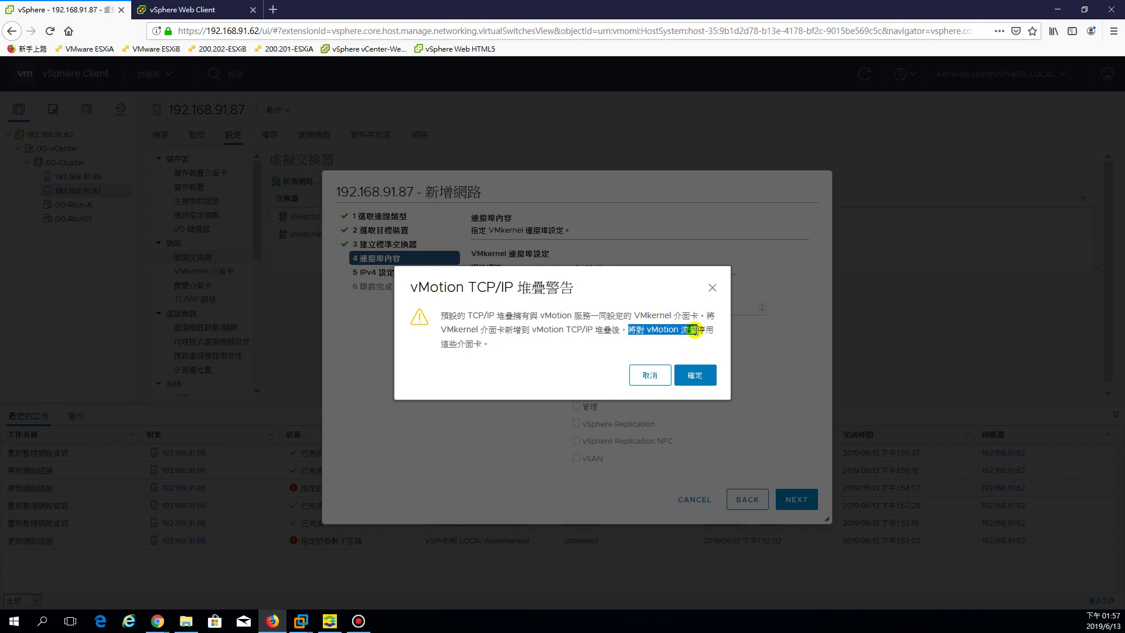
{"action": "left_click_drag", "start_coordinate": [490, 347], "coordinate": [454, 347]}
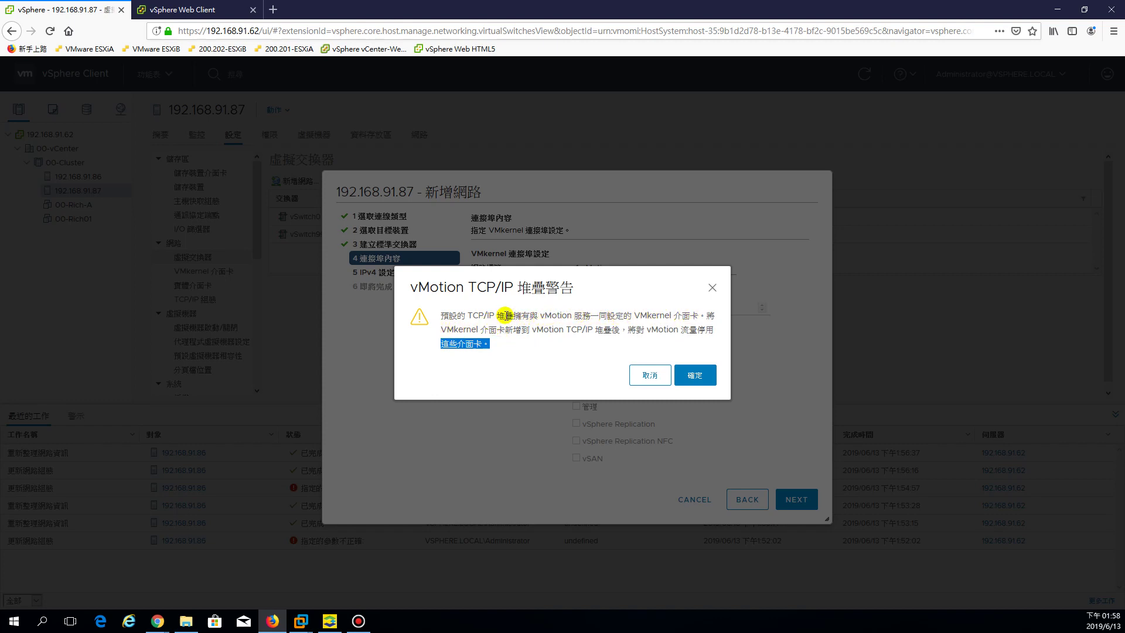
{"action": "left_click_drag", "start_coordinate": [440, 318], "coordinate": [514, 315]}
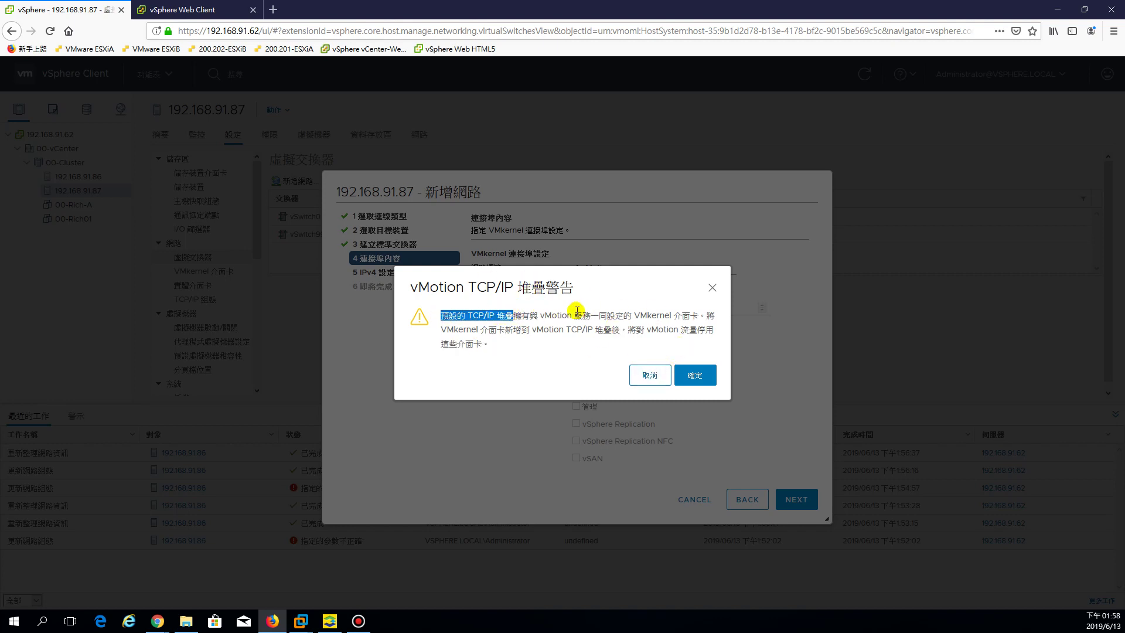
{"action": "left_click", "coordinate": [469, 315]}
{"action": "left_click_drag", "start_coordinate": [479, 314], "coordinate": [566, 316]}
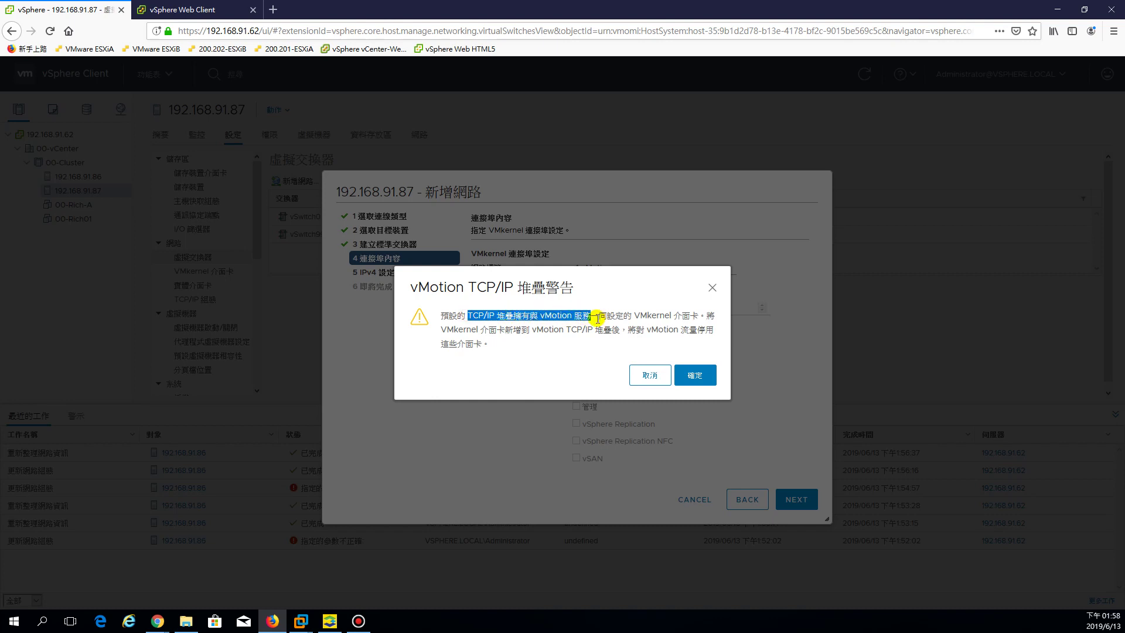
{"action": "left_click_drag", "start_coordinate": [605, 317], "coordinate": [655, 317]}
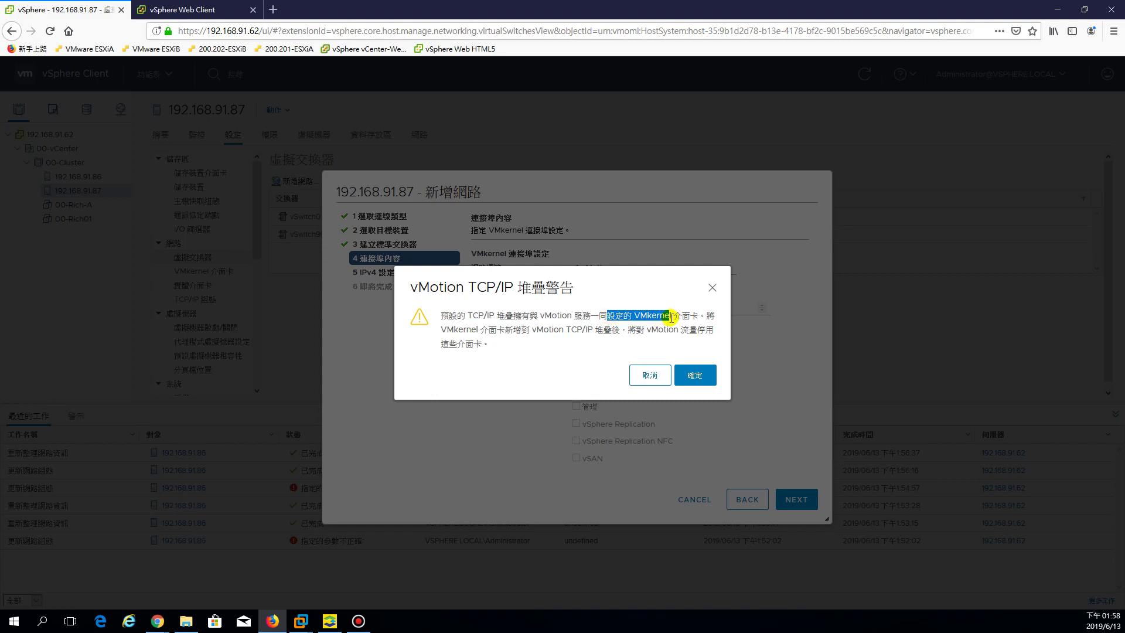
{"action": "left_click_drag", "start_coordinate": [441, 329], "coordinate": [619, 332]}
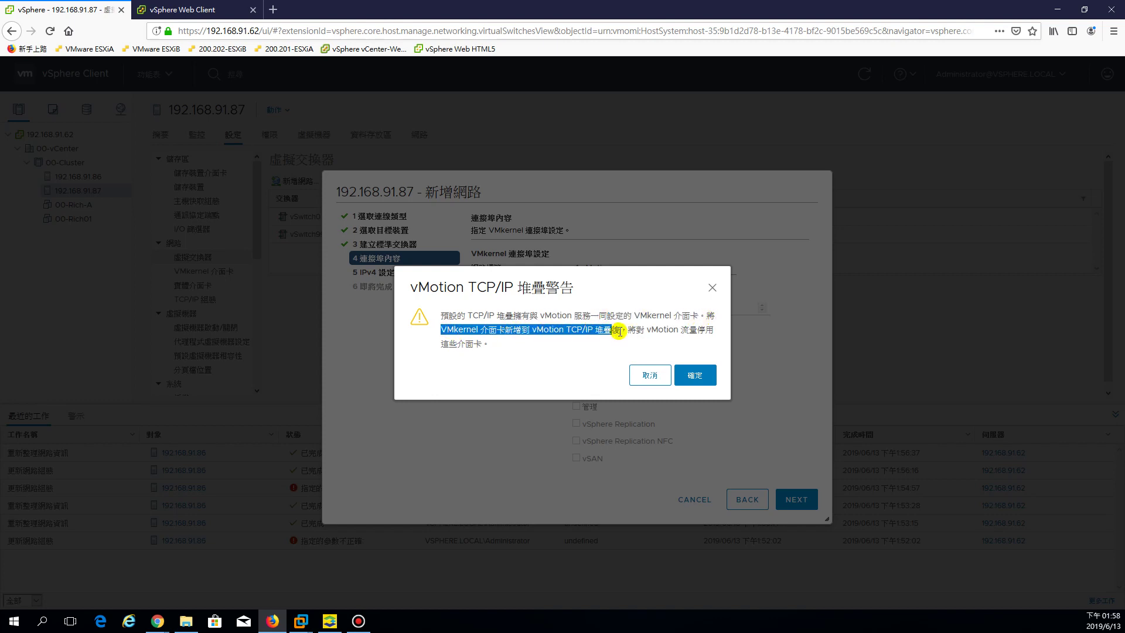
Decline the vMotion TCP/IP stack warning and cancel the add-networking wizard for host 192.168.91.87
{"action": "left_click", "coordinate": [649, 376]}
{"action": "left_click_drag", "start_coordinate": [616, 268], "coordinate": [501, 270]}
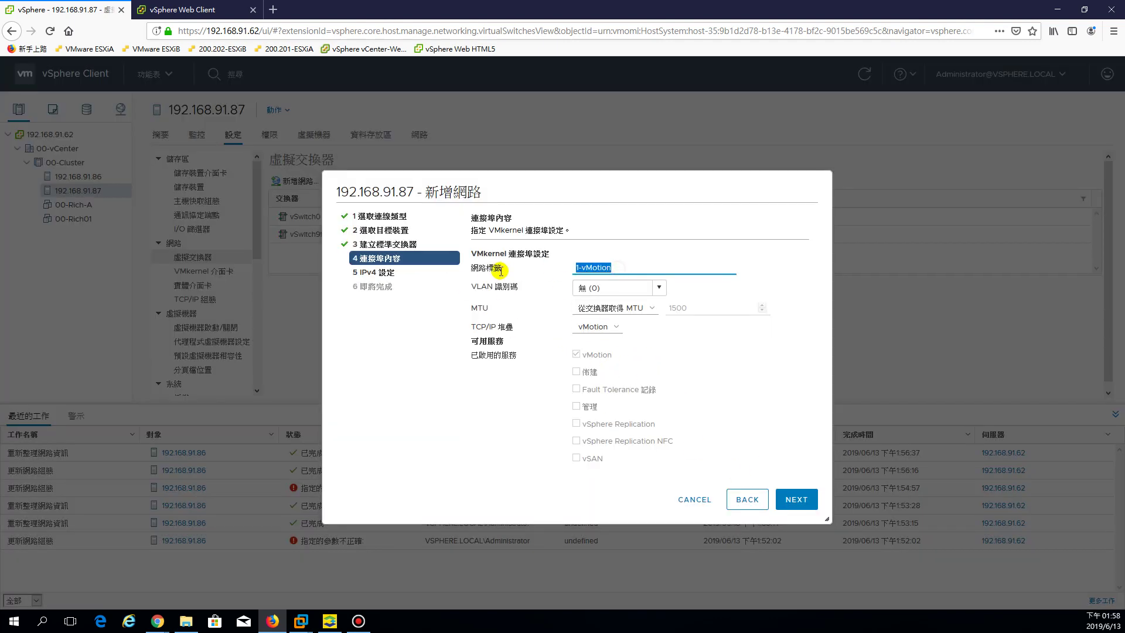
{"action": "left_click", "coordinate": [695, 499]}
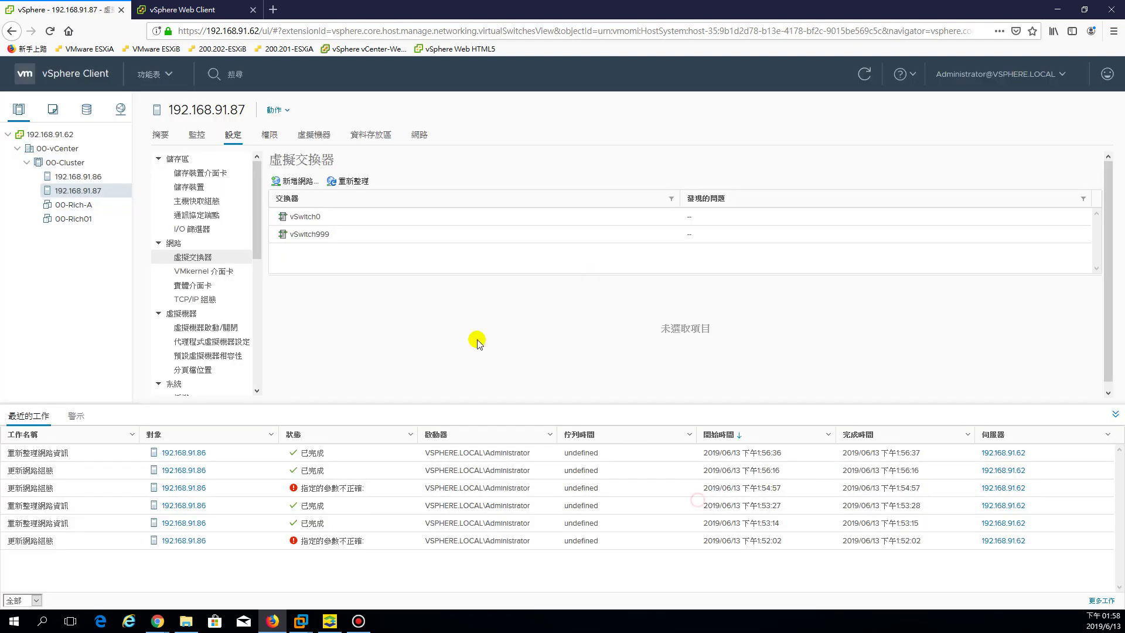
Inspect vSwitch0 and the enabled services of VMkernel adapter vmk0 on host 192.168.91.87, leaving its settings without changes
{"action": "left_click", "coordinate": [309, 217]}
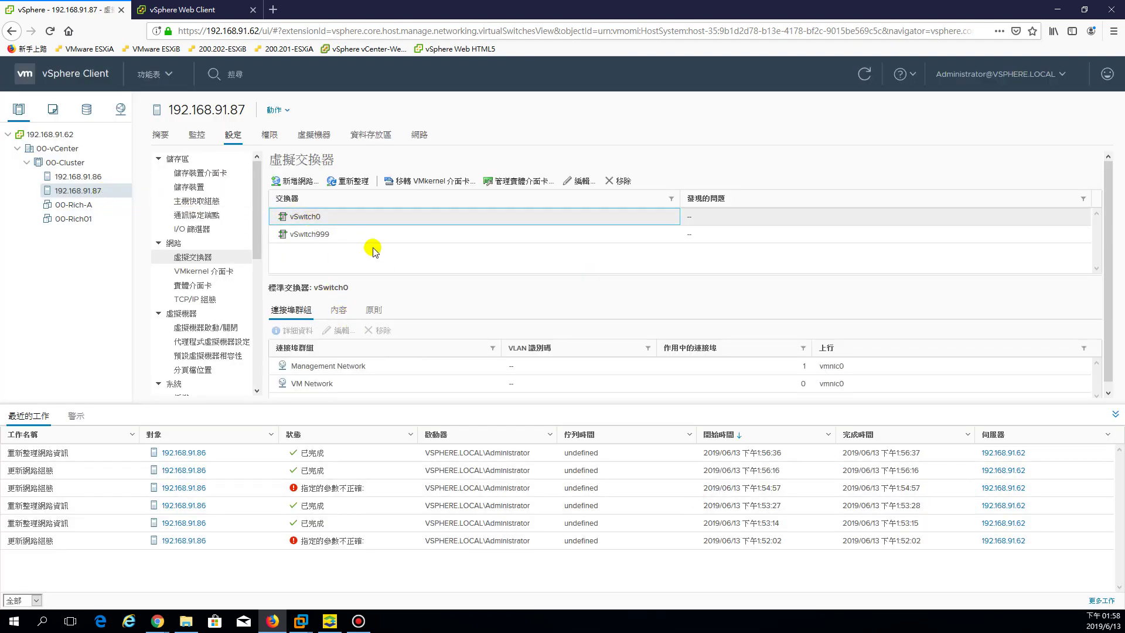
{"action": "left_click", "coordinate": [199, 271]}
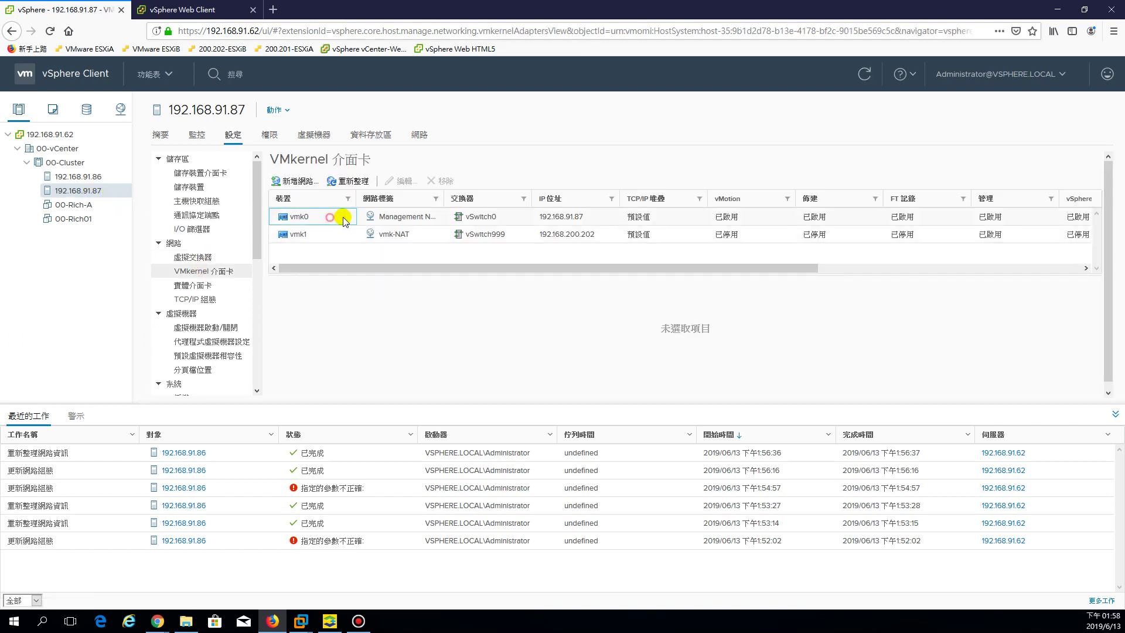
{"action": "left_click", "coordinate": [329, 218]}
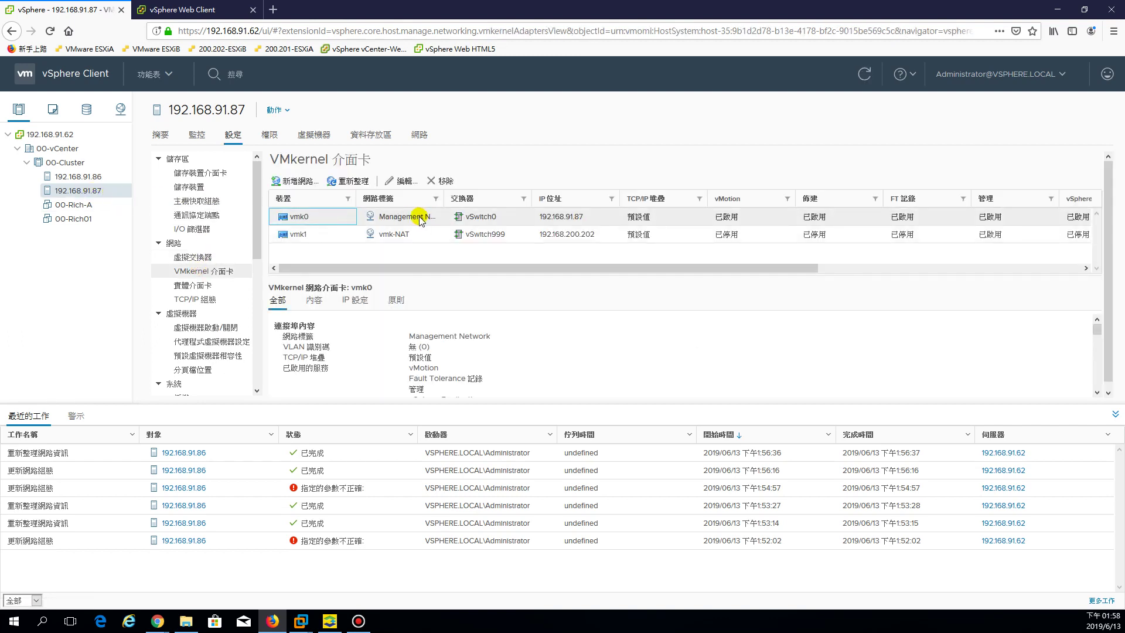
{"action": "left_click", "coordinate": [403, 183]}
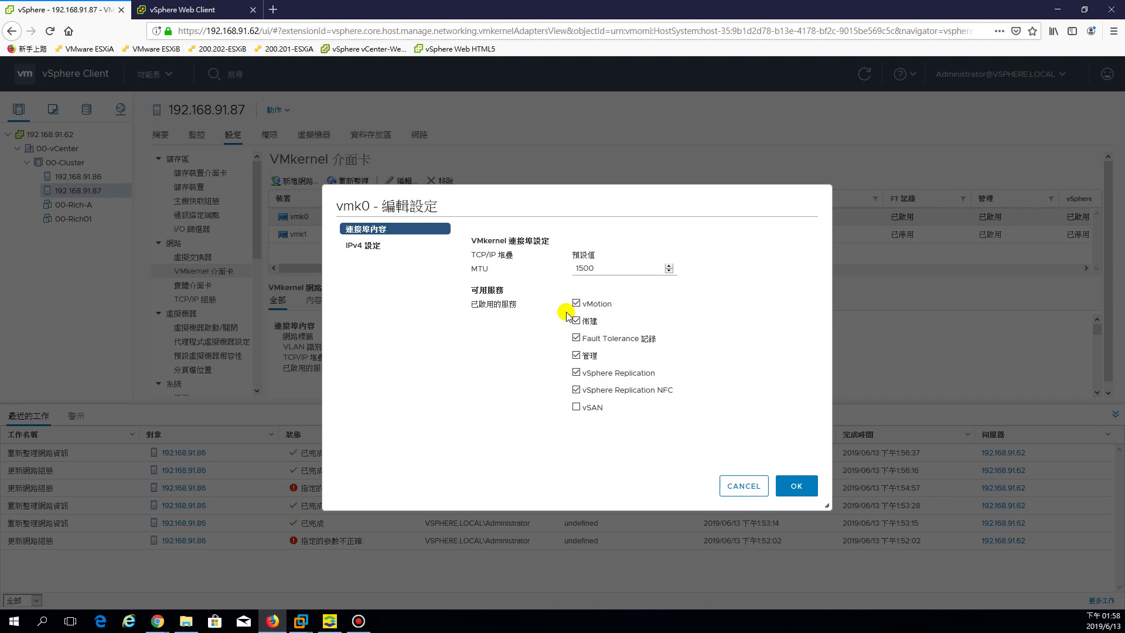
{"action": "left_click", "coordinate": [739, 486]}
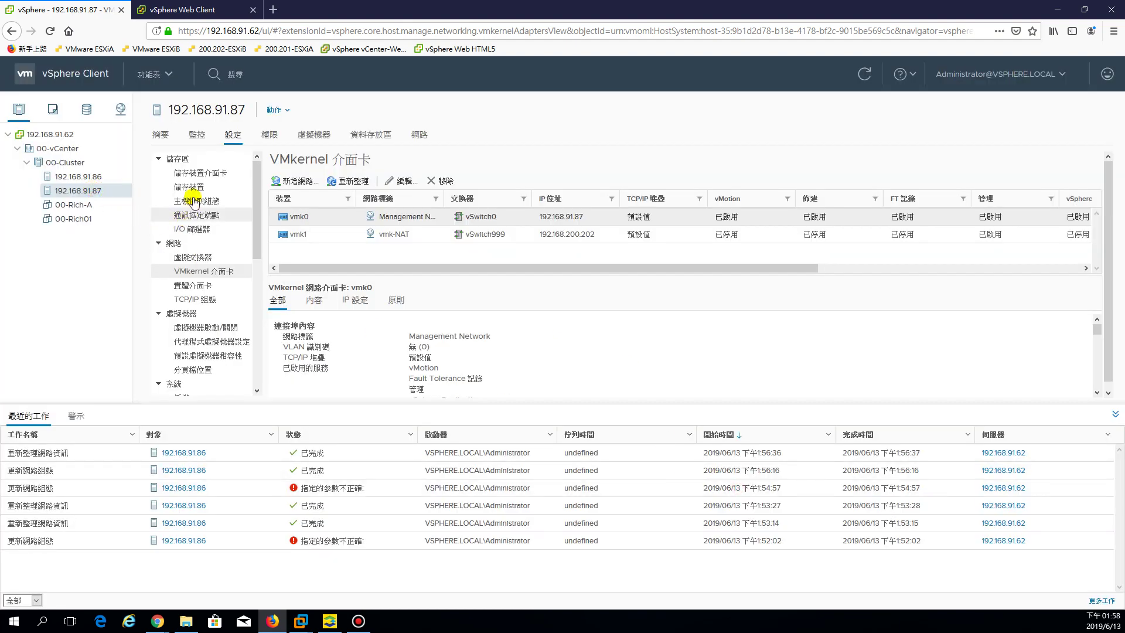
From the virtual switches of host 192.168.91.87, start adding a VMkernel network adapter on a new standard switch
{"action": "left_click", "coordinate": [192, 257]}
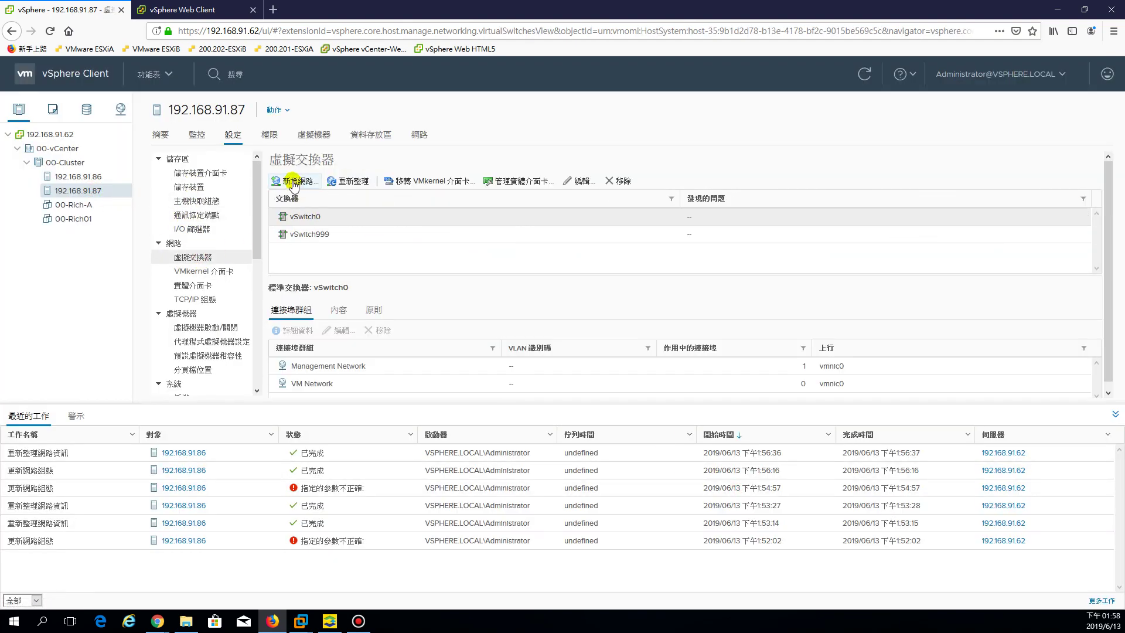
{"action": "left_click", "coordinate": [294, 184]}
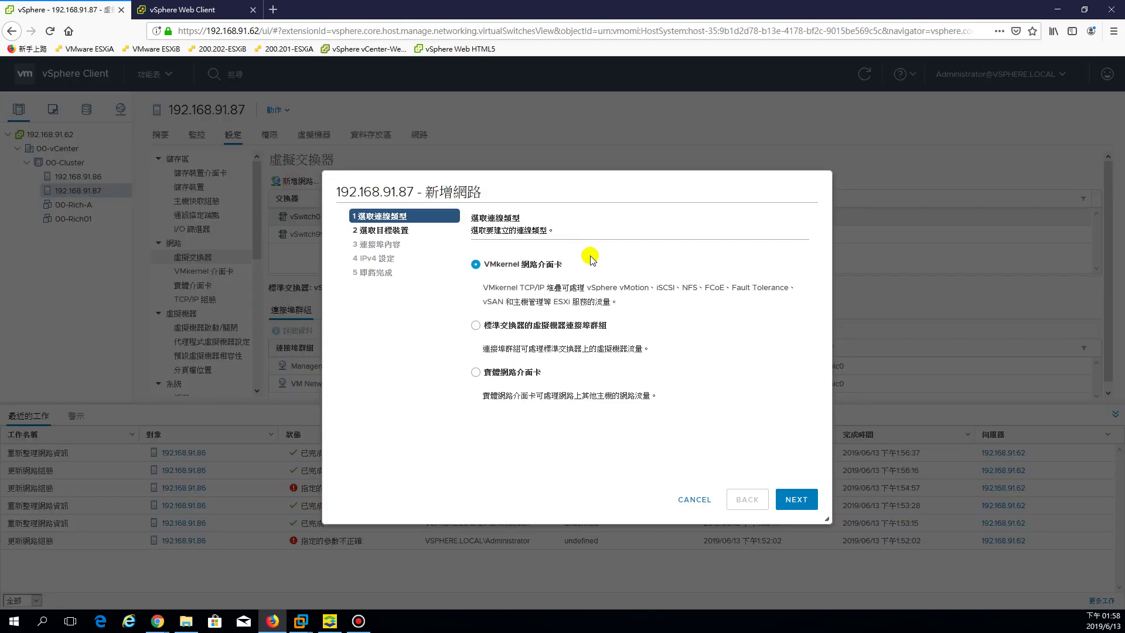
{"action": "left_click", "coordinate": [795, 498]}
{"action": "left_click", "coordinate": [515, 386]}
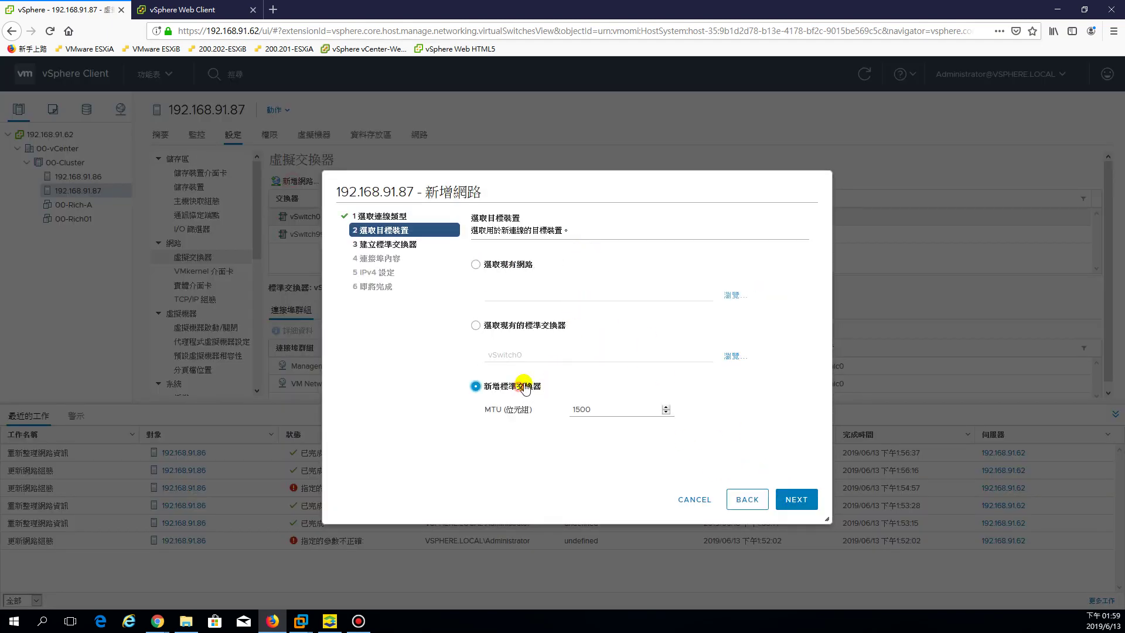
{"action": "left_click", "coordinate": [795, 503]}
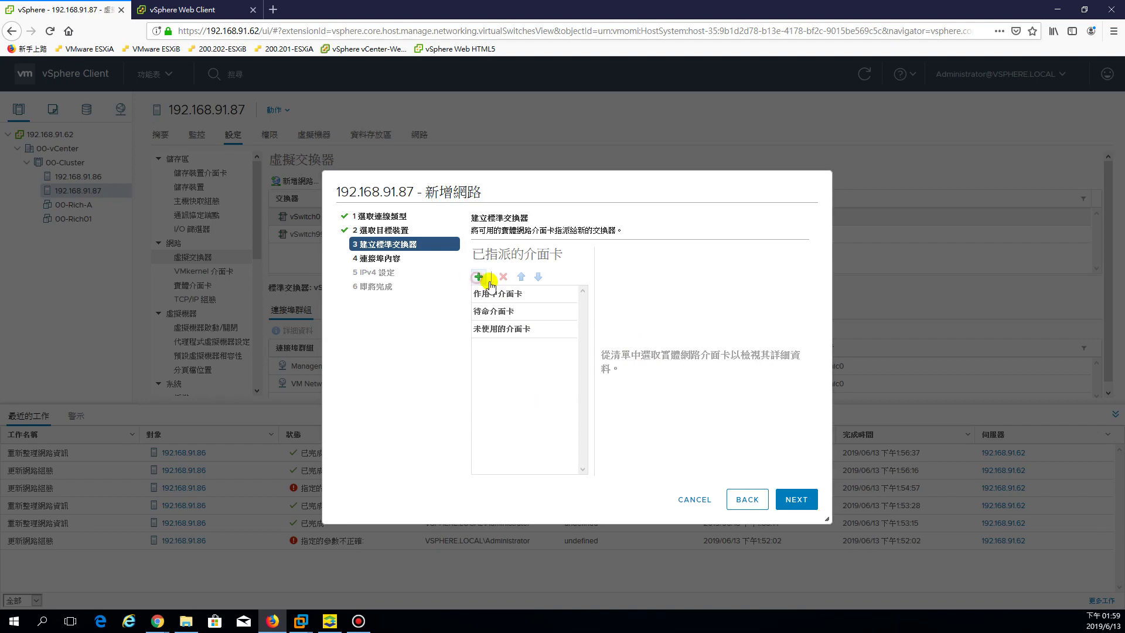
Assign vmnic4 as the active adapter of the new standard switch and continue to the port properties
{"action": "left_click", "coordinate": [476, 274]}
{"action": "left_click", "coordinate": [368, 281]}
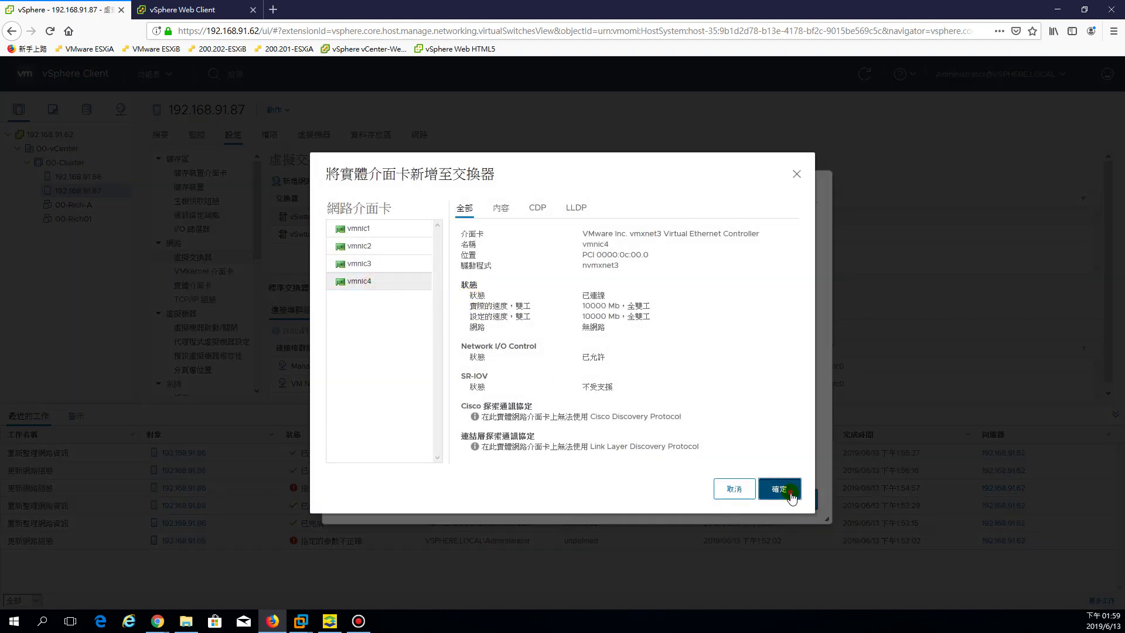
{"action": "left_click", "coordinate": [786, 492]}
{"action": "left_click", "coordinate": [791, 498]}
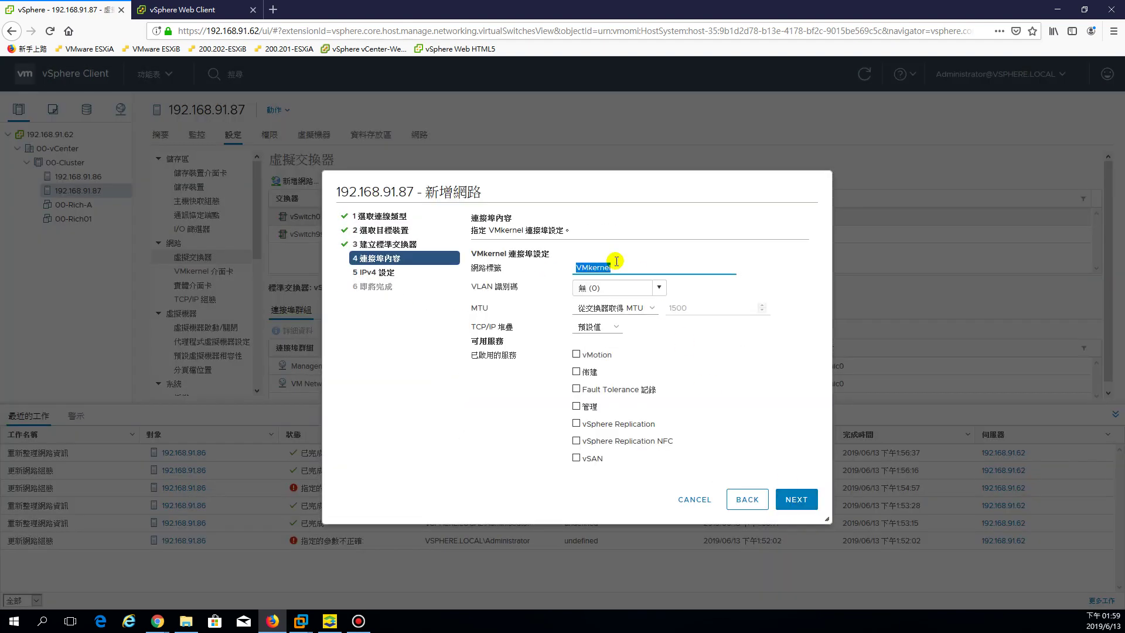
Label the VMkernel port 1-vMotion, choose the vMotion TCP/IP stack, and accept the stack warning to continue
{"action": "type", "text": "1-vMotion"}
{"action": "left_click", "coordinate": [588, 326]}
{"action": "left_click", "coordinate": [530, 360]}
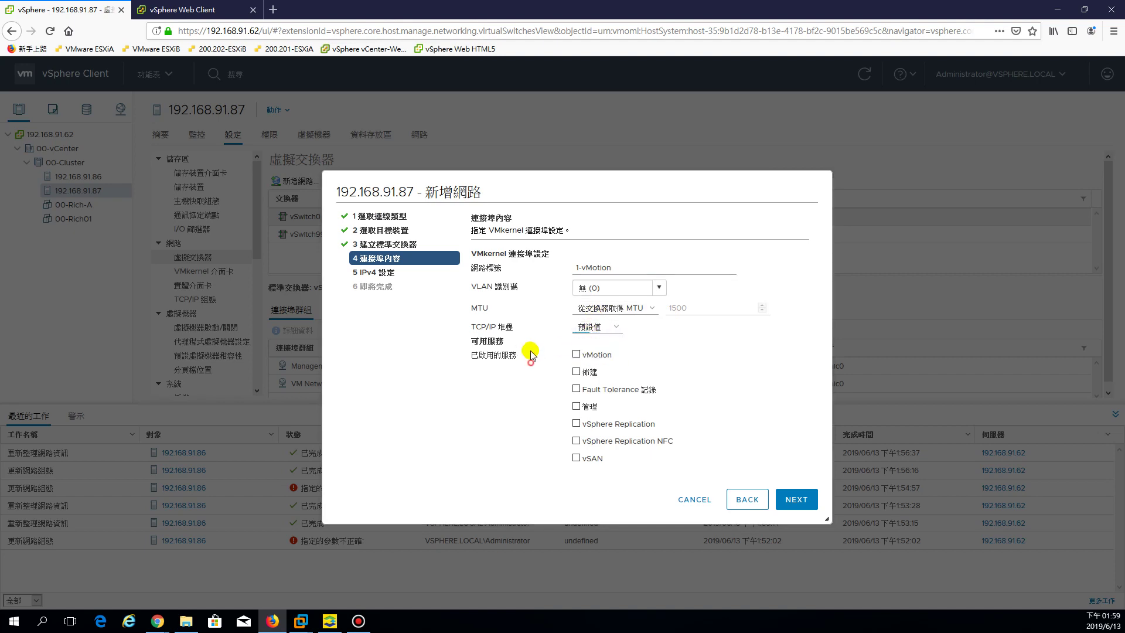
{"action": "left_click", "coordinate": [591, 327]}
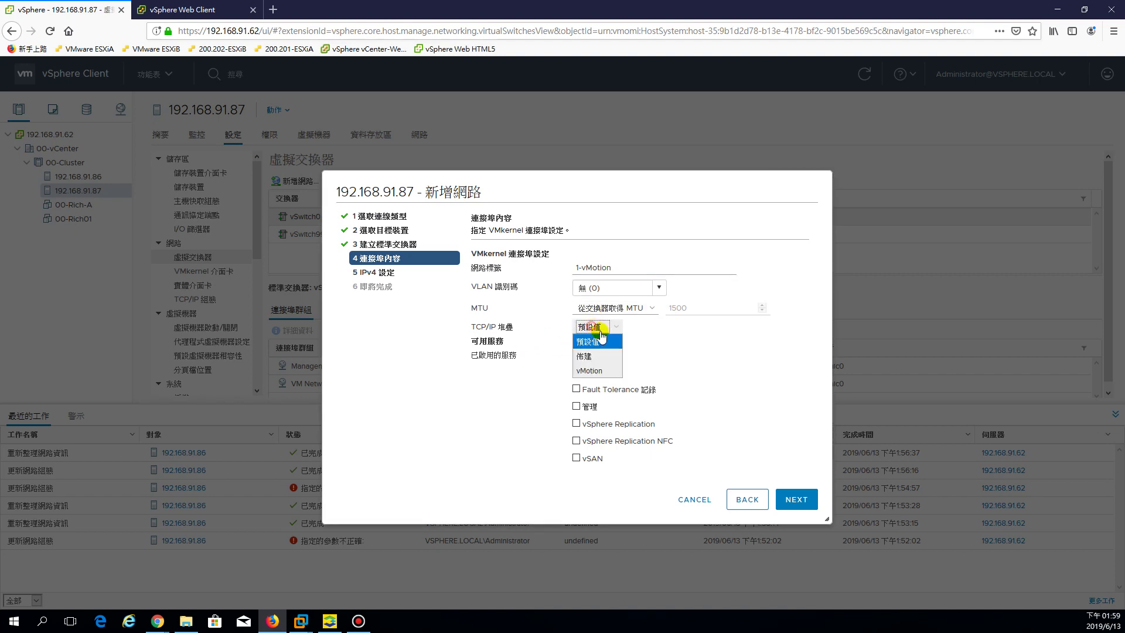
{"action": "left_click", "coordinate": [590, 371]}
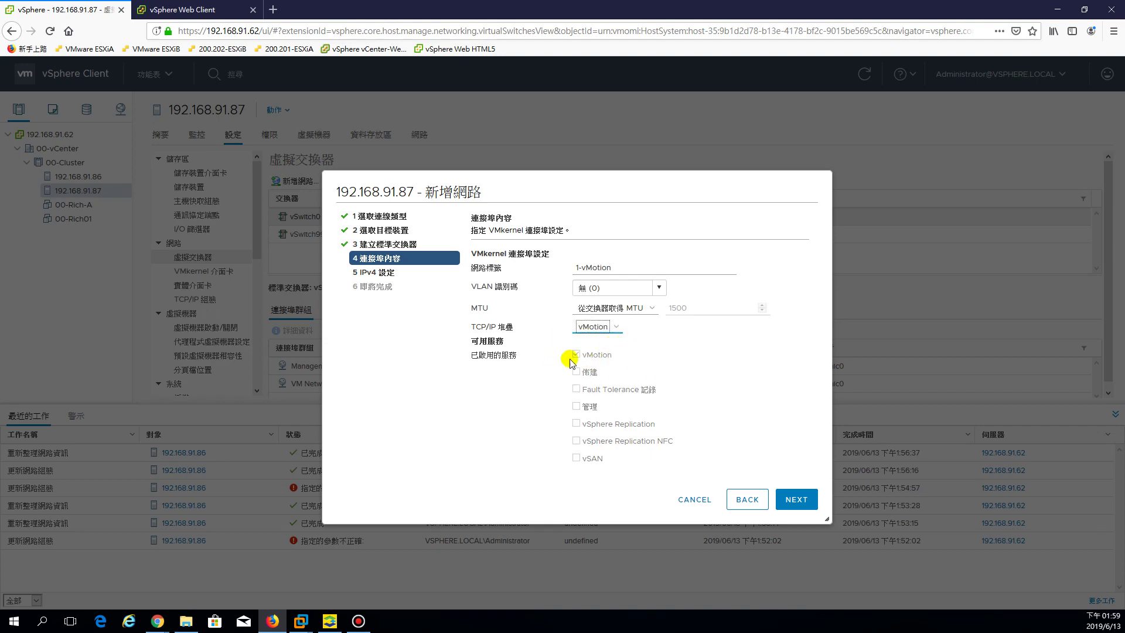
{"action": "left_click", "coordinate": [793, 501]}
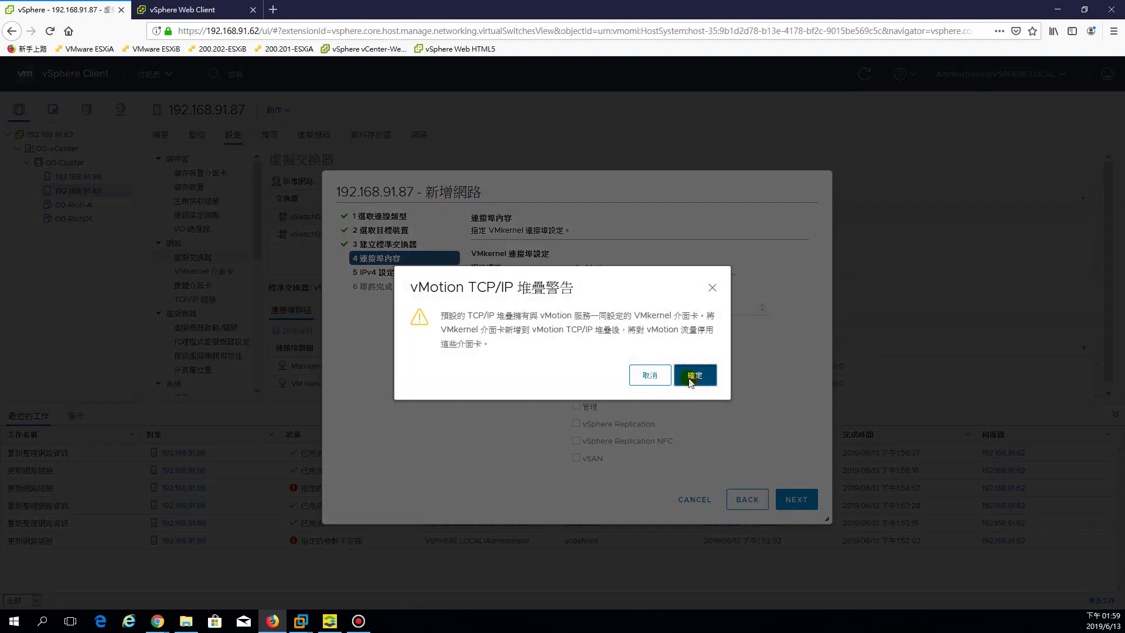
{"action": "left_click", "coordinate": [691, 378]}
Give the vMotion port the static IPv4 address 10.10.20.2 with subnet mask 255.255.255.0 and finish the wizard
{"action": "left_click", "coordinate": [475, 288]}
{"action": "left_click", "coordinate": [612, 317]}
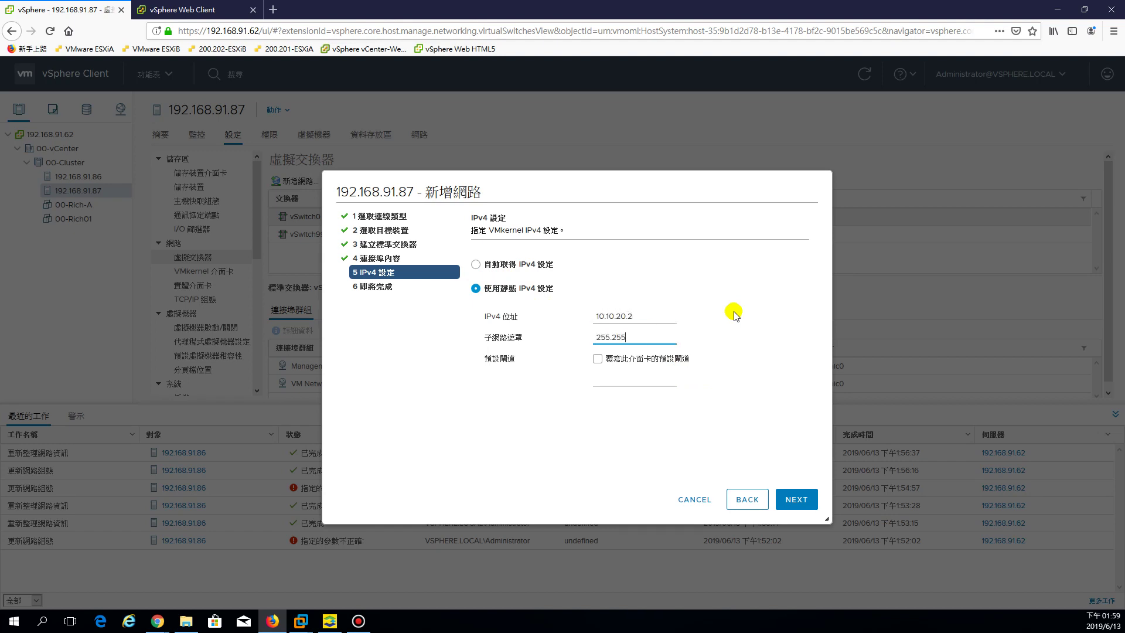
{"action": "left_click", "coordinate": [617, 316]}
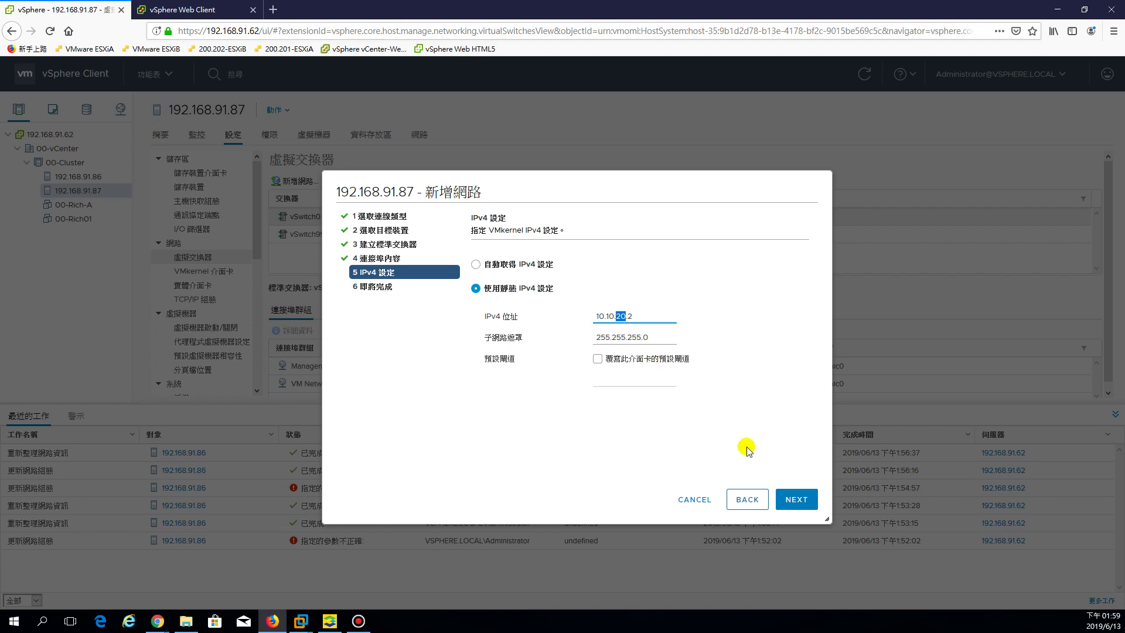
{"action": "left_click", "coordinate": [795, 499]}
{"action": "left_click", "coordinate": [795, 499]}
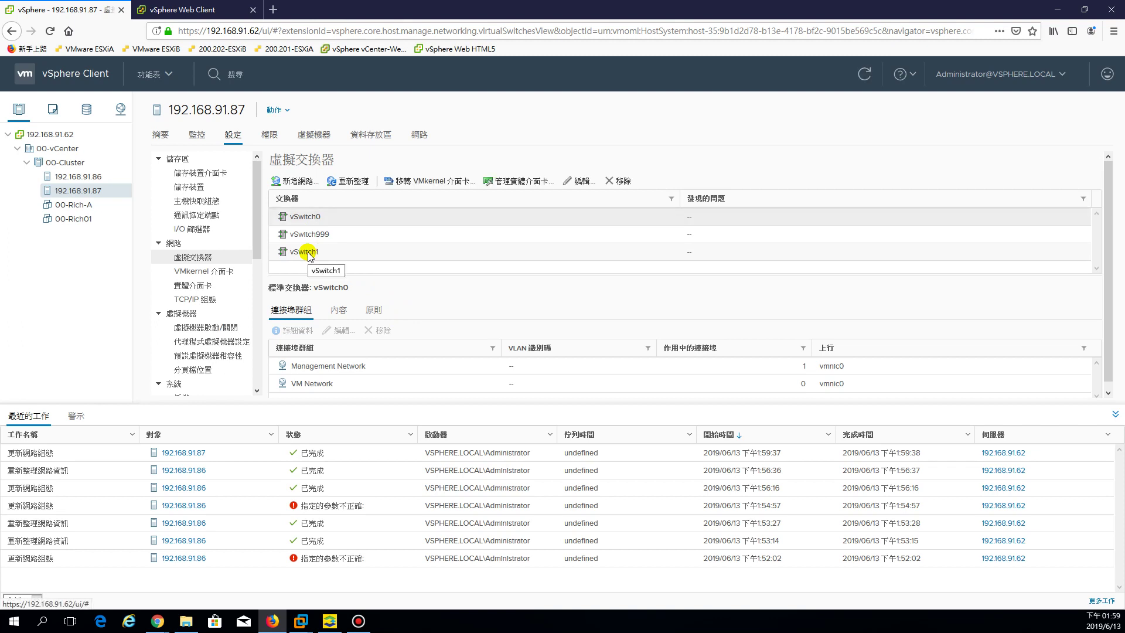
Review vSwitch1 and the VMkernel adapters of host 192.168.91.87, examining the enabled services of vmk0
{"action": "left_click", "coordinate": [305, 252]}
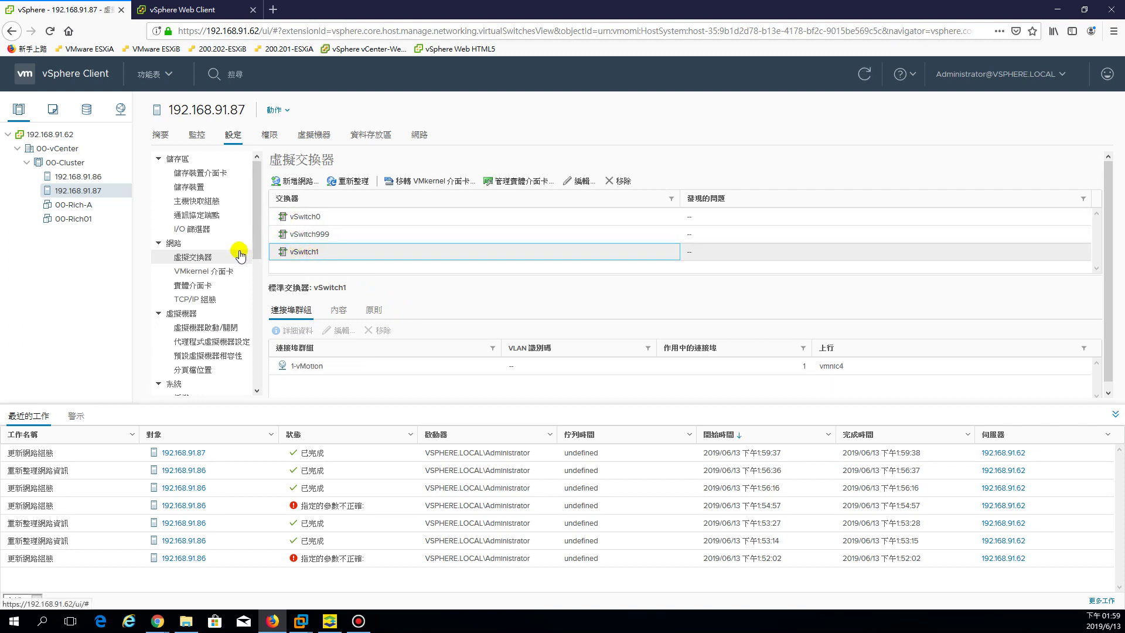
{"action": "left_click", "coordinate": [192, 272]}
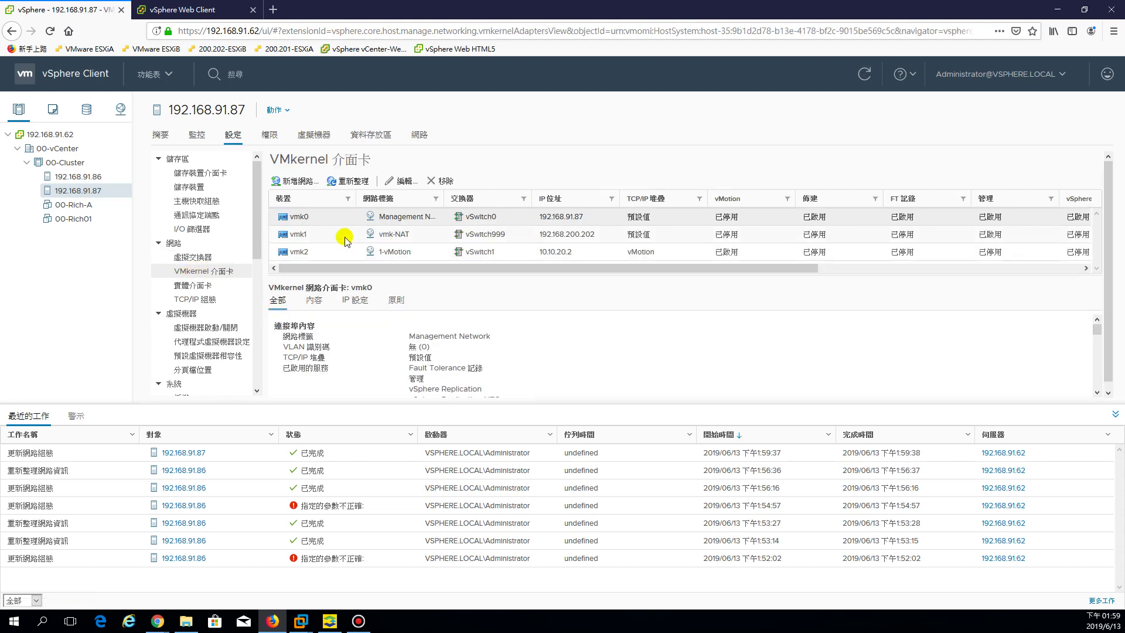
{"action": "left_click", "coordinate": [401, 217]}
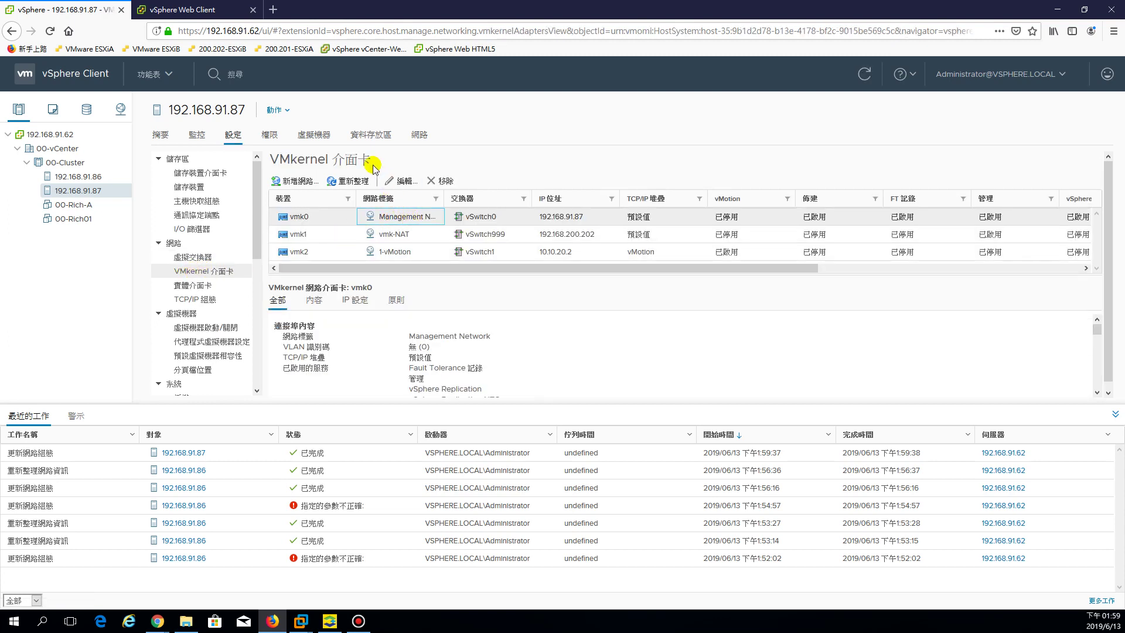
{"action": "left_click", "coordinate": [520, 363]}
{"action": "scroll", "coordinate": [386, 351], "scroll_direction": "down", "scroll_amount": 3}
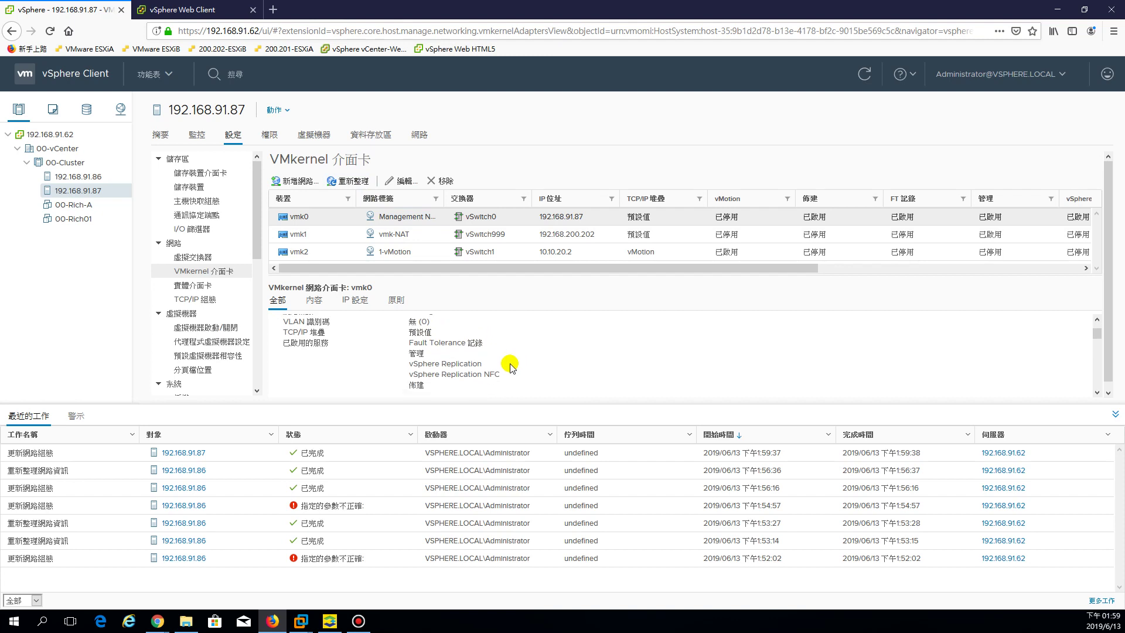
{"action": "scroll", "coordinate": [416, 370], "scroll_direction": "up", "scroll_amount": 3}
{"action": "left_click_drag", "start_coordinate": [415, 370], "coordinate": [466, 388]}
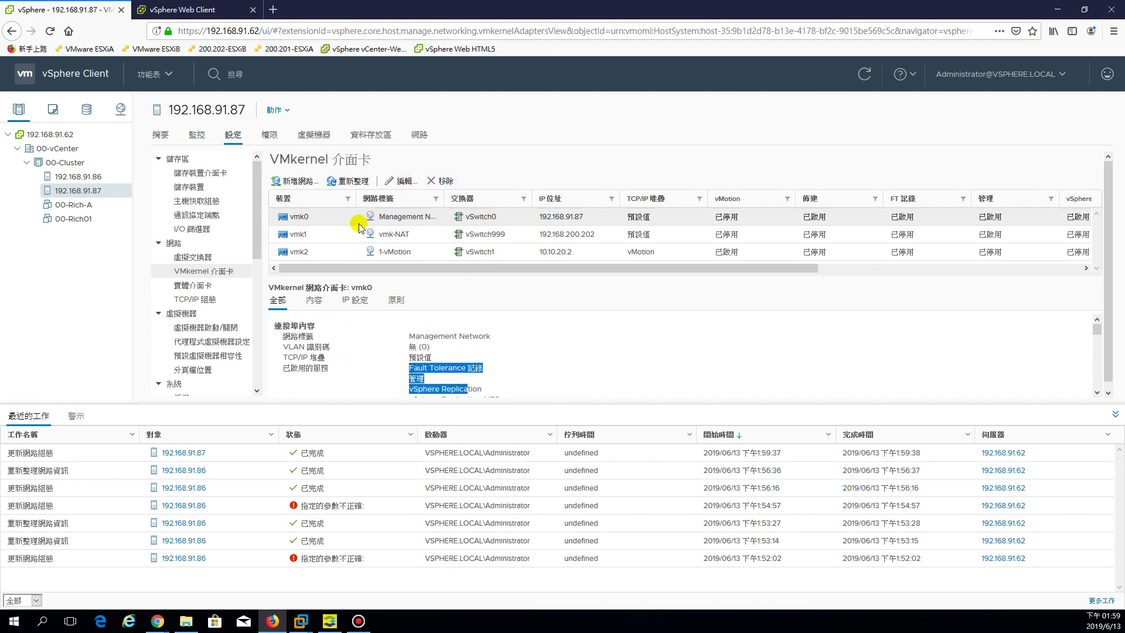
Check which services can be selected in the edit settings of vmk0, and close them without changes
{"action": "left_click", "coordinate": [417, 217]}
{"action": "left_click", "coordinate": [404, 181]}
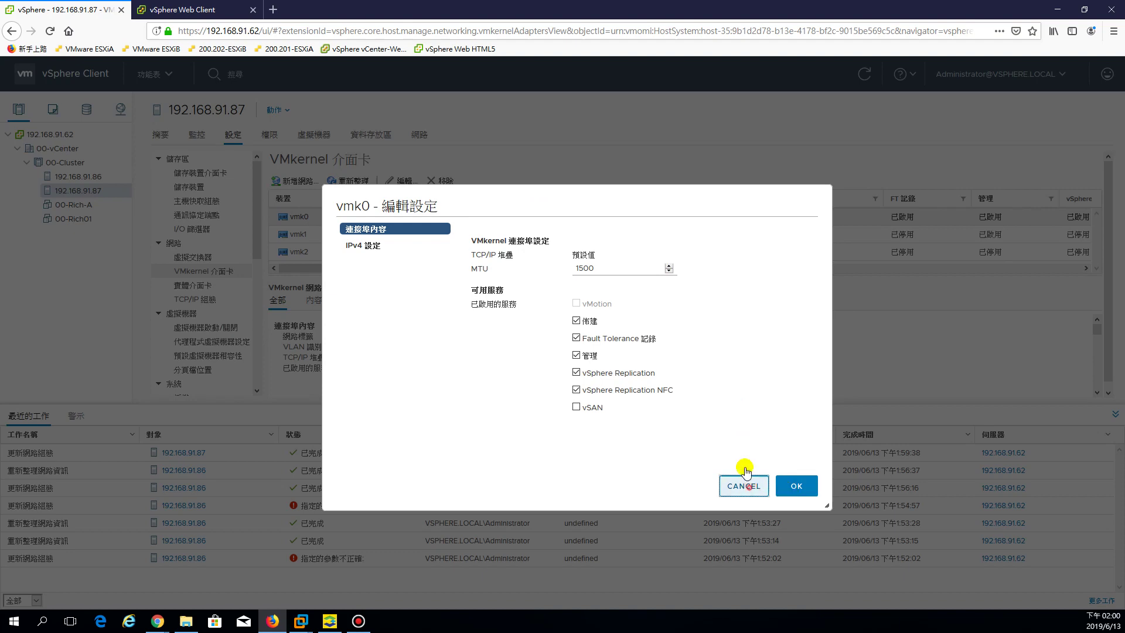
{"action": "left_click", "coordinate": [744, 486]}
Switch to the vSphere Web Client and view the topology of vSwitch0 on host 192.168.91.87
{"action": "left_click", "coordinate": [188, 10]}
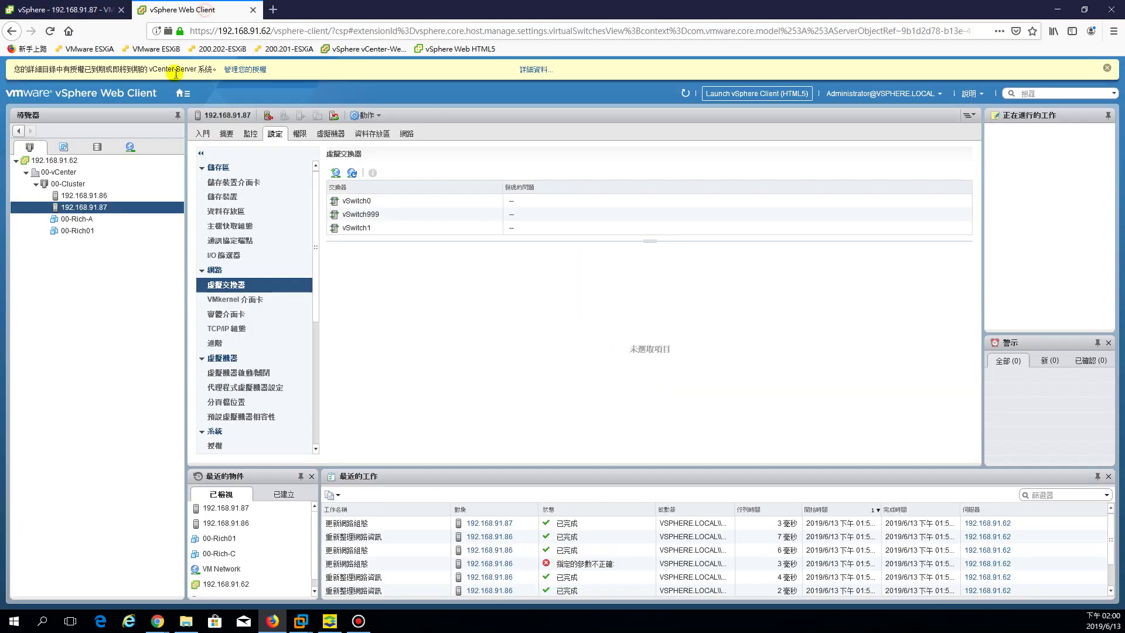
{"action": "left_click", "coordinate": [410, 200]}
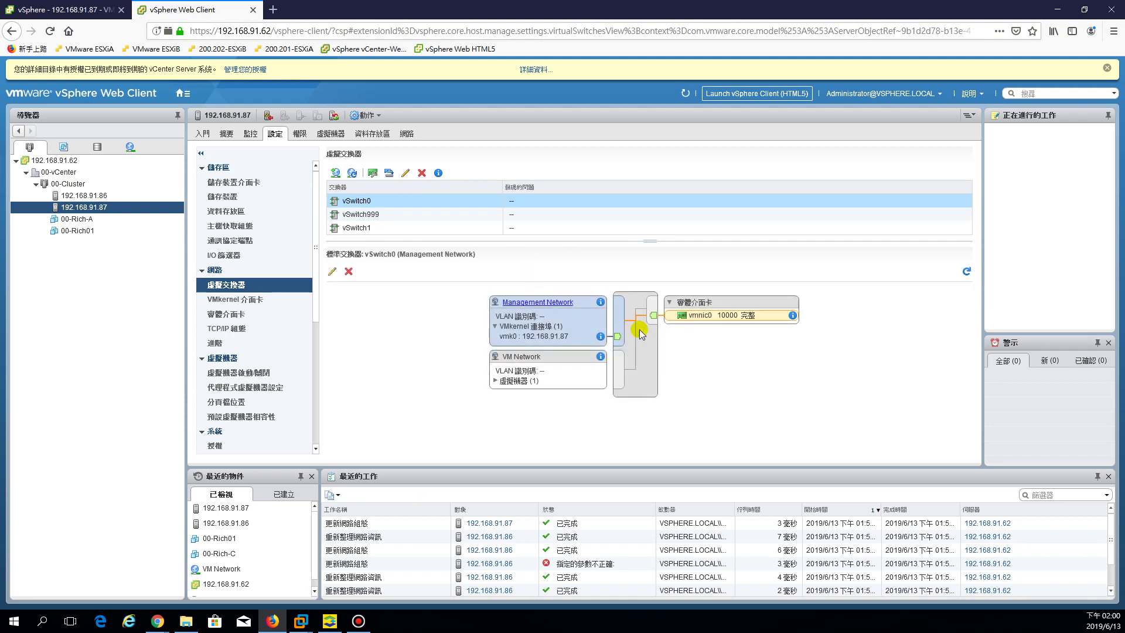
Open a second vSphere Web Client page from the vSphere vCenter bookmark, and move the client tabs into separate browser windows
{"action": "left_click", "coordinate": [273, 10]}
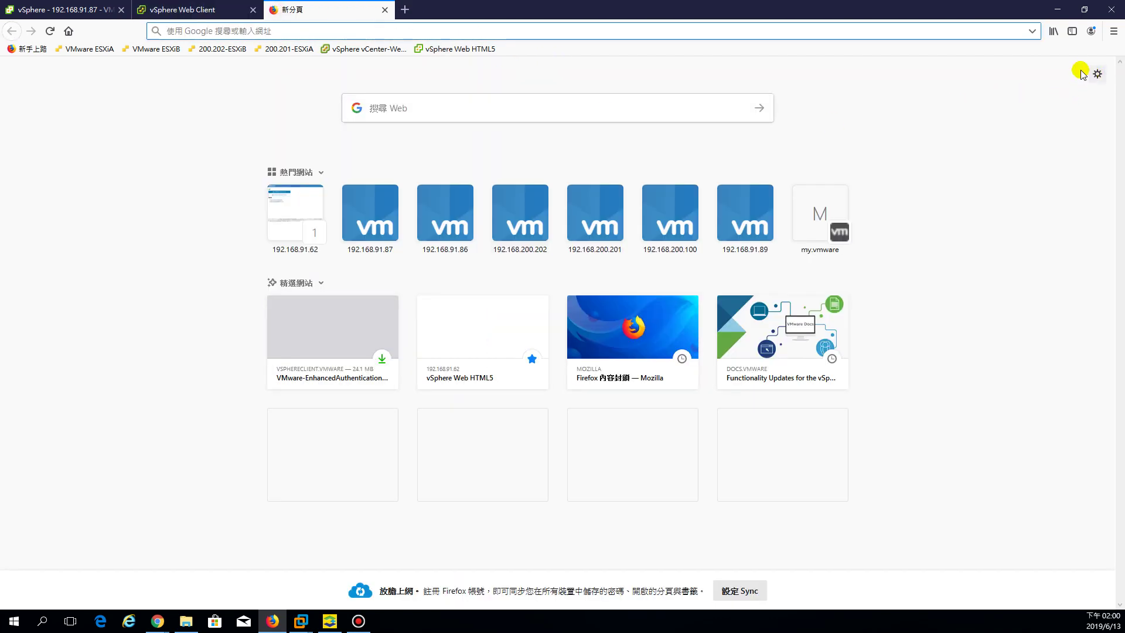
{"action": "left_click", "coordinate": [378, 48]}
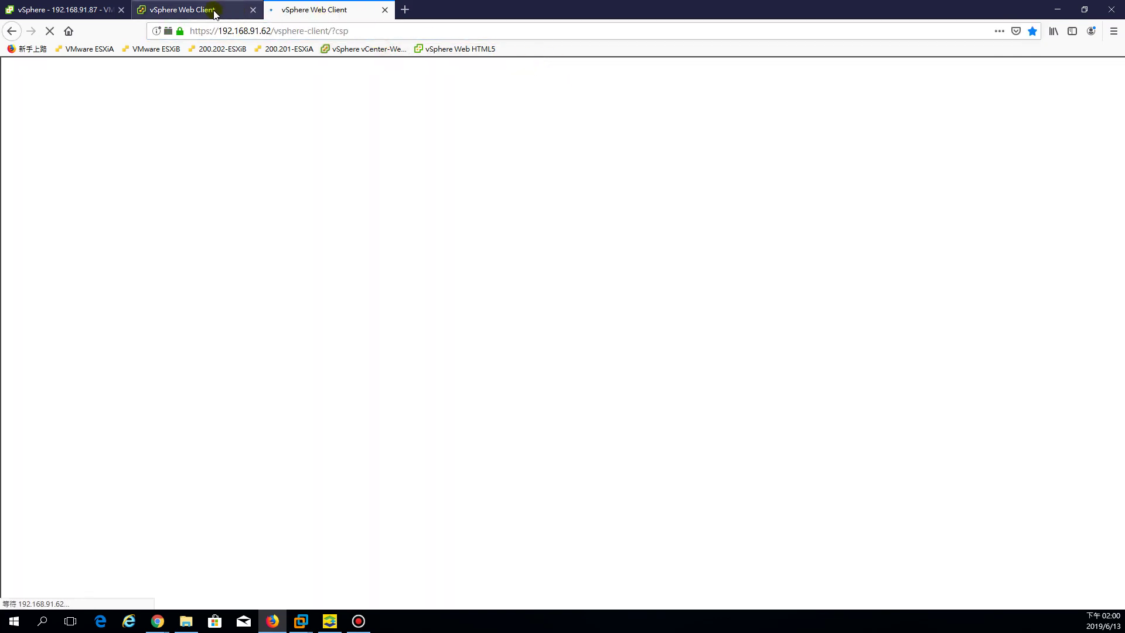
{"action": "left_click_drag", "start_coordinate": [209, 14], "coordinate": [66, 49]}
{"action": "right_click", "coordinate": [167, 15]}
{"action": "left_click", "coordinate": [157, 138]}
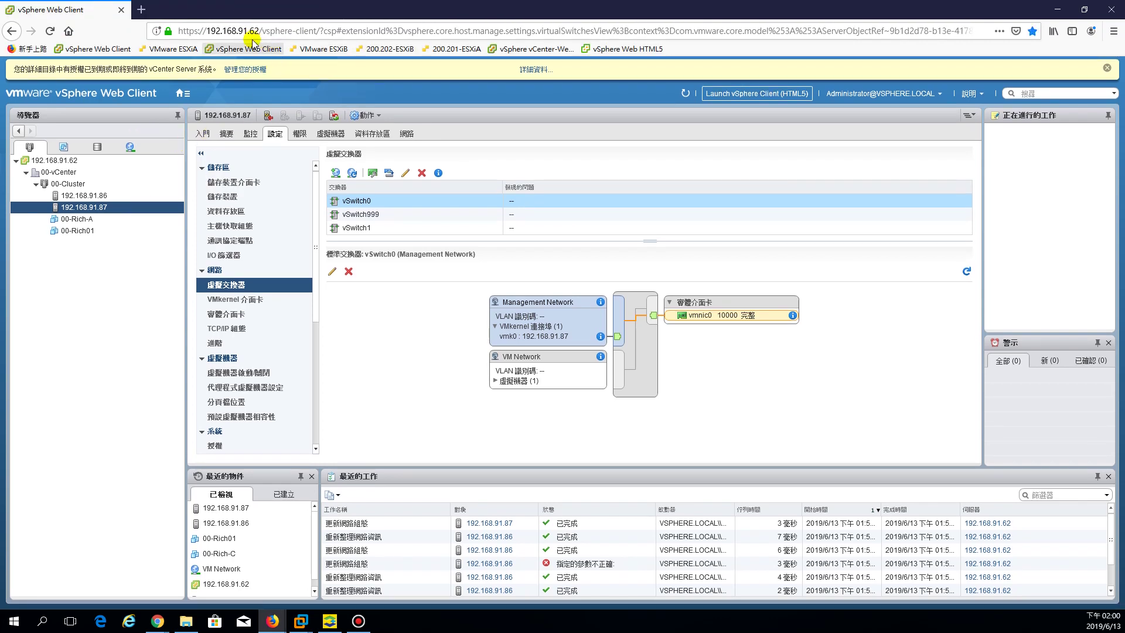
{"action": "left_click_drag", "start_coordinate": [245, 23], "coordinate": [209, 9]}
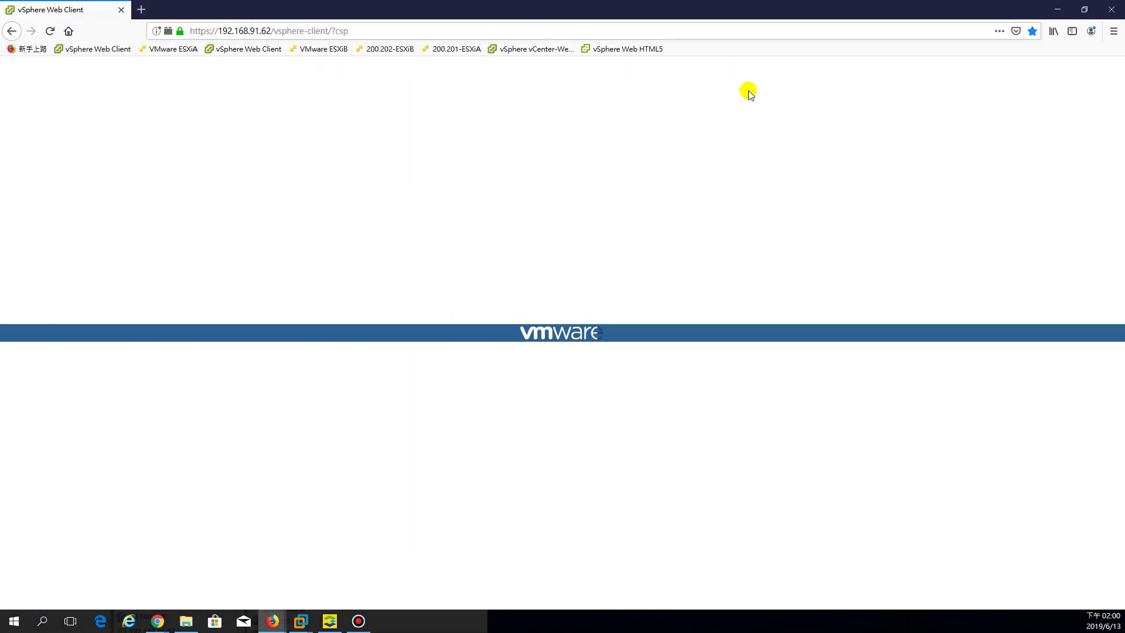
Arrange the two vSphere Web Client windows side by side on the screen
{"action": "left_click_drag", "start_coordinate": [954, 12], "coordinate": [1053, 61]}
{"action": "left_click", "coordinate": [1057, 10]}
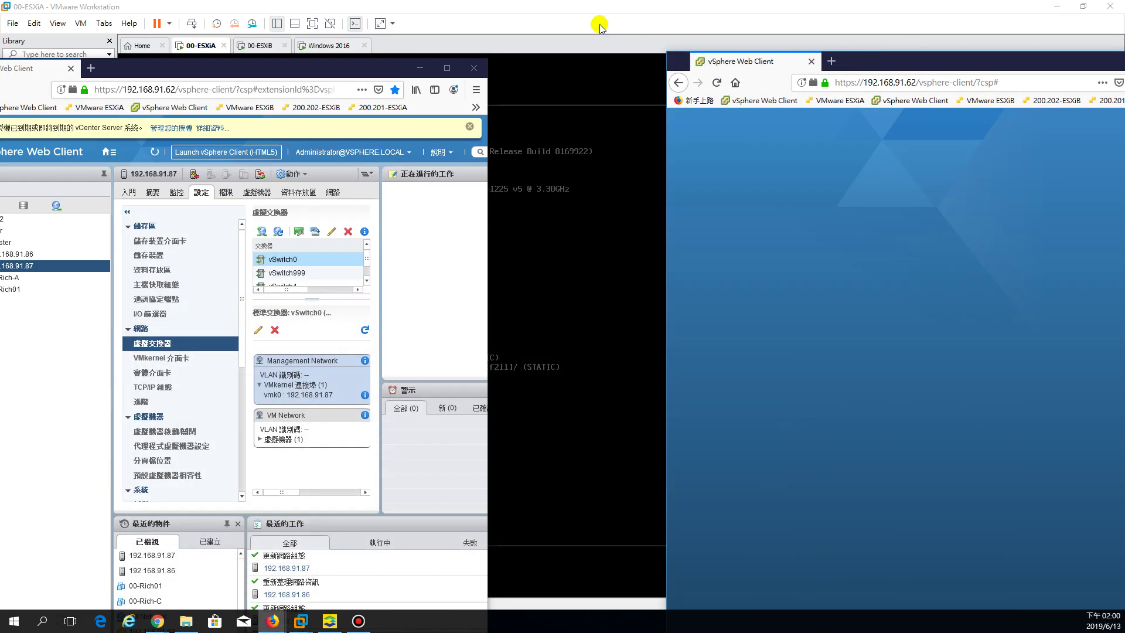
{"action": "left_click_drag", "start_coordinate": [291, 73], "coordinate": [1, 35]}
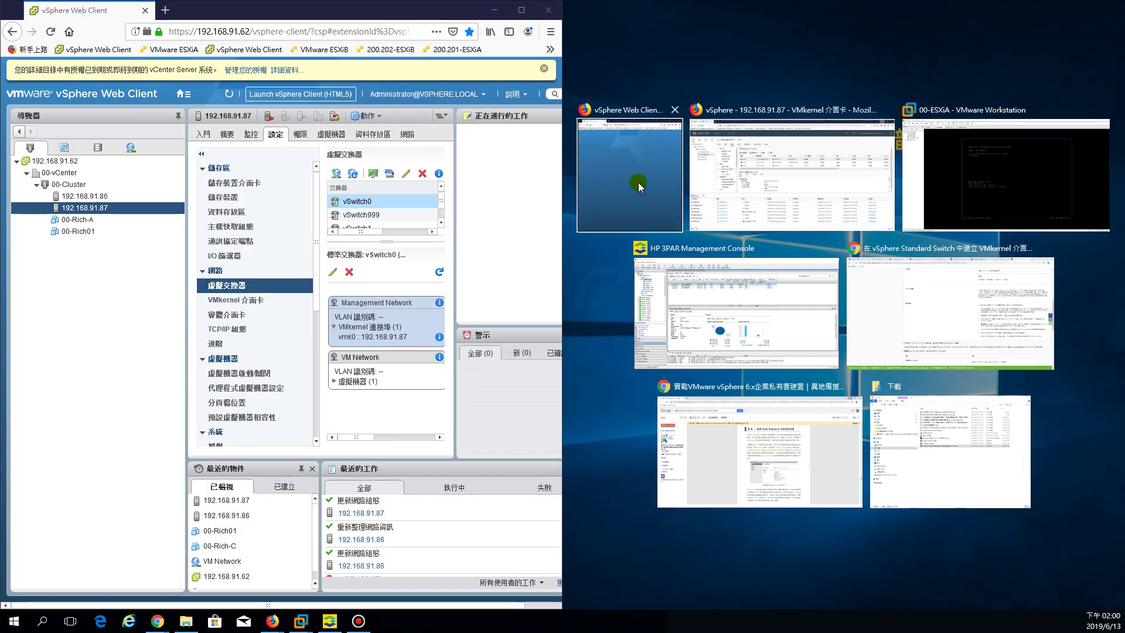
{"action": "left_click", "coordinate": [638, 186]}
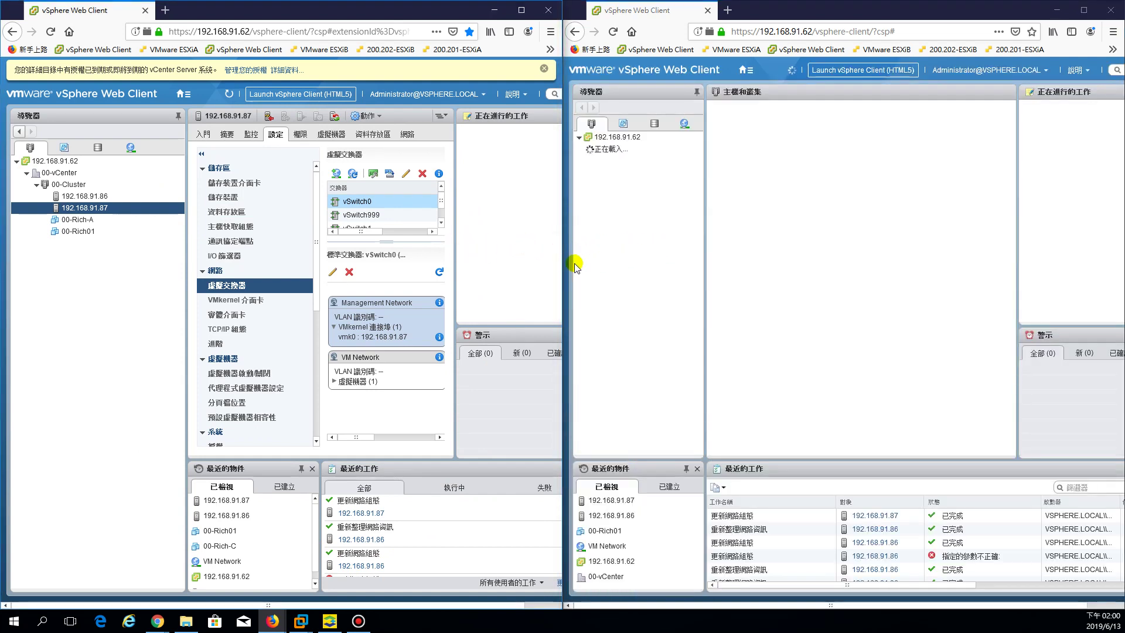
Collapse the navigator in both windows and show vSwitch1 of host 192.168.91.87 beside vSwitch1 of host 192.168.91.86
{"action": "left_click_drag", "start_coordinate": [365, 436], "coordinate": [401, 436]}
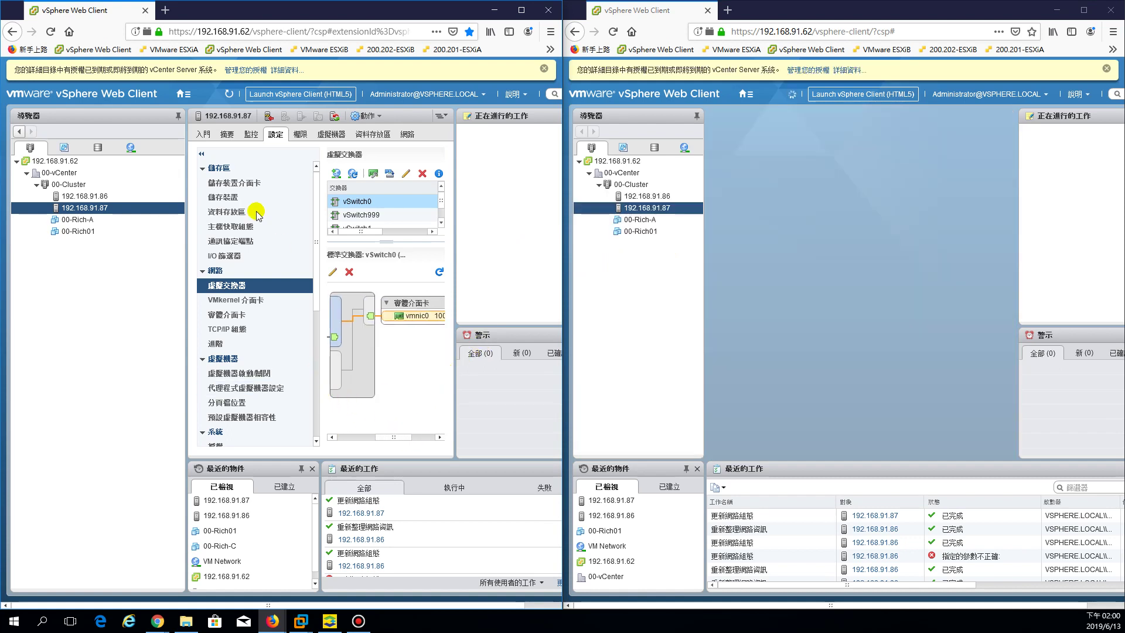
{"action": "left_click", "coordinate": [177, 115]}
{"action": "key", "text": "Down"}
{"action": "key", "text": "Down"}
{"action": "key", "text": "Down"}
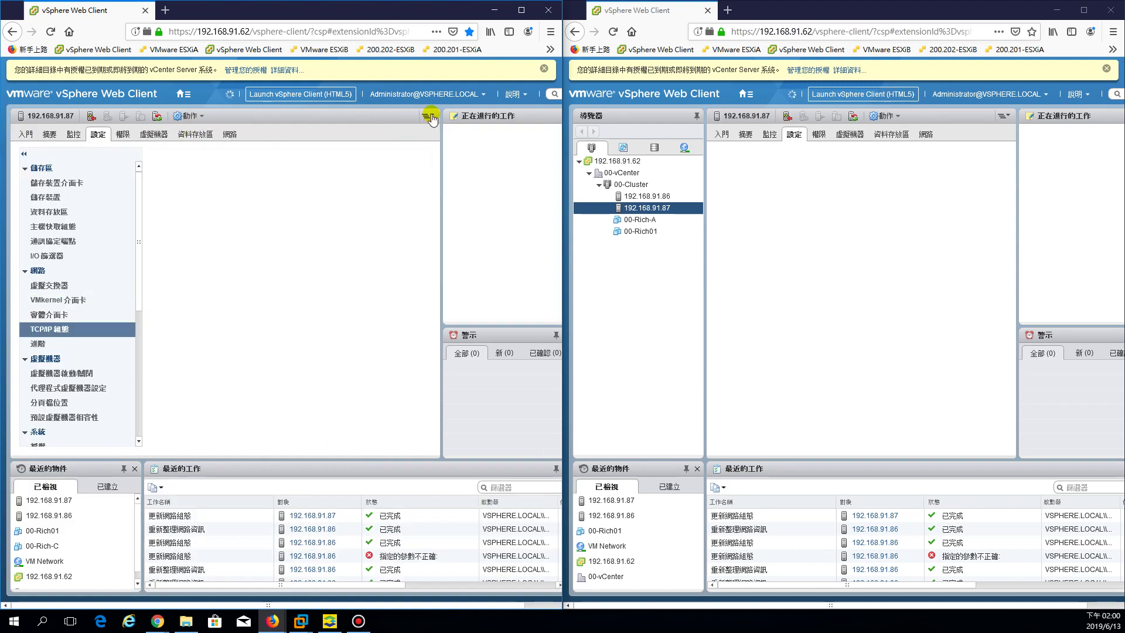
{"action": "left_click", "coordinate": [544, 69]}
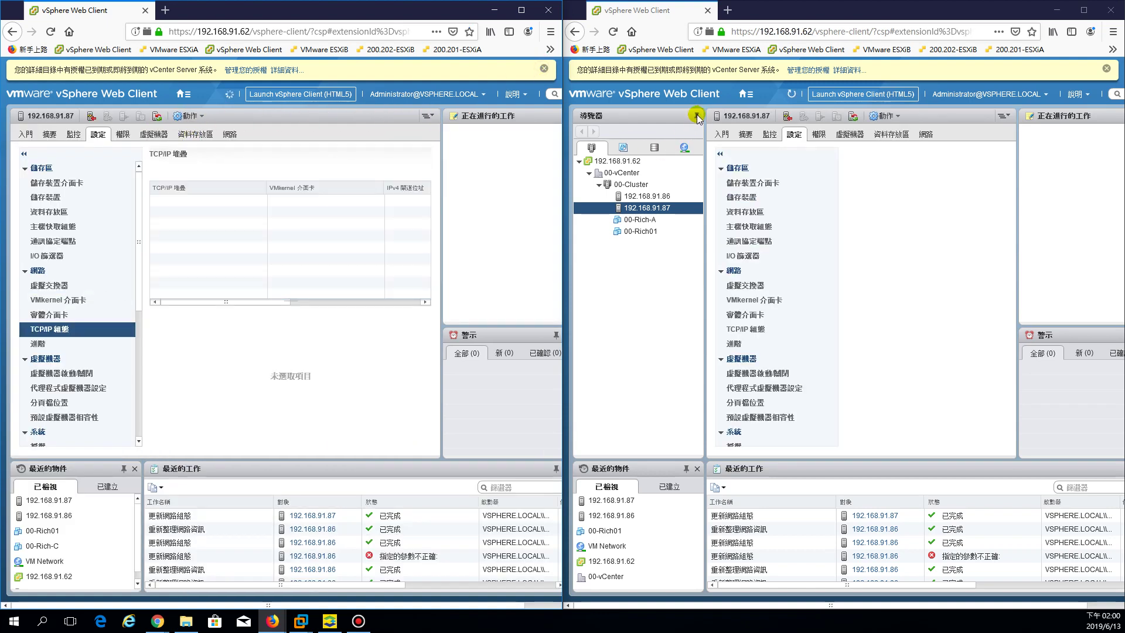
{"action": "left_click", "coordinate": [697, 115]}
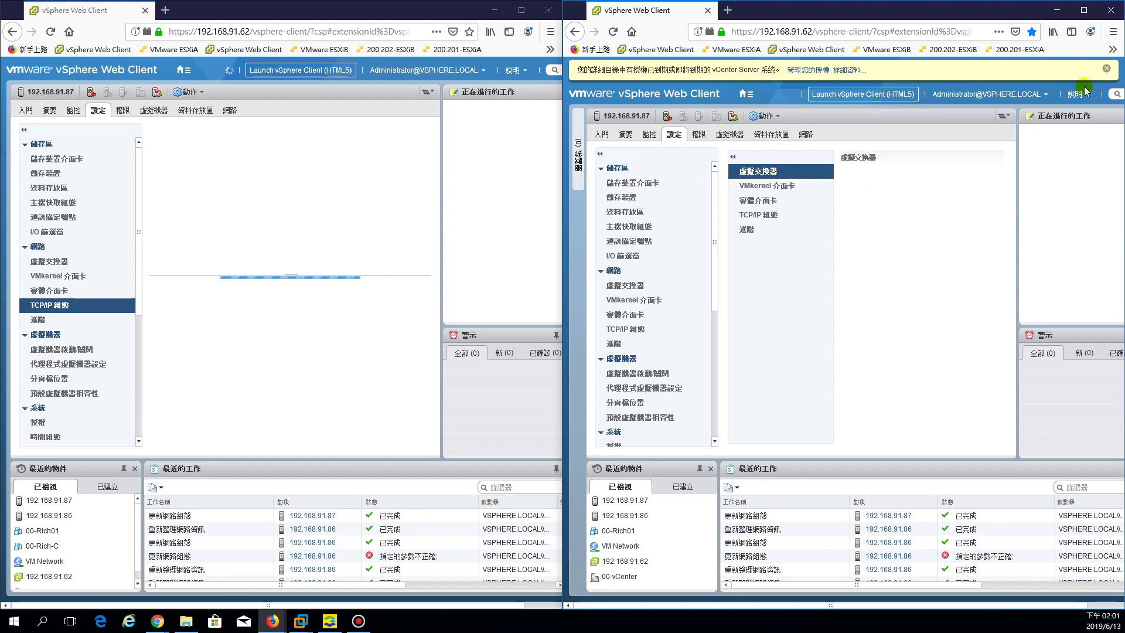
{"action": "left_click", "coordinate": [578, 126]}
{"action": "left_click", "coordinate": [660, 173]}
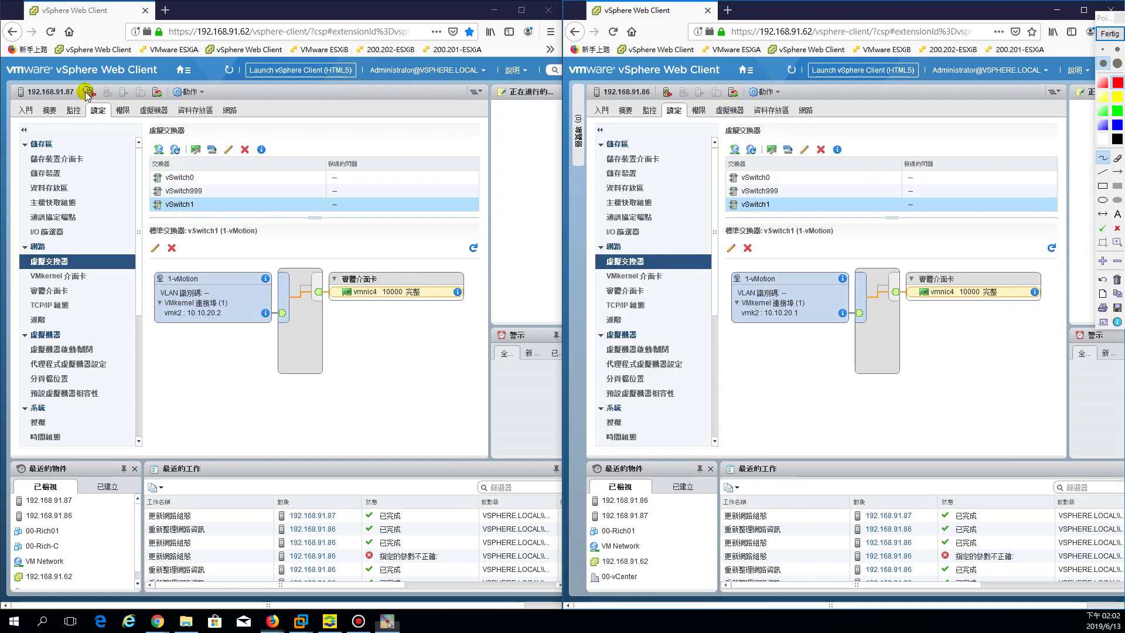
Annotate both host addresses, their vmk2 ports and the link between the vmnic4 adapters, and clear the annotations
{"action": "left_click_drag", "start_coordinate": [22, 99], "coordinate": [53, 104]}
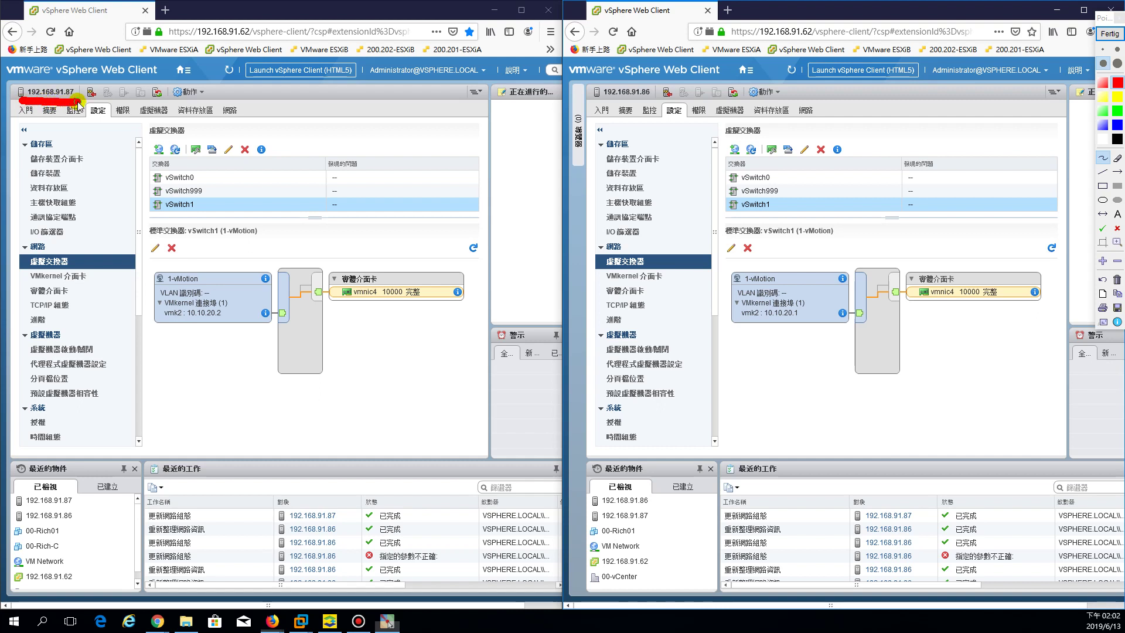
{"action": "left_click_drag", "start_coordinate": [600, 101], "coordinate": [659, 101]}
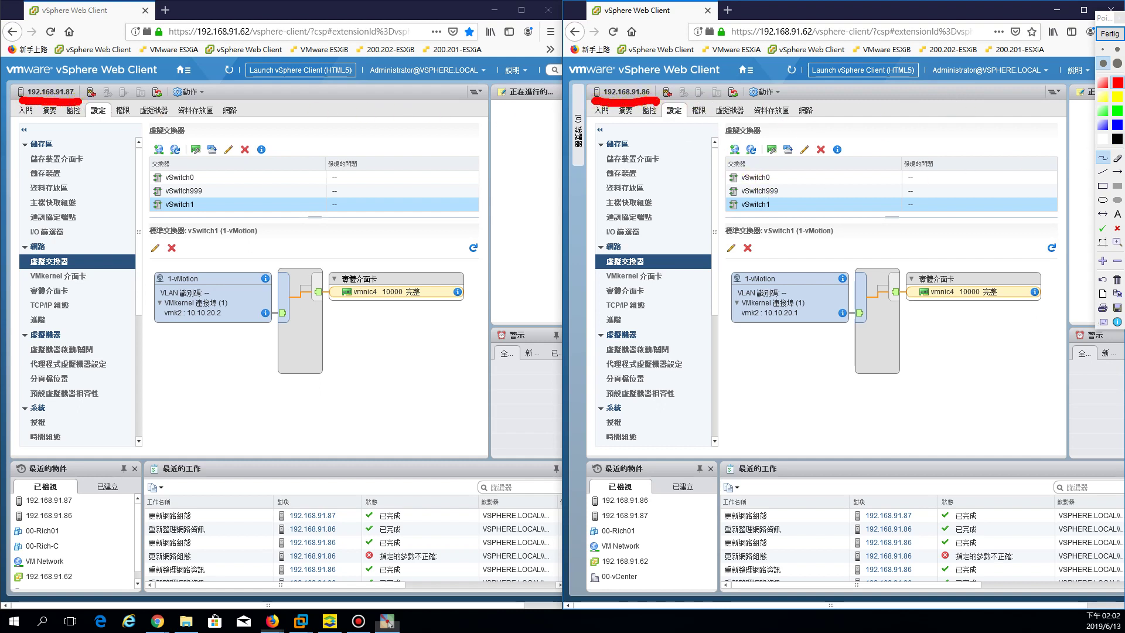
{"action": "left_click", "coordinate": [1117, 49]}
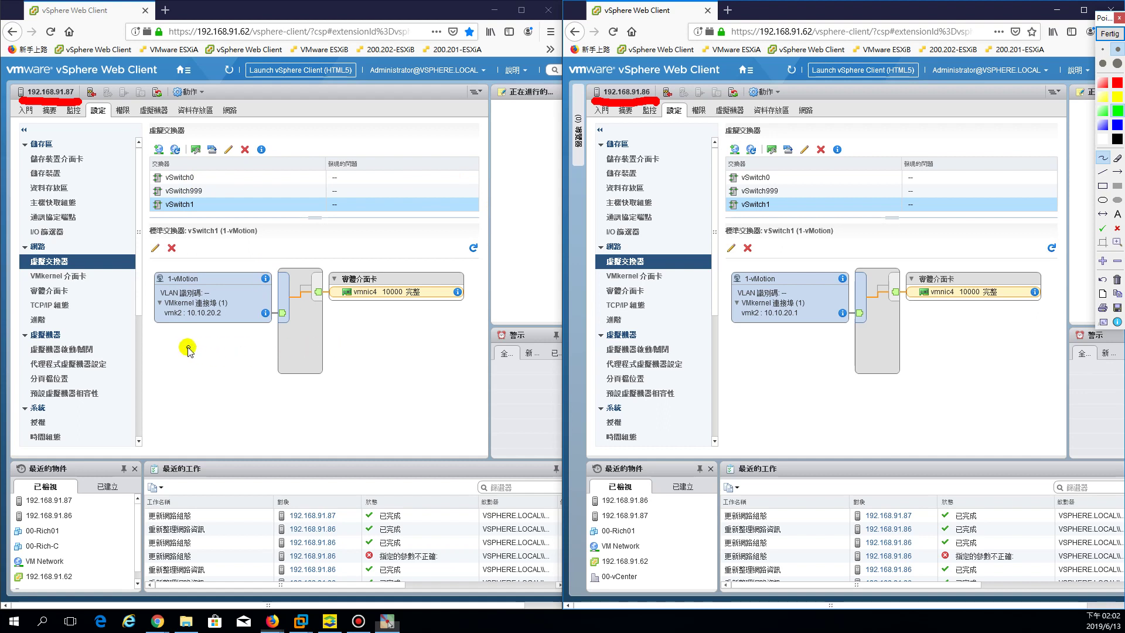
{"action": "mouse_move", "coordinate": [173, 332]}
{"action": "left_mouse_down"}
{"action": "mouse_move", "coordinate": [154, 275]}
{"action": "mouse_move", "coordinate": [234, 302]}
{"action": "mouse_move", "coordinate": [176, 331]}
{"action": "left_mouse_up"}
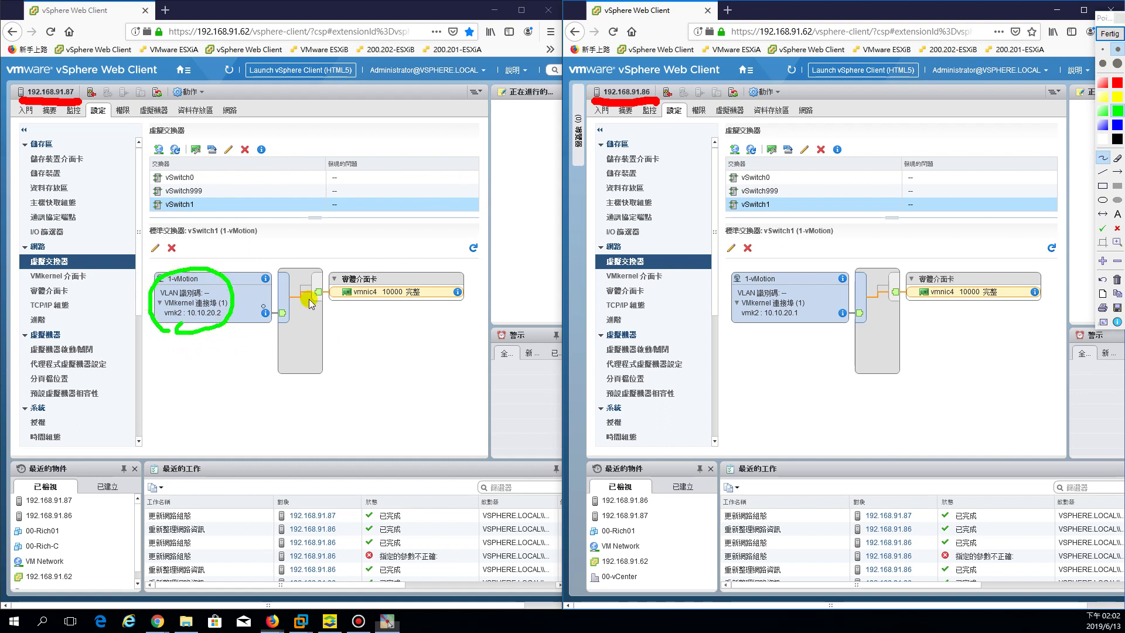
{"action": "mouse_move", "coordinate": [413, 297]}
{"action": "left_mouse_down"}
{"action": "mouse_move", "coordinate": [808, 214]}
{"action": "mouse_move", "coordinate": [1039, 271]}
{"action": "mouse_move", "coordinate": [999, 302]}
{"action": "mouse_move", "coordinate": [766, 326]}
{"action": "mouse_move", "coordinate": [800, 305]}
{"action": "mouse_move", "coordinate": [817, 316]}
{"action": "left_mouse_up"}
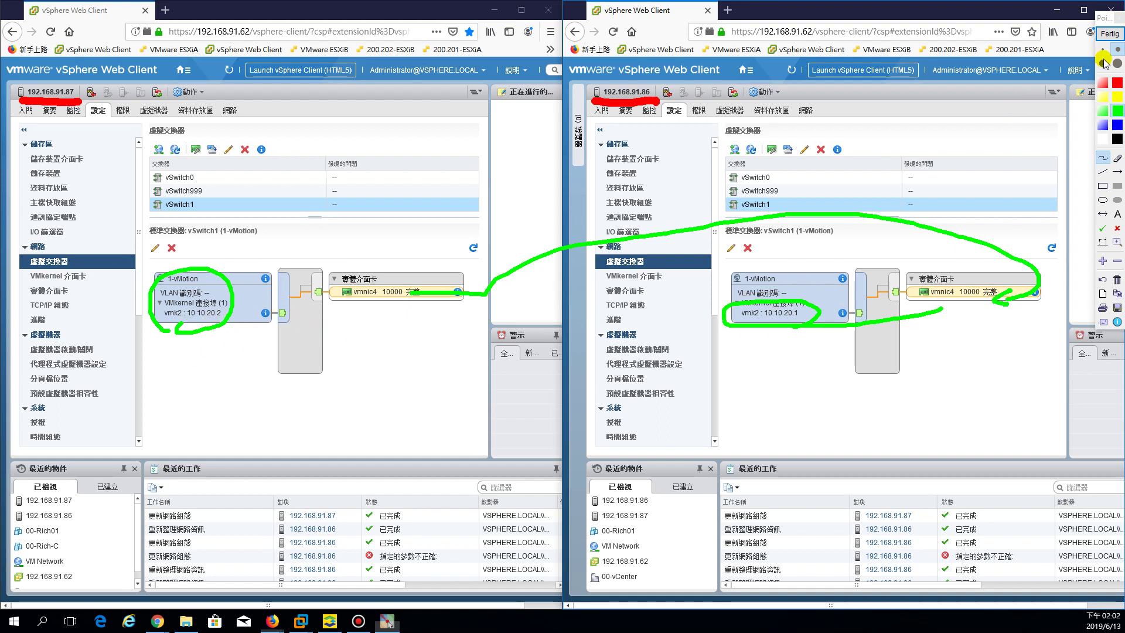
{"action": "left_click", "coordinate": [1116, 280]}
{"action": "left_click", "coordinate": [1109, 36]}
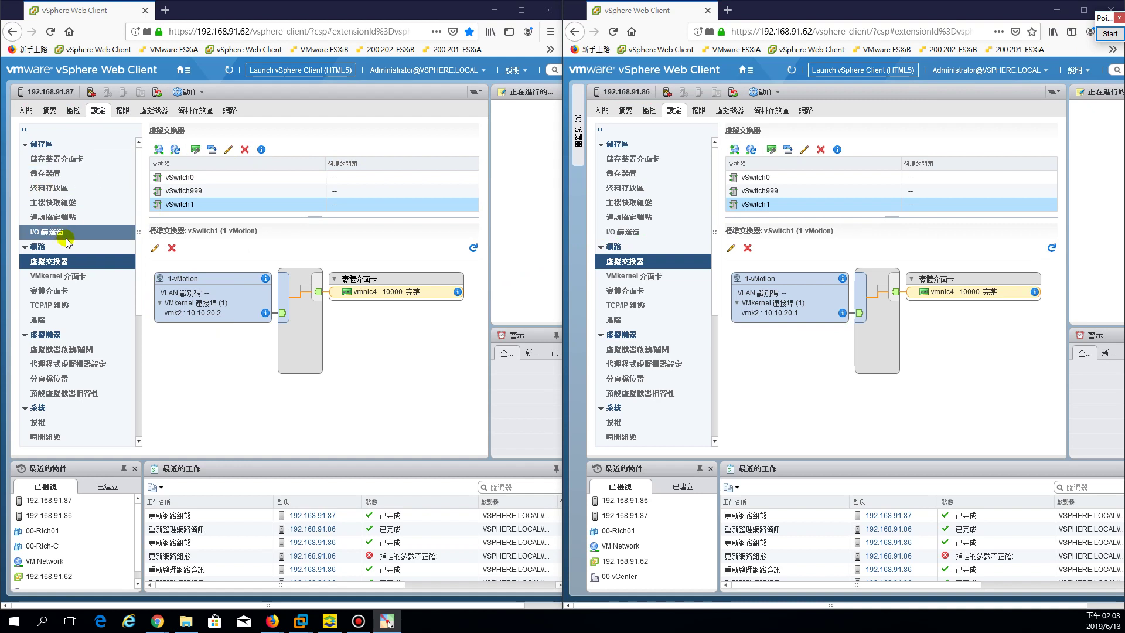
{"action": "left_click", "coordinate": [139, 303]}
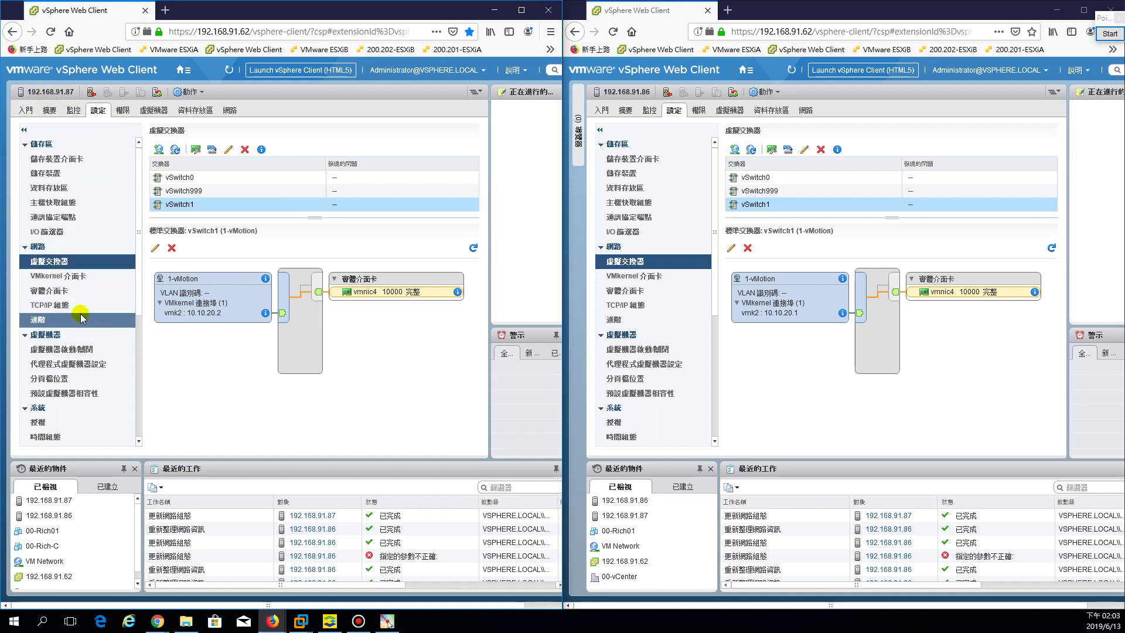
{"action": "left_click_drag", "start_coordinate": [384, 17], "coordinate": [386, 16]}
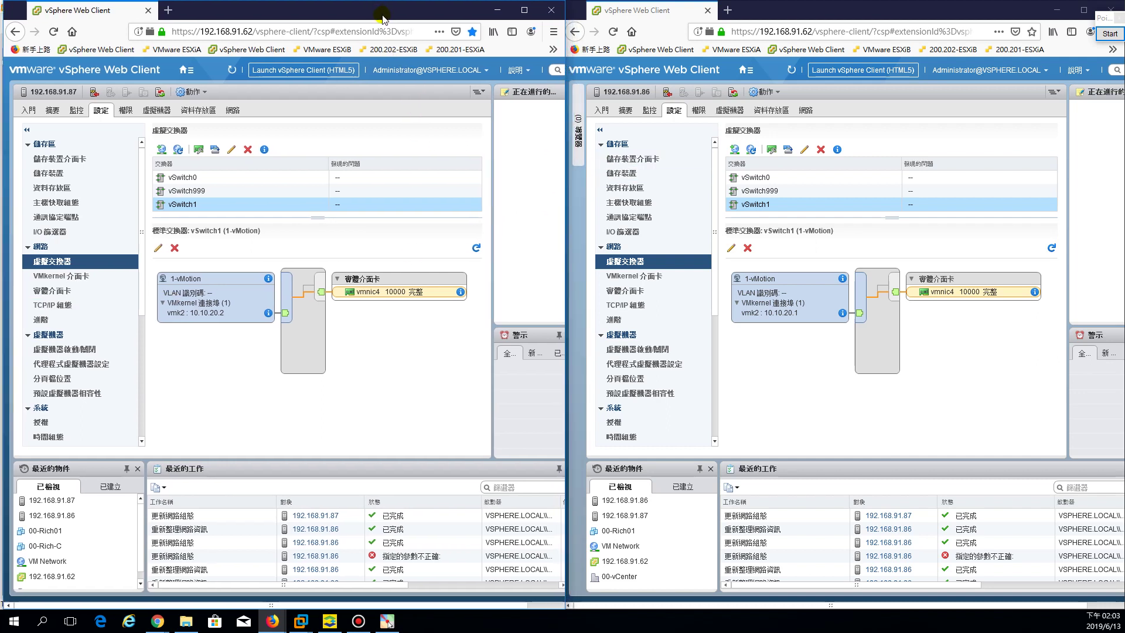
Review the summary of virtual machine 00-Rich-A and check which datastore it uses
{"action": "left_click", "coordinate": [577, 151]}
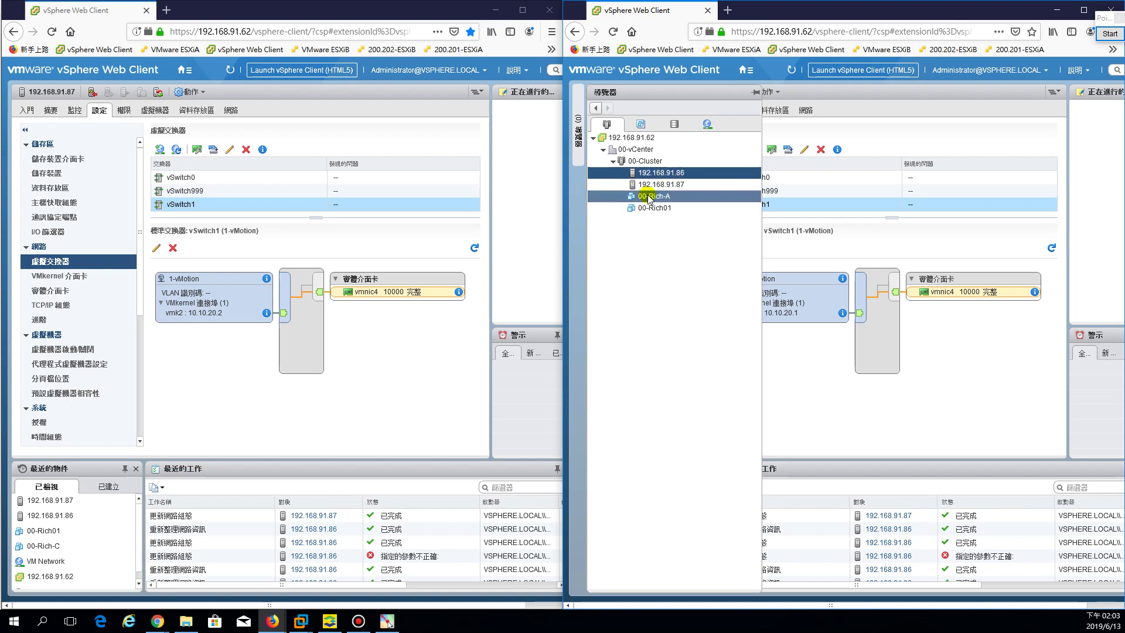
{"action": "left_click", "coordinate": [690, 199]}
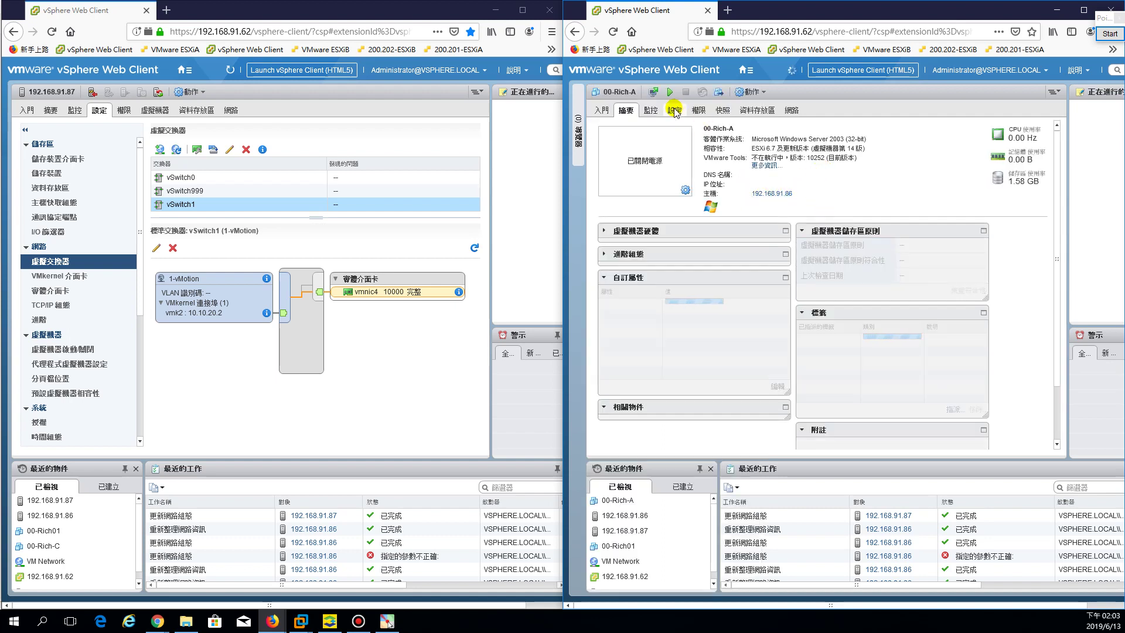
{"action": "left_click", "coordinate": [756, 110]}
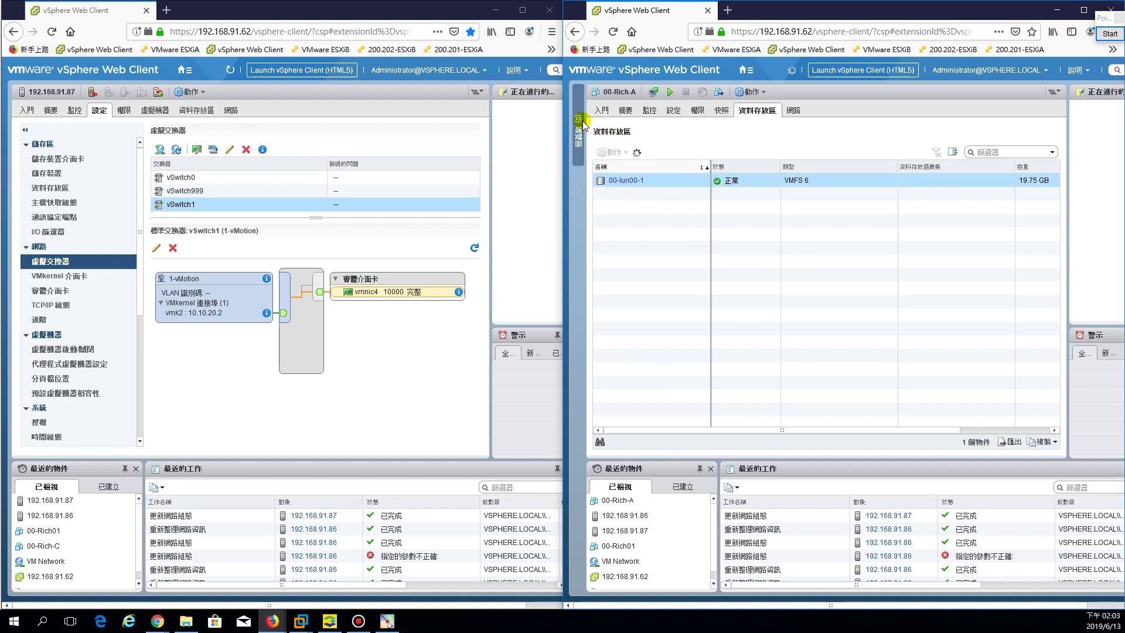
{"action": "left_click", "coordinate": [617, 178]}
Start migrating virtual machine 00-Rich-A with only its compute resource changed, and proceed to the compute resource selection
{"action": "left_click", "coordinate": [580, 136]}
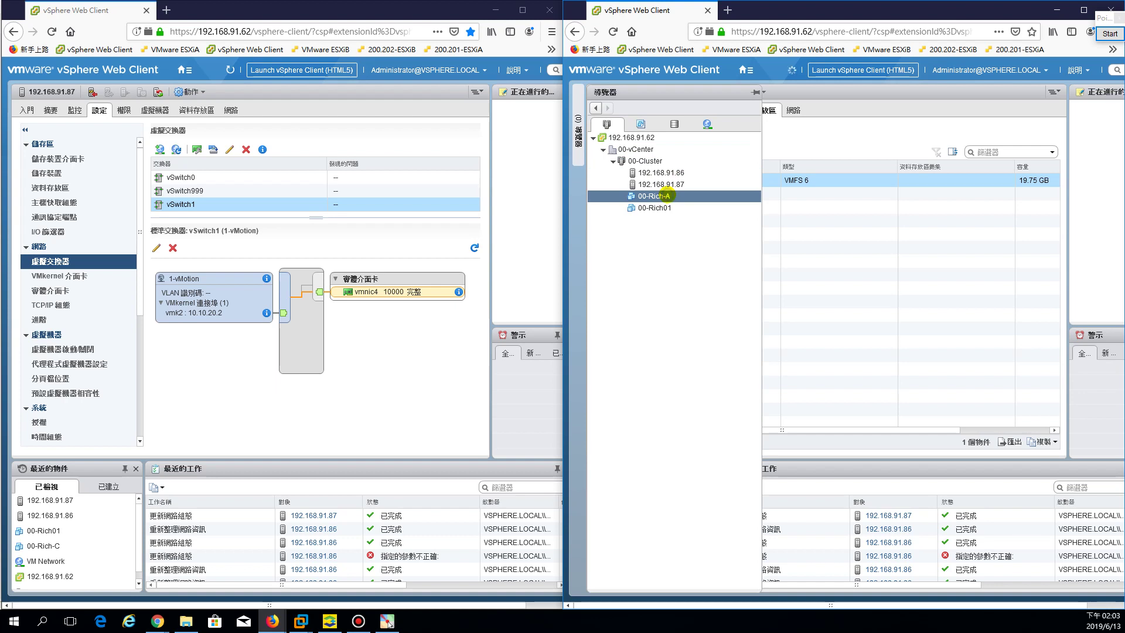
{"action": "right_click", "coordinate": [668, 196]}
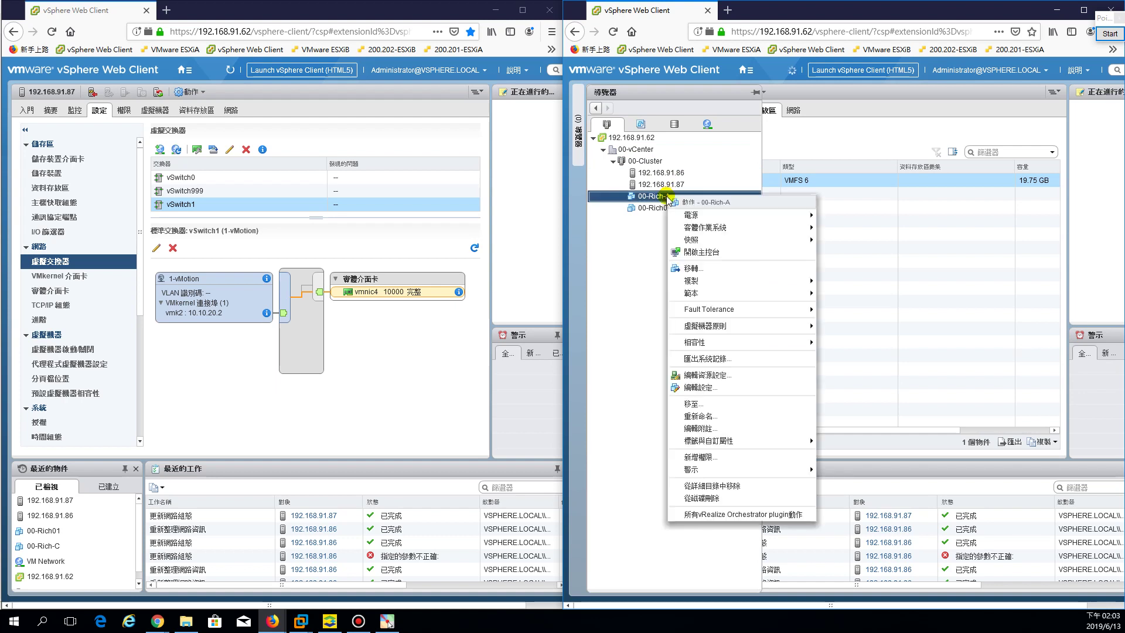
{"action": "left_click", "coordinate": [700, 270]}
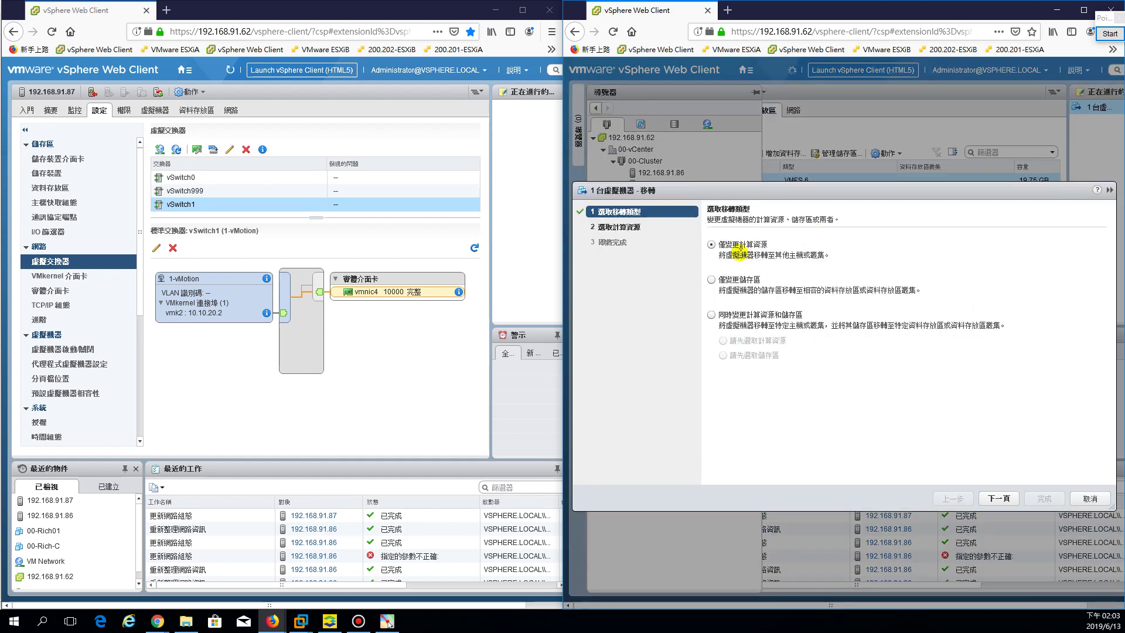
{"action": "left_click", "coordinate": [999, 498]}
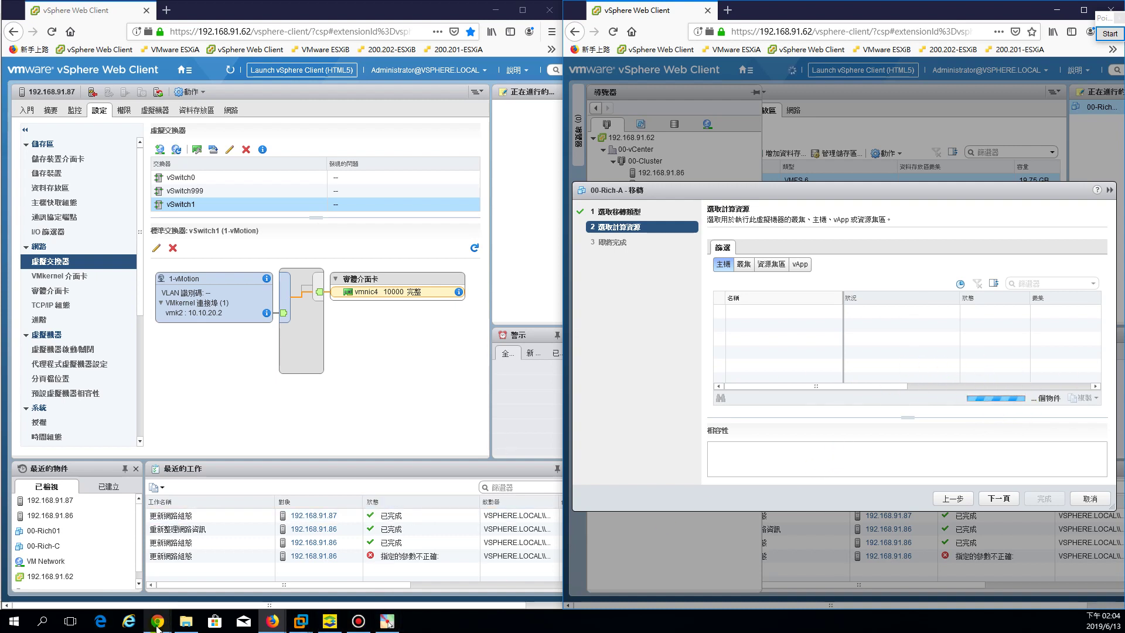
Switch to the vSphere Client window and check on the summary of virtual machine 00-Rich-A which host runs it
{"action": "mouse_move", "coordinate": [274, 626]}
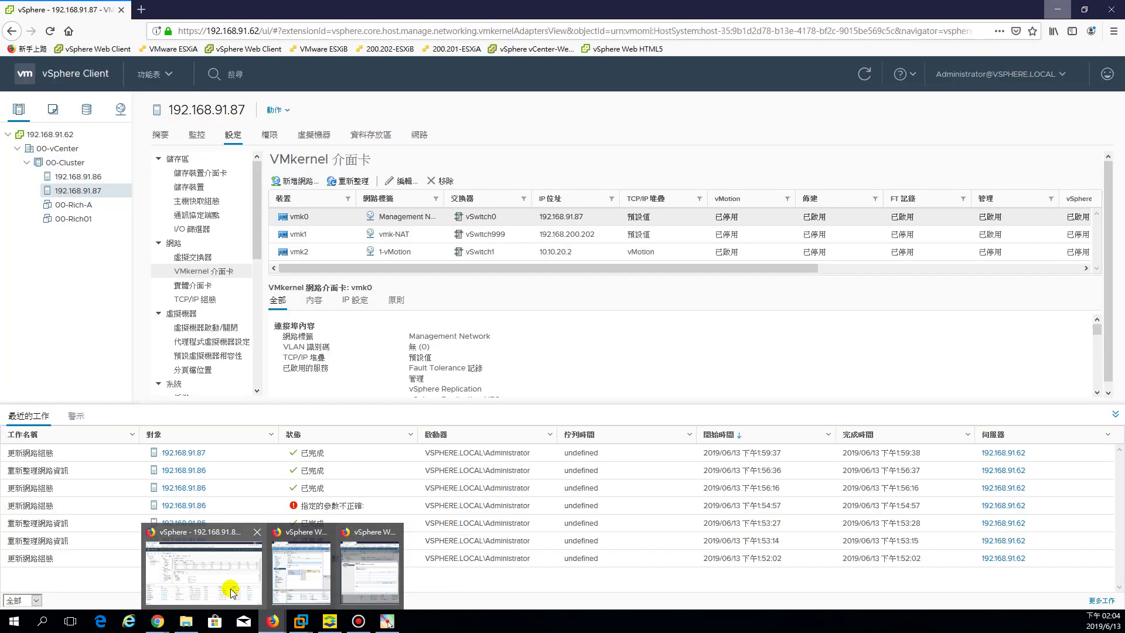
{"action": "left_click", "coordinate": [232, 590]}
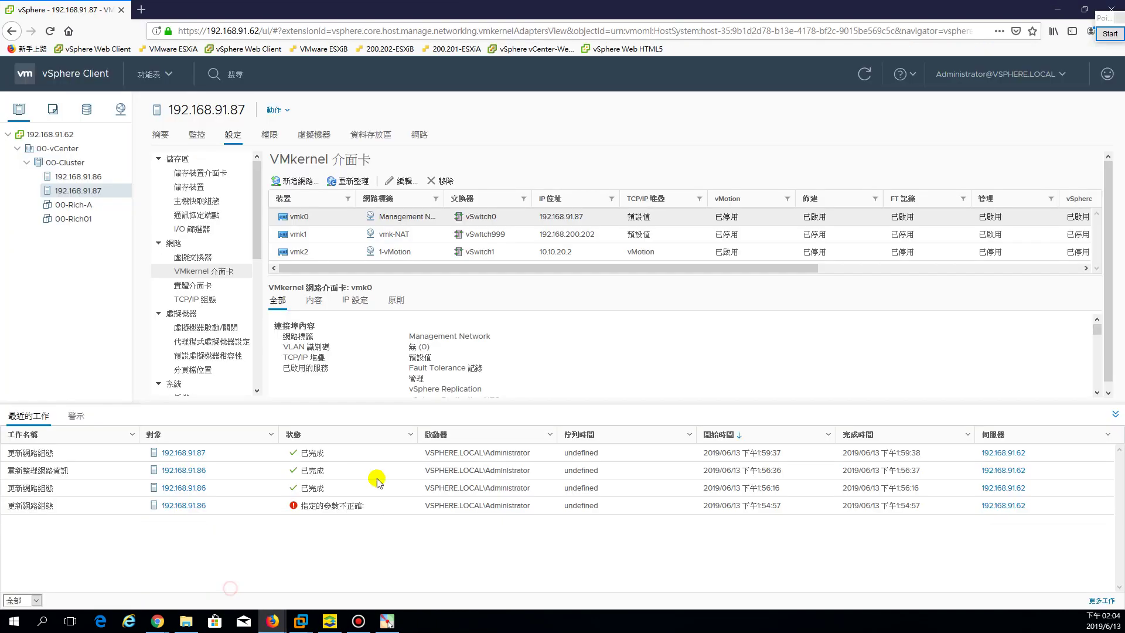
{"action": "left_click", "coordinate": [89, 176]}
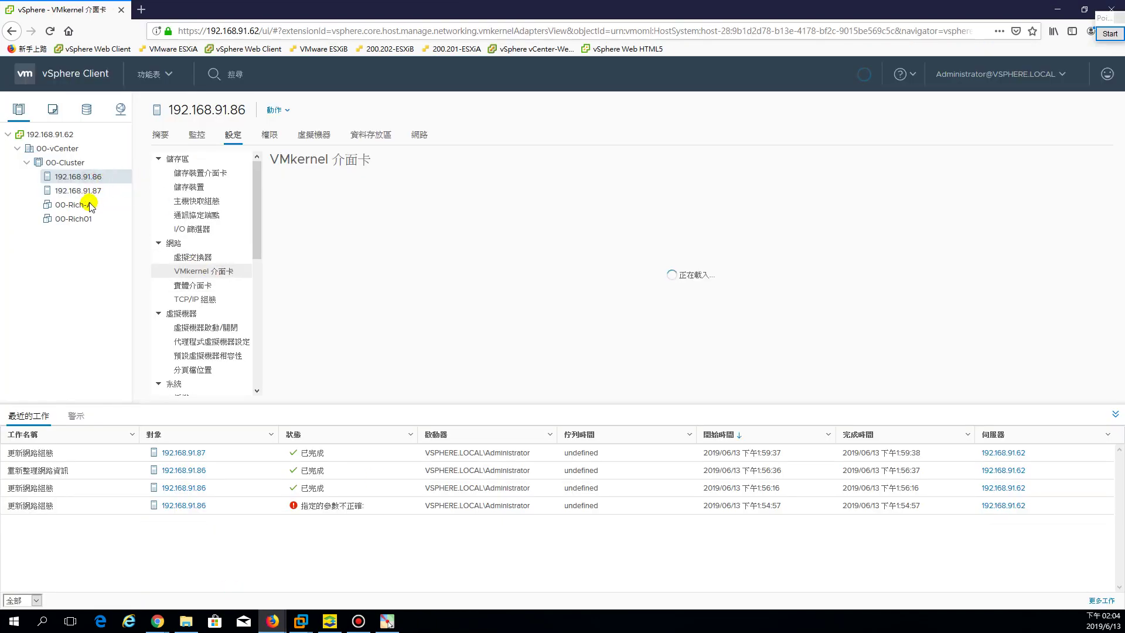
{"action": "left_click", "coordinate": [70, 205]}
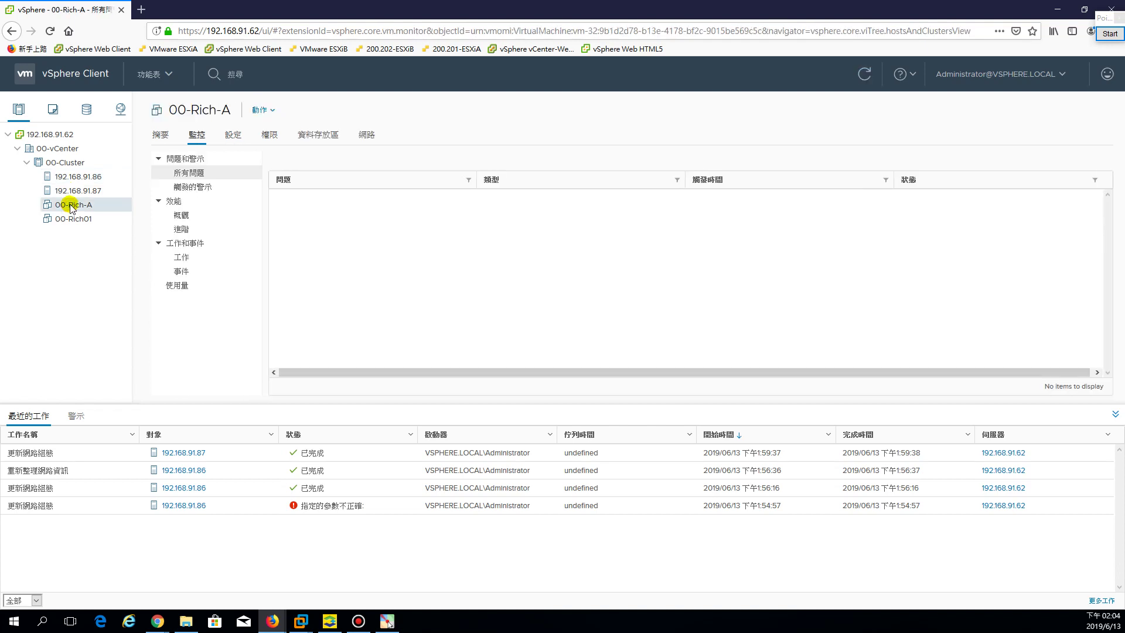
{"action": "right_click", "coordinate": [71, 206]}
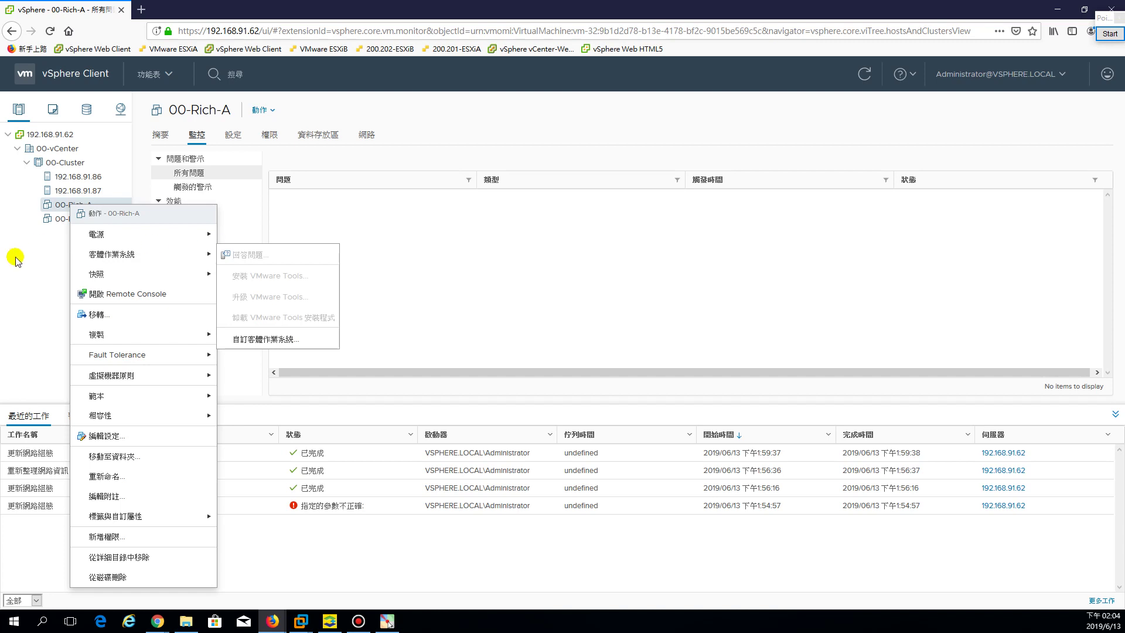
{"action": "left_click", "coordinate": [32, 265]}
{"action": "left_click", "coordinate": [160, 135]}
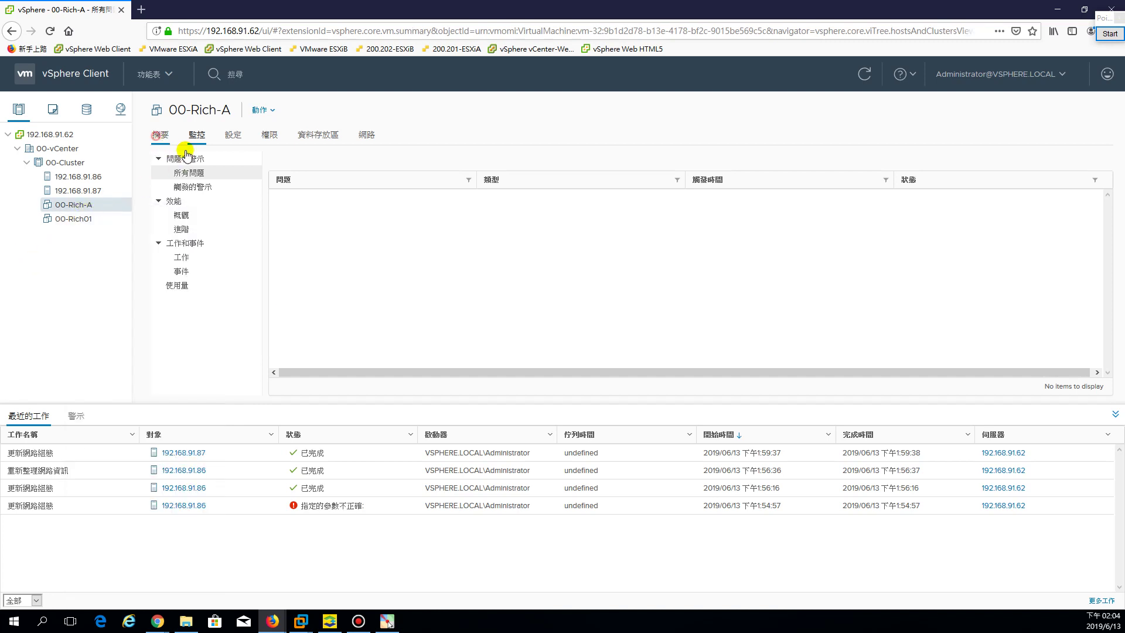
{"action": "left_click_drag", "start_coordinate": [347, 228], "coordinate": [365, 231]}
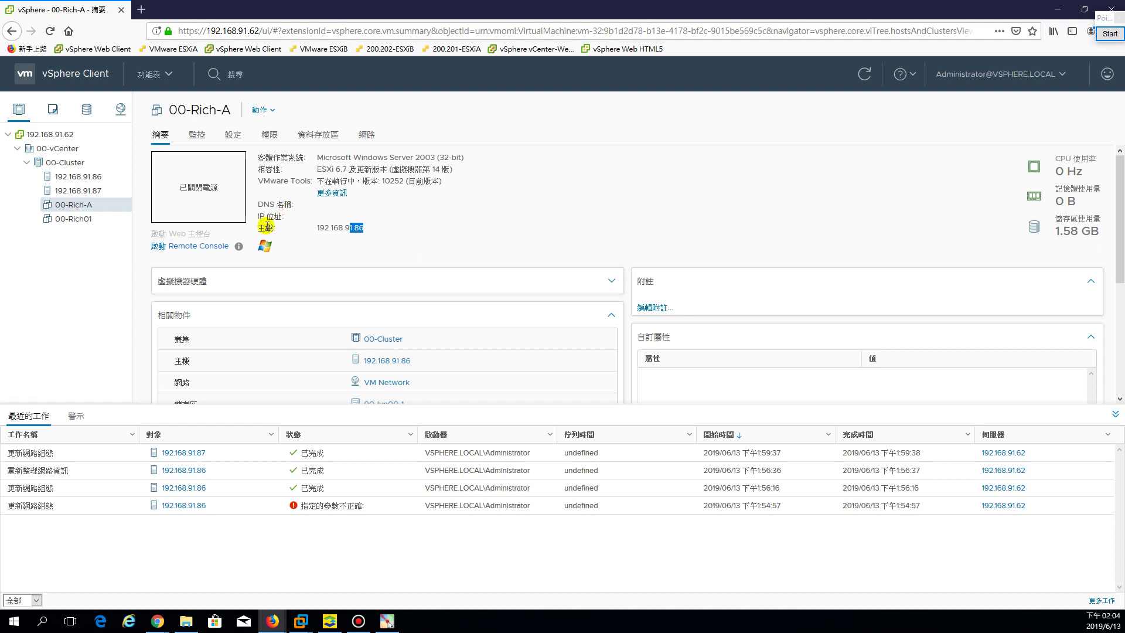
Migrate virtual machine 00-Rich-A to host 192.168.91.87, changing only its compute resource and keeping VM Network as destination network
{"action": "right_click", "coordinate": [74, 207]}
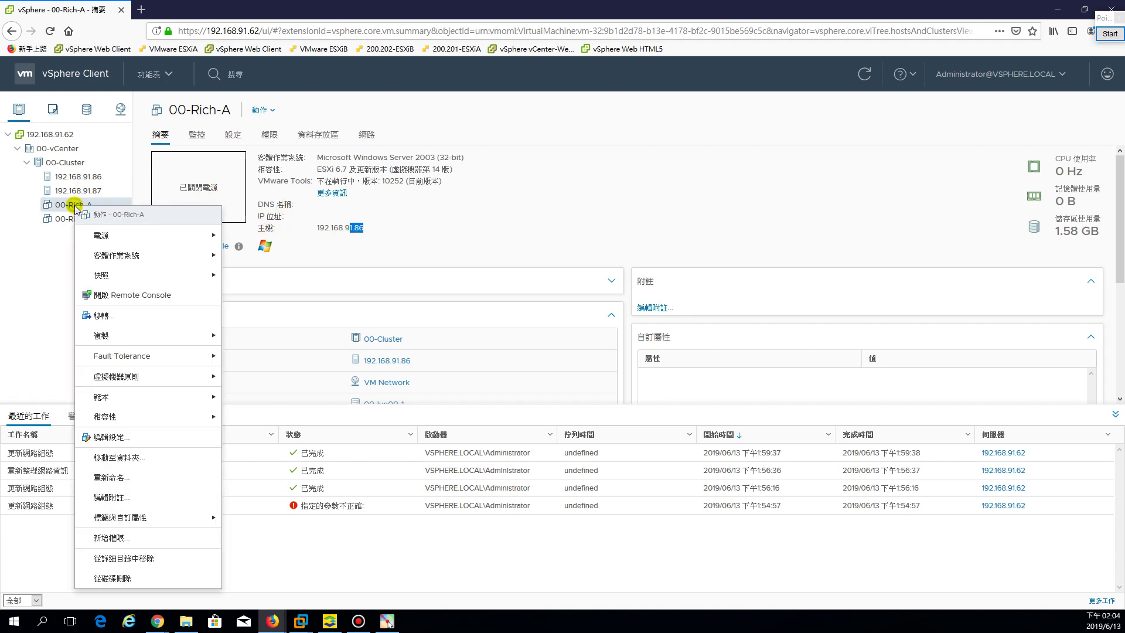
{"action": "left_click", "coordinate": [121, 317]}
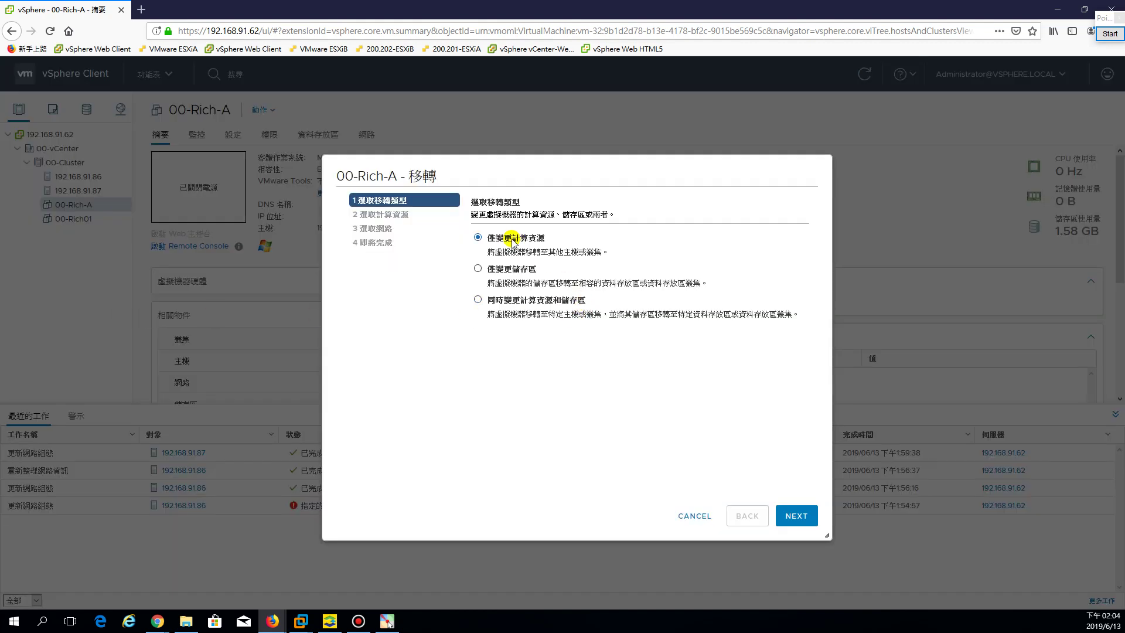
{"action": "left_click", "coordinate": [798, 518]}
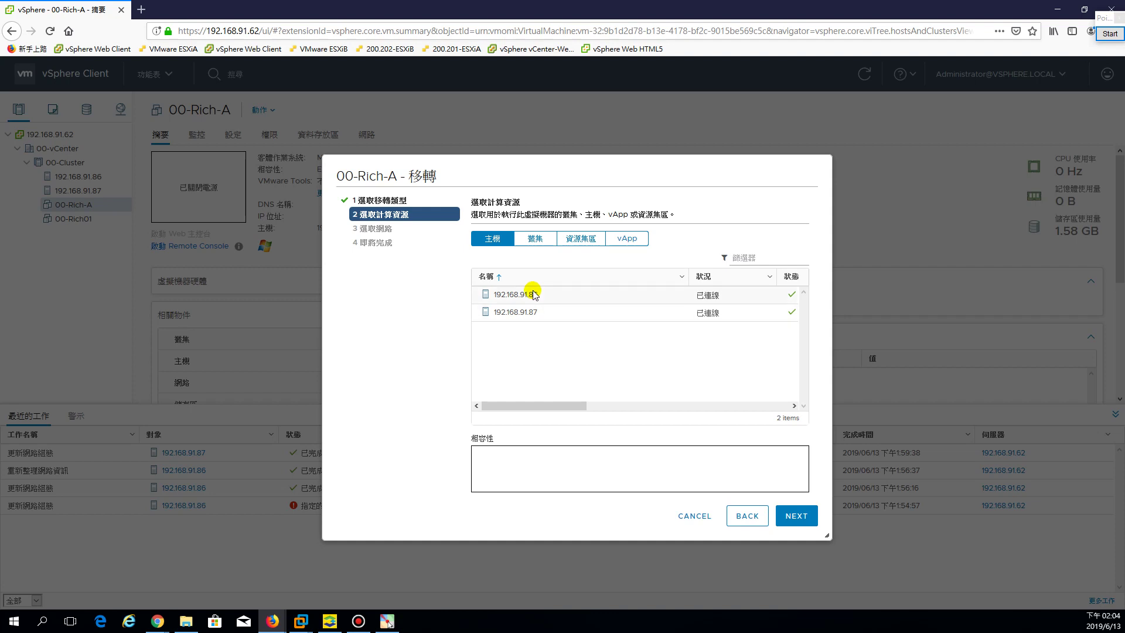
{"action": "left_click", "coordinate": [528, 312]}
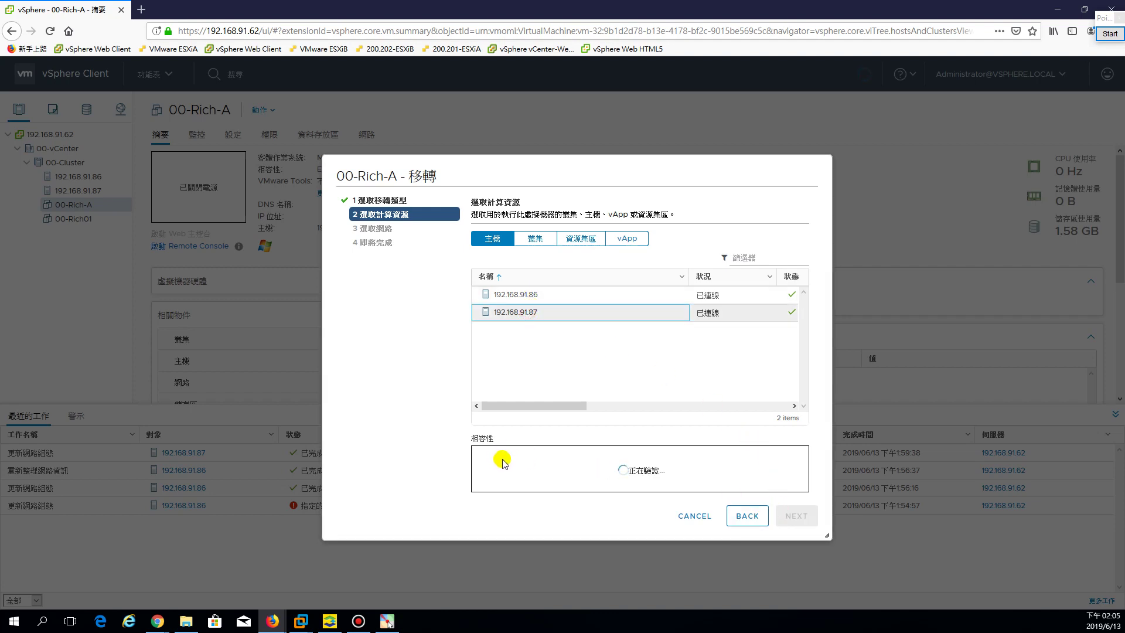
{"action": "left_click", "coordinate": [798, 522]}
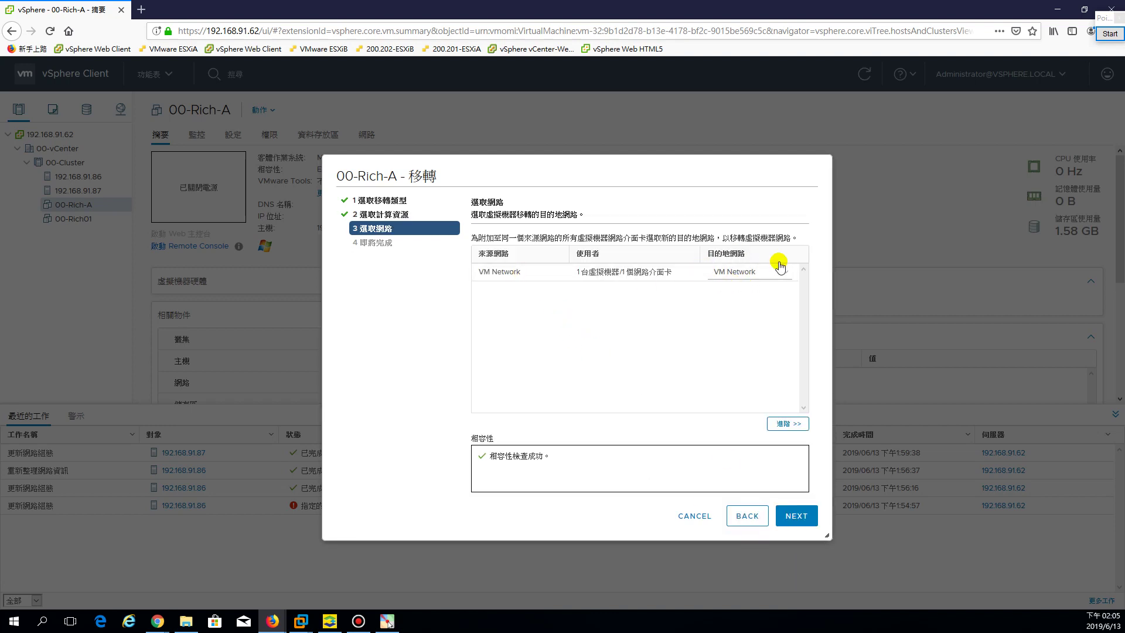
{"action": "left_click", "coordinate": [795, 516]}
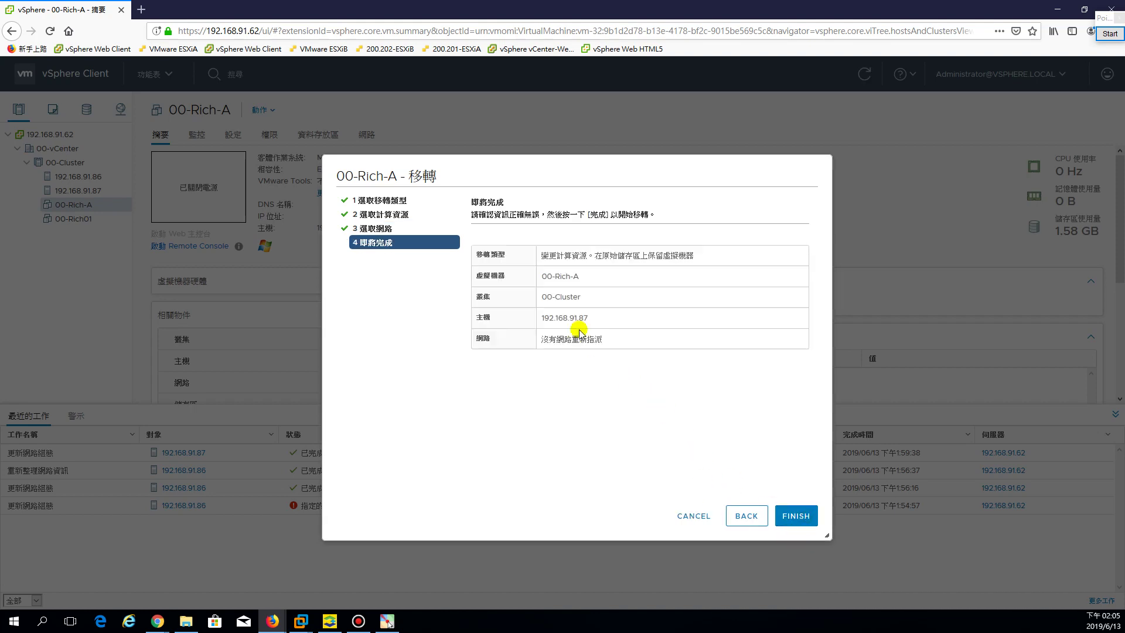
{"action": "left_click", "coordinate": [795, 515]}
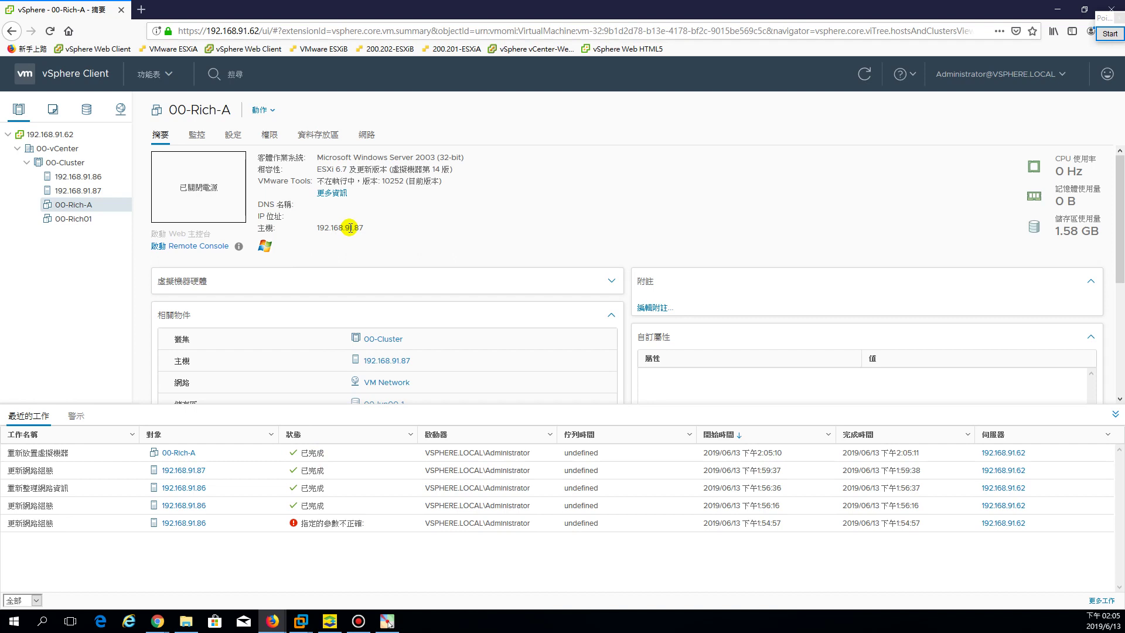
Switch to the vSphere Web Client window, cancel its pending 00-Rich-A migration and show vSwitch1 of host 192.168.91.86
{"action": "left_click", "coordinate": [370, 230]}
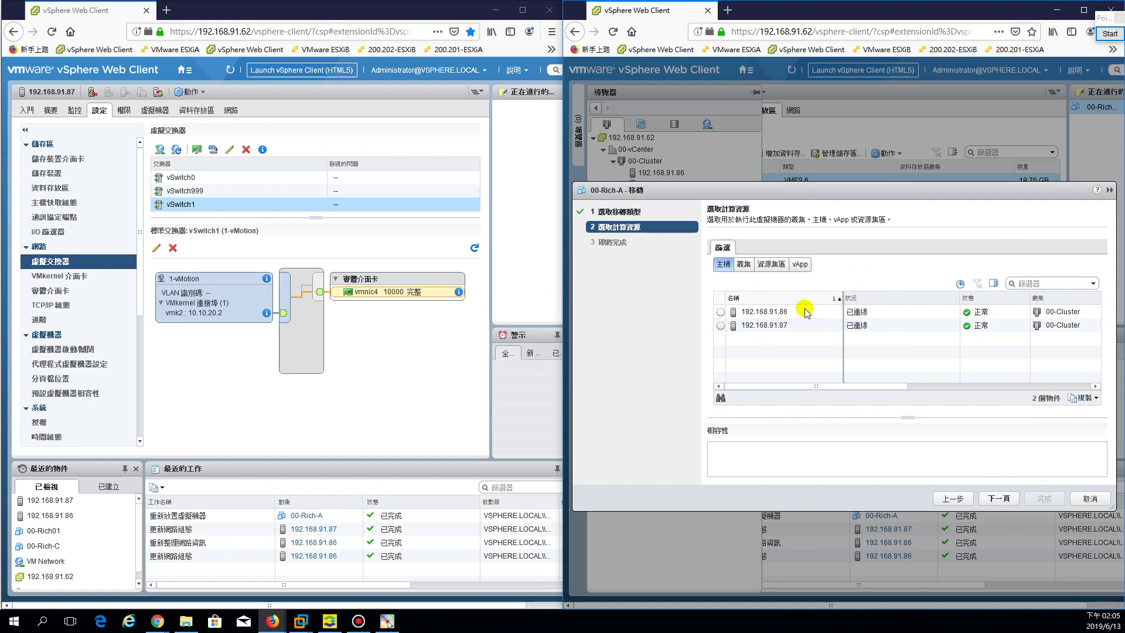
{"action": "left_click", "coordinate": [1085, 495]}
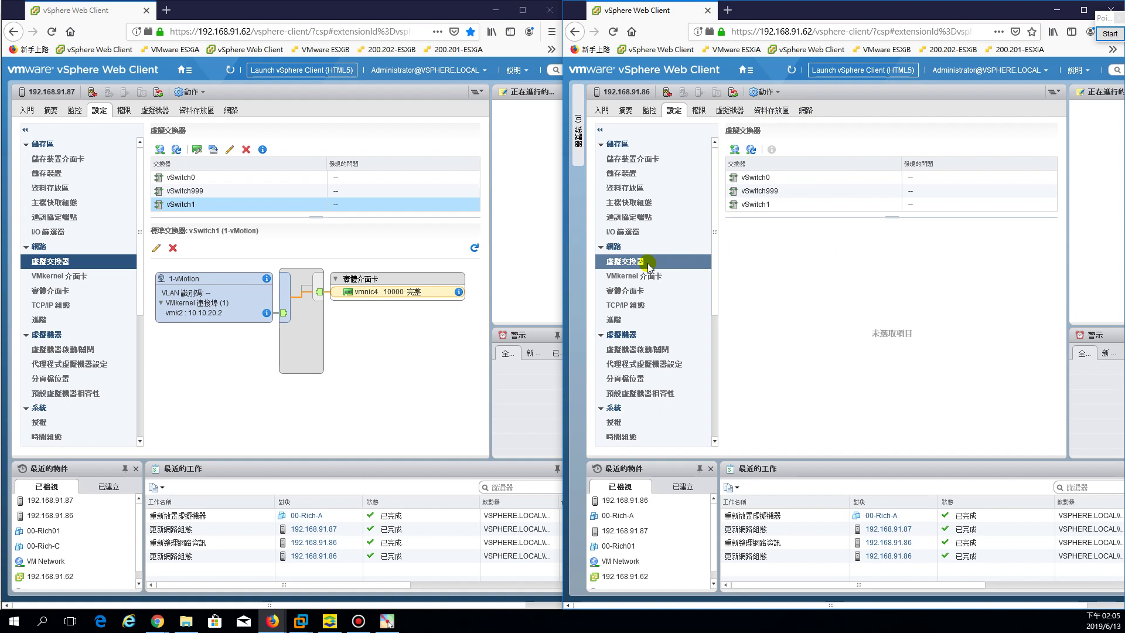
{"action": "left_click", "coordinate": [759, 204]}
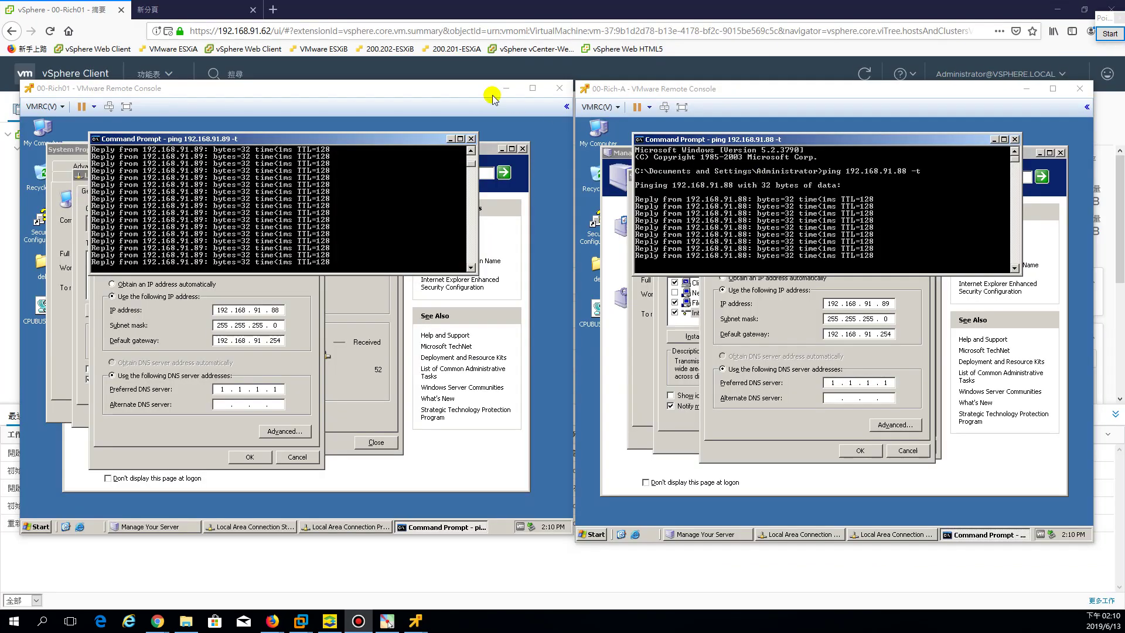
Align the 00-Rich01 and 00-Rich-A remote console windows side by side
{"action": "left_click_drag", "start_coordinate": [384, 96], "coordinate": [383, 101]}
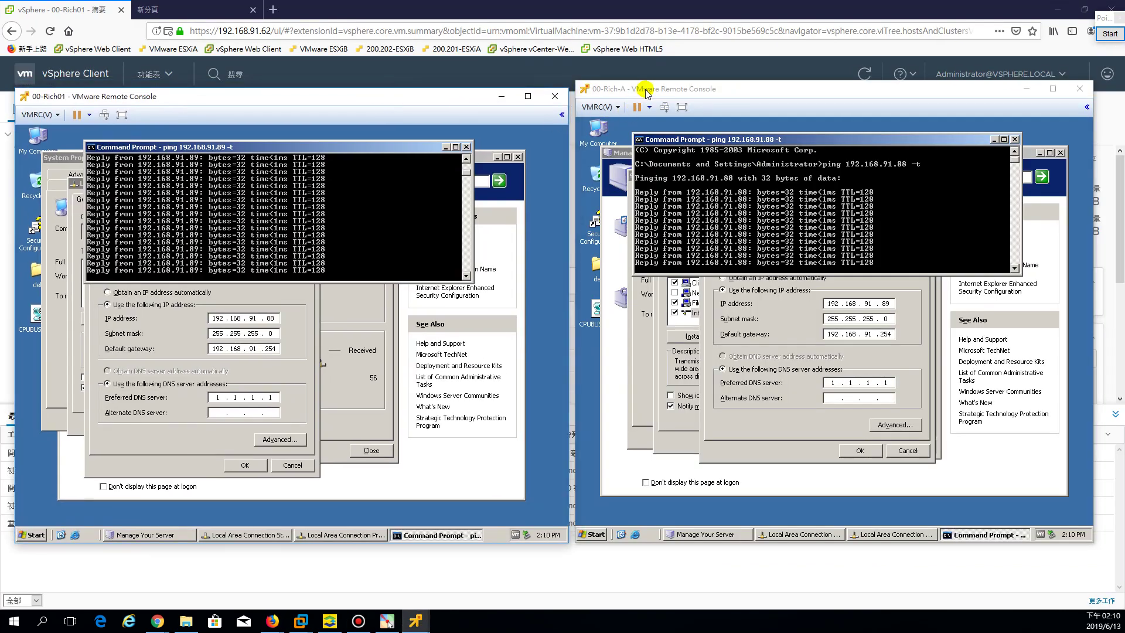
{"action": "left_click_drag", "start_coordinate": [644, 90], "coordinate": [644, 99]}
{"action": "left_click_drag", "start_coordinate": [436, 98], "coordinate": [441, 100]}
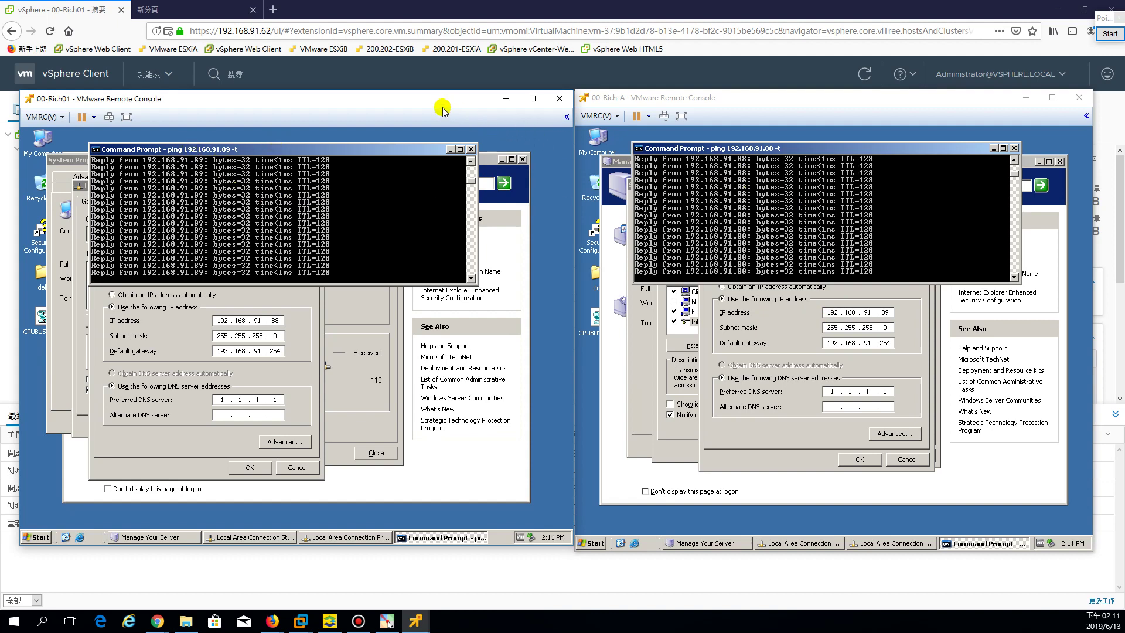
In the 00-Rich-A console, move the ping window aside, close the network connection dialogs and bring System Properties to the front
{"action": "left_click", "coordinate": [642, 430]}
{"action": "left_click_drag", "start_coordinate": [840, 161], "coordinate": [893, 188]}
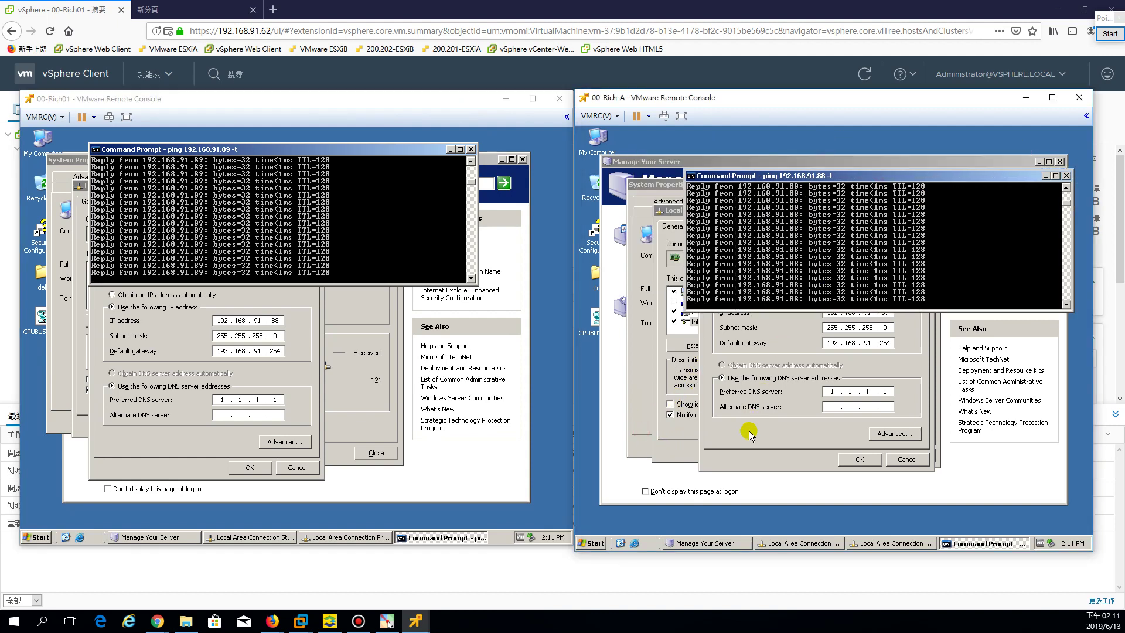
{"action": "left_click", "coordinate": [741, 451]}
{"action": "left_click", "coordinate": [907, 459]}
{"action": "left_click", "coordinate": [839, 454]}
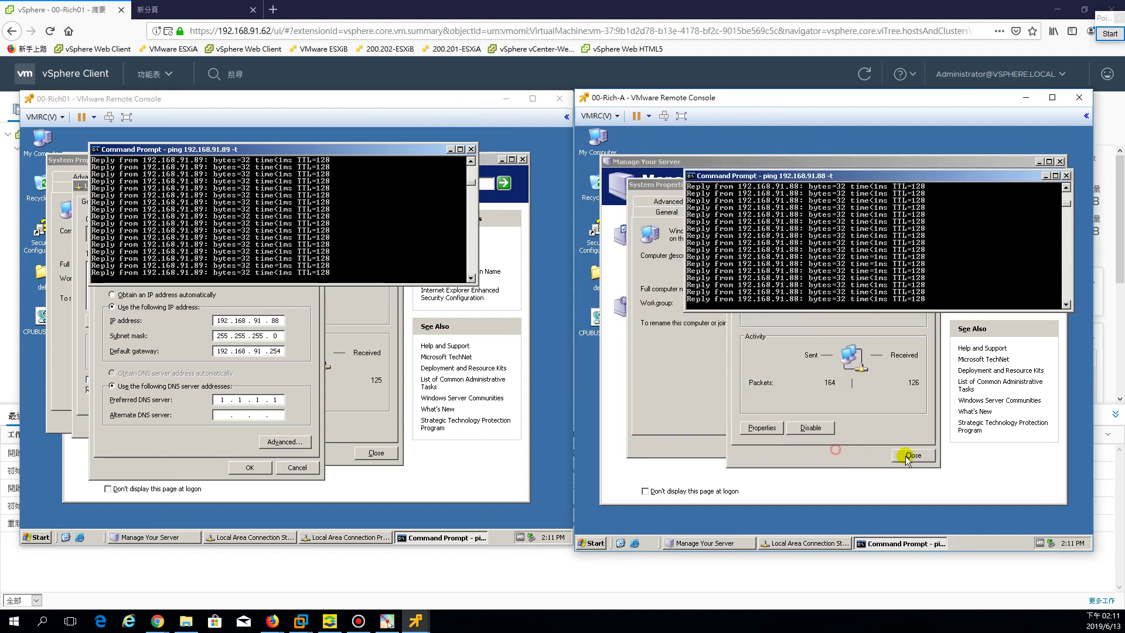
{"action": "left_click", "coordinate": [912, 455]}
{"action": "left_click", "coordinate": [770, 424]}
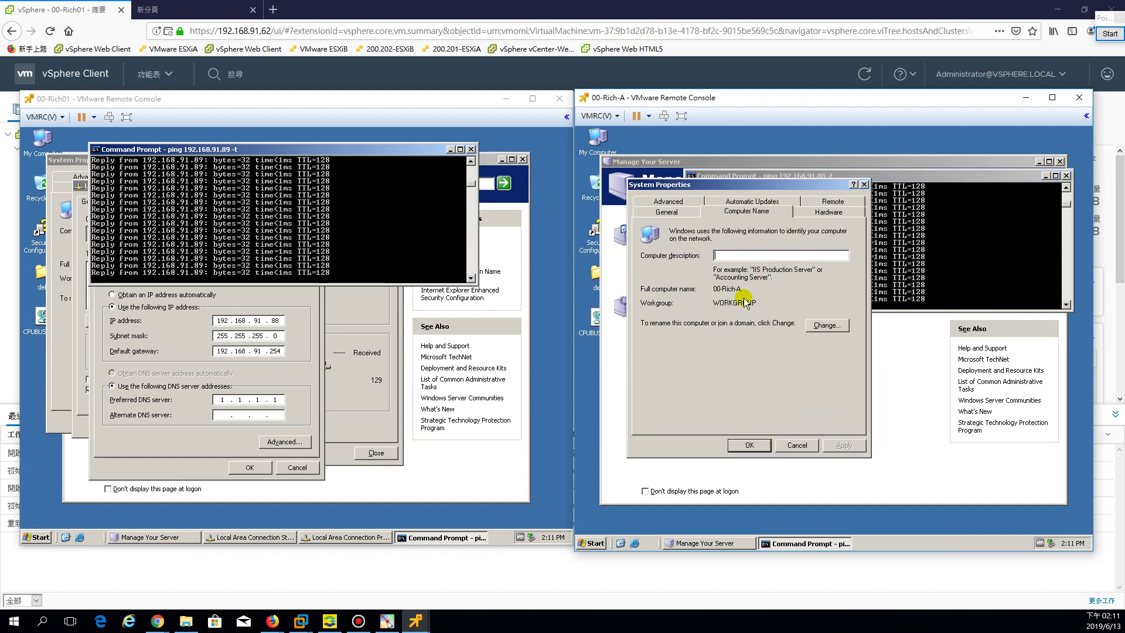
Switch to the vSphere Client and check which datastores virtual machines 00-Rich-A and 00-Rich01 use
{"action": "left_click", "coordinate": [64, 12]}
{"action": "left_click", "coordinate": [82, 205]}
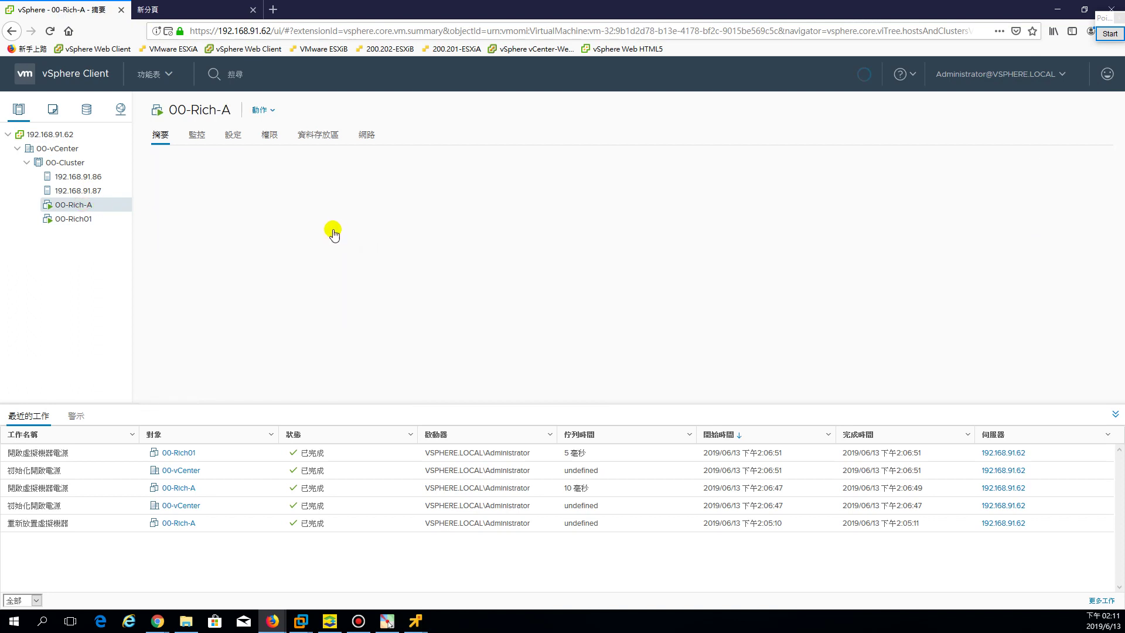
{"action": "left_click", "coordinate": [322, 134]}
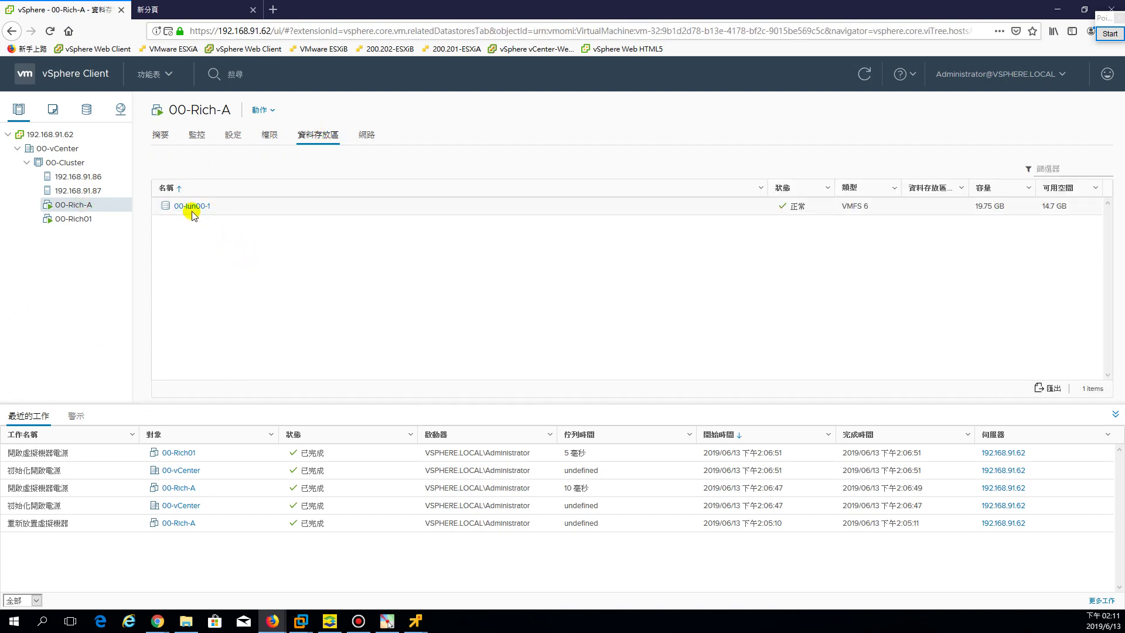
{"action": "left_click", "coordinate": [74, 219]}
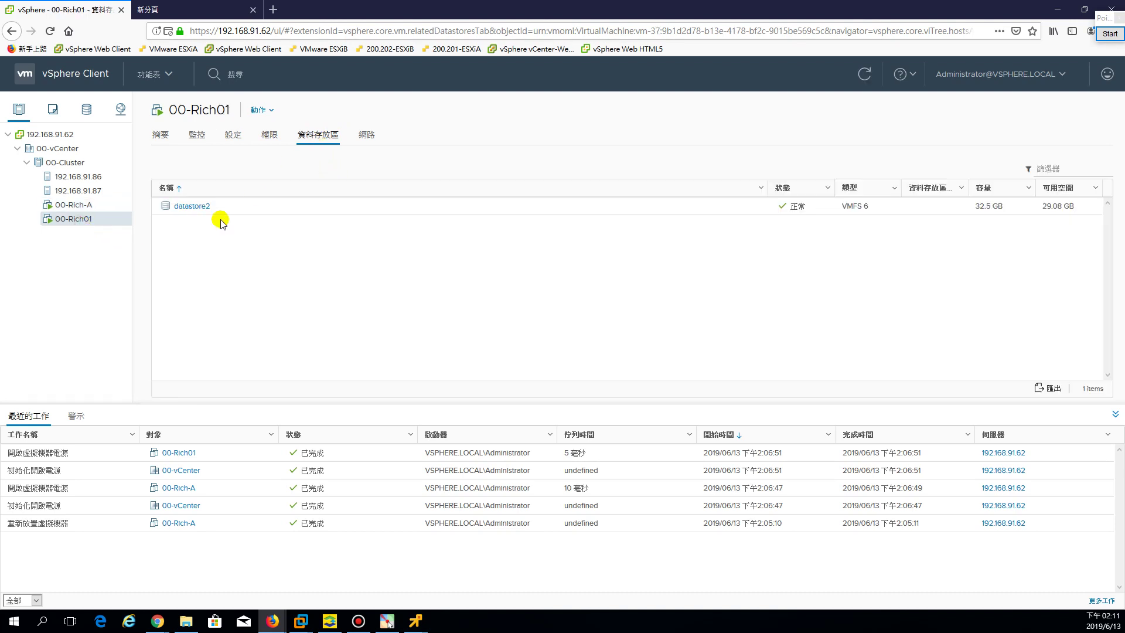
{"action": "left_click", "coordinate": [82, 207]}
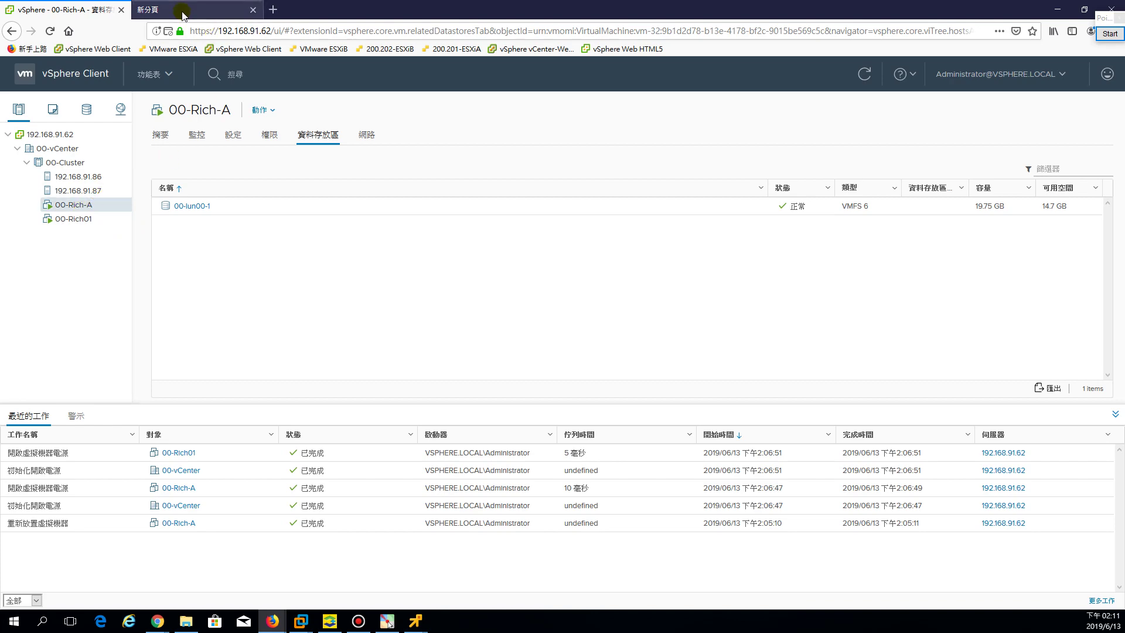
Bring the 00-Rich01 and 00-Rich-A remote consoles back to the front and line them up side by side
{"action": "mouse_move", "coordinate": [415, 615]}
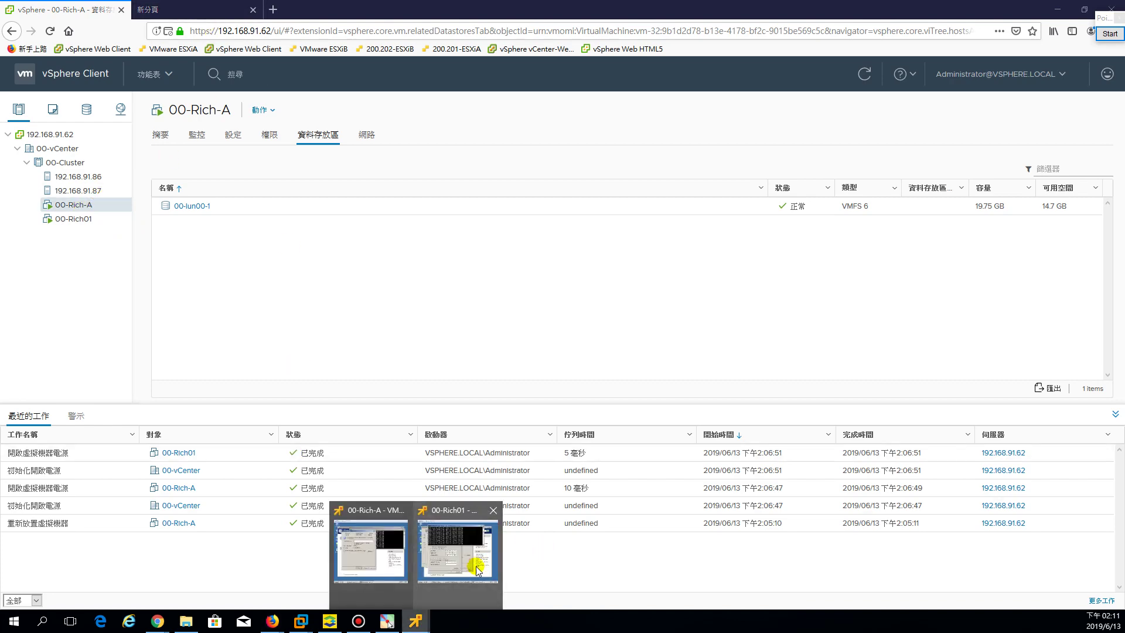
{"action": "left_click", "coordinate": [474, 566]}
{"action": "left_click", "coordinate": [348, 551]}
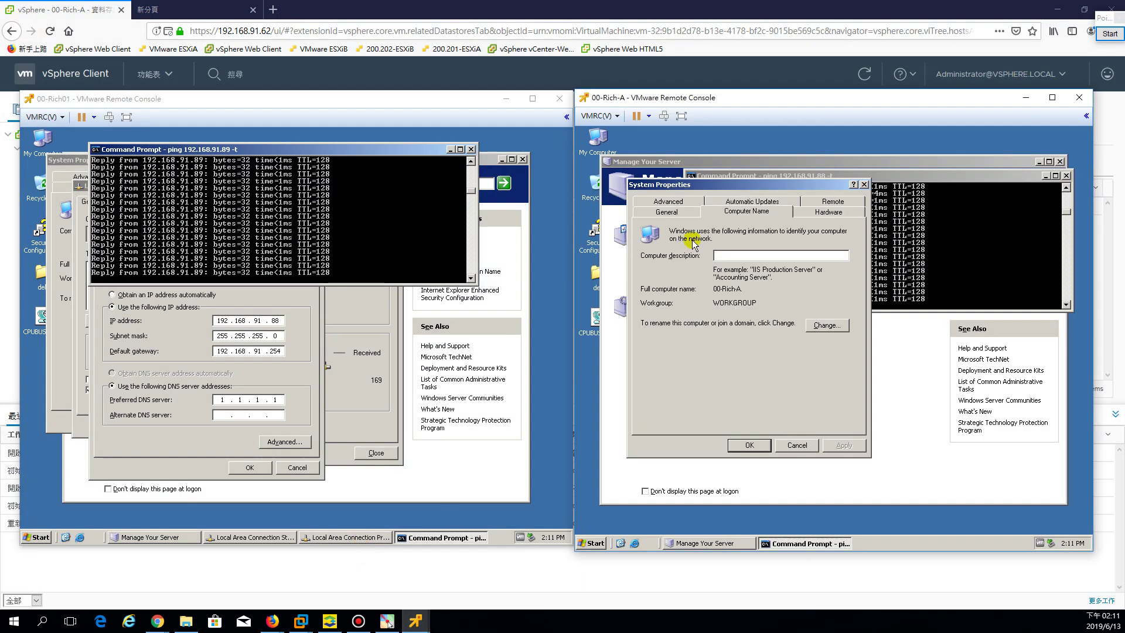
{"action": "left_click_drag", "start_coordinate": [476, 107], "coordinate": [410, 107]}
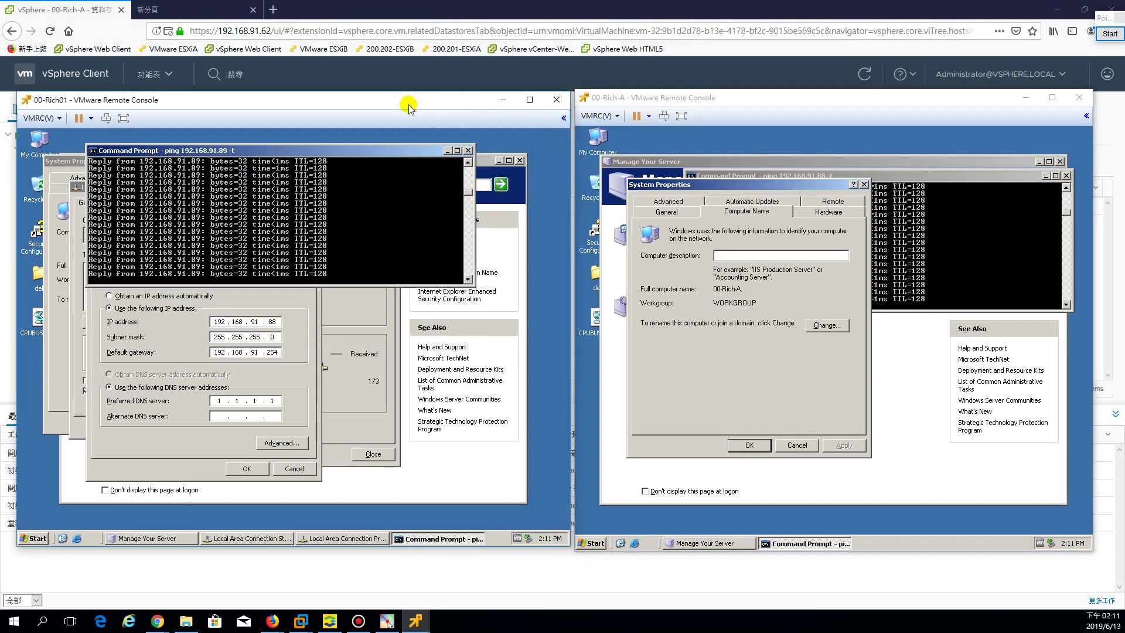
{"action": "left_click_drag", "start_coordinate": [618, 92], "coordinate": [619, 95]}
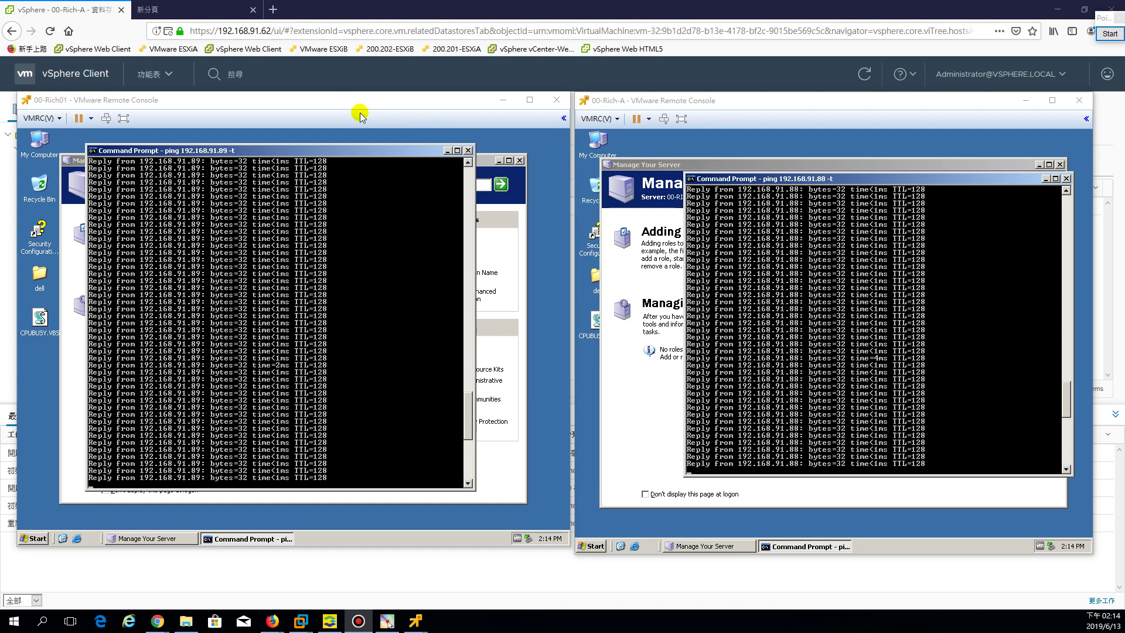
Stack the 00-Rich-A console above the 00-Rich01 console with both pings in view, and place the vSphere Client window beside them
{"action": "left_click", "coordinate": [646, 105]}
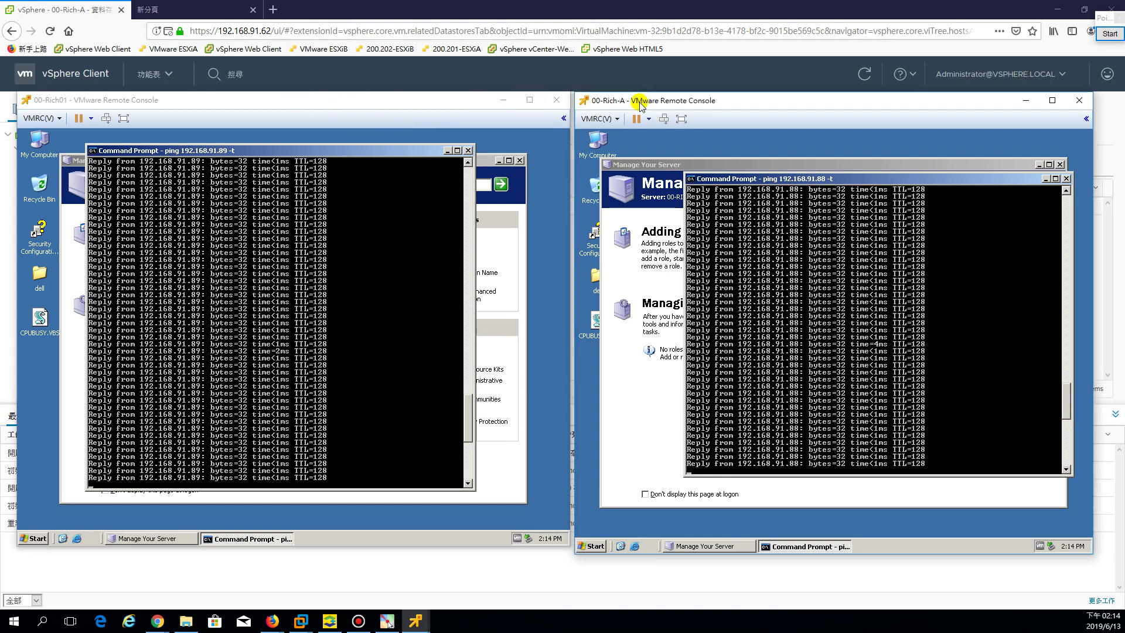
{"action": "left_click_drag", "start_coordinate": [454, 104], "coordinate": [1010, 249]}
{"action": "left_click_drag", "start_coordinate": [919, 102], "coordinate": [922, 39]}
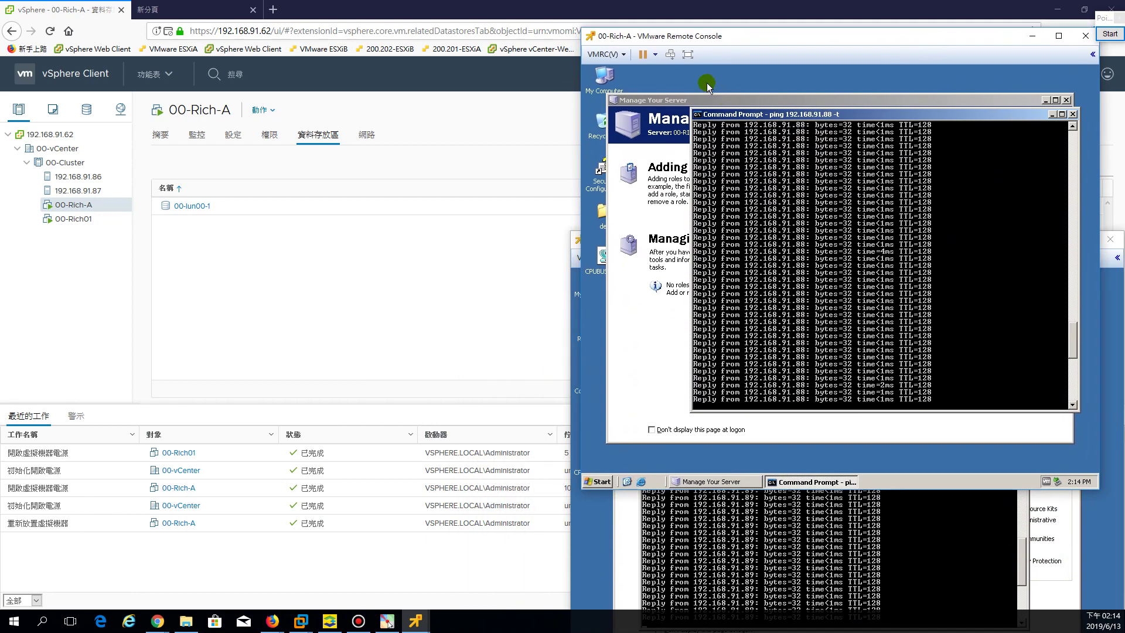
{"action": "left_click", "coordinate": [910, 536]}
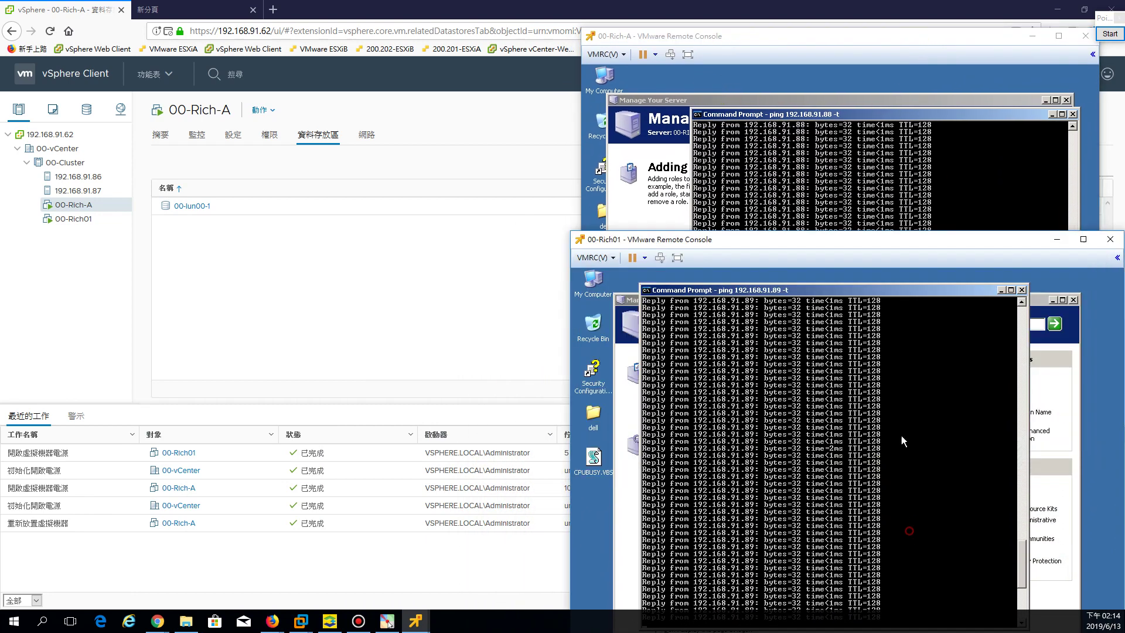
{"action": "left_click_drag", "start_coordinate": [853, 240], "coordinate": [856, 201]}
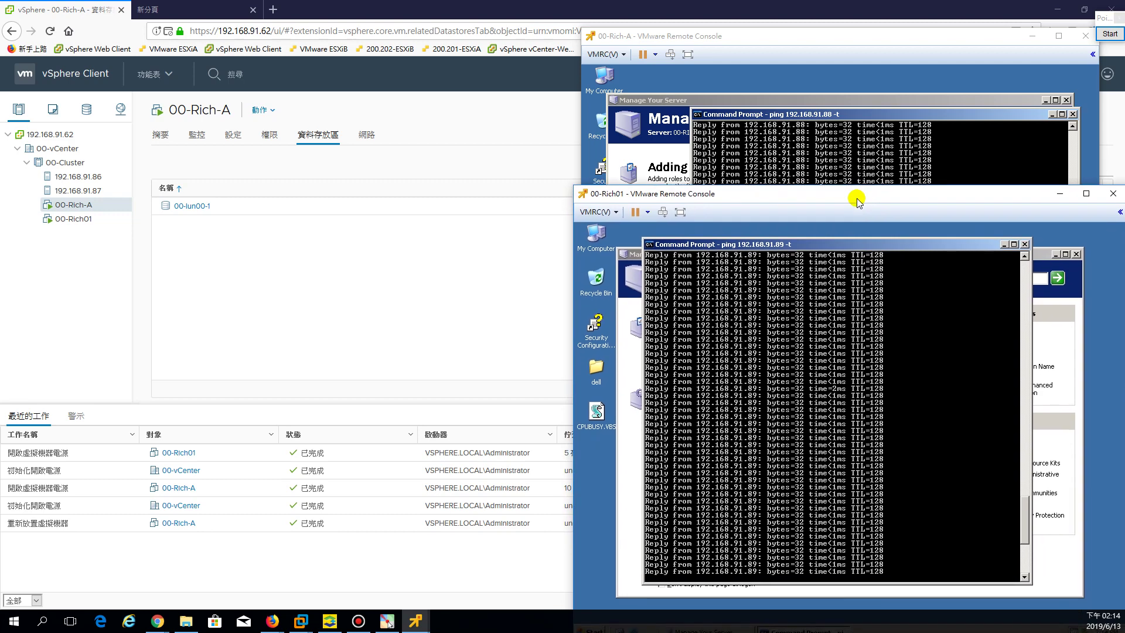
{"action": "left_click", "coordinate": [854, 42]}
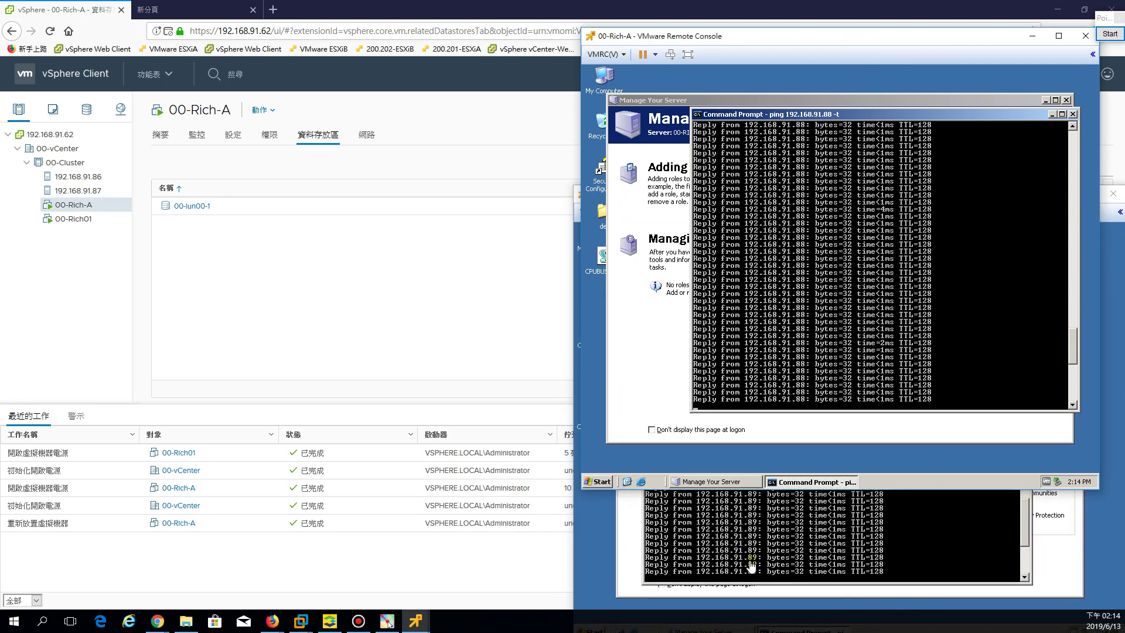
{"action": "left_click_drag", "start_coordinate": [492, 10], "coordinate": [303, 18]}
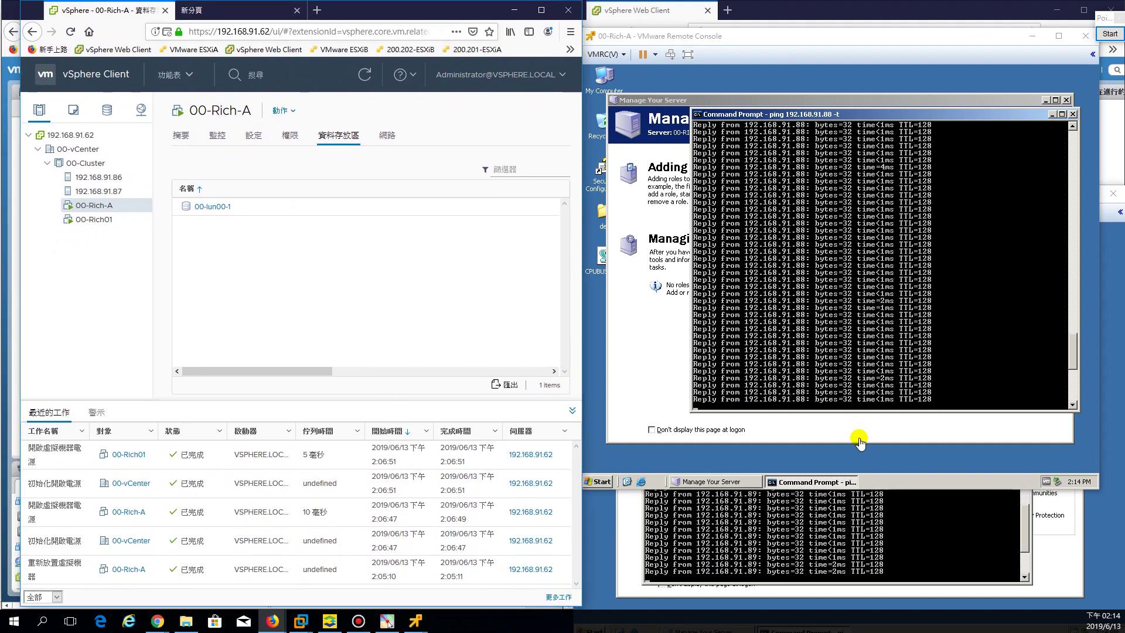
{"action": "right_click", "coordinate": [95, 208]}
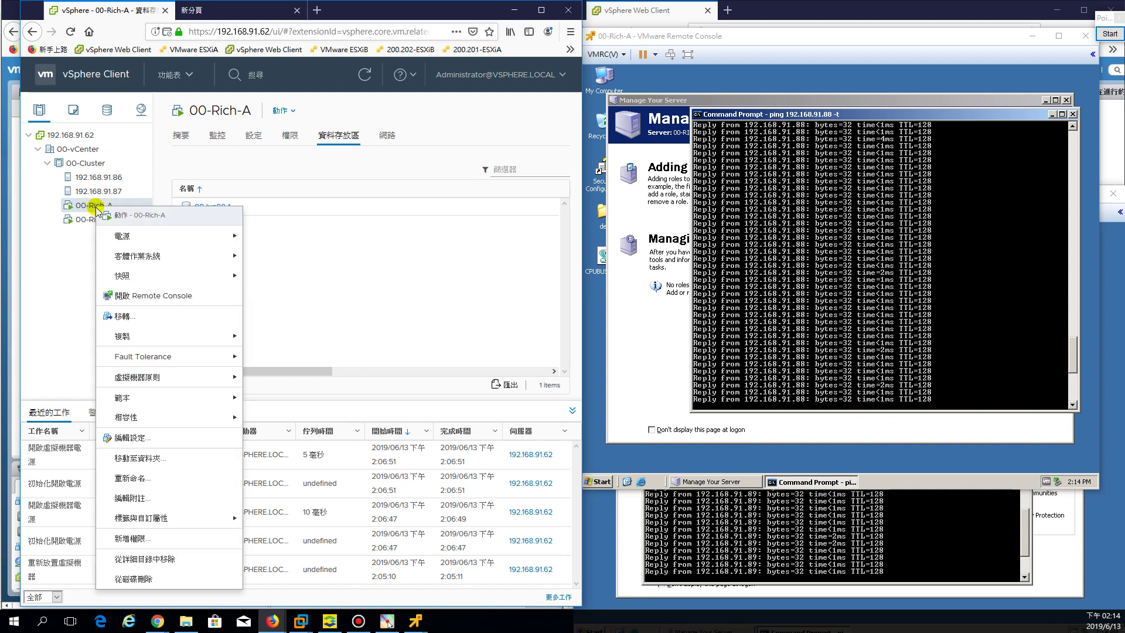
{"action": "left_click", "coordinate": [140, 311]}
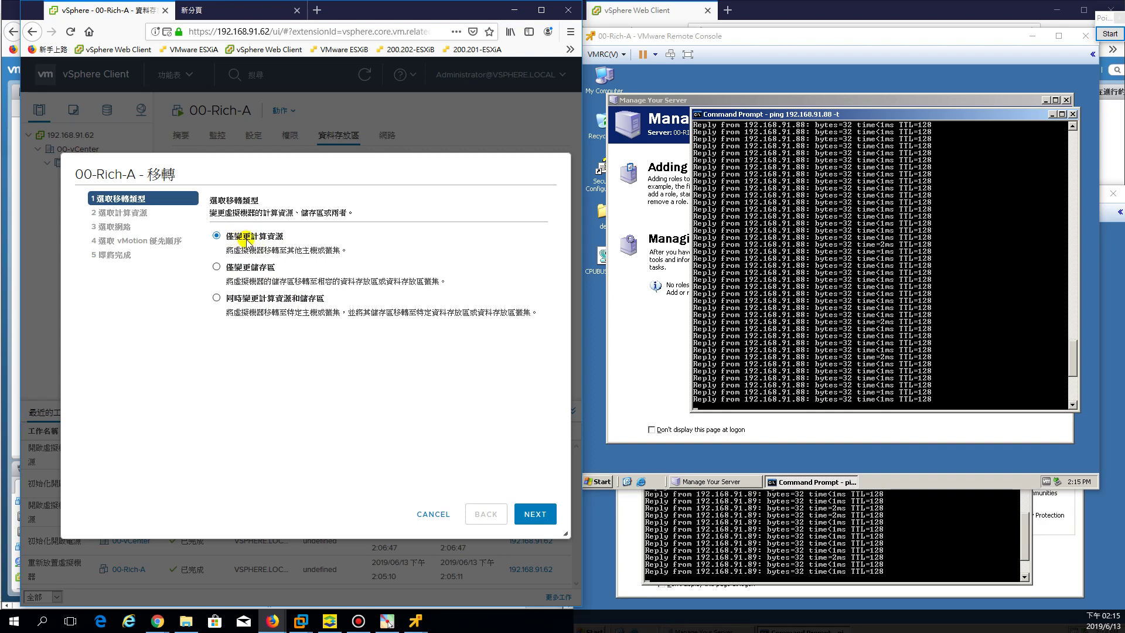
{"action": "left_click", "coordinate": [530, 507]}
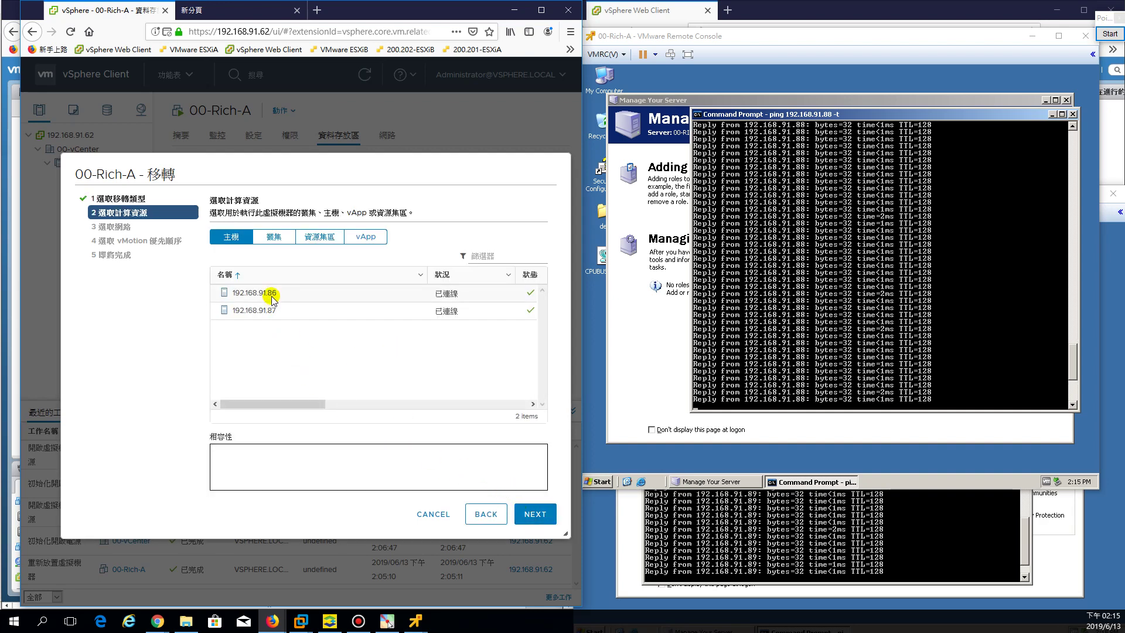
{"action": "left_click", "coordinate": [432, 514]}
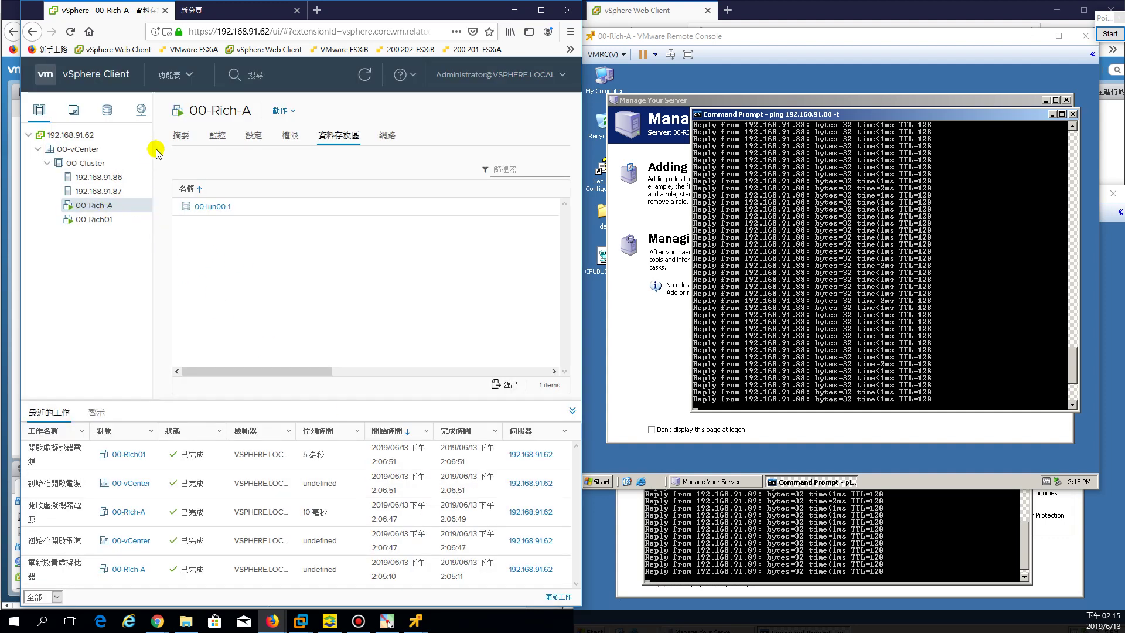
Live-migrate 00-Rich-A to host 192.168.91.86, changing only the compute resource, with VM Network as destination network and high-priority vMotion scheduling
{"action": "left_click", "coordinate": [182, 136]}
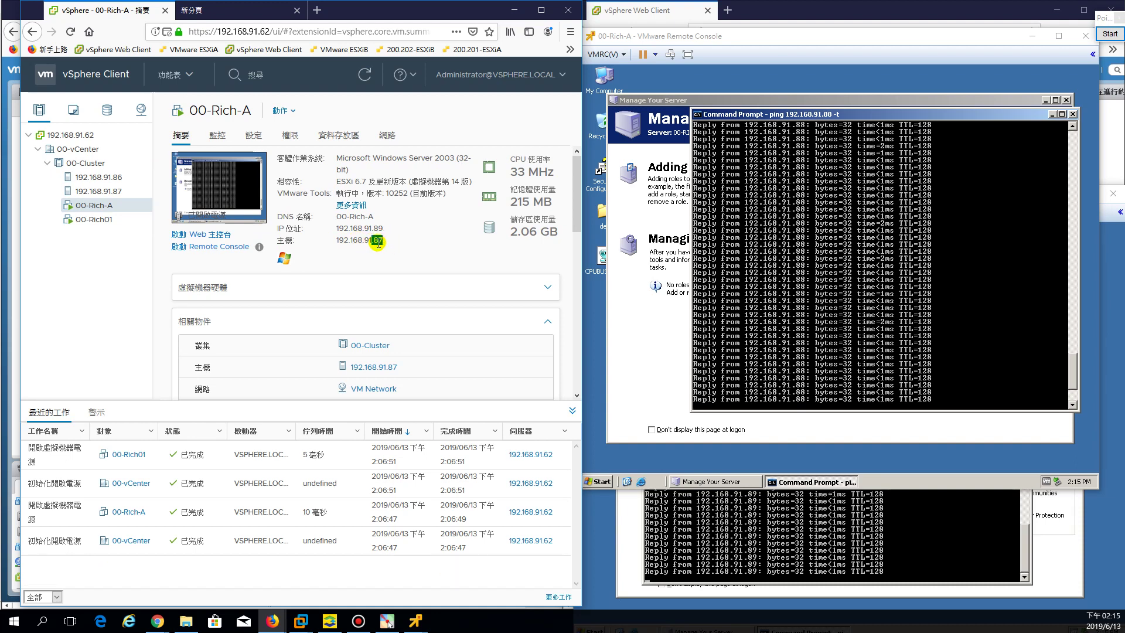
{"action": "right_click", "coordinate": [106, 207]}
{"action": "left_click", "coordinate": [150, 317]}
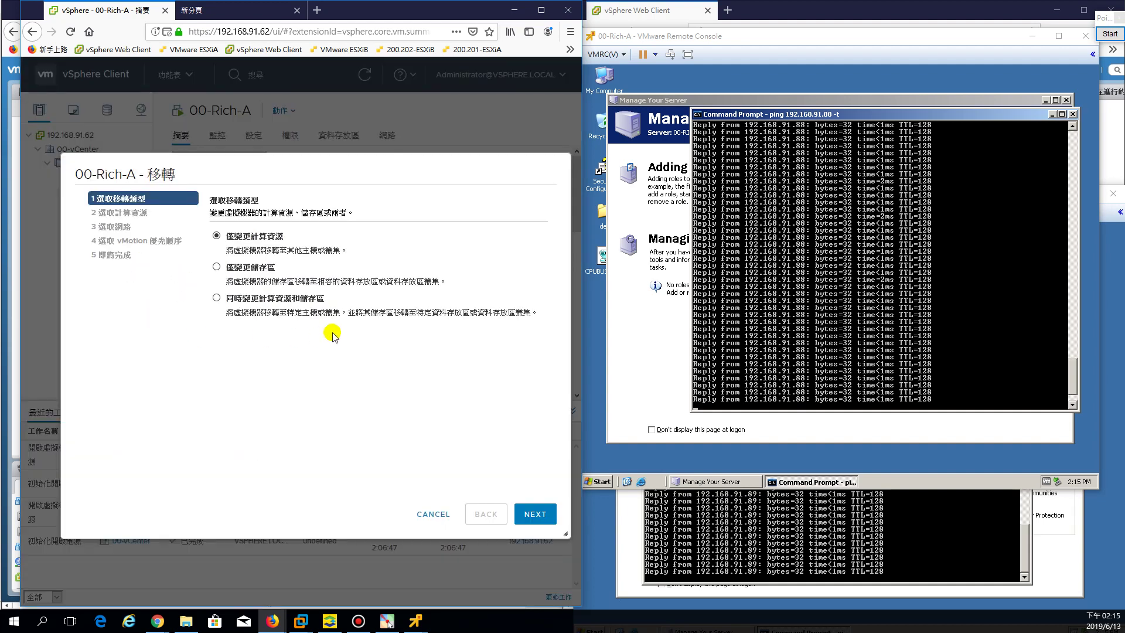
{"action": "left_click", "coordinate": [537, 514]}
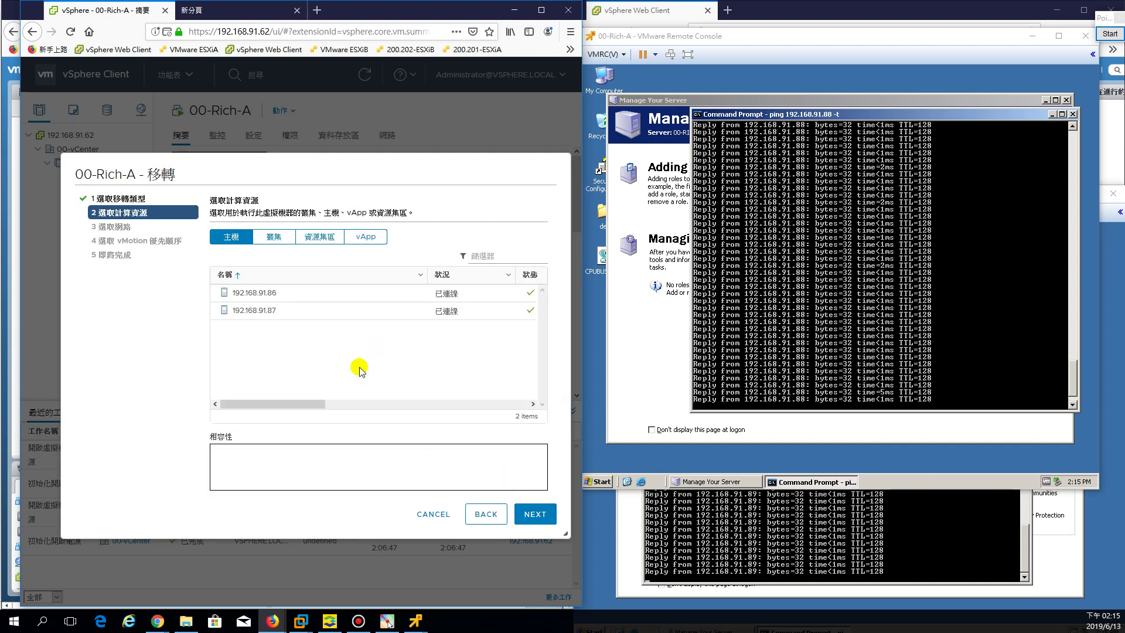
{"action": "left_click", "coordinate": [283, 294]}
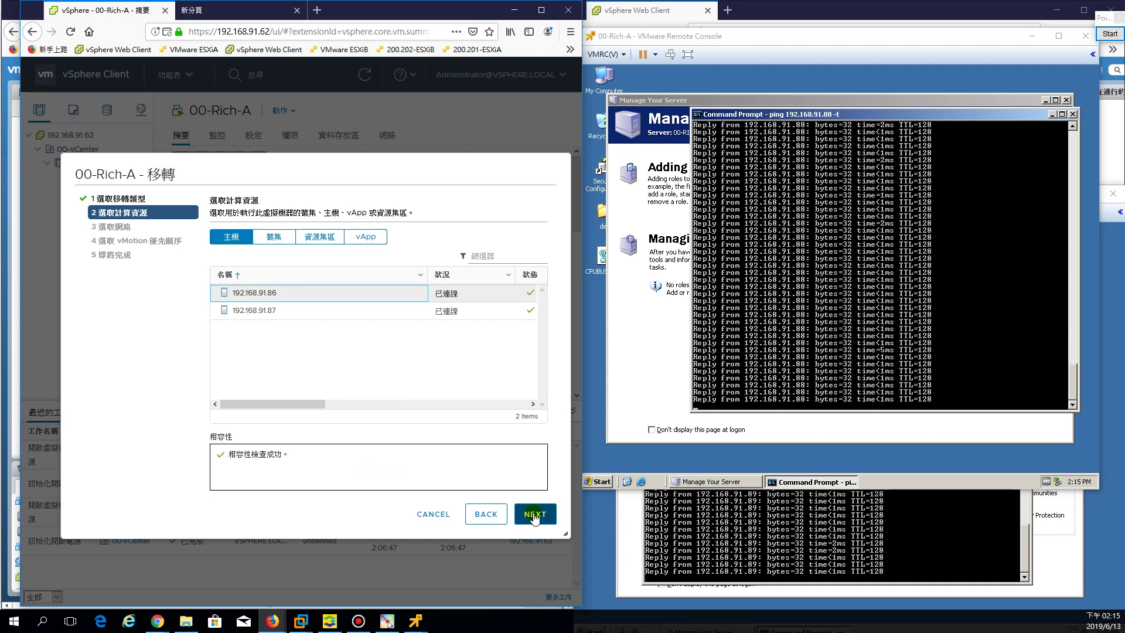
{"action": "left_click", "coordinate": [534, 516]}
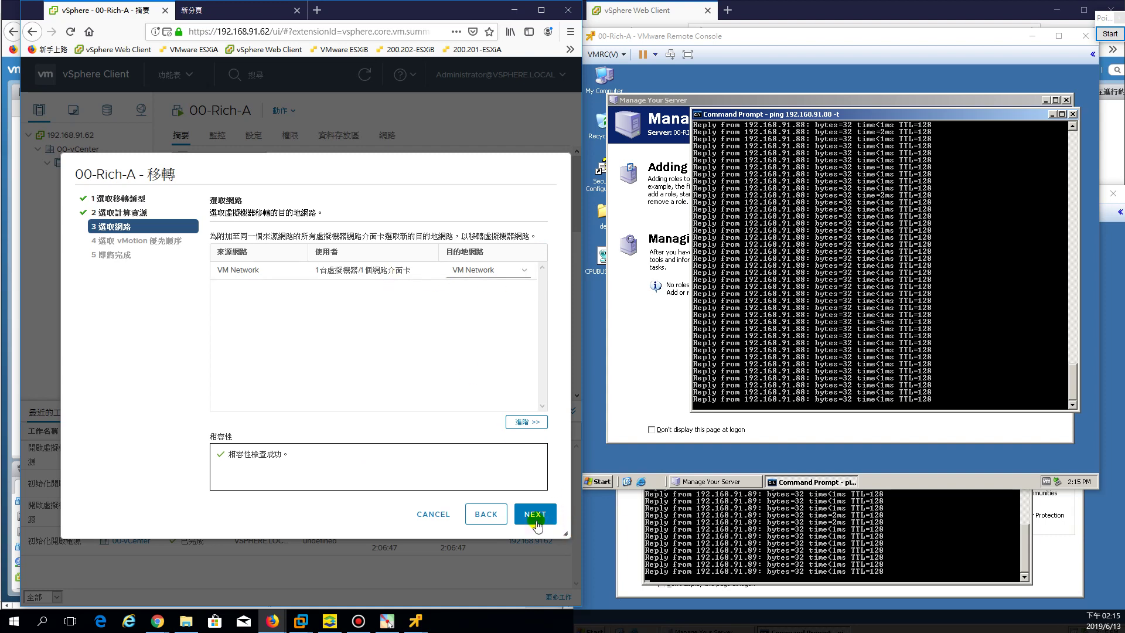
{"action": "left_click", "coordinate": [535, 515]}
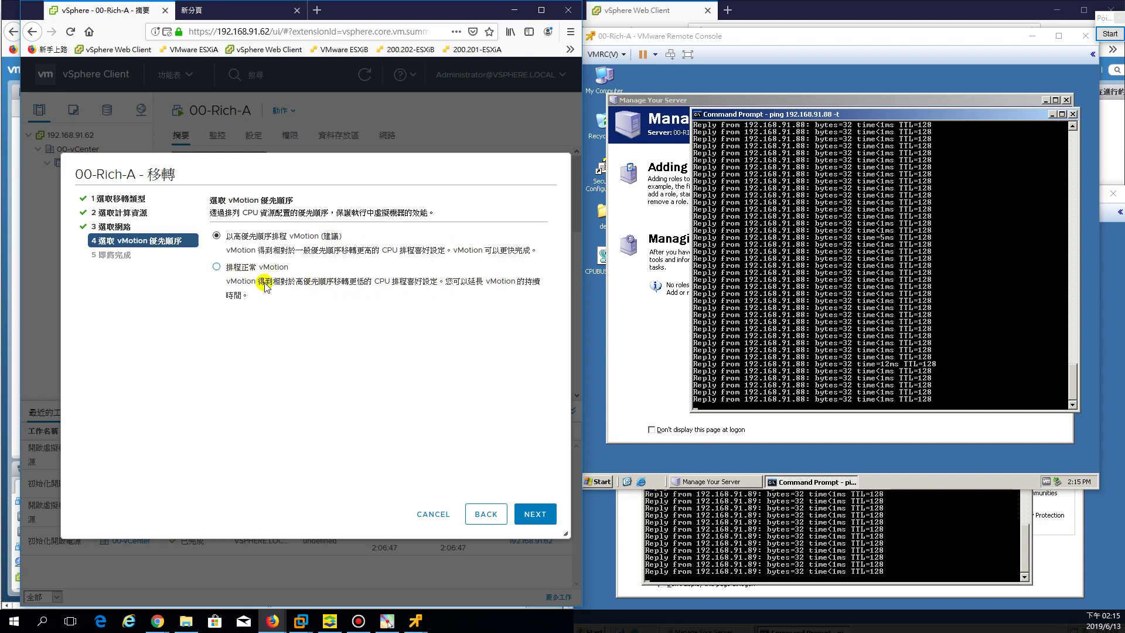
{"action": "left_click", "coordinate": [553, 513]}
{"action": "left_click", "coordinate": [551, 514]}
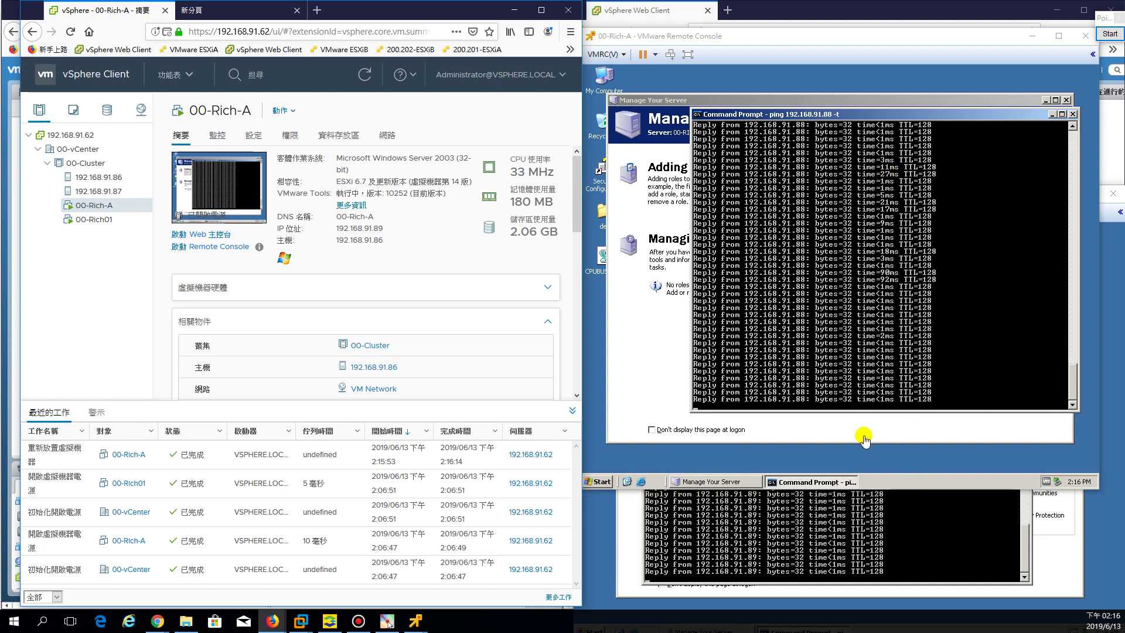
Compare the ping replies in the 00-Rich01 and 00-Rich-A consoles, and check which host 00-Rich-A runs on
{"action": "left_click", "coordinate": [937, 518]}
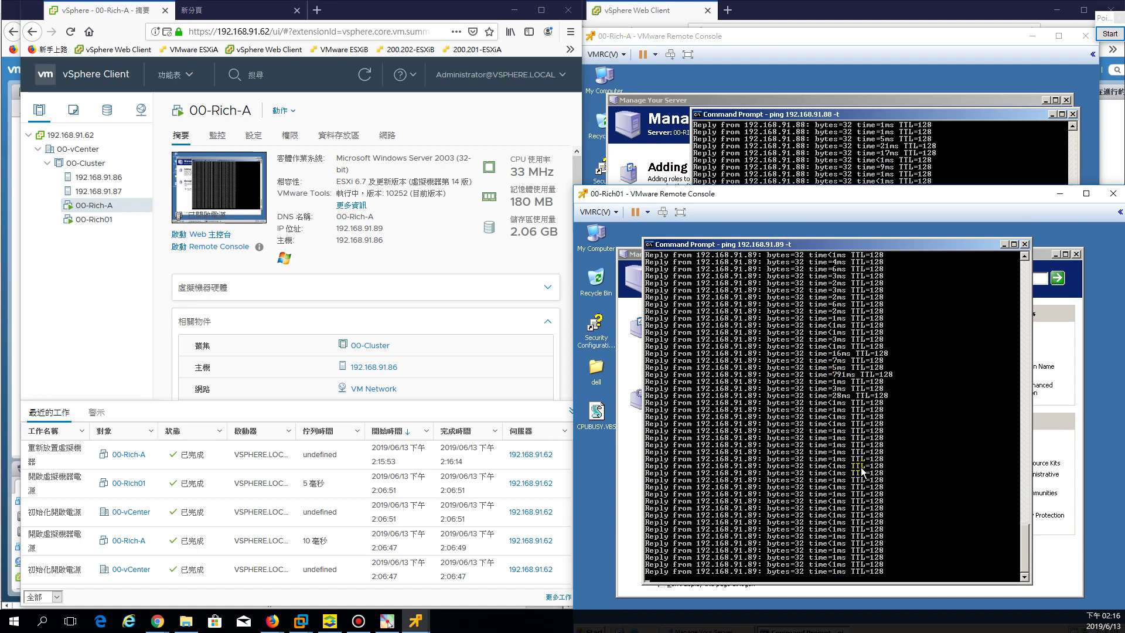
{"action": "left_click", "coordinate": [911, 157]}
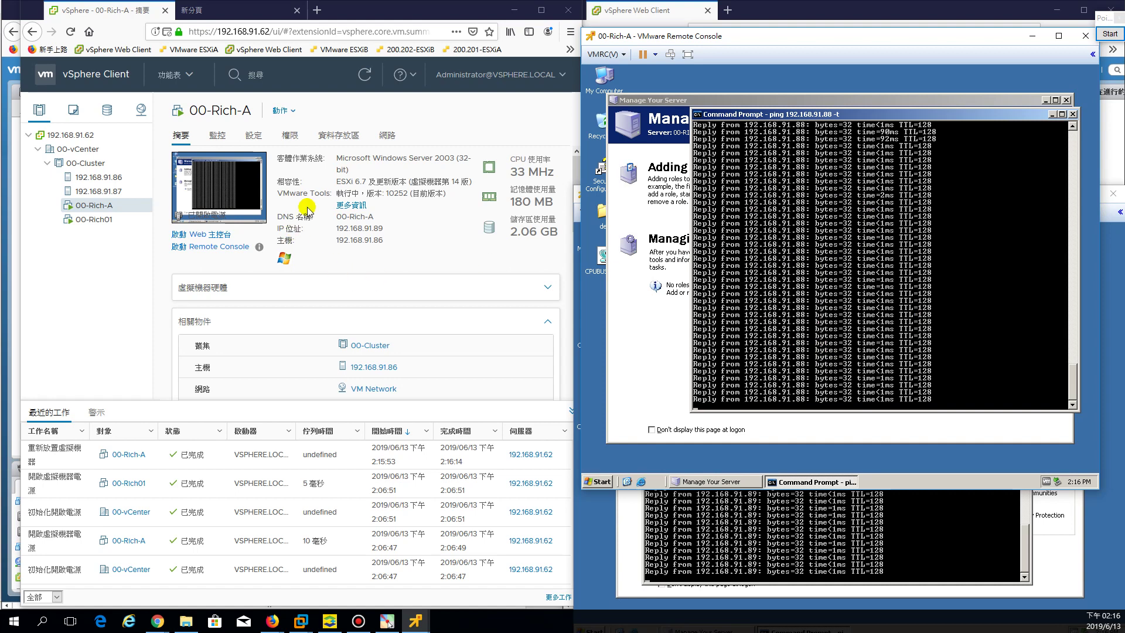
{"action": "double_click", "coordinate": [377, 240]}
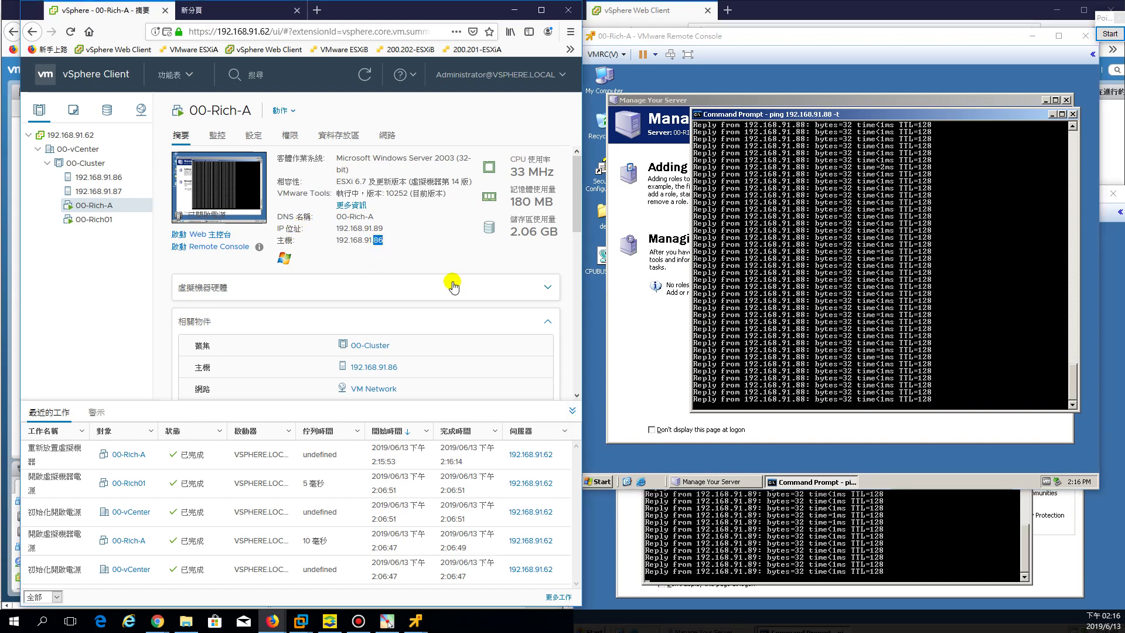
{"action": "left_click", "coordinate": [410, 263]}
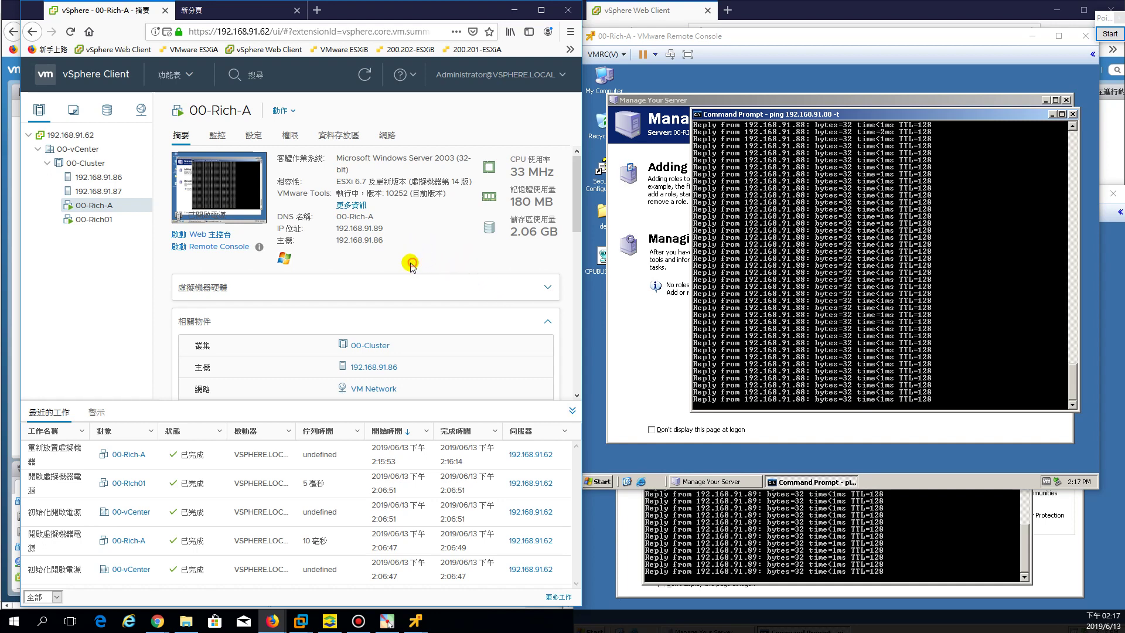
Check which datastore 00-Rich01 uses and bring its remote console to the front
{"action": "left_click", "coordinate": [93, 220]}
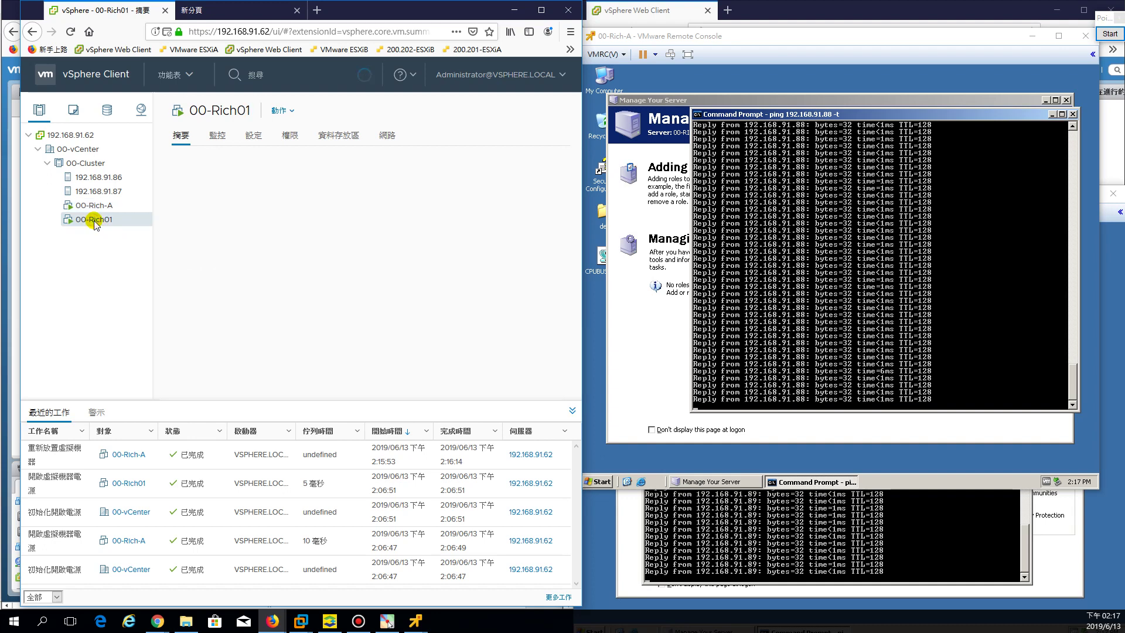
{"action": "left_click", "coordinate": [338, 136]}
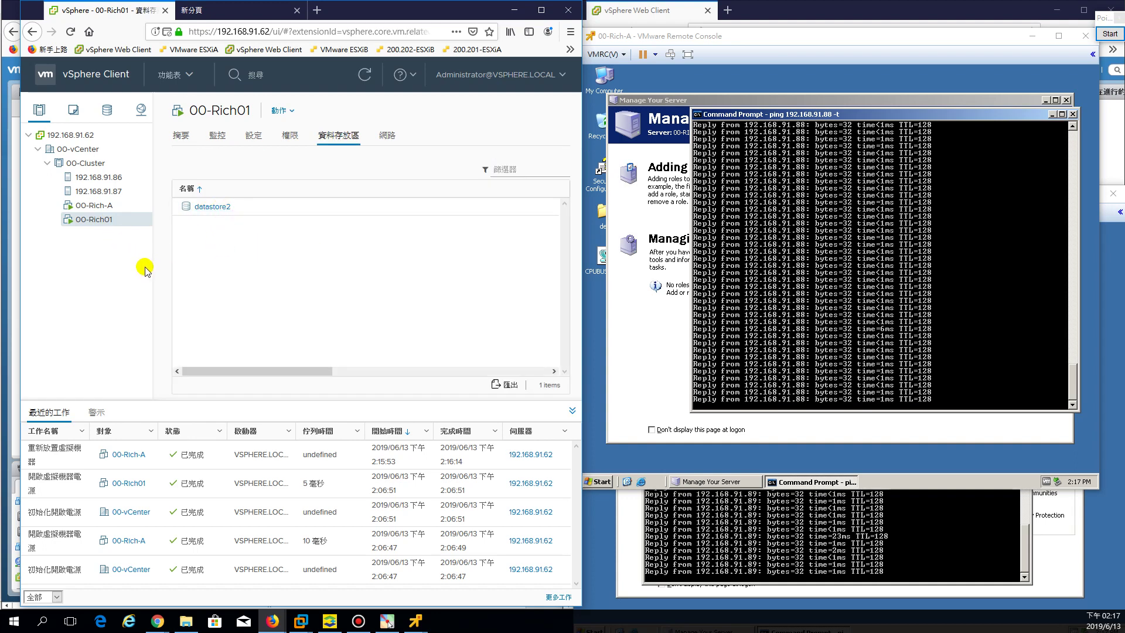
{"action": "left_click", "coordinate": [966, 551]}
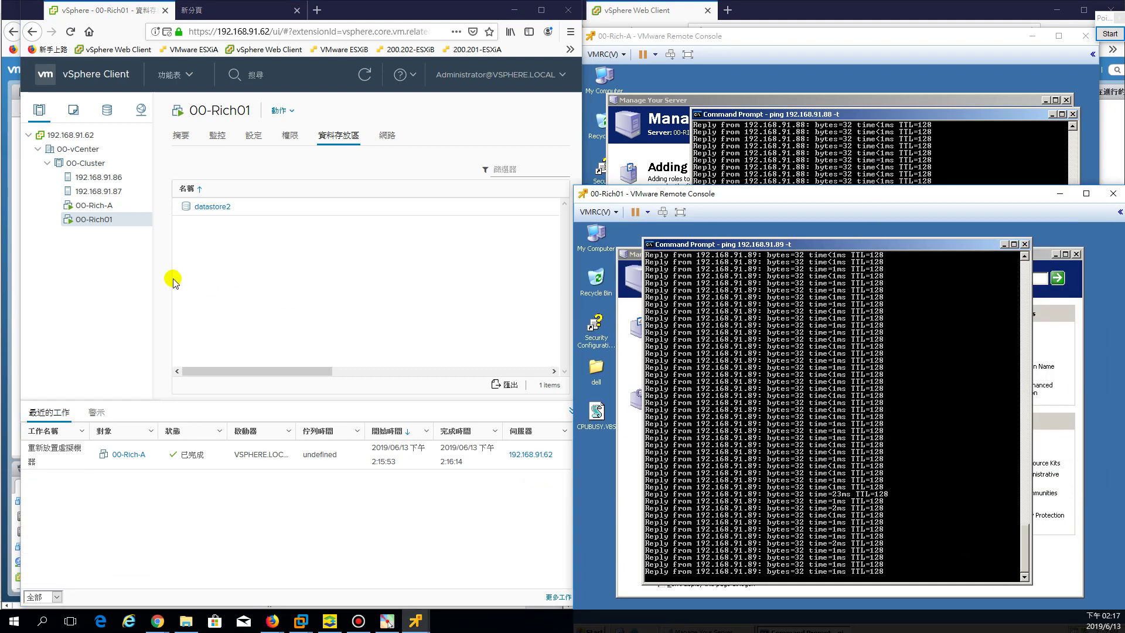
Migrate only the storage of 00-Rich01 to datastore 00-lun00-2, keeping the same virtual disk format as the source
{"action": "right_click", "coordinate": [84, 220]}
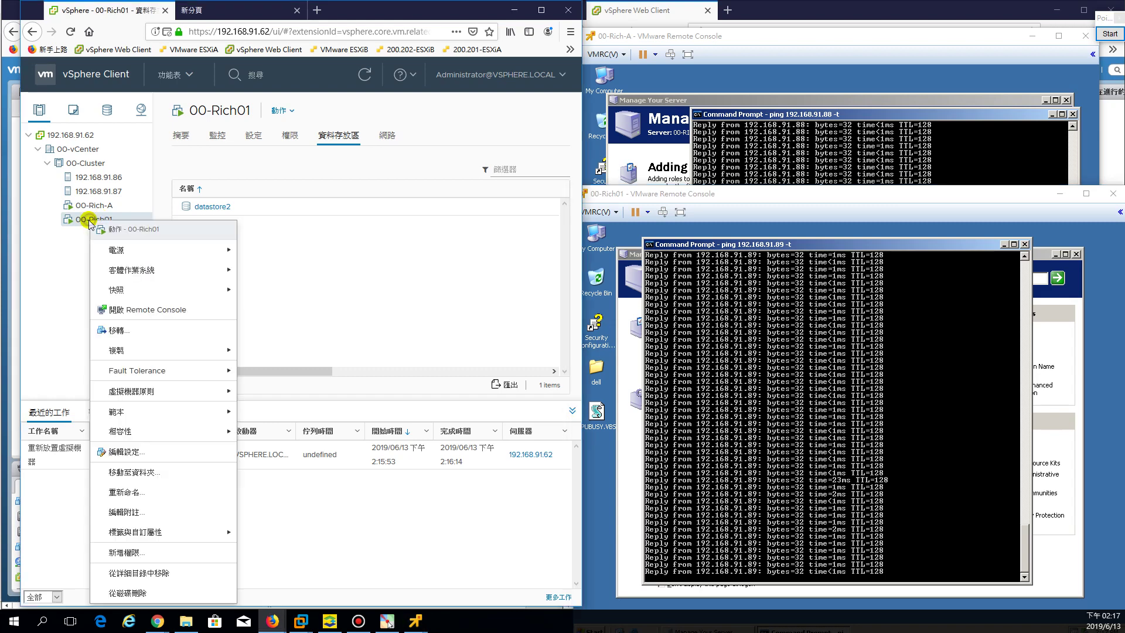
{"action": "left_click", "coordinate": [83, 220]}
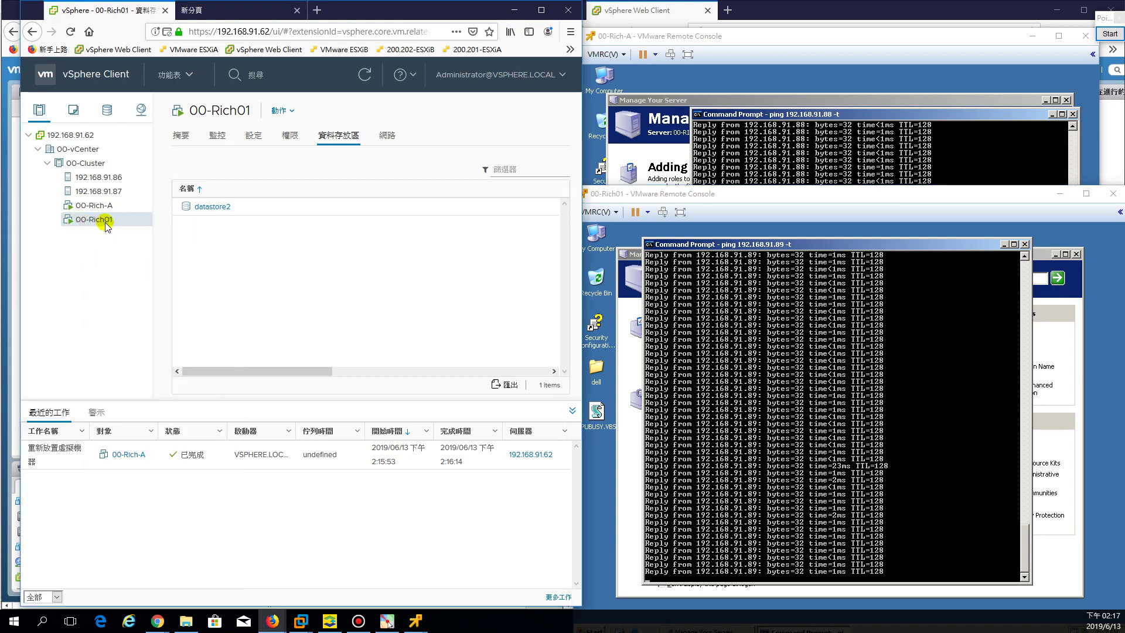
{"action": "right_click", "coordinate": [100, 221]}
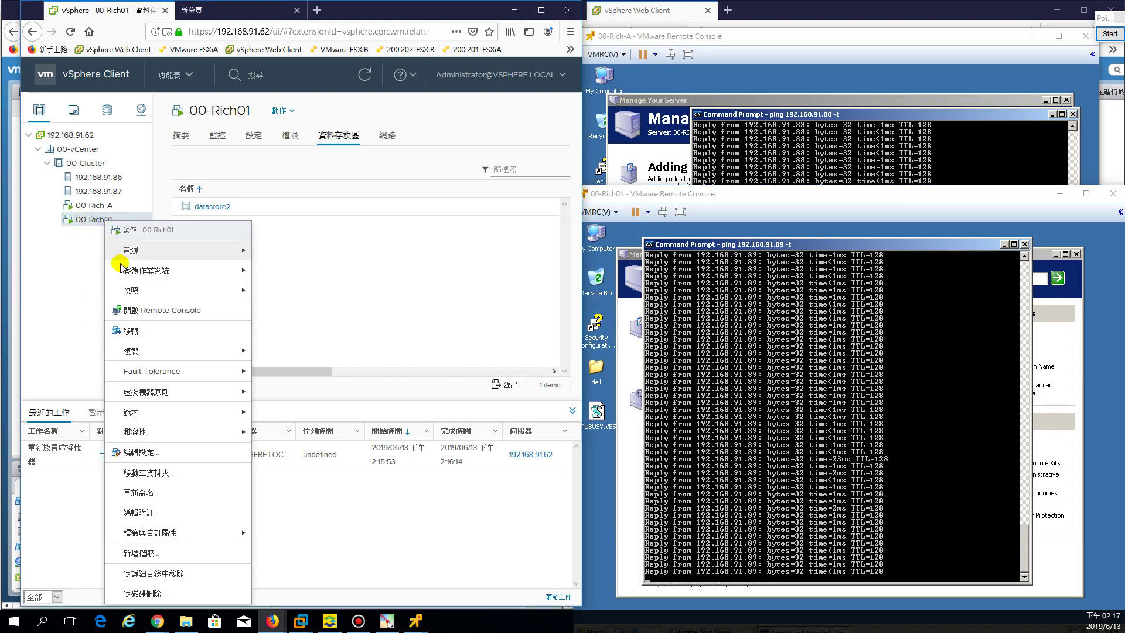
{"action": "left_click", "coordinate": [149, 331]}
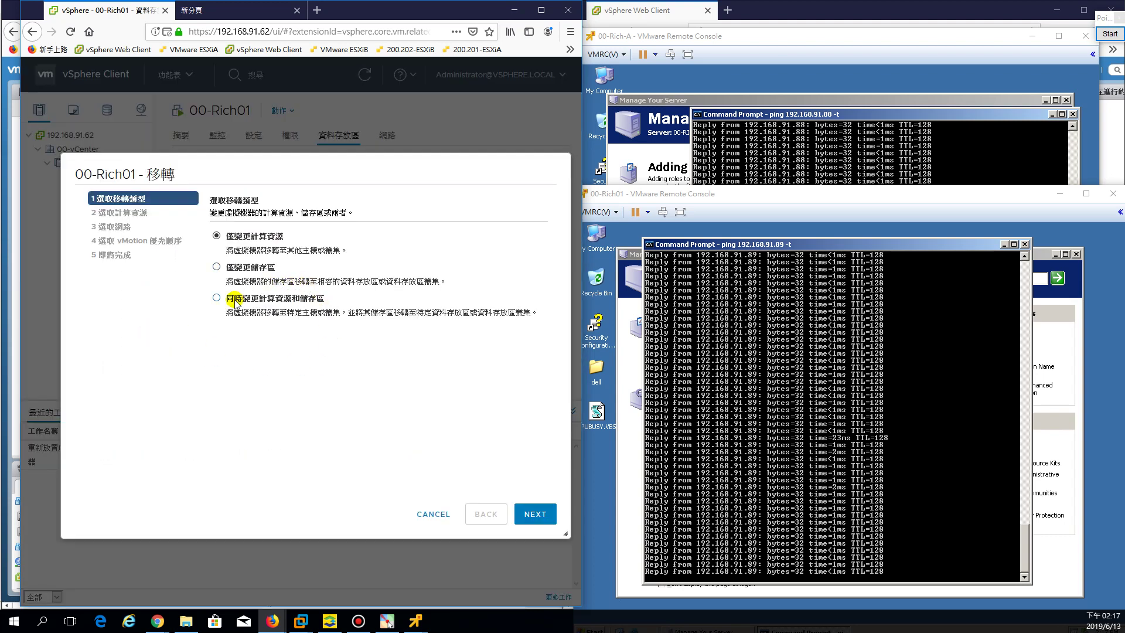
{"action": "left_click", "coordinate": [218, 268]}
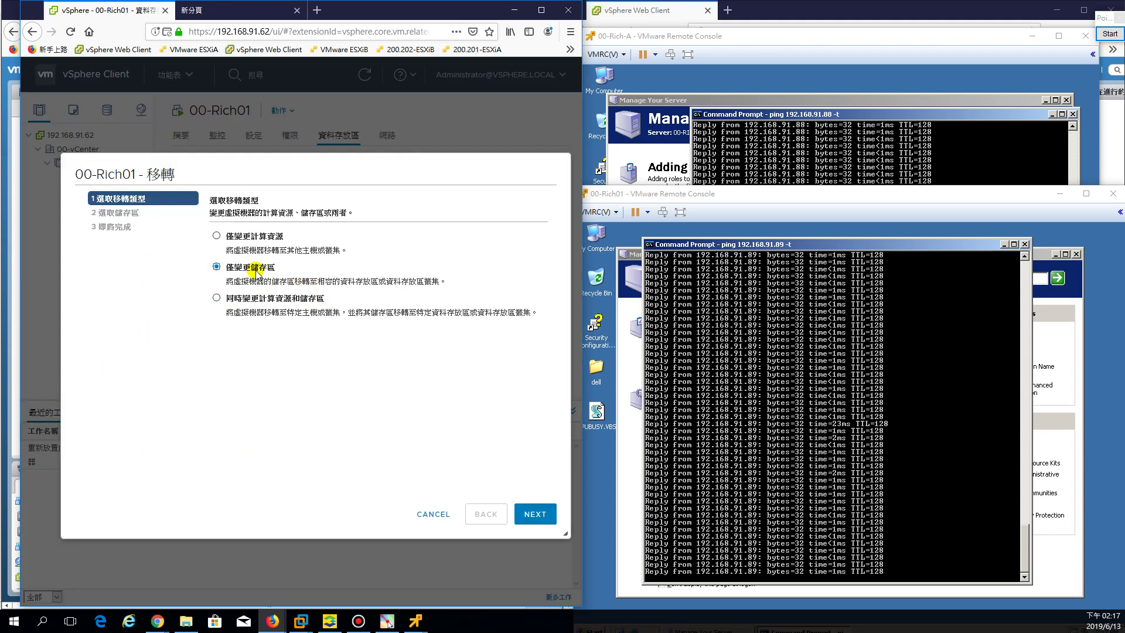
{"action": "left_click", "coordinate": [534, 513]}
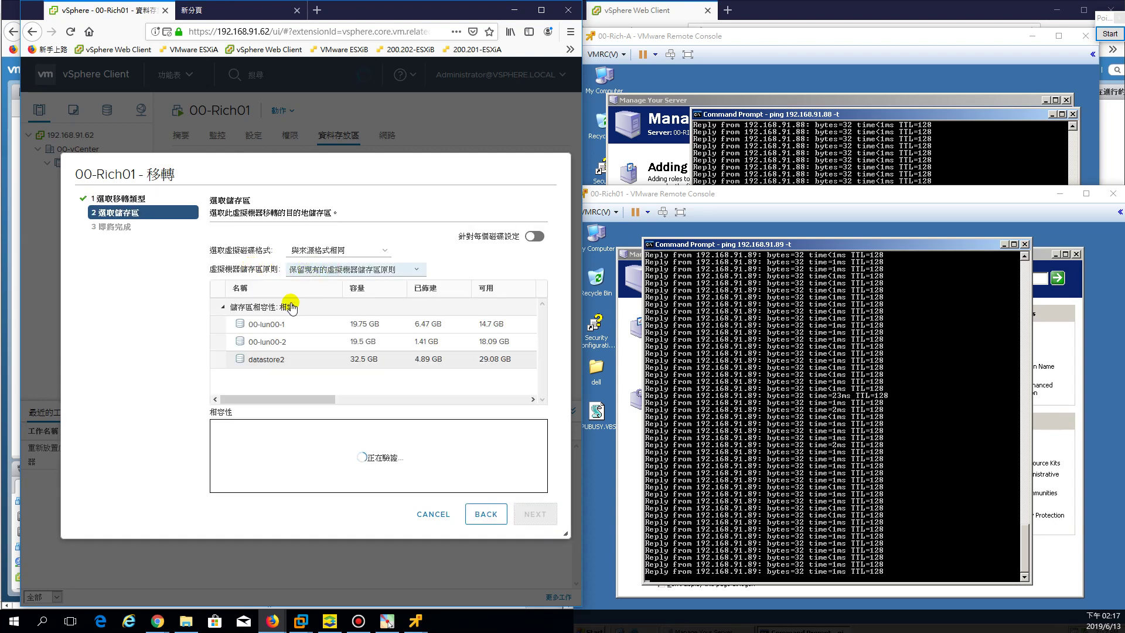
{"action": "left_click", "coordinate": [279, 342]}
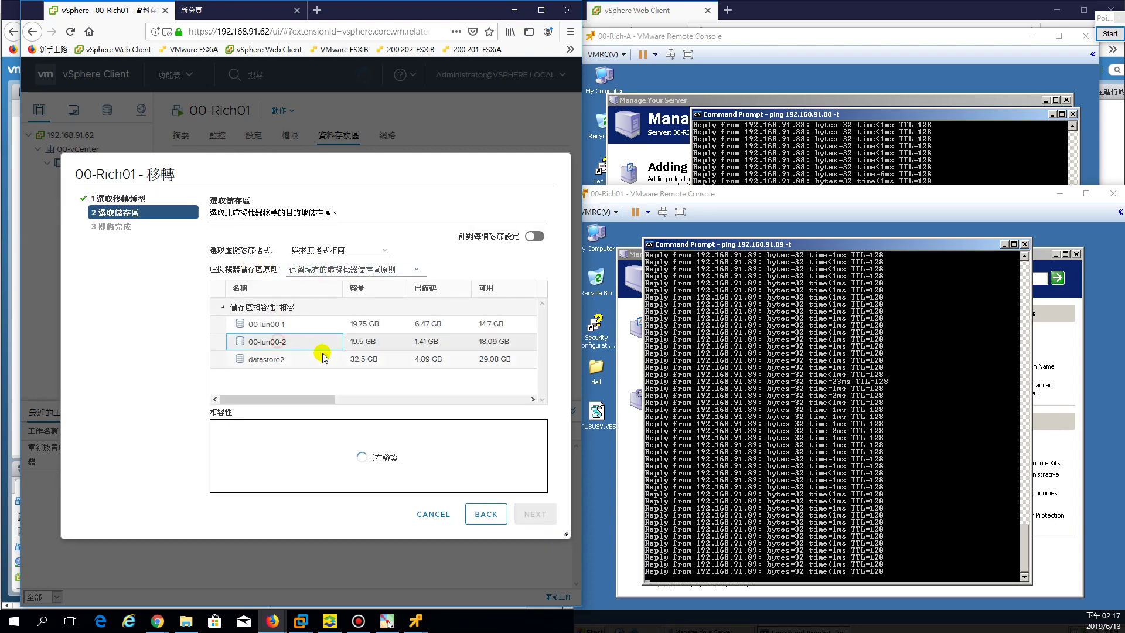
{"action": "left_click", "coordinate": [534, 514]}
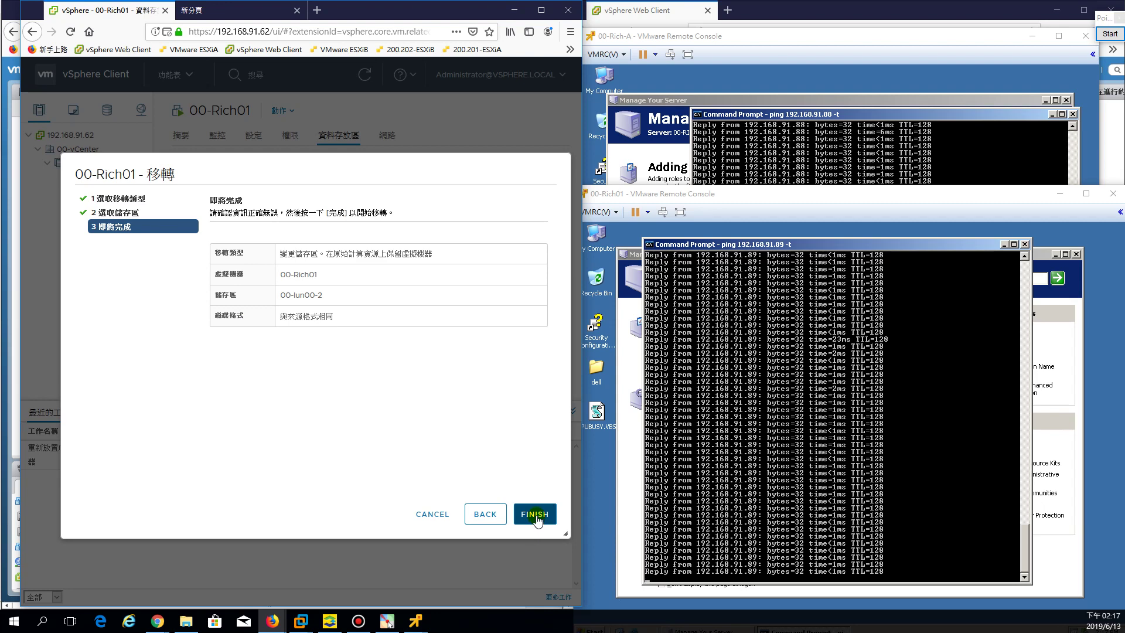
{"action": "left_click", "coordinate": [535, 515]}
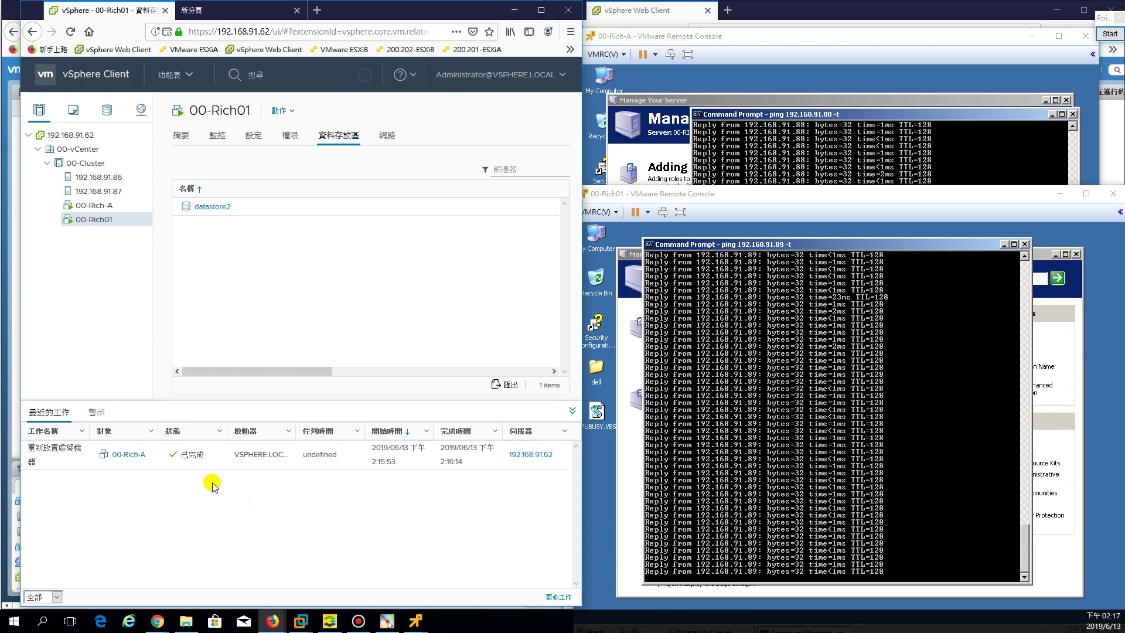
Examine the ping replies from the storage migration period in the 00-Rich-A and 00-Rich01 consoles
{"action": "left_click", "coordinate": [857, 54]}
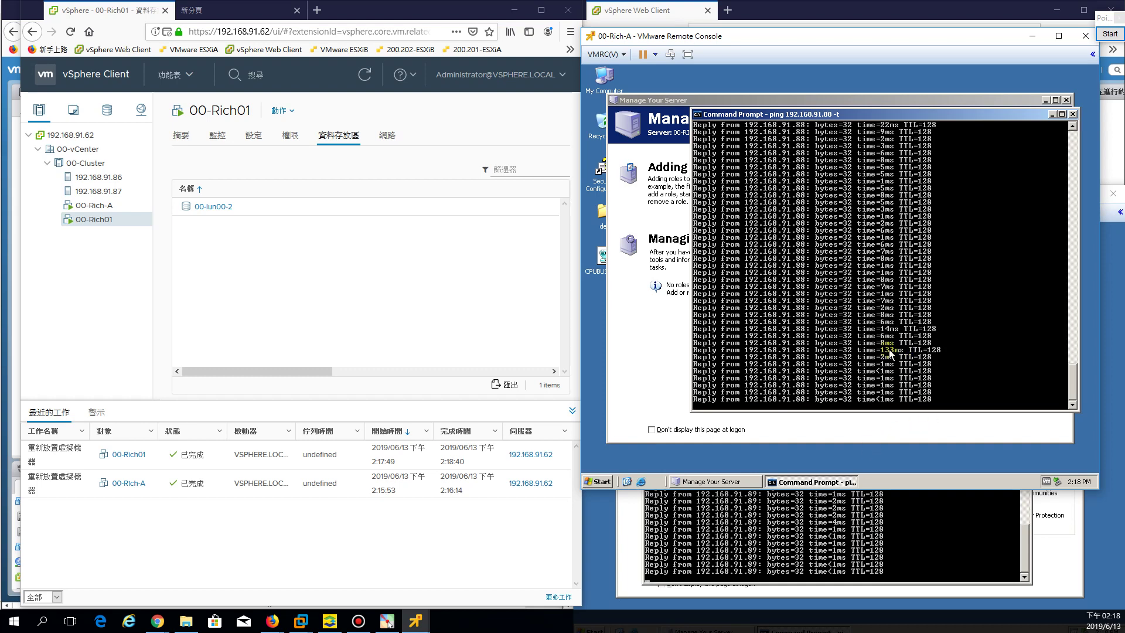
{"action": "left_click", "coordinate": [881, 350]}
{"action": "left_click", "coordinate": [878, 342]}
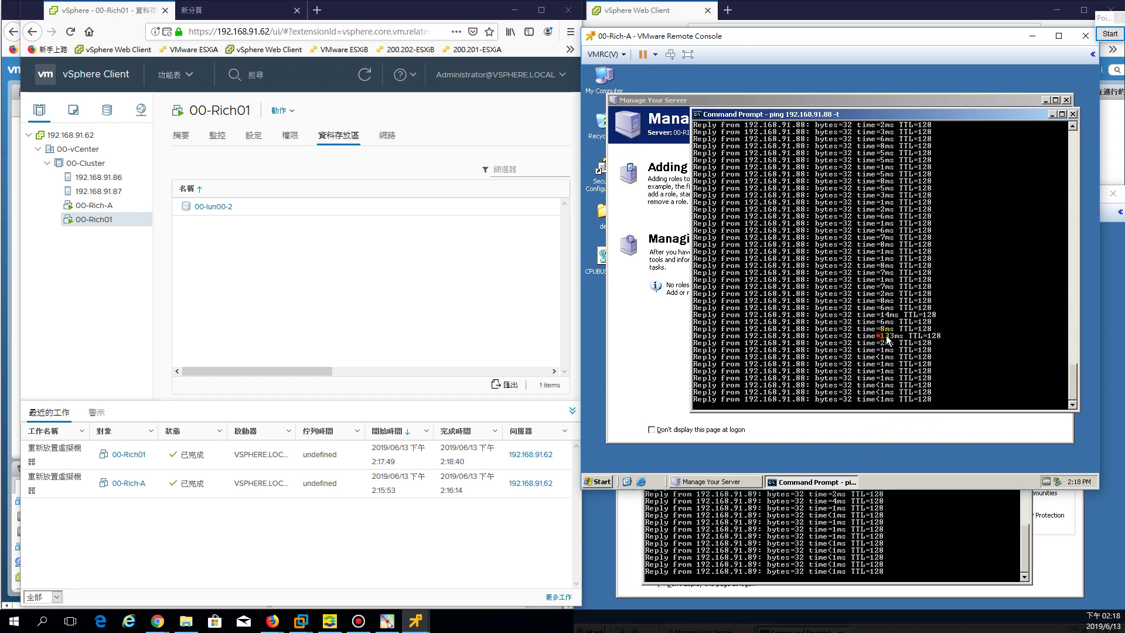
{"action": "left_click", "coordinate": [928, 554]}
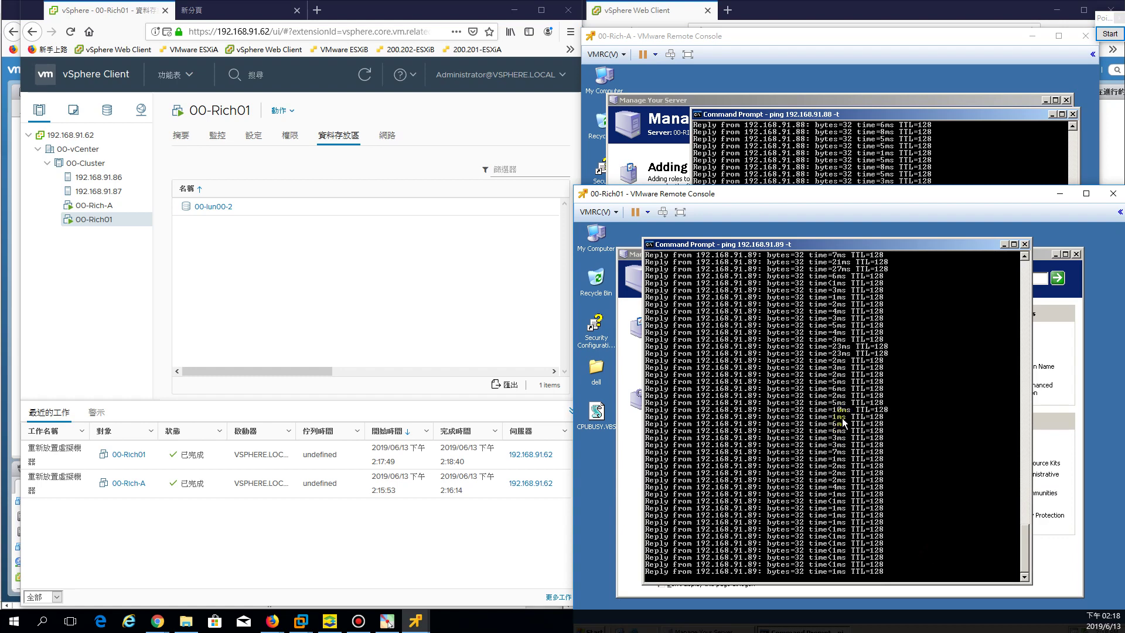
{"action": "left_click", "coordinate": [944, 157]}
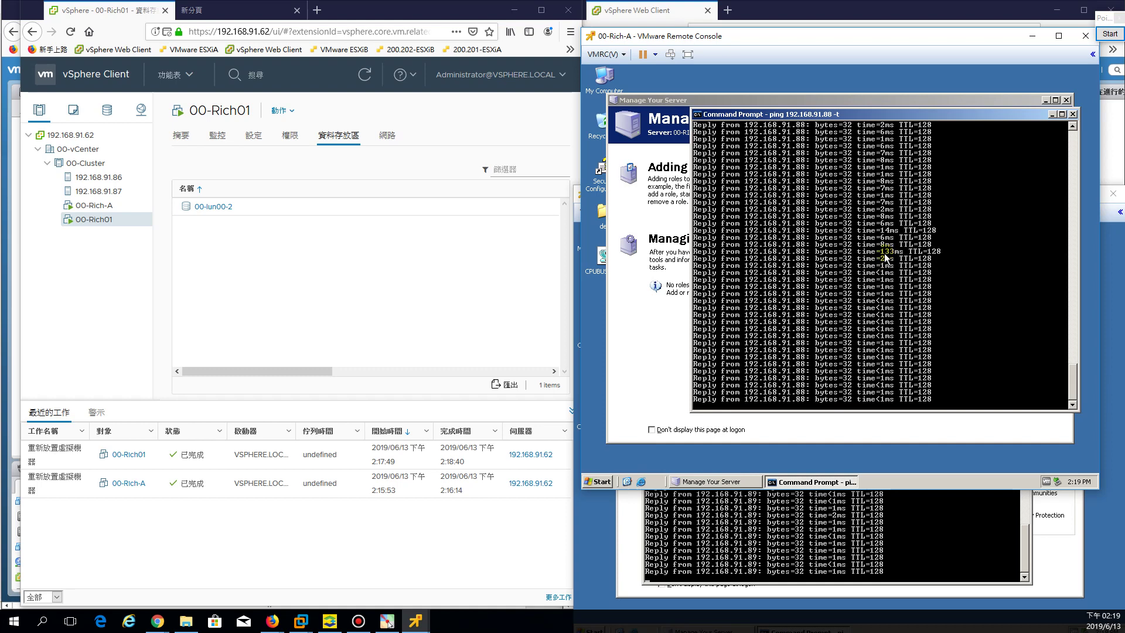
{"action": "left_click", "coordinate": [927, 546]}
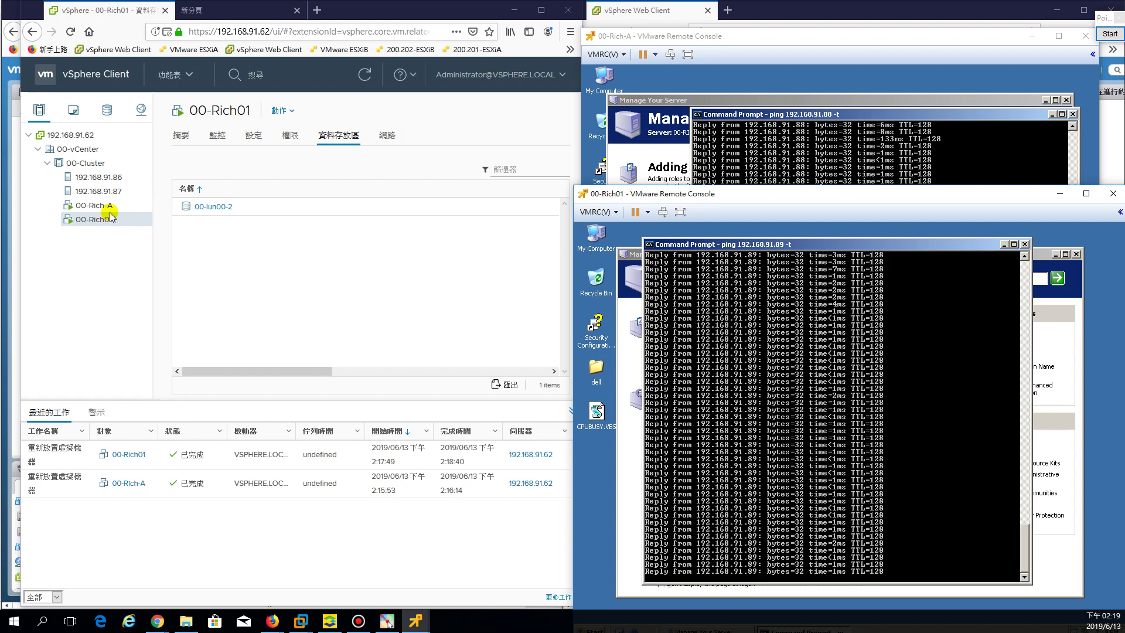
{"action": "left_click", "coordinate": [953, 117]}
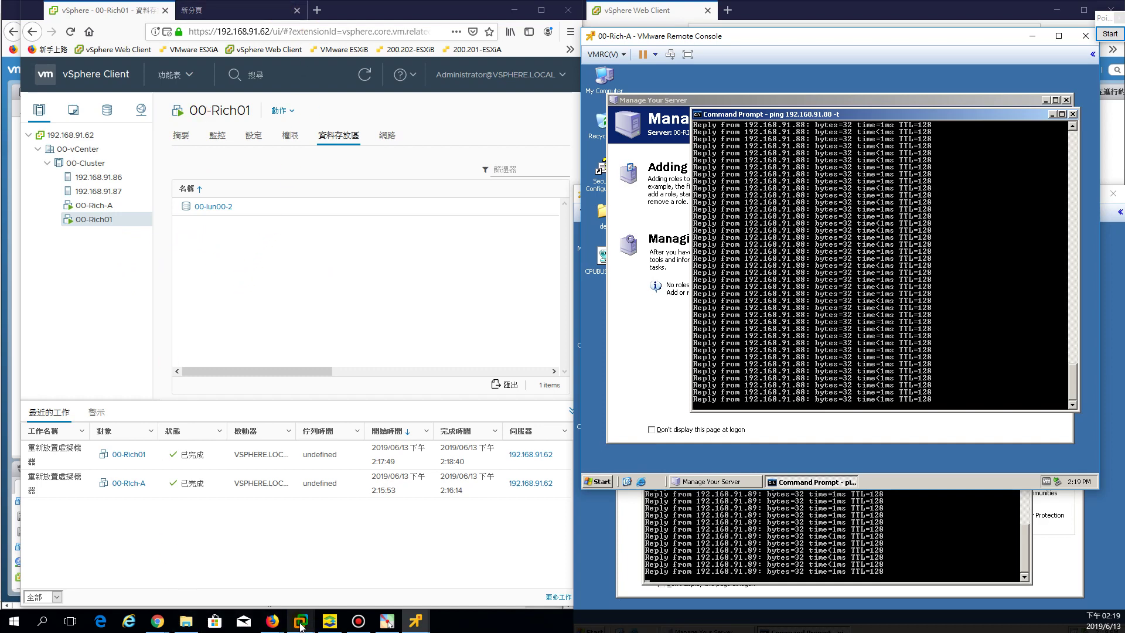
Switch to the vSphere Web Client windows of both hosts and examine the virtual machines attached to VM Network on vSwitch0
{"action": "mouse_move", "coordinate": [272, 622]}
{"action": "left_click", "coordinate": [282, 579]}
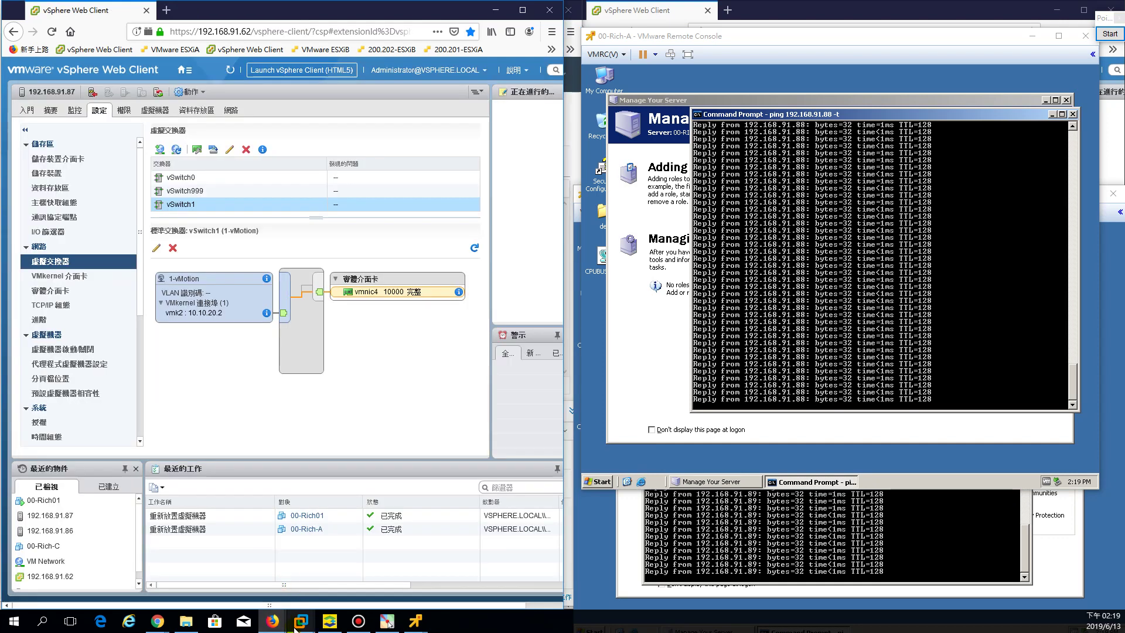
{"action": "left_click", "coordinate": [356, 571]}
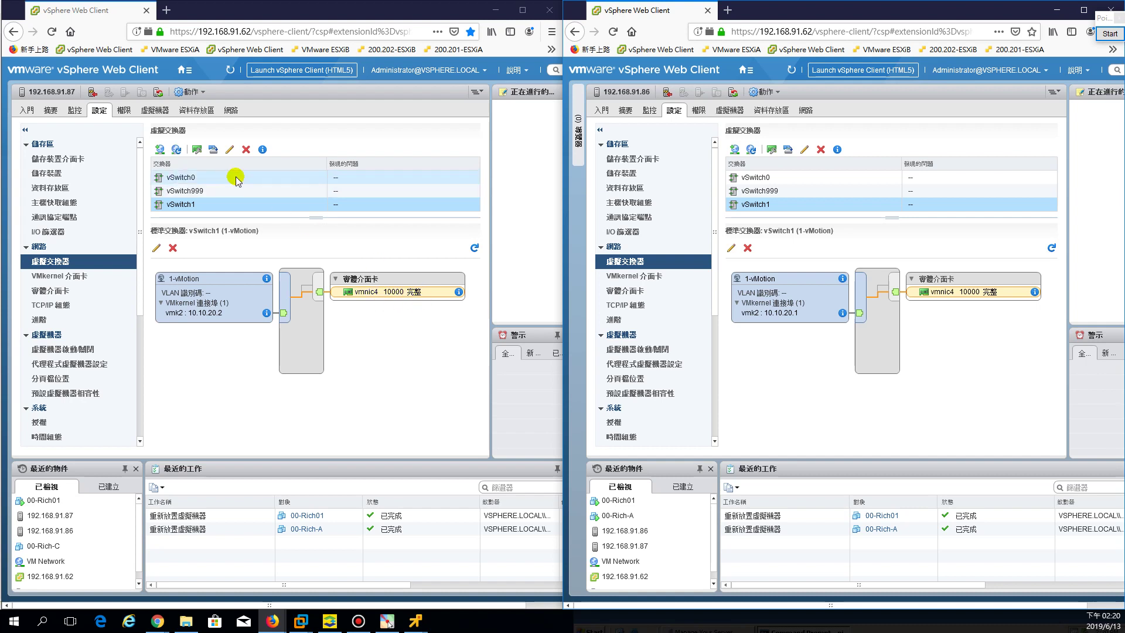
{"action": "left_click", "coordinate": [209, 179]}
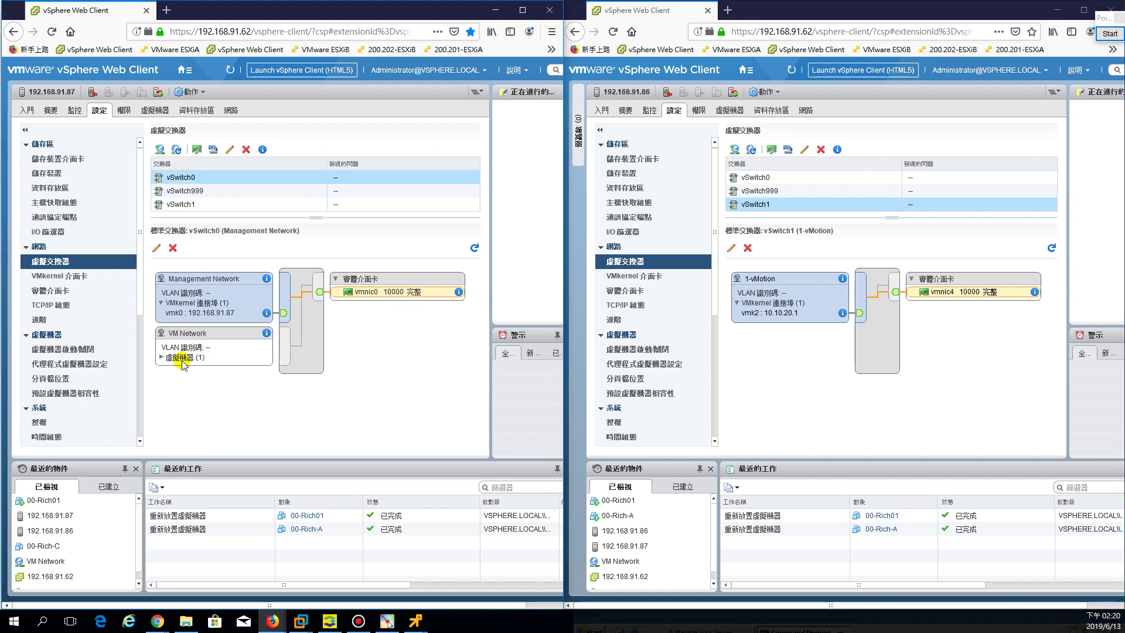
{"action": "left_click", "coordinate": [164, 357]}
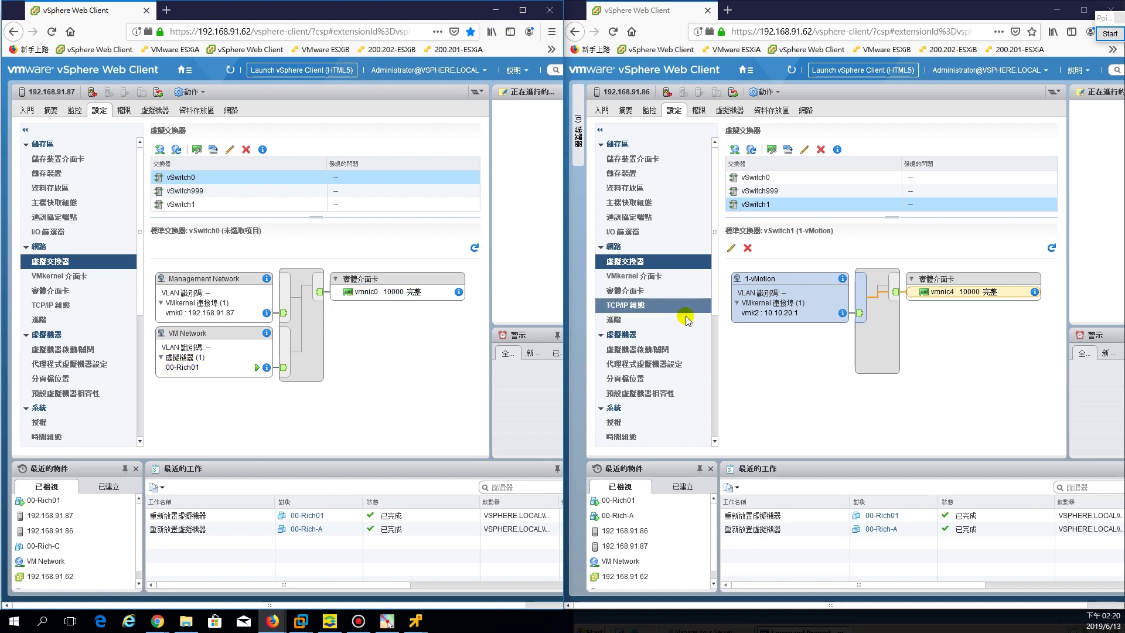
{"action": "left_click", "coordinate": [779, 177]}
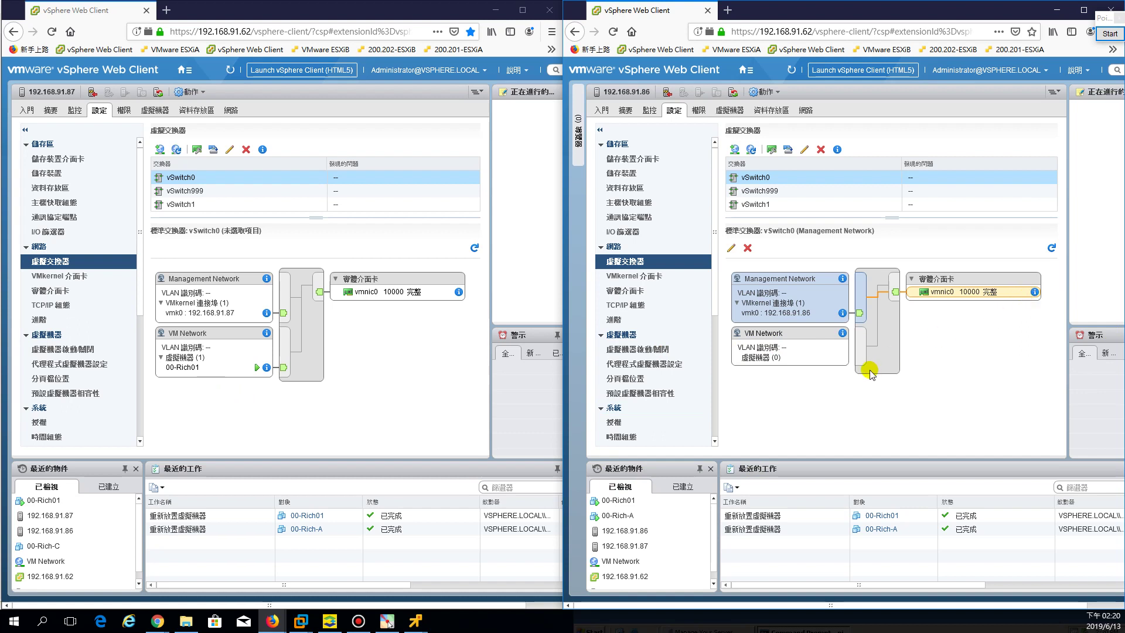
{"action": "left_click", "coordinate": [759, 190]}
{"action": "left_click", "coordinate": [808, 184]}
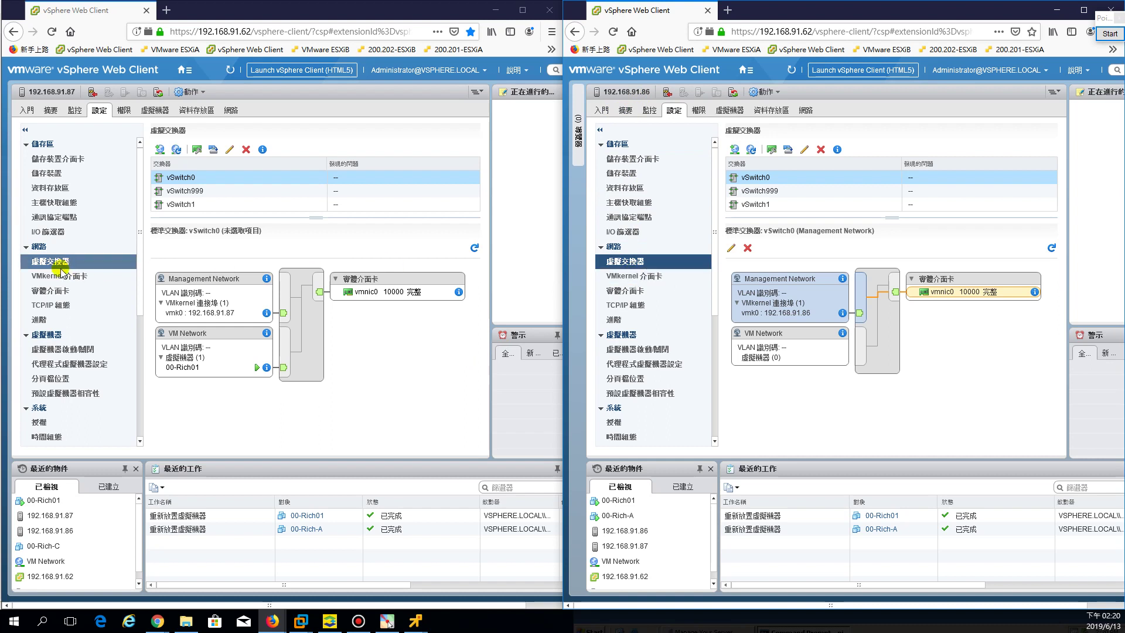
Check vSwitch1 on host 192.168.91.87, return to vSwitch0 and check the virtual machines attached to its VM Network
{"action": "left_click", "coordinate": [204, 205]}
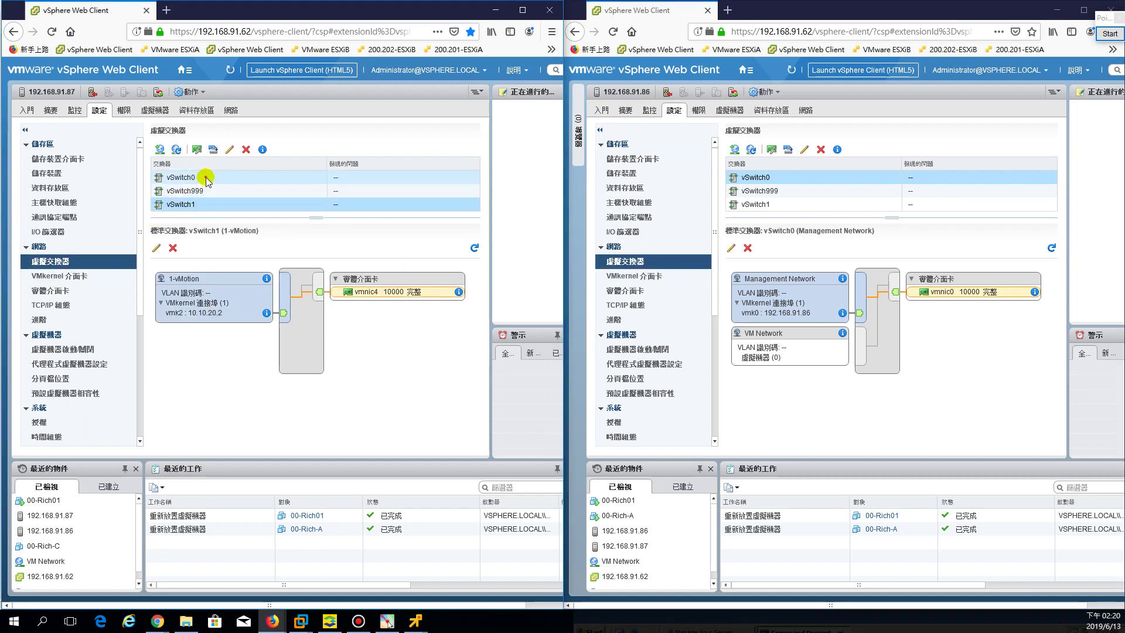
{"action": "left_click", "coordinate": [205, 178]}
{"action": "left_click", "coordinate": [161, 356]}
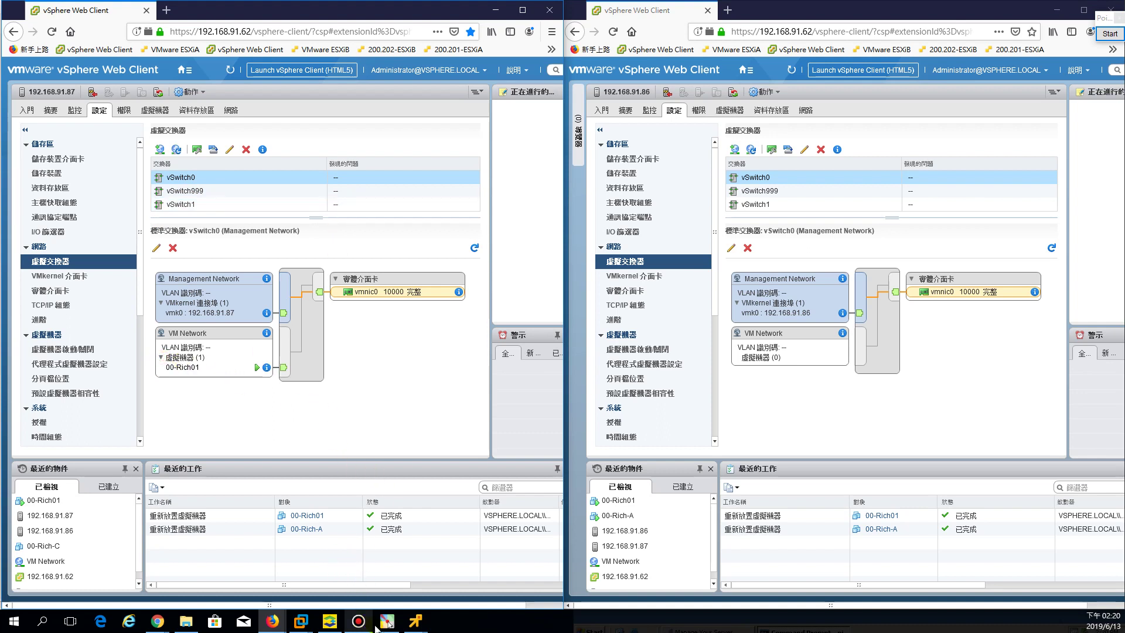
Switch to the vSphere Client window and check on the summary of 00-Rich-A which host runs it
{"action": "mouse_move", "coordinate": [420, 628]}
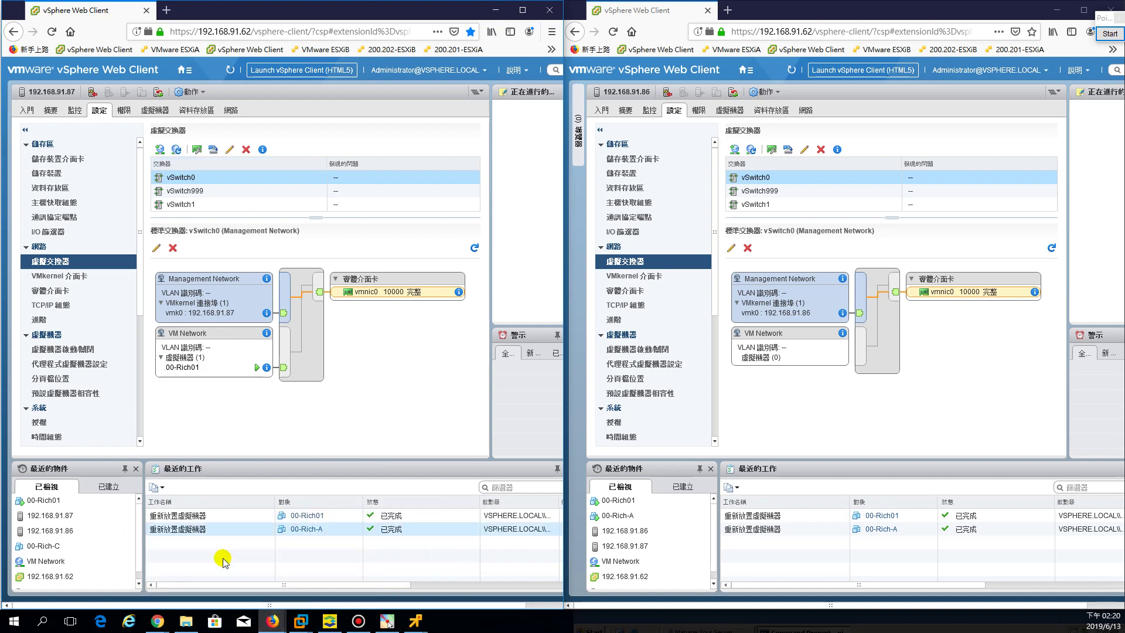
{"action": "mouse_move", "coordinate": [272, 621]}
{"action": "left_click", "coordinate": [205, 580]}
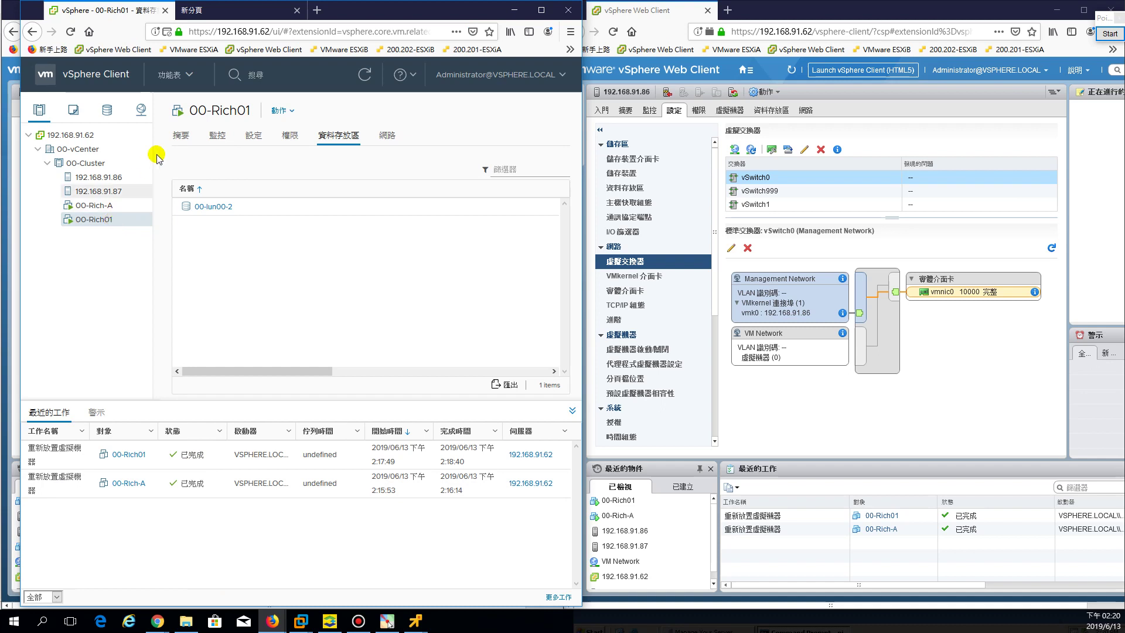
{"action": "left_click", "coordinate": [180, 135]}
{"action": "left_click", "coordinate": [95, 205]}
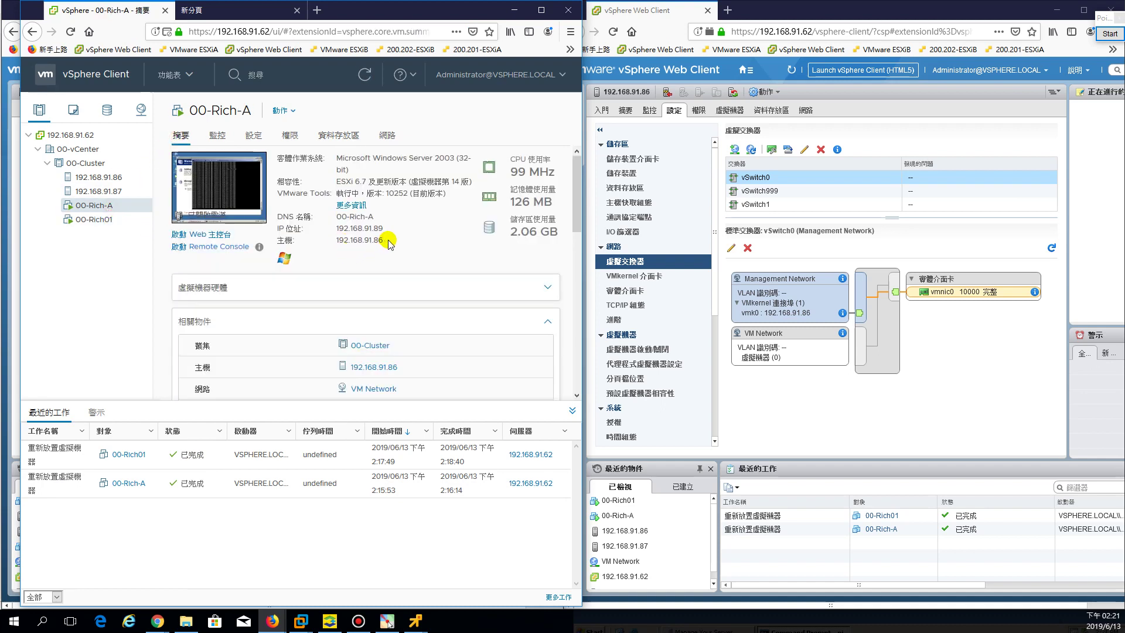
Refresh the networking information of host 192.168.91.86, expand the VM Network machine list on vSwitch0 and minimize the vSphere Client window
{"action": "left_click", "coordinate": [800, 445]}
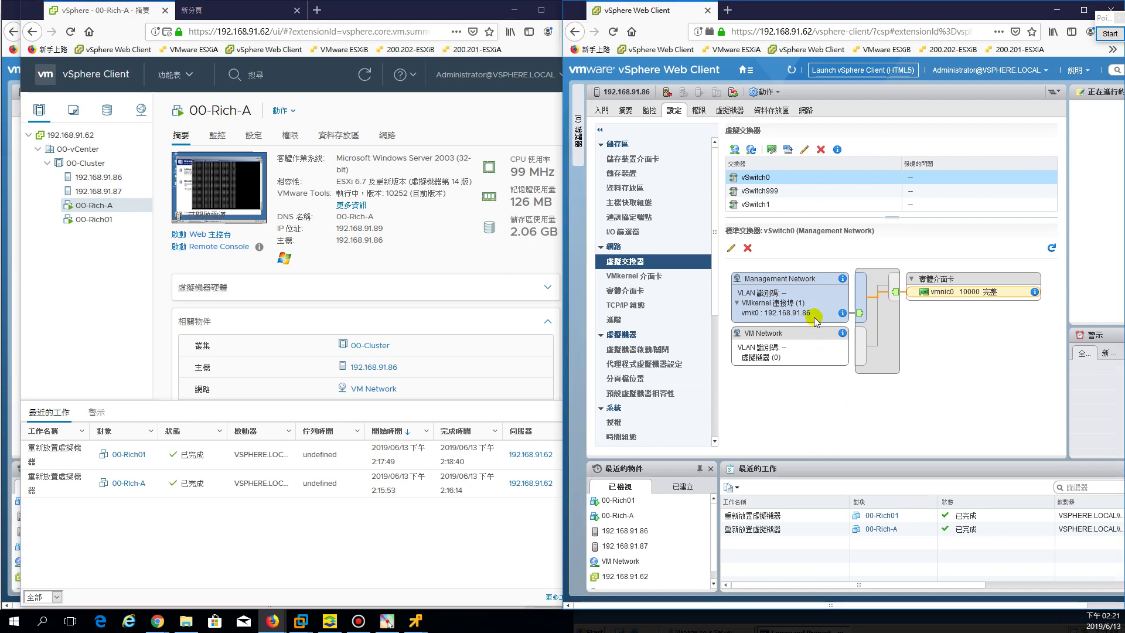
{"action": "left_click", "coordinate": [751, 150]}
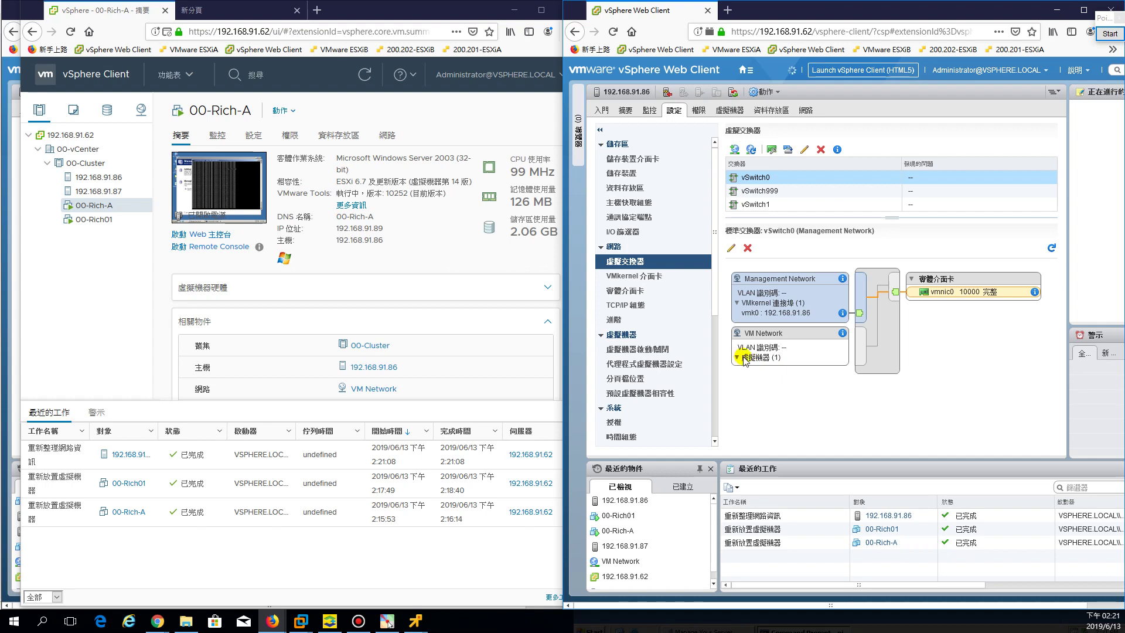
{"action": "left_click", "coordinate": [737, 356]}
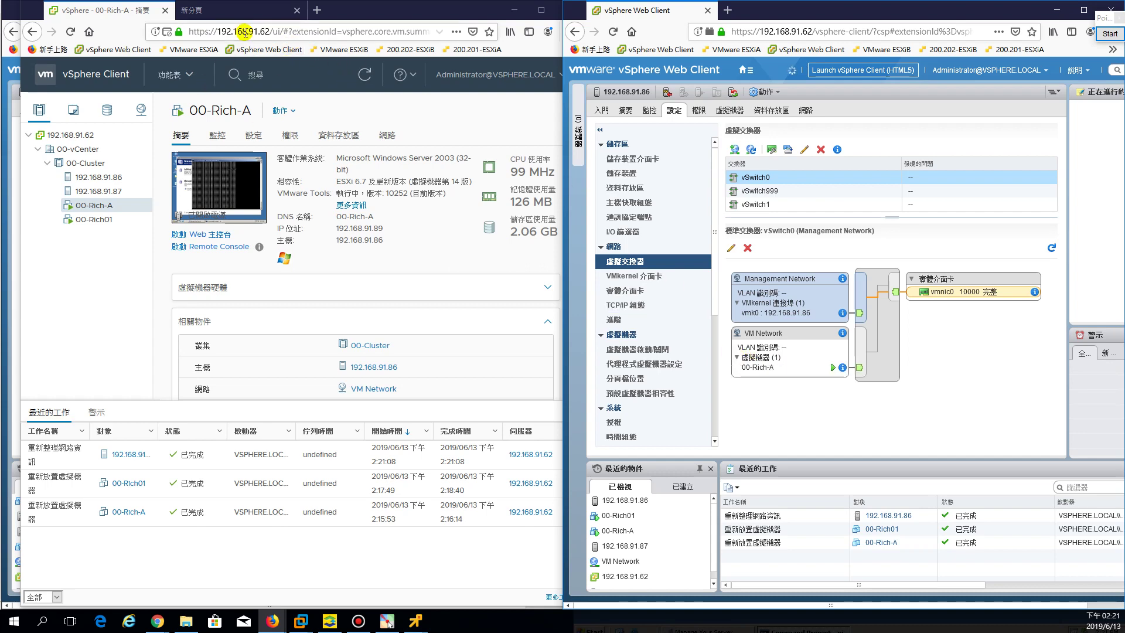
{"action": "left_click", "coordinate": [514, 10]}
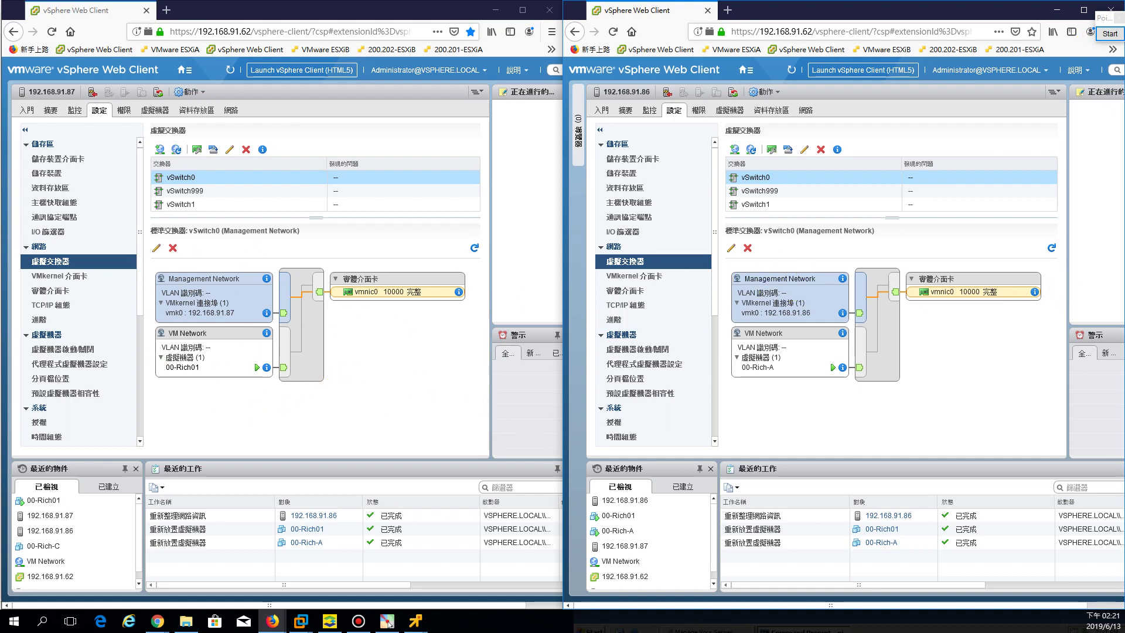
Sketch on screen a physical switch linking both hosts' vmnic0 and the traffic path from 00-Rich-A to 00-Rich01, and end the annotation
{"action": "left_click", "coordinate": [1109, 34]}
{"action": "mouse_move", "coordinate": [747, 382]}
{"action": "left_mouse_down"}
{"action": "mouse_move", "coordinate": [740, 358]}
{"action": "mouse_move", "coordinate": [755, 381]}
{"action": "mouse_move", "coordinate": [913, 303]}
{"action": "mouse_move", "coordinate": [1020, 307]}
{"action": "left_mouse_up"}
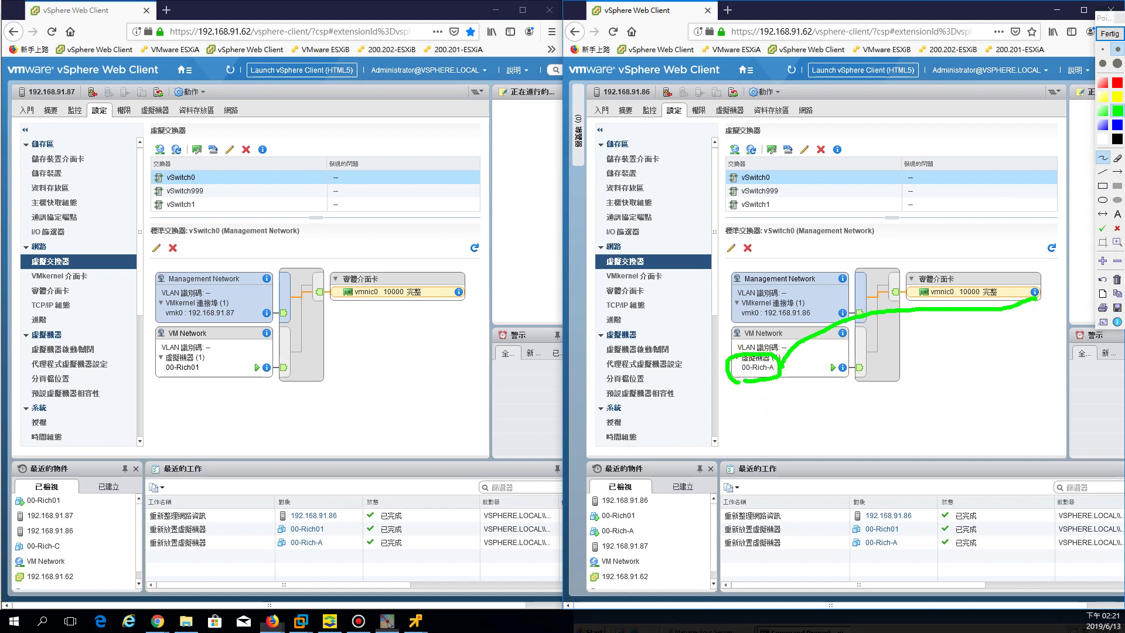
{"action": "left_click", "coordinate": [1117, 139]}
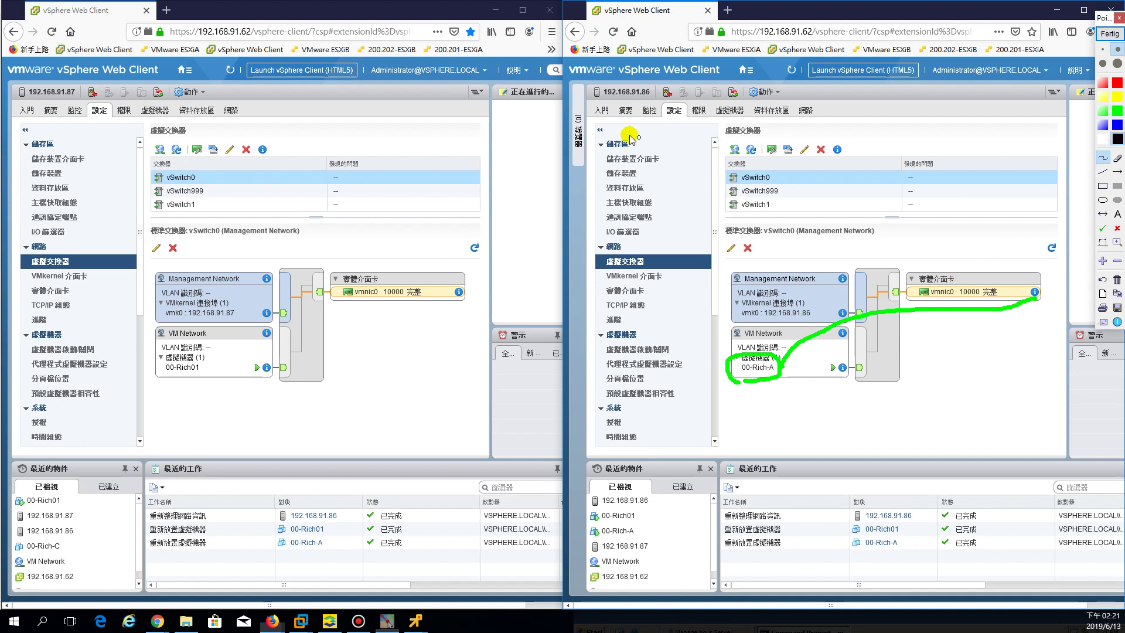
{"action": "mouse_move", "coordinate": [518, 124]}
{"action": "left_mouse_down"}
{"action": "mouse_move", "coordinate": [511, 116]}
{"action": "mouse_move", "coordinate": [615, 116]}
{"action": "mouse_move", "coordinate": [642, 150]}
{"action": "mouse_move", "coordinate": [526, 144]}
{"action": "left_mouse_up"}
{"action": "mouse_move", "coordinate": [460, 291]}
{"action": "left_mouse_down"}
{"action": "mouse_move", "coordinate": [537, 292]}
{"action": "mouse_move", "coordinate": [569, 150]}
{"action": "left_mouse_up"}
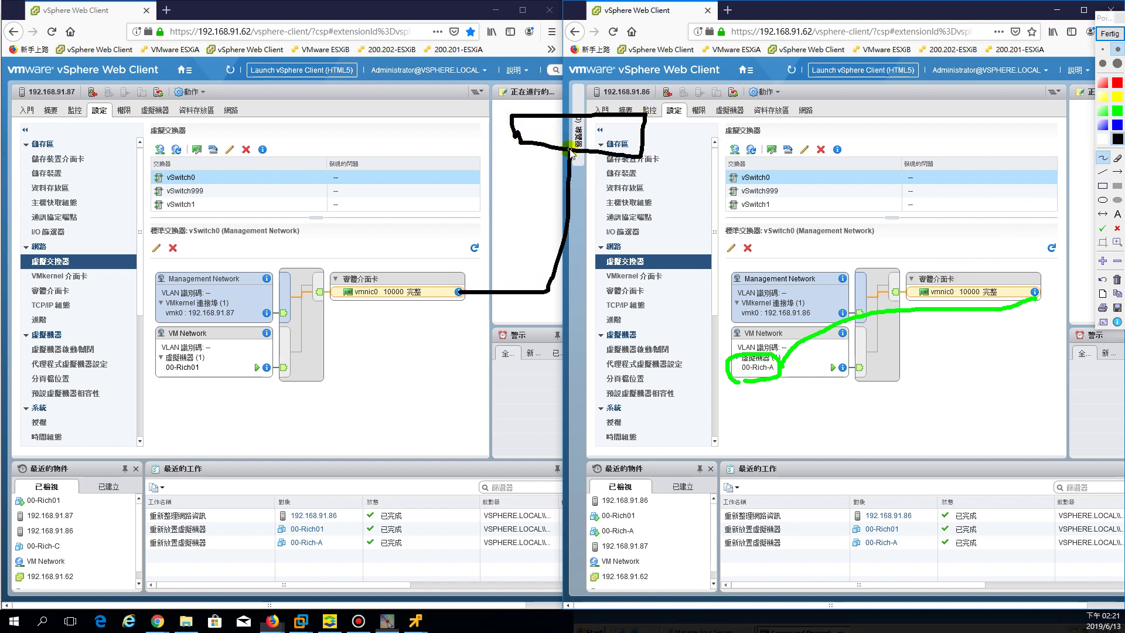
{"action": "mouse_move", "coordinate": [1034, 292]}
{"action": "left_mouse_down"}
{"action": "mouse_move", "coordinate": [873, 209]}
{"action": "mouse_move", "coordinate": [608, 178]}
{"action": "mouse_move", "coordinate": [612, 143]}
{"action": "left_mouse_up"}
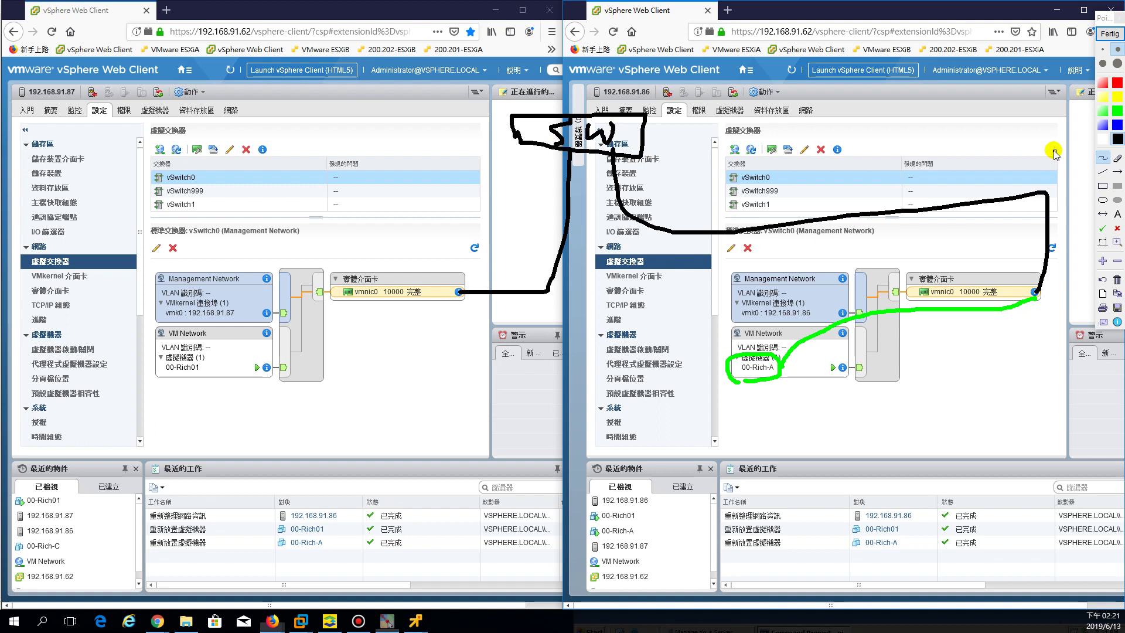
{"action": "mouse_move", "coordinate": [953, 321]}
{"action": "left_mouse_down"}
{"action": "mouse_move", "coordinate": [1032, 302]}
{"action": "mouse_move", "coordinate": [1057, 184]}
{"action": "mouse_move", "coordinate": [672, 202]}
{"action": "mouse_move", "coordinate": [573, 125]}
{"action": "mouse_move", "coordinate": [532, 223]}
{"action": "mouse_move", "coordinate": [425, 274]}
{"action": "mouse_move", "coordinate": [315, 278]}
{"action": "mouse_move", "coordinate": [291, 352]}
{"action": "mouse_move", "coordinate": [234, 364]}
{"action": "left_mouse_up"}
{"action": "mouse_move", "coordinate": [171, 393]}
{"action": "left_mouse_down"}
{"action": "mouse_move", "coordinate": [216, 379]}
{"action": "mouse_move", "coordinate": [164, 386]}
{"action": "left_mouse_up"}
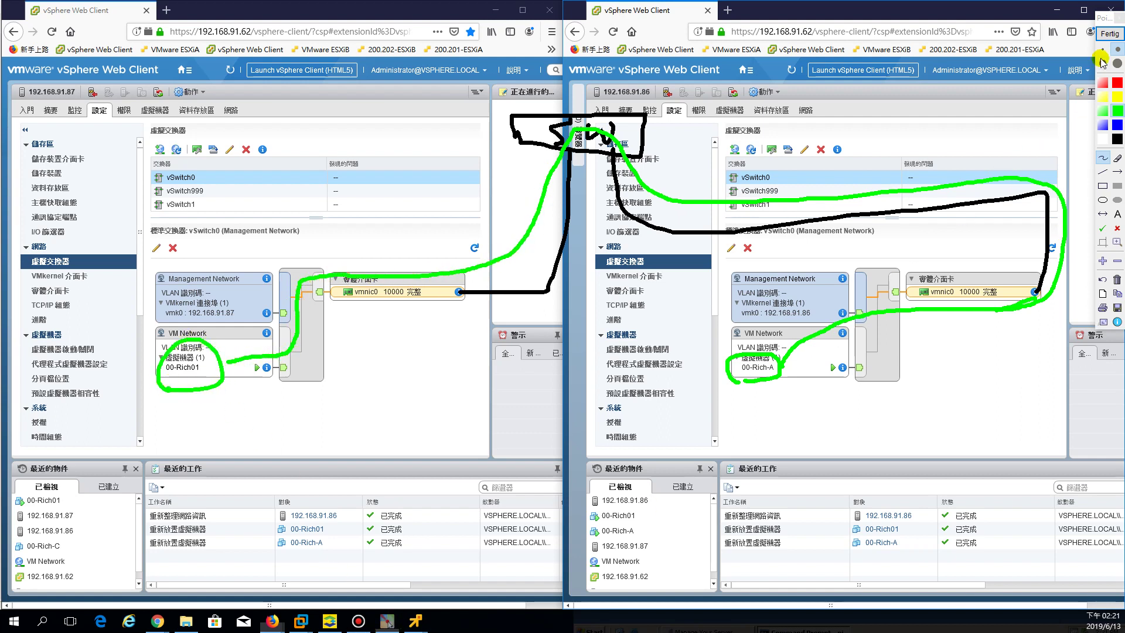
{"action": "left_click", "coordinate": [1109, 33]}
Bring up the remote consoles of 00-Rich-A and 00-Rich01 and place each below its host's vSwitch0 diagram
{"action": "mouse_move", "coordinate": [387, 625]}
{"action": "left_click", "coordinate": [343, 563]}
{"action": "left_click_drag", "start_coordinate": [806, 49], "coordinate": [846, 386]}
{"action": "mouse_move", "coordinate": [384, 620]}
{"action": "left_click", "coordinate": [448, 545]}
{"action": "left_click_drag", "start_coordinate": [769, 199], "coordinate": [198, 394]}
Sketch on screen the ping path between the 00-Rich-A and 00-Rich01 consoles through both vmnic0 uplinks, and end the annotation
{"action": "left_click", "coordinate": [1110, 34]}
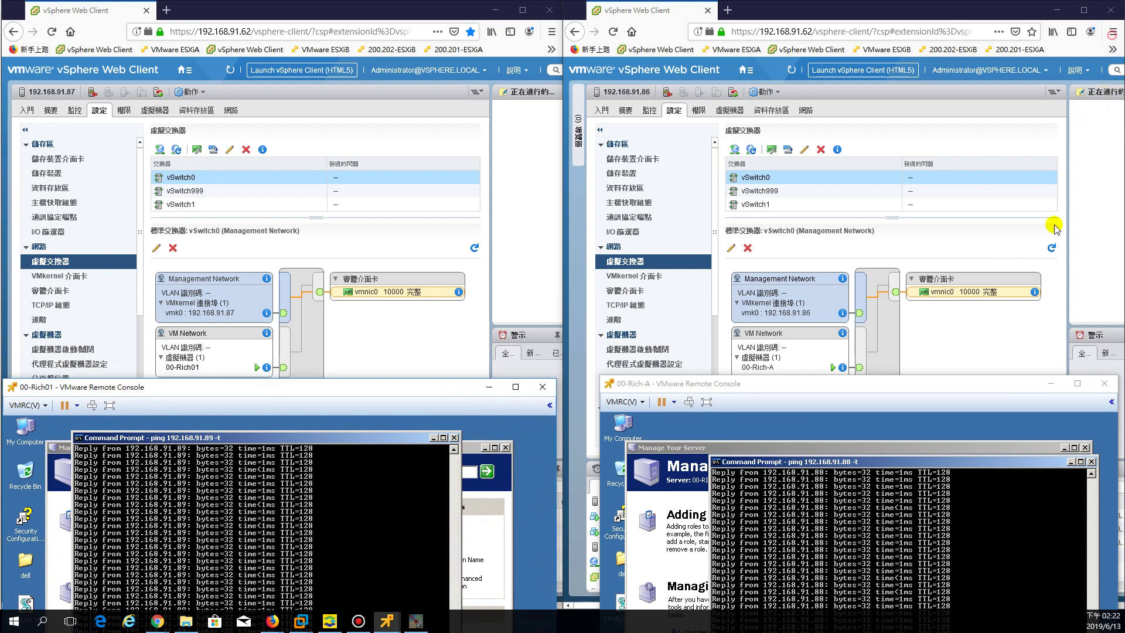
{"action": "mouse_move", "coordinate": [737, 372]}
{"action": "left_mouse_down"}
{"action": "mouse_move", "coordinate": [796, 370]}
{"action": "mouse_move", "coordinate": [879, 309]}
{"action": "mouse_move", "coordinate": [1048, 290]}
{"action": "mouse_move", "coordinate": [964, 210]}
{"action": "mouse_move", "coordinate": [566, 204]}
{"action": "mouse_move", "coordinate": [495, 225]}
{"action": "mouse_move", "coordinate": [463, 305]}
{"action": "mouse_move", "coordinate": [347, 304]}
{"action": "mouse_move", "coordinate": [268, 326]}
{"action": "mouse_move", "coordinate": [209, 375]}
{"action": "mouse_move", "coordinate": [200, 434]}
{"action": "mouse_move", "coordinate": [224, 432]}
{"action": "left_mouse_up"}
{"action": "left_click_drag", "start_coordinate": [740, 373], "coordinate": [733, 423]}
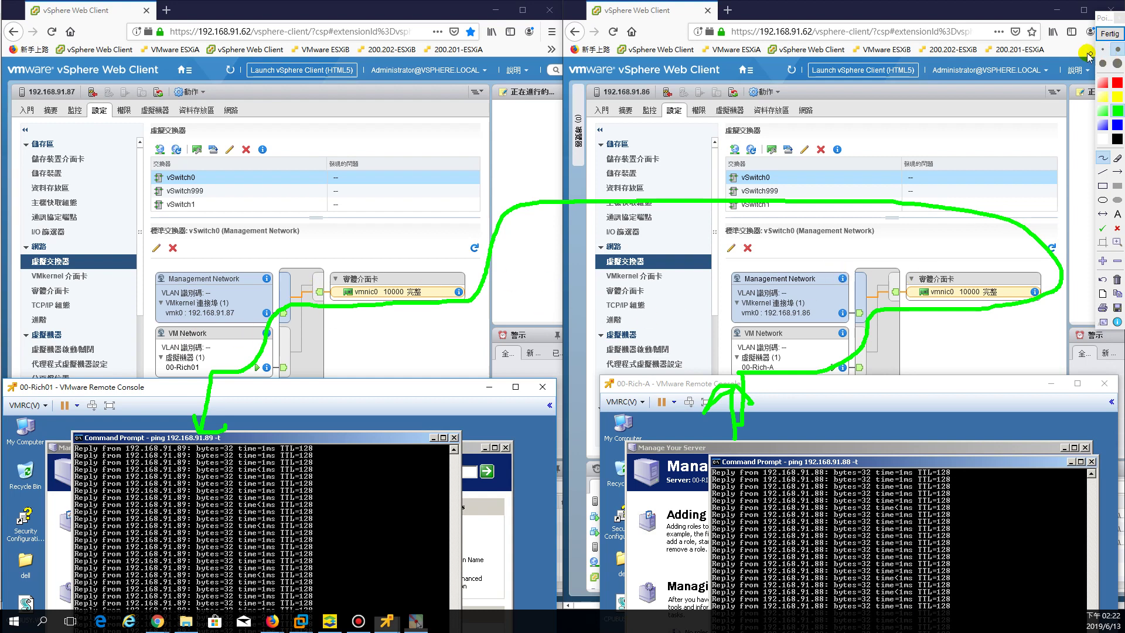
{"action": "left_click", "coordinate": [1108, 33]}
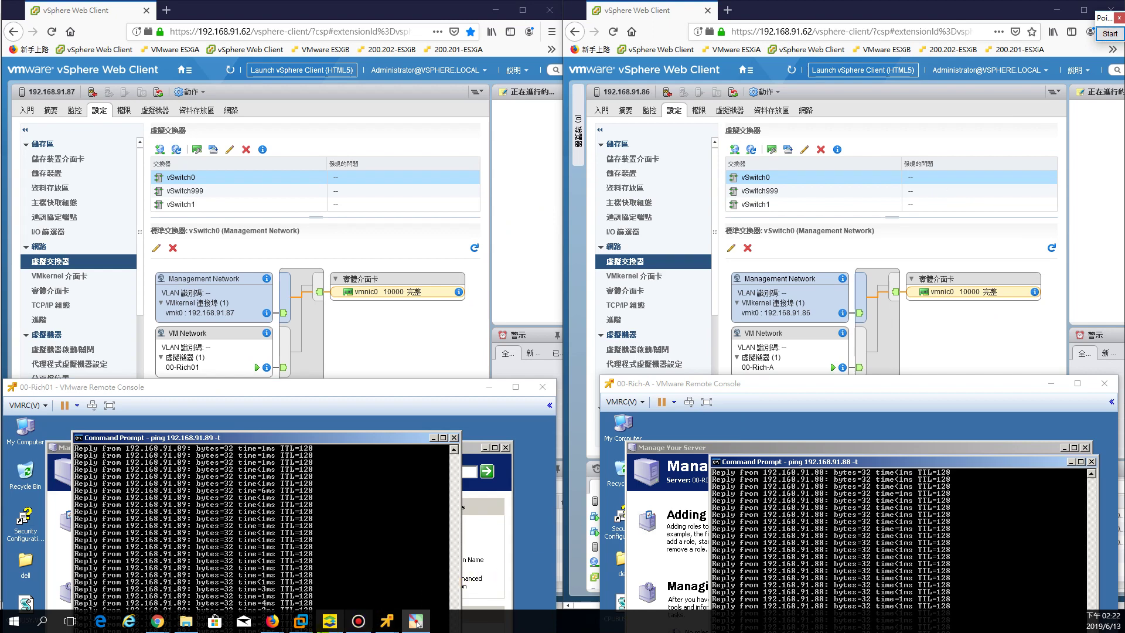
Switch to the vSphere Client window, maximize it and check which network 00-Rich-A is connected to
{"action": "mouse_move", "coordinate": [273, 621]}
{"action": "left_click", "coordinate": [212, 579]}
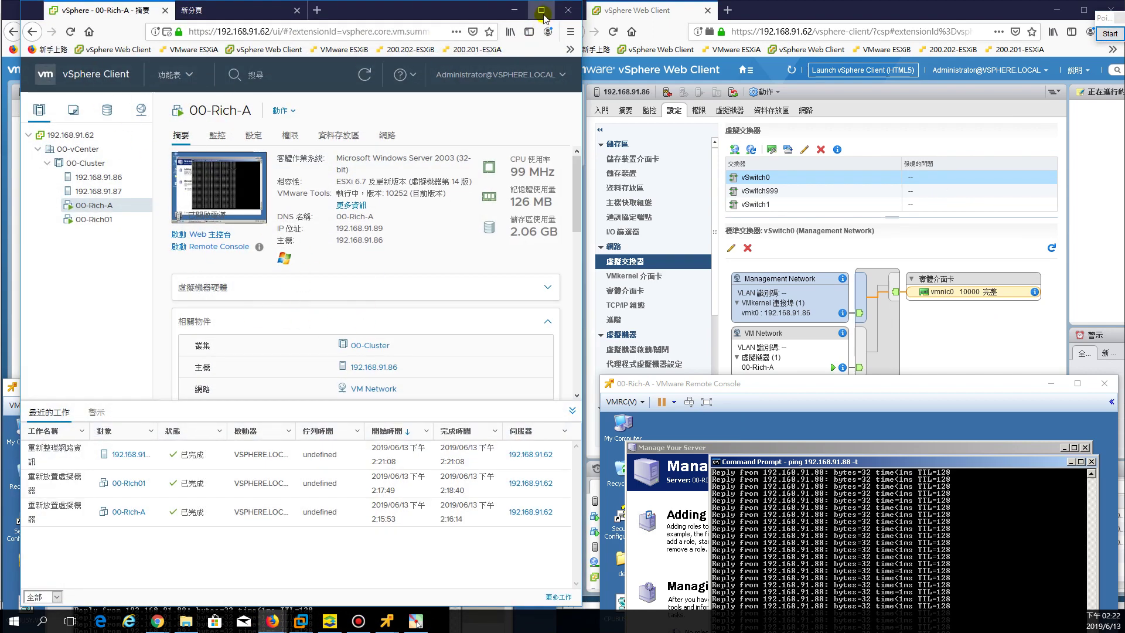
{"action": "left_click", "coordinate": [541, 11]}
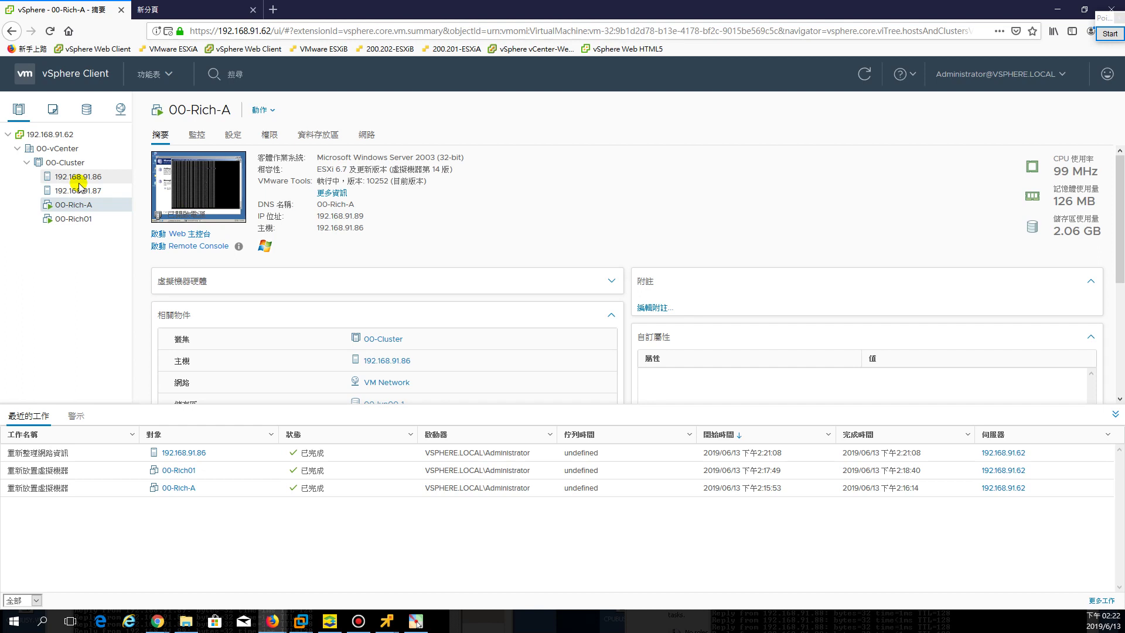
{"action": "left_click", "coordinate": [366, 134]}
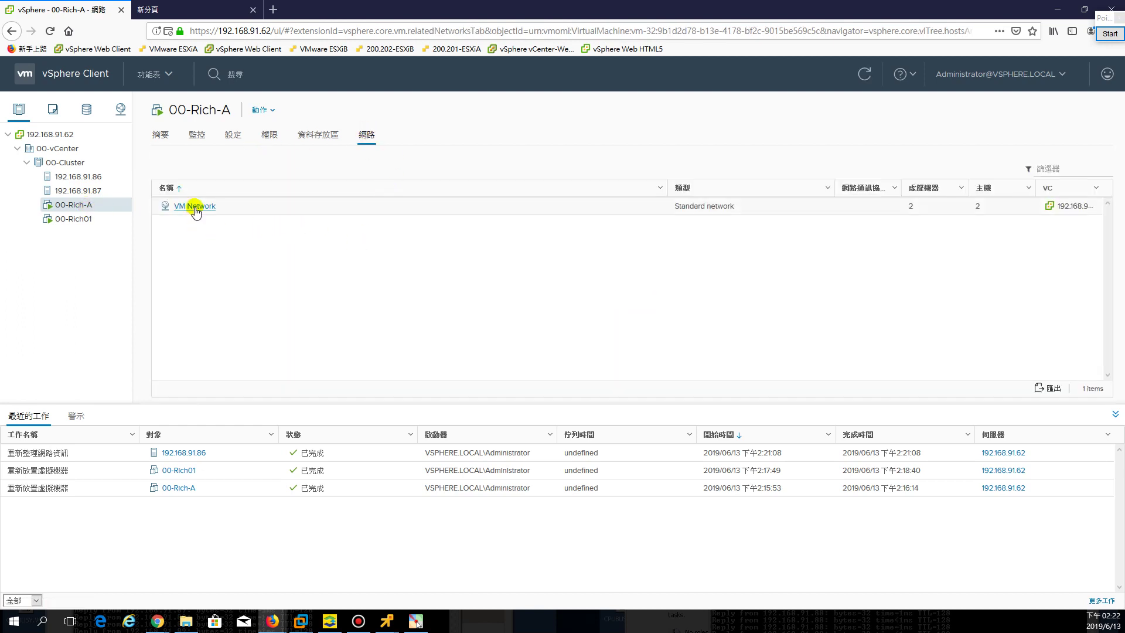
Open the virtual switches of host 192.168.91.86 and check the port group and uplink of vSwitch1
{"action": "left_click", "coordinate": [78, 176]}
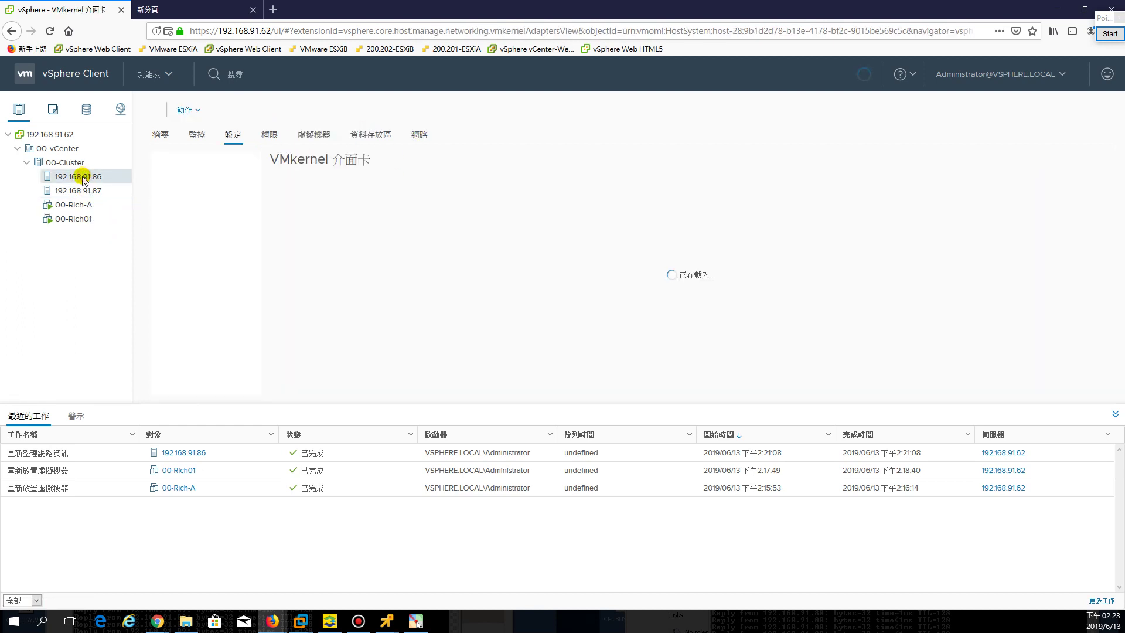
{"action": "left_click", "coordinate": [237, 135]}
{"action": "left_click", "coordinate": [188, 256]}
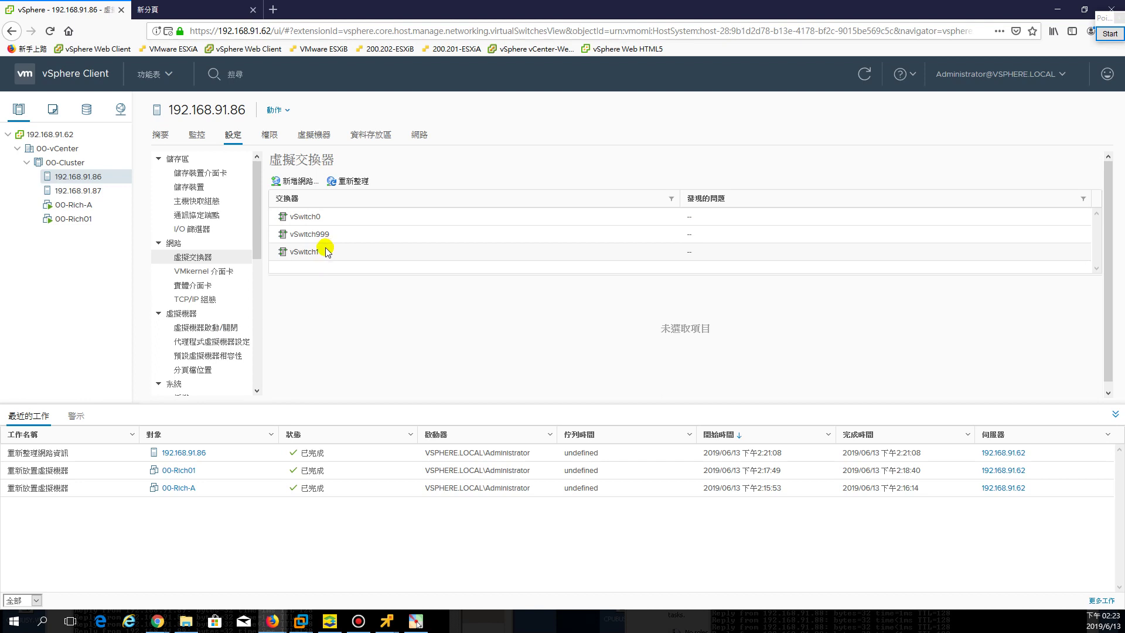
{"action": "left_click", "coordinate": [308, 252]}
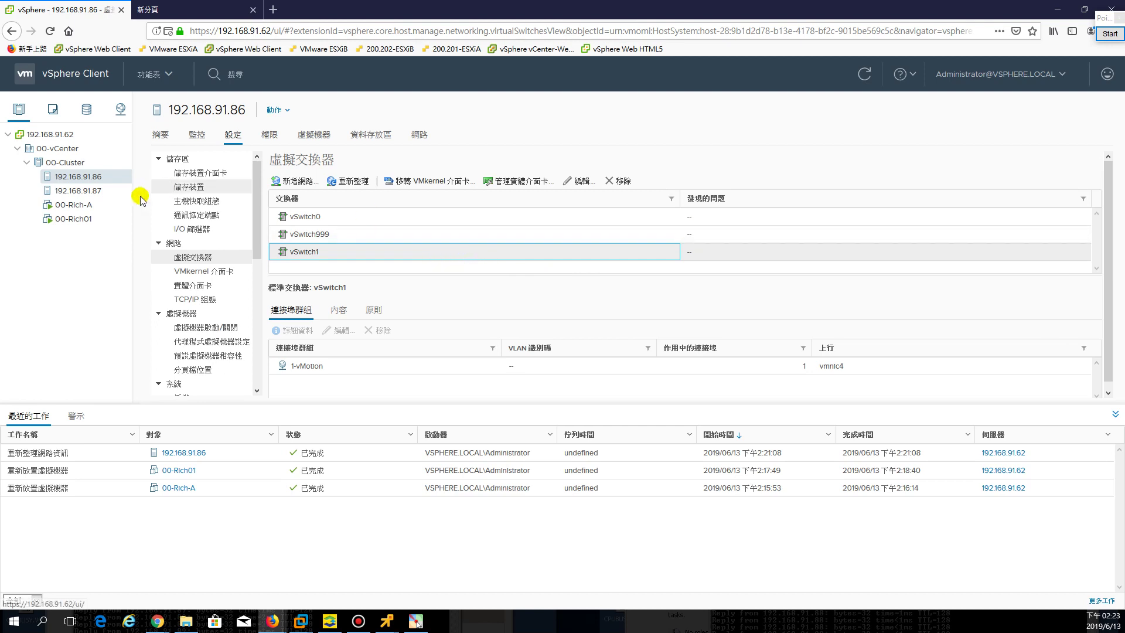
Open the storage adapters of host 192.168.91.86, enlarge the adapter list and select the iSCSI software adapter vmhba65
{"action": "left_click", "coordinate": [93, 178]}
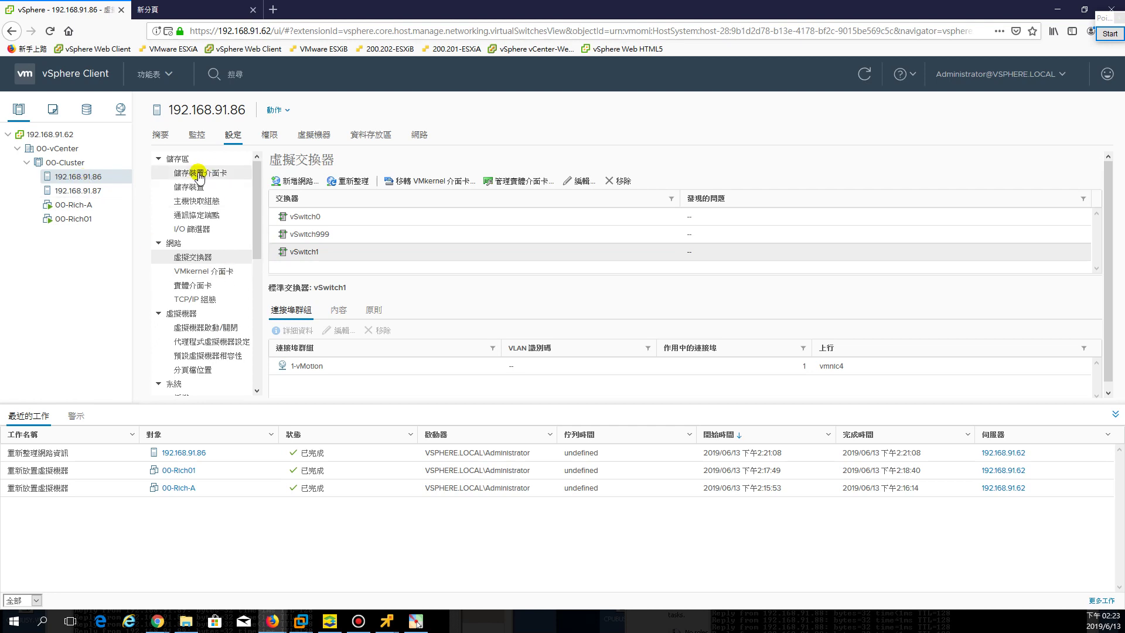
{"action": "left_click", "coordinate": [220, 173]}
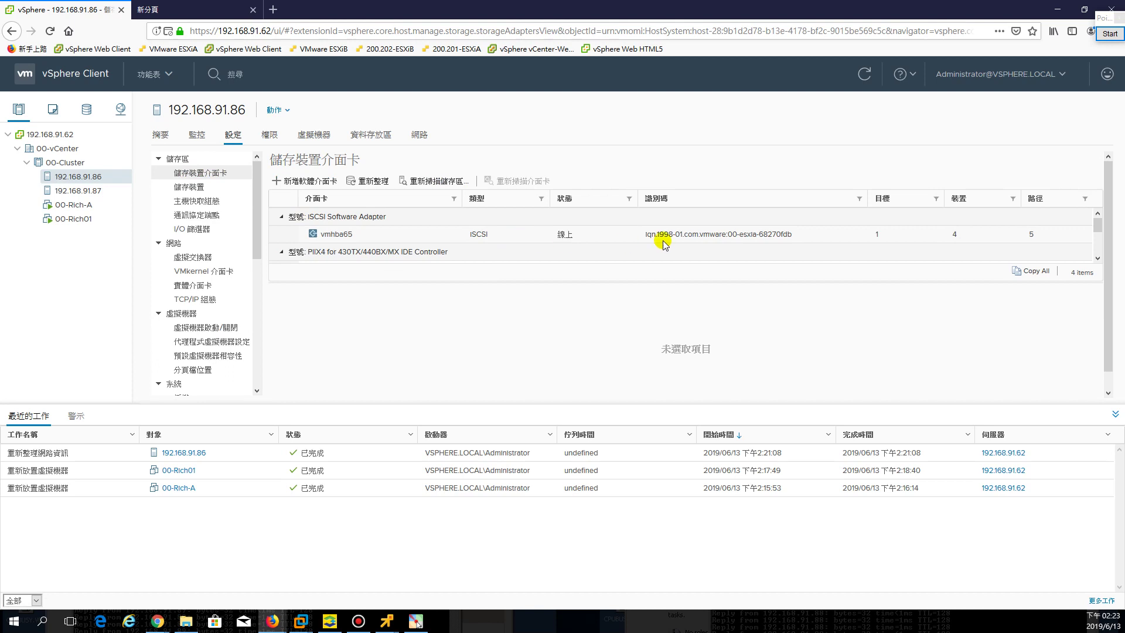
{"action": "scroll", "coordinate": [1094, 223], "scroll_direction": "down", "scroll_amount": 1}
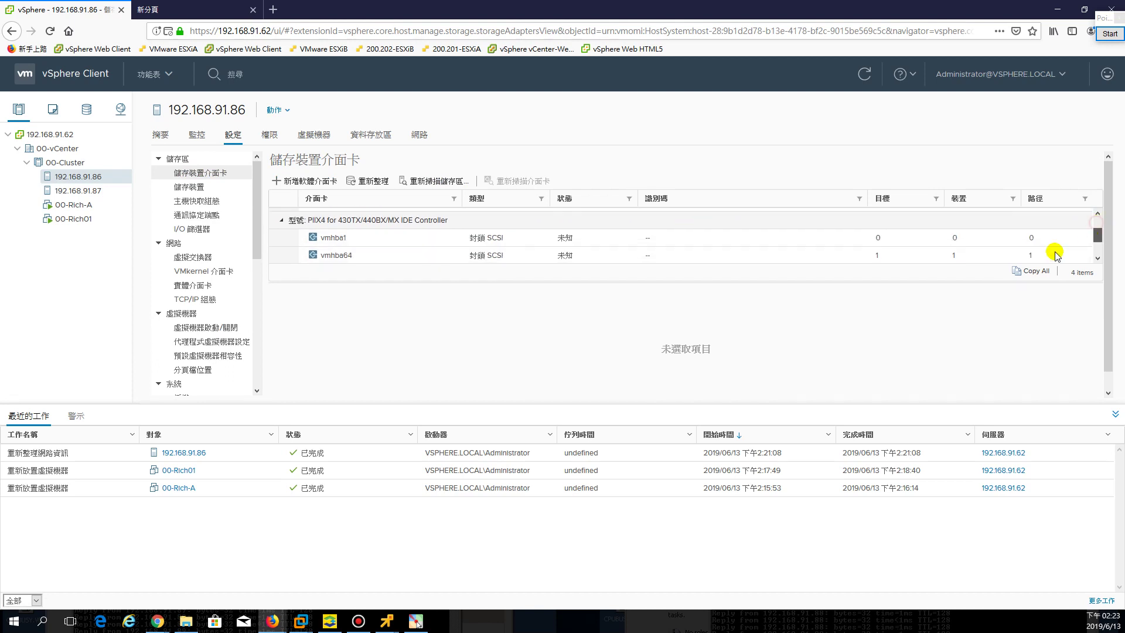
{"action": "left_click_drag", "start_coordinate": [808, 281], "coordinate": [815, 342]}
{"action": "left_click", "coordinate": [364, 235]}
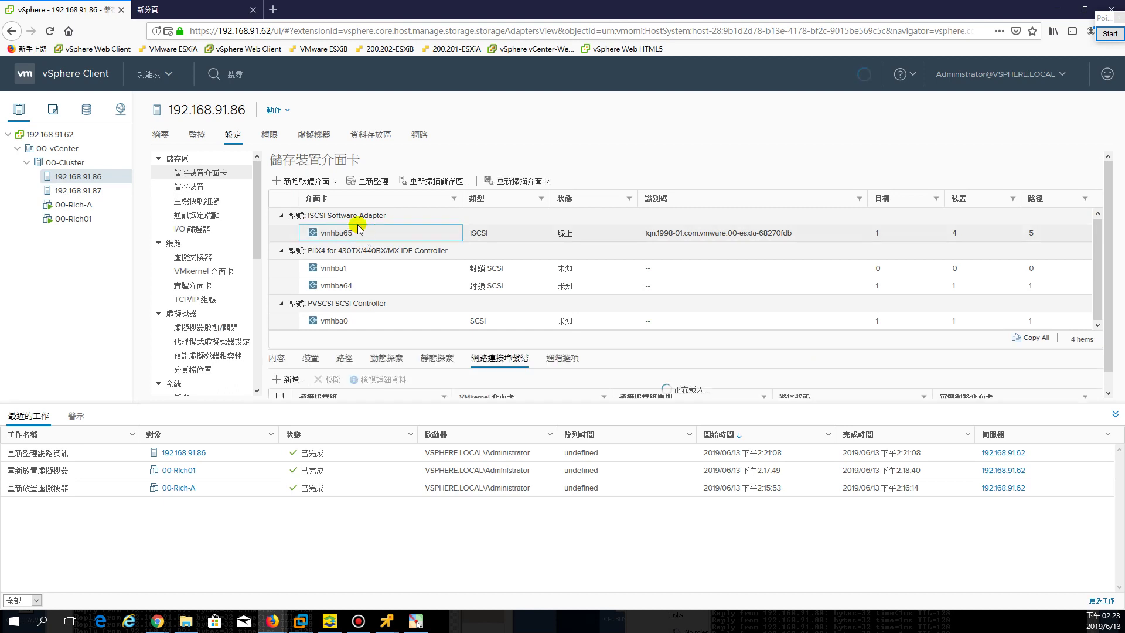
{"action": "left_click", "coordinate": [651, 235]}
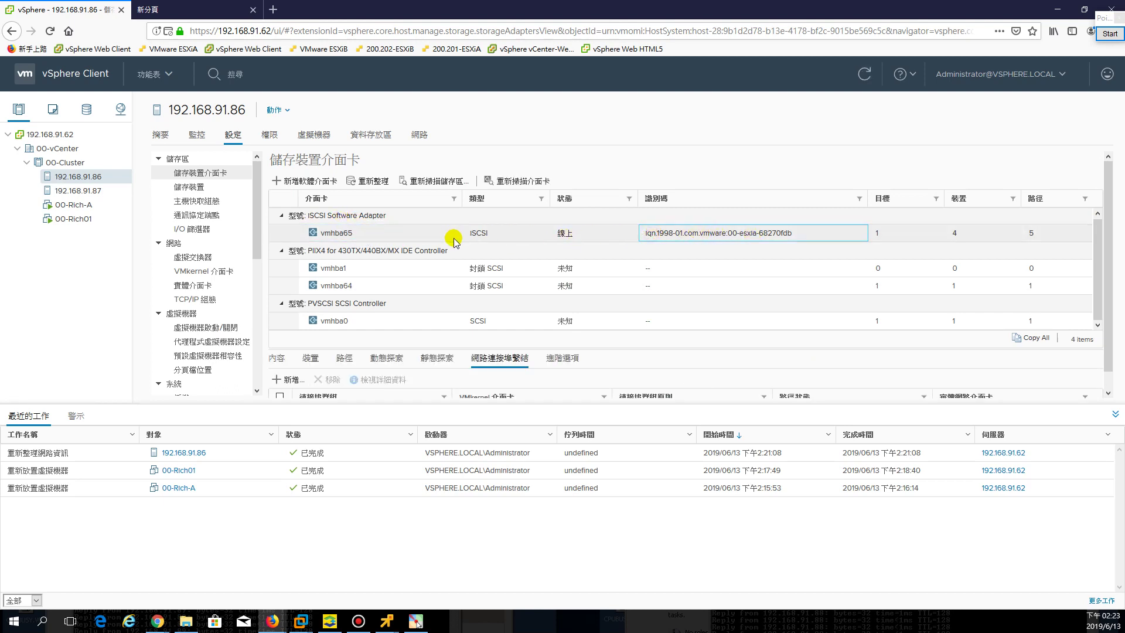
{"action": "left_click", "coordinate": [344, 235]}
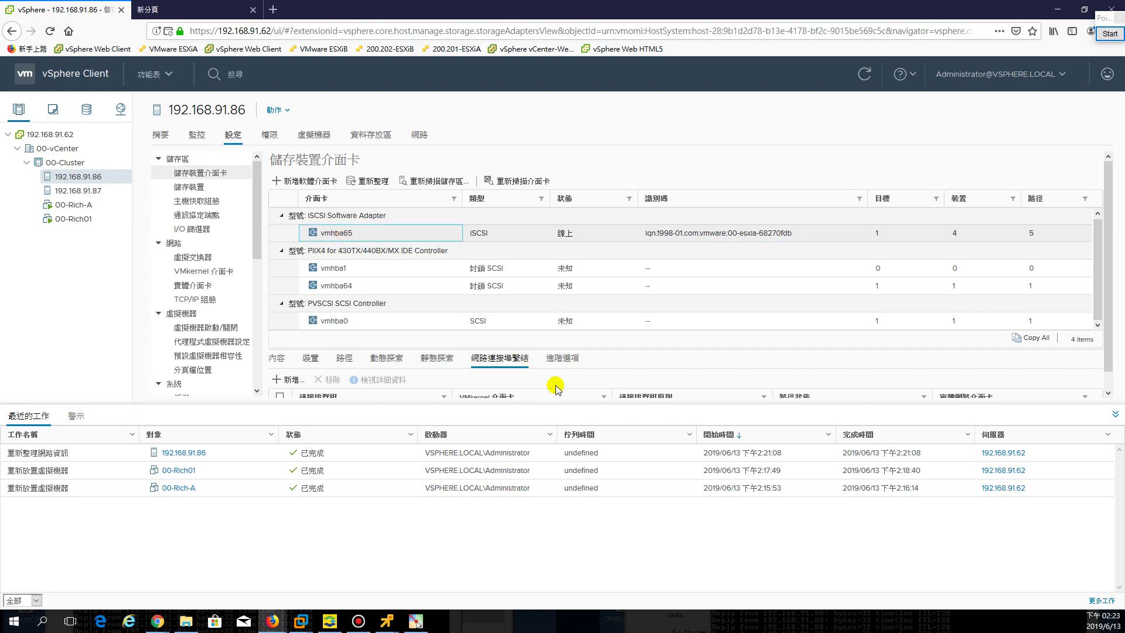
Shrink the adapter list and the recent tasks area to make room for the network port binding list of vmhba65
{"action": "left_click_drag", "start_coordinate": [598, 348], "coordinate": [601, 300]}
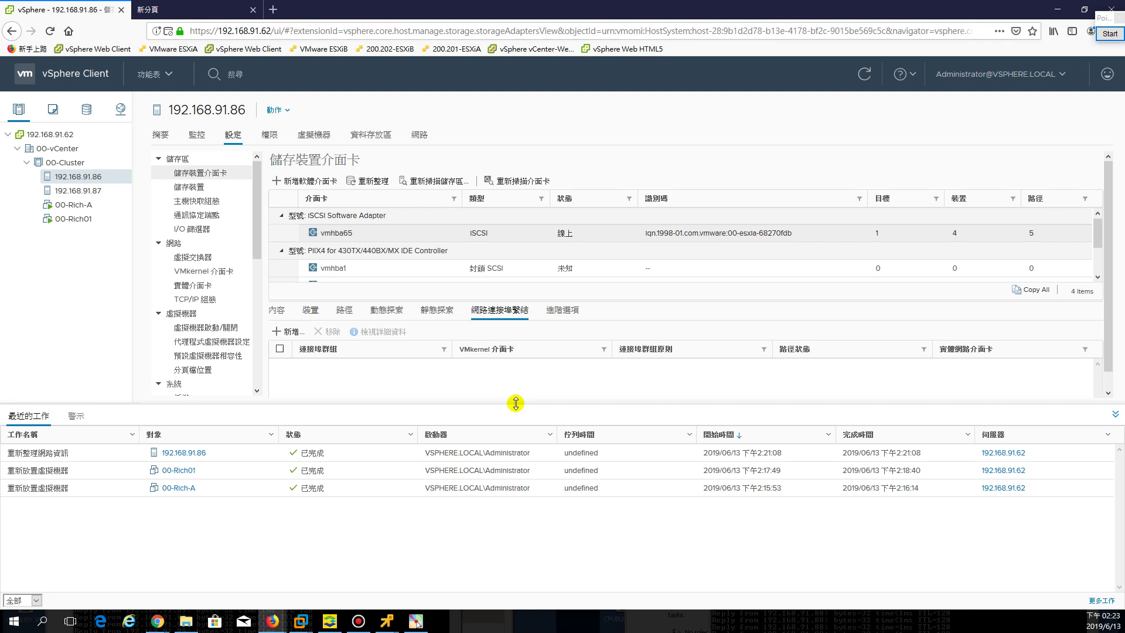
{"action": "left_click_drag", "start_coordinate": [516, 403], "coordinate": [519, 479]}
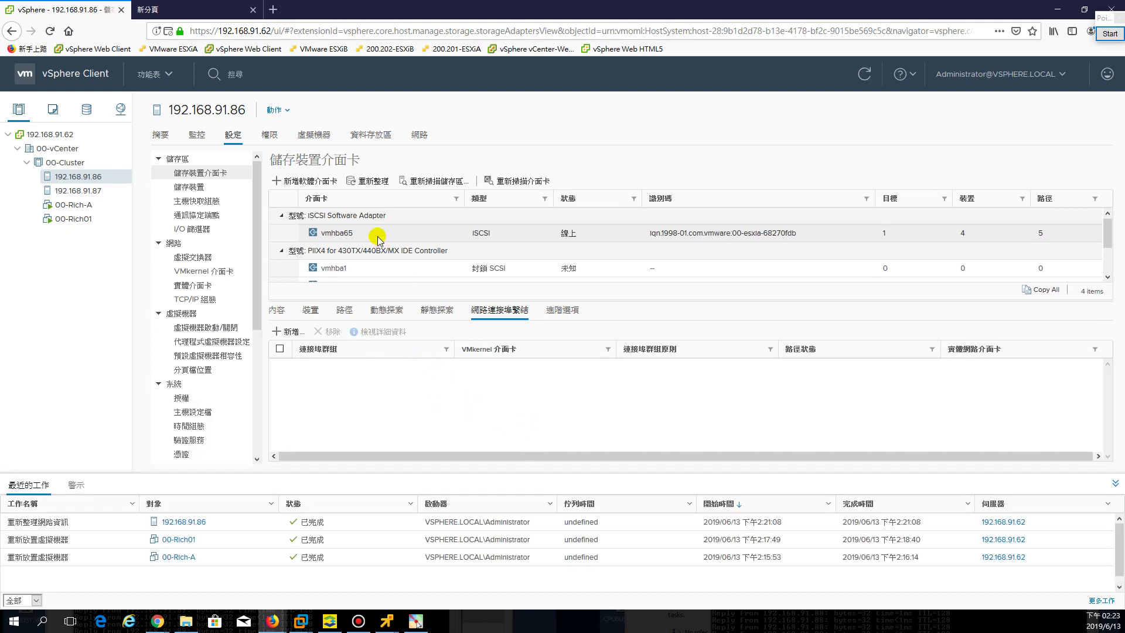
{"action": "left_click", "coordinate": [399, 235]}
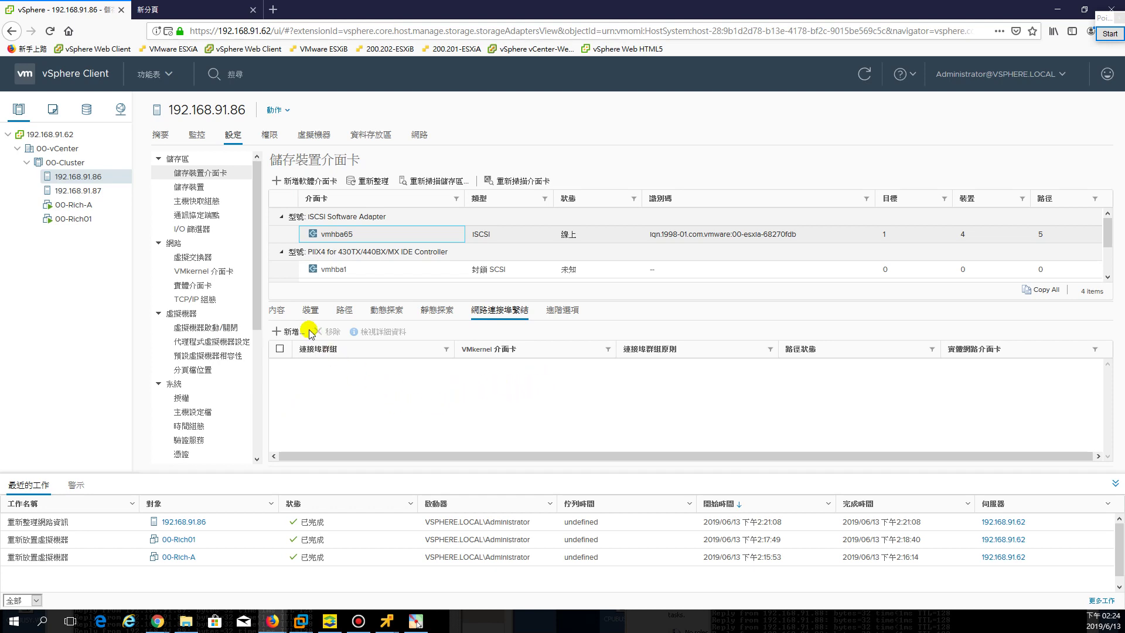
Open the VMkernel adapter binding dialog for vmhba65, check the port group policy status of Management Network (vSwitch0), and clear its selection
{"action": "left_click", "coordinate": [284, 332]}
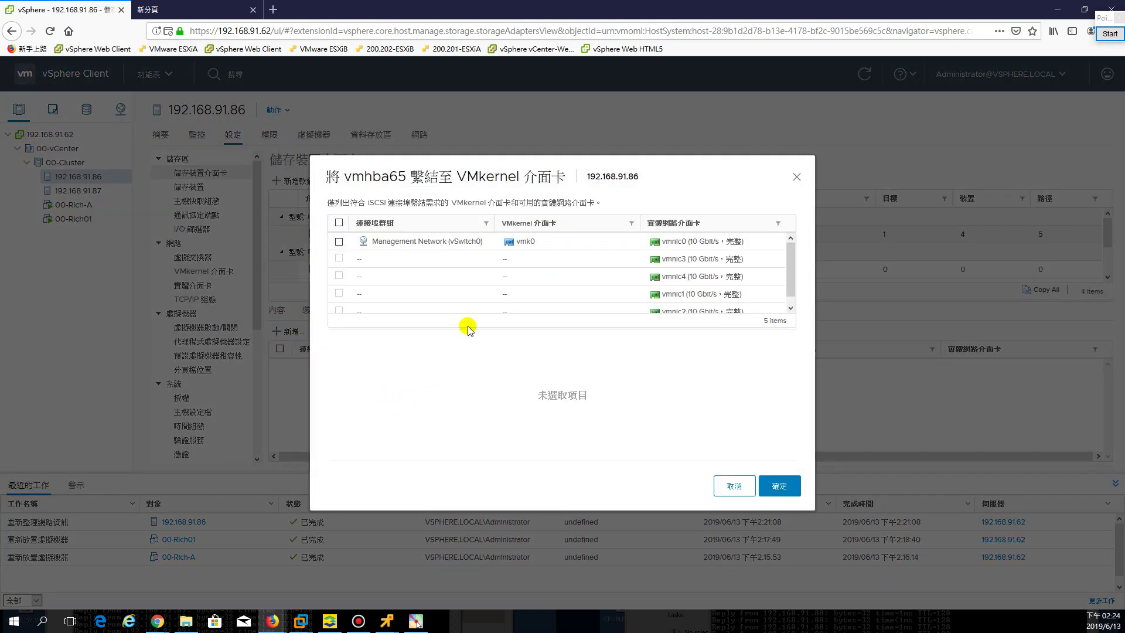
{"action": "left_click_drag", "start_coordinate": [787, 284], "coordinate": [787, 251]}
{"action": "left_click", "coordinate": [339, 242]}
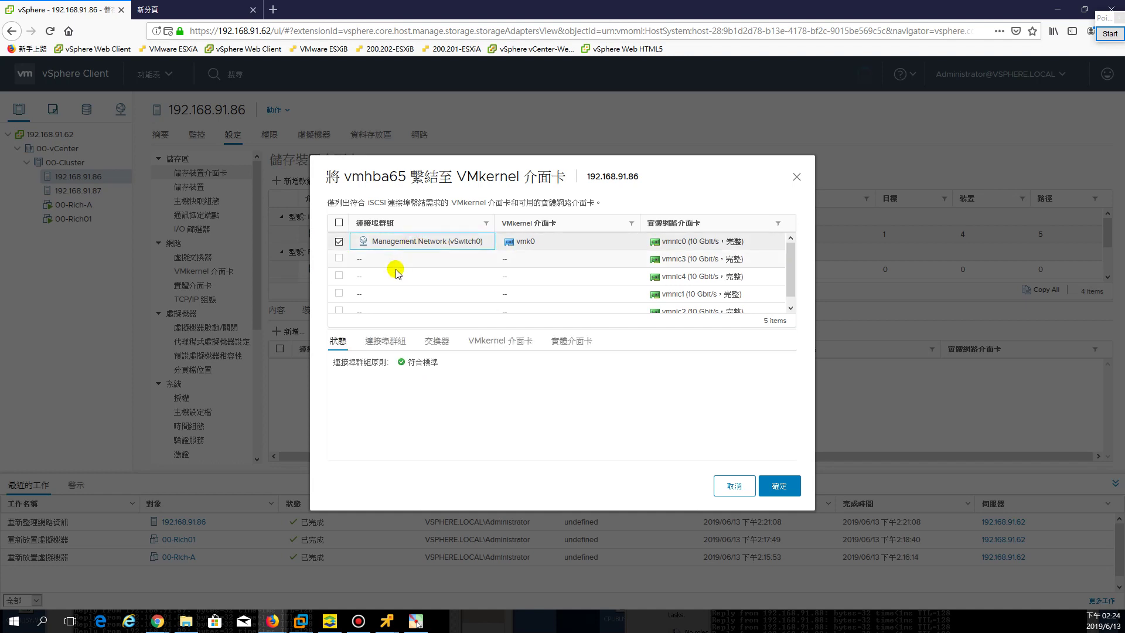
{"action": "left_click", "coordinate": [339, 242]}
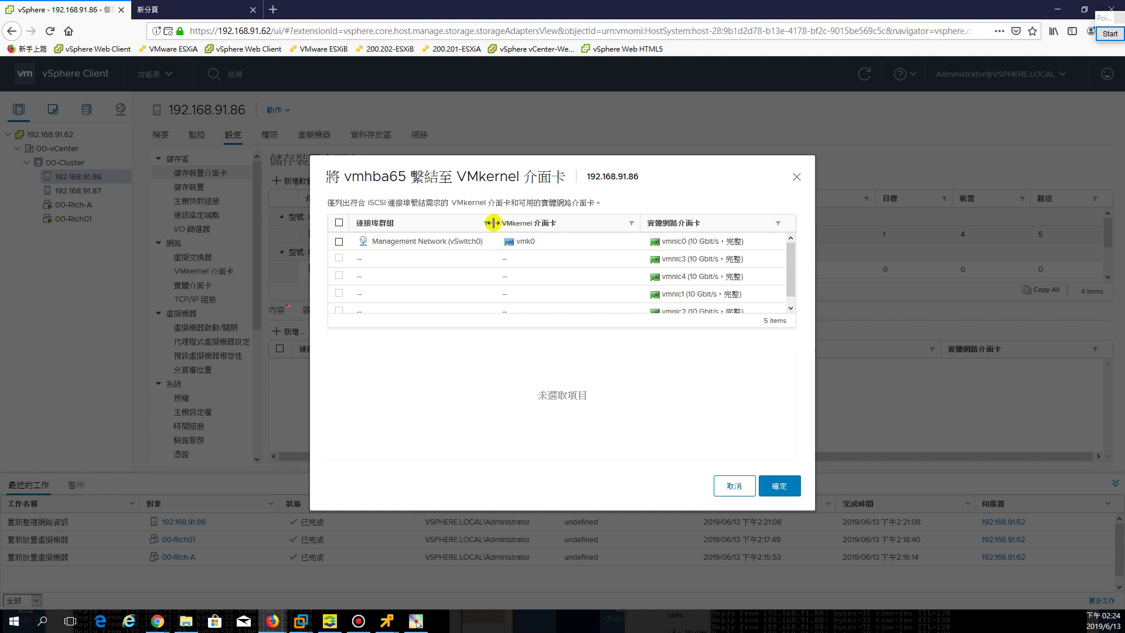
Widen the port group column, review the VMkernel and physical adapters listed for binding to vmhba65, and close the dialog without binding
{"action": "left_click_drag", "start_coordinate": [492, 223], "coordinate": [507, 222]}
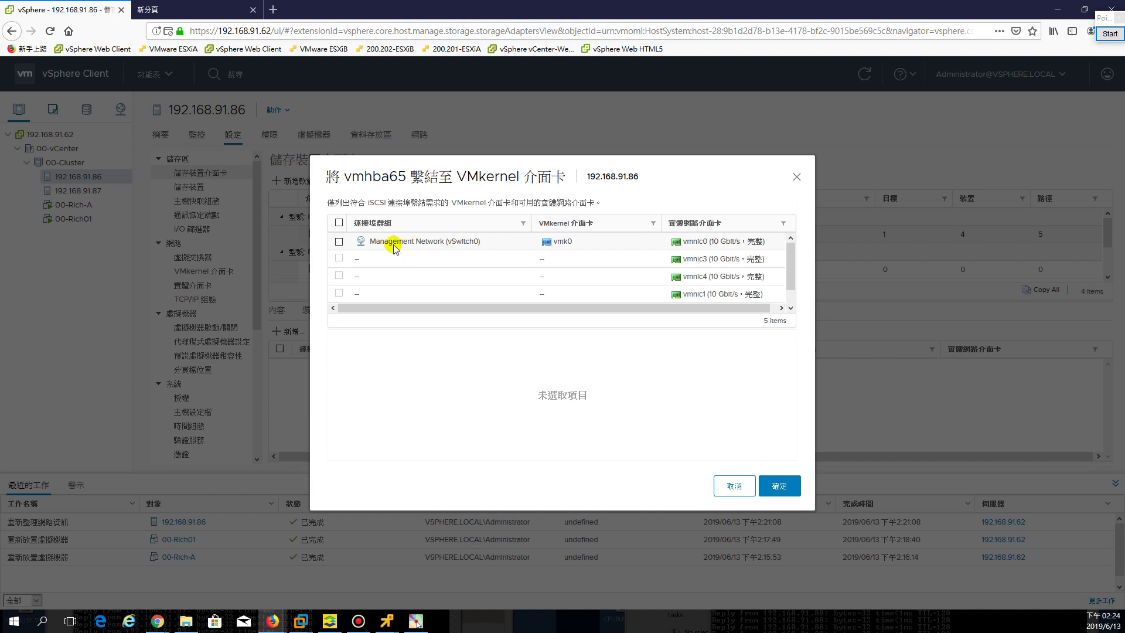
{"action": "left_click_drag", "start_coordinate": [789, 279], "coordinate": [790, 294]}
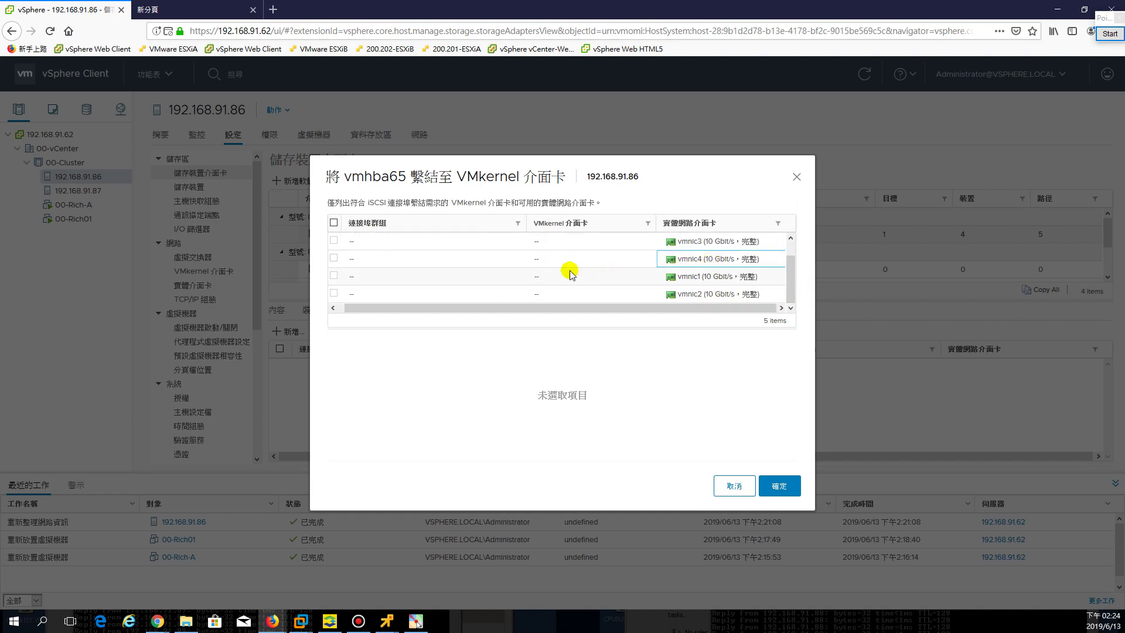
{"action": "left_click", "coordinate": [380, 260]}
{"action": "left_click_drag", "start_coordinate": [562, 308], "coordinate": [500, 309]}
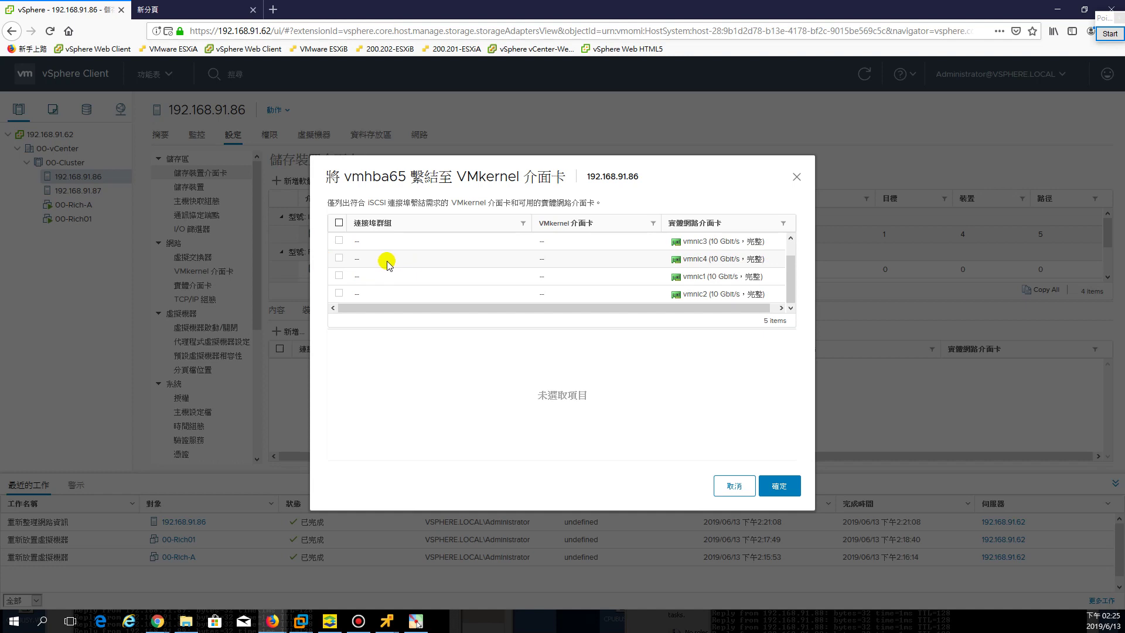
{"action": "scroll", "coordinate": [402, 252], "scroll_direction": "up", "scroll_amount": 2}
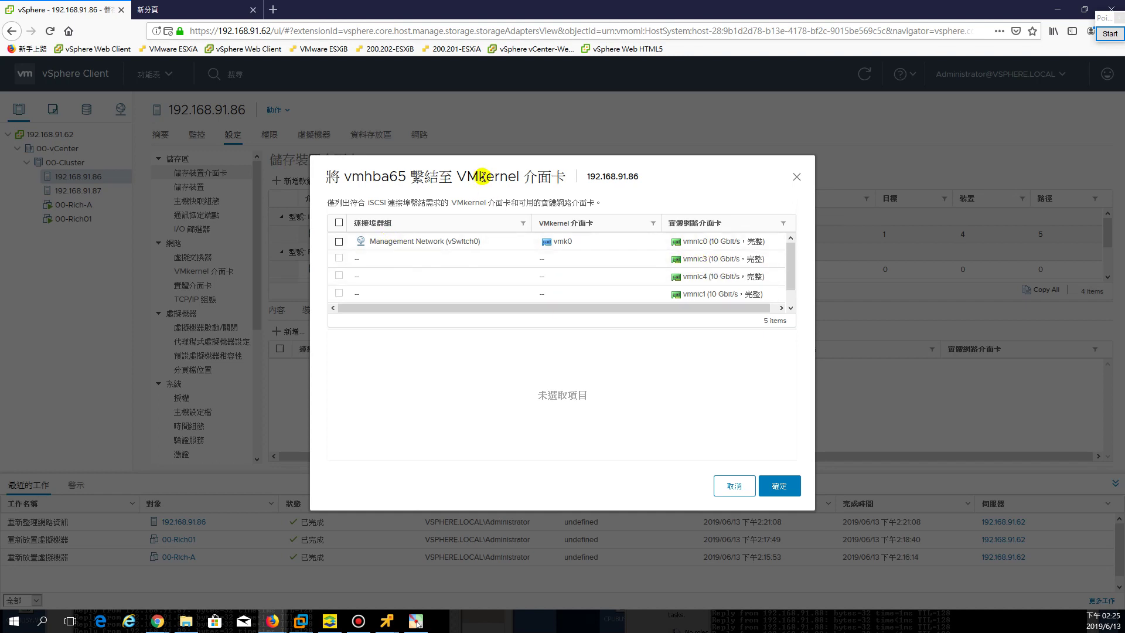
{"action": "left_click_drag", "start_coordinate": [399, 174], "coordinate": [342, 176]}
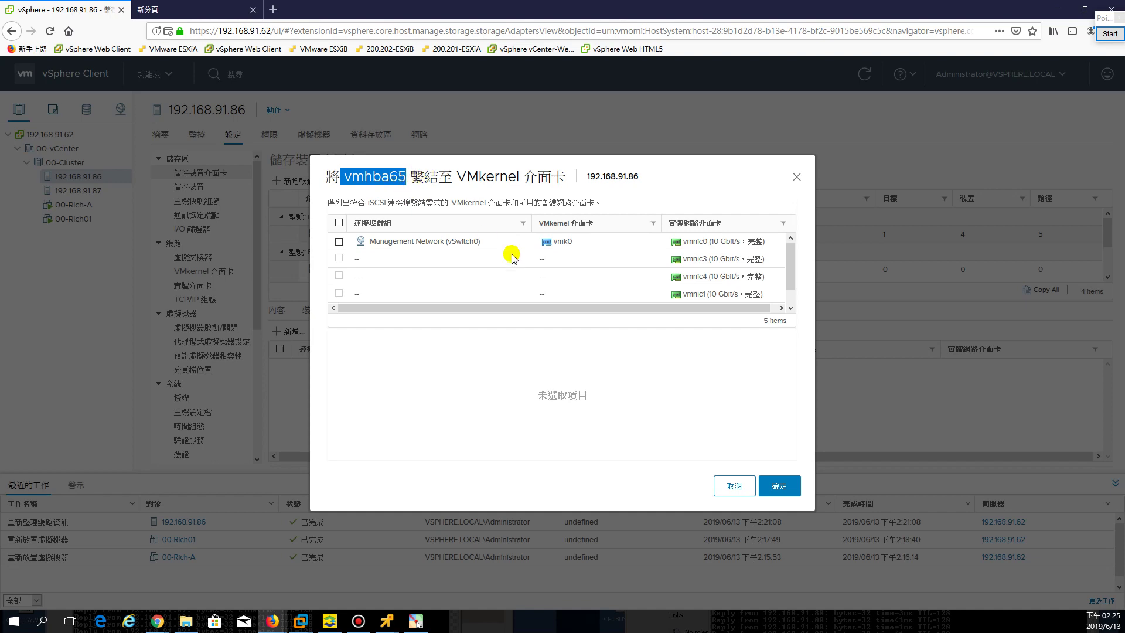
{"action": "left_click", "coordinate": [733, 486]}
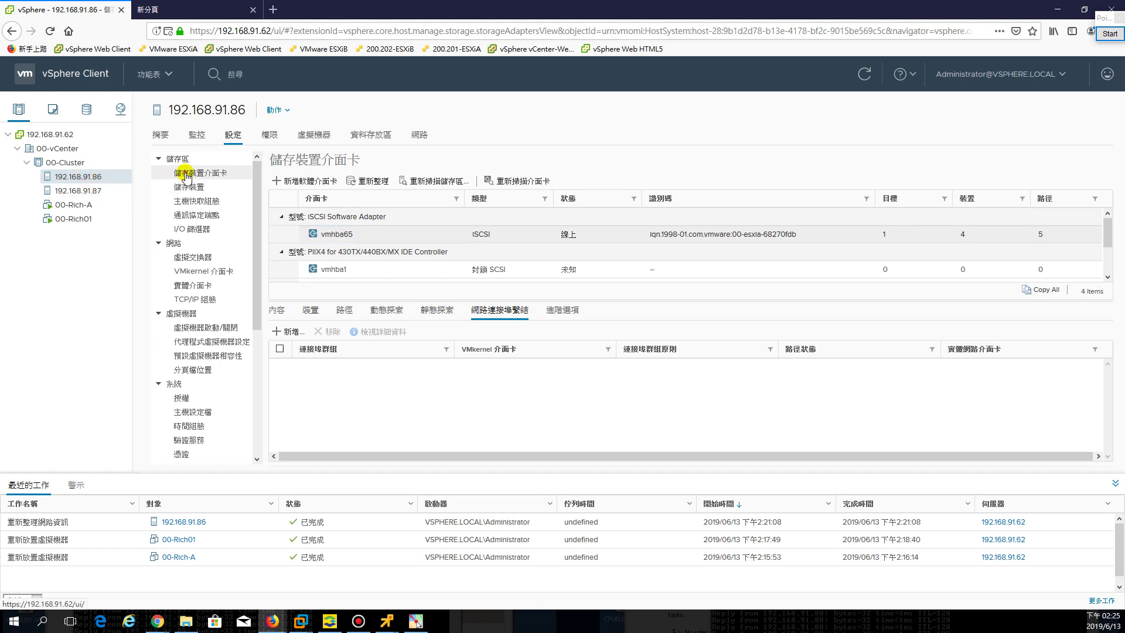
Review vmhba65's properties, devices, paths, dynamic discovery and static discovery, ending on its network port binding list
{"action": "left_click", "coordinate": [345, 236]}
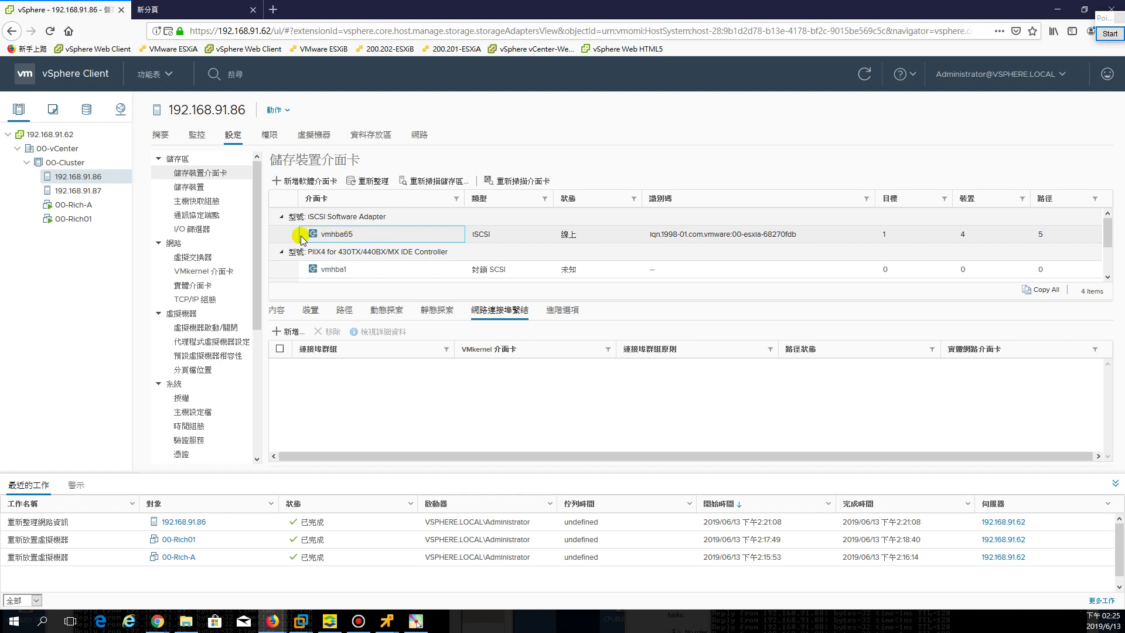
{"action": "left_click", "coordinate": [277, 311]}
{"action": "left_click", "coordinate": [310, 311]}
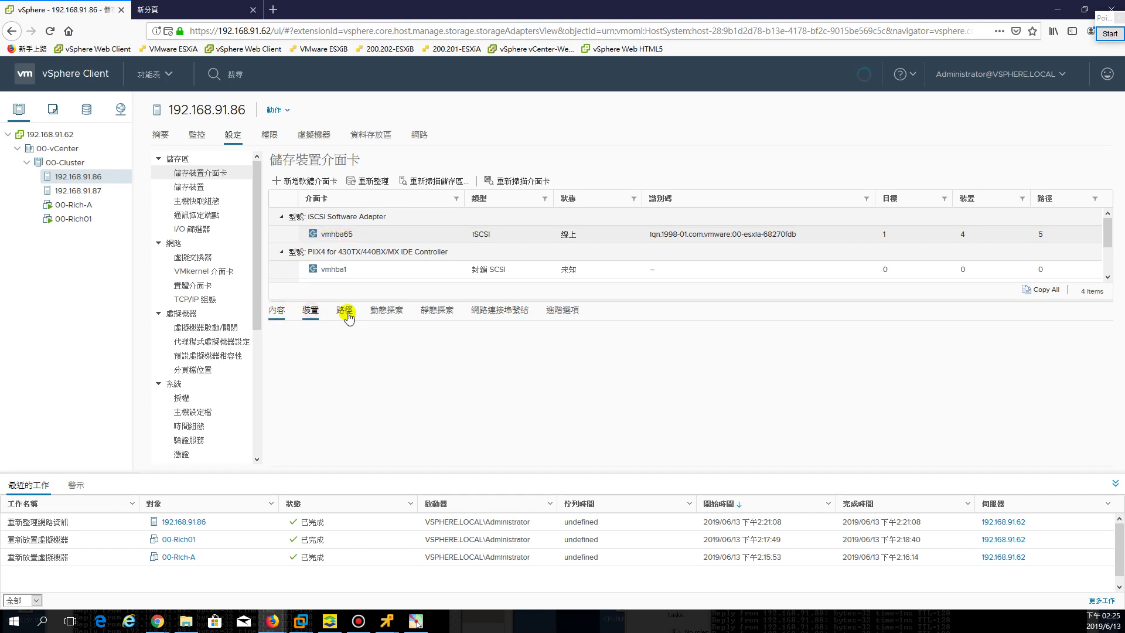
{"action": "left_click", "coordinate": [349, 310]}
{"action": "left_click", "coordinate": [383, 311]}
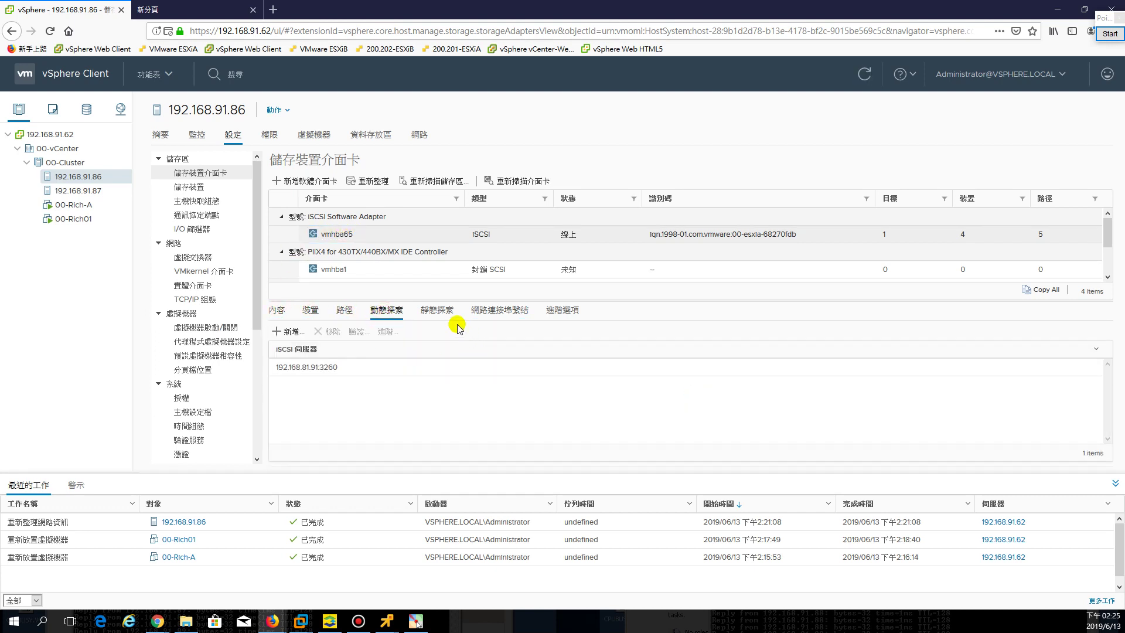
{"action": "left_click", "coordinate": [442, 311]}
{"action": "left_click", "coordinate": [516, 310]}
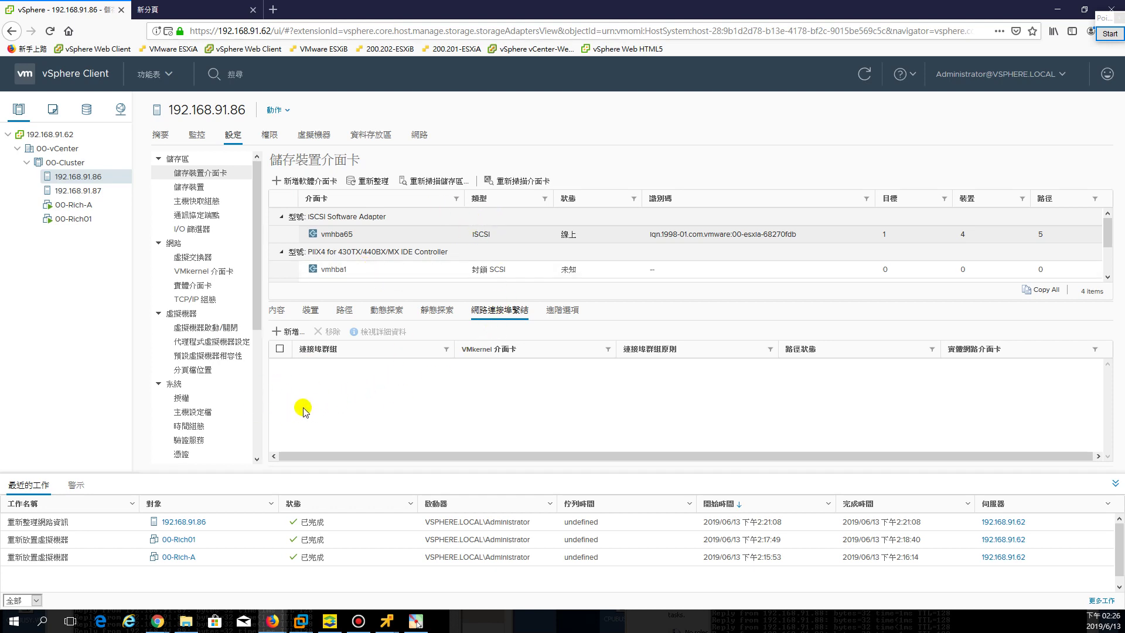
Reopen the port binding dialog for vmhba65, inspect the compliance of Management Network (vSwitch0) with vmk0, and cancel without binding
{"action": "left_click", "coordinate": [354, 236]}
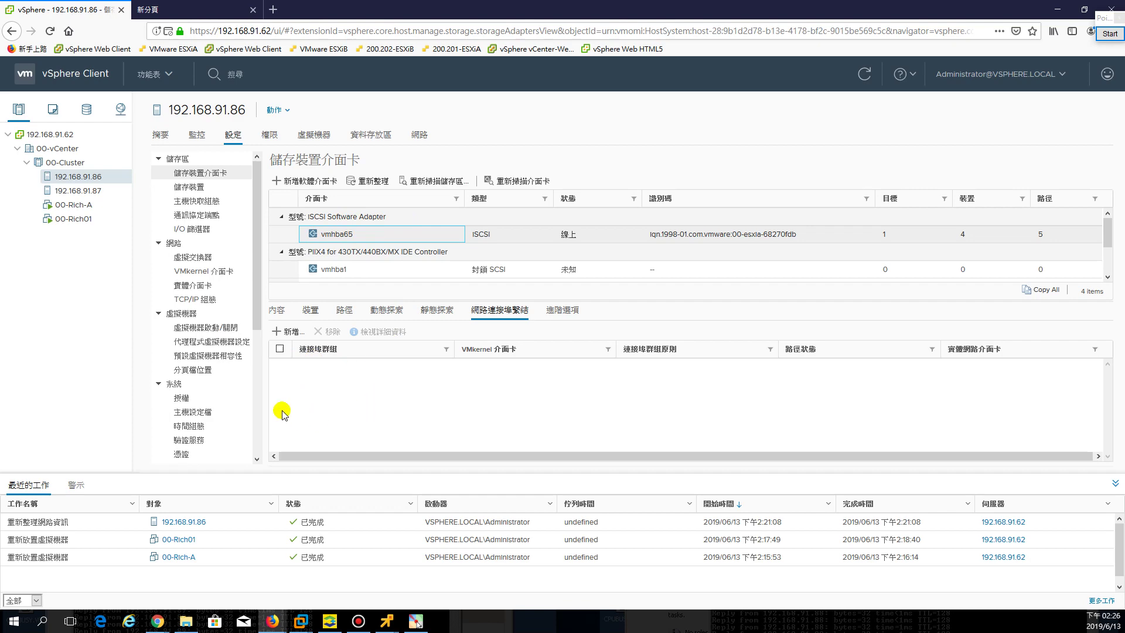
{"action": "left_click", "coordinate": [282, 329]}
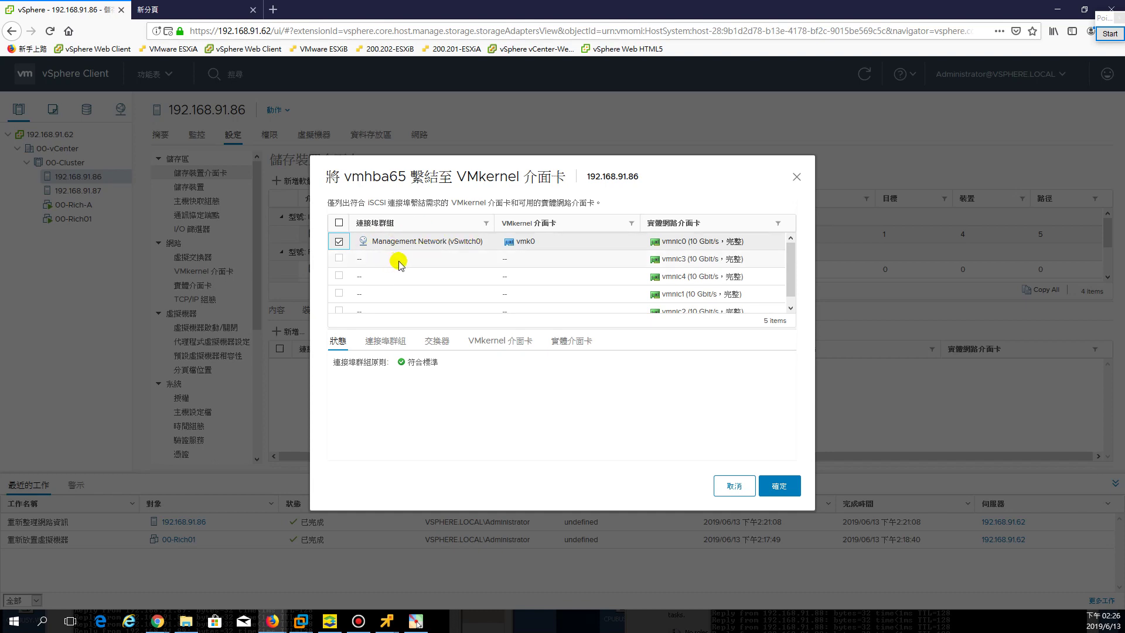
{"action": "left_click", "coordinate": [734, 491]}
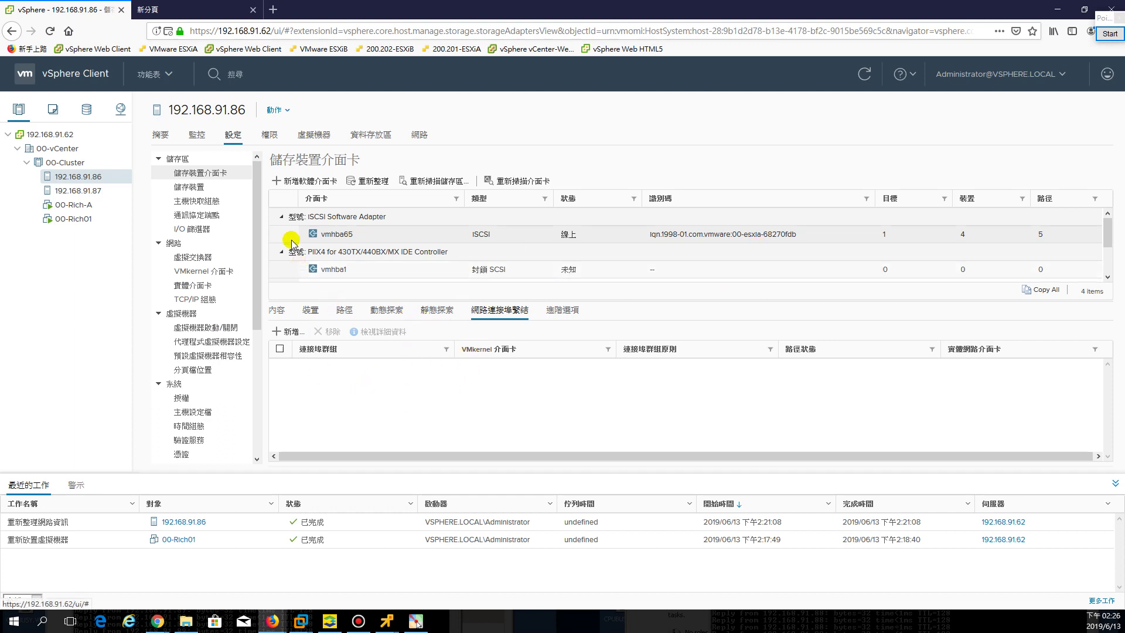
{"action": "mouse_move", "coordinate": [261, 270]}
{"action": "left_mouse_down"}
{"action": "mouse_move", "coordinate": [274, 314]}
{"action": "mouse_move", "coordinate": [271, 252]}
{"action": "left_mouse_up"}
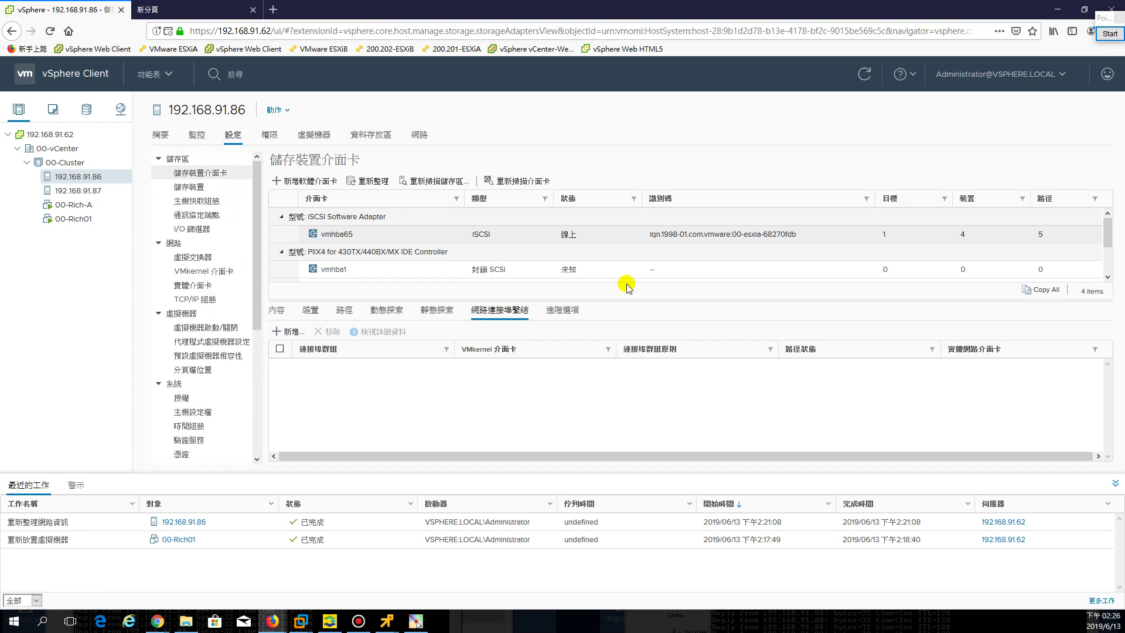